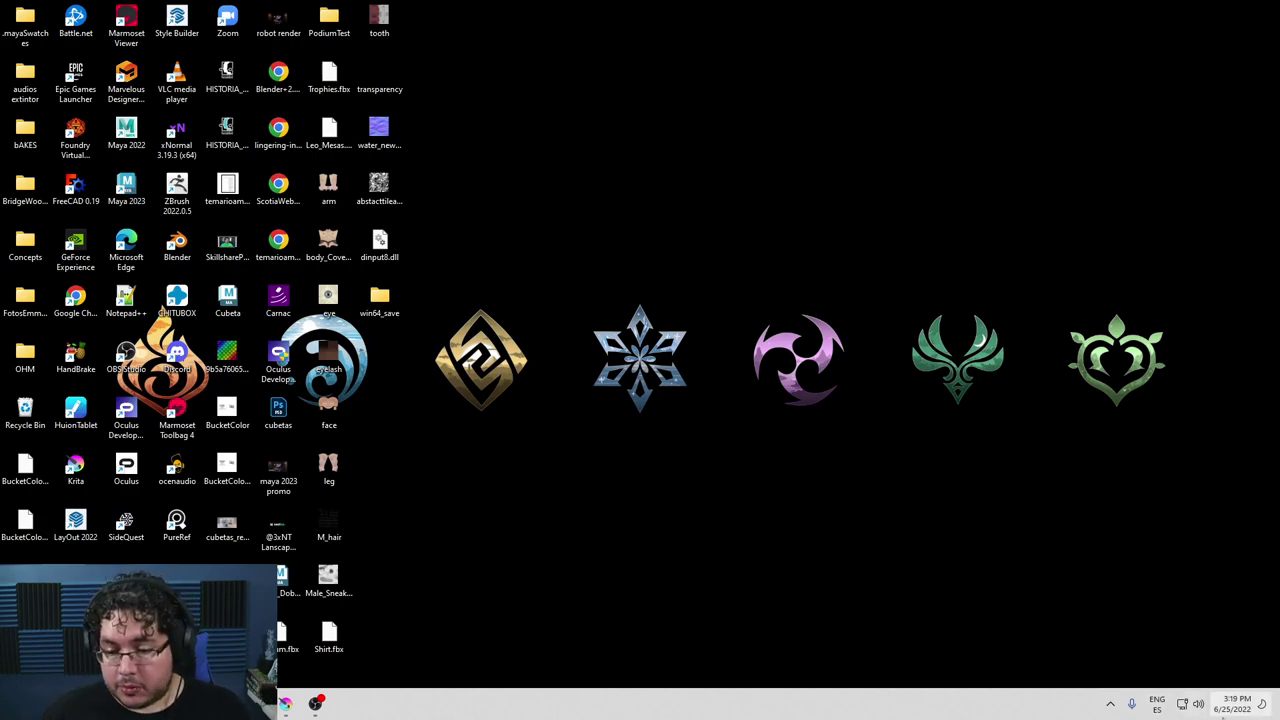
pyautogui.click(1236, 703)
pyautogui.scroll(-1, 1220, 628)
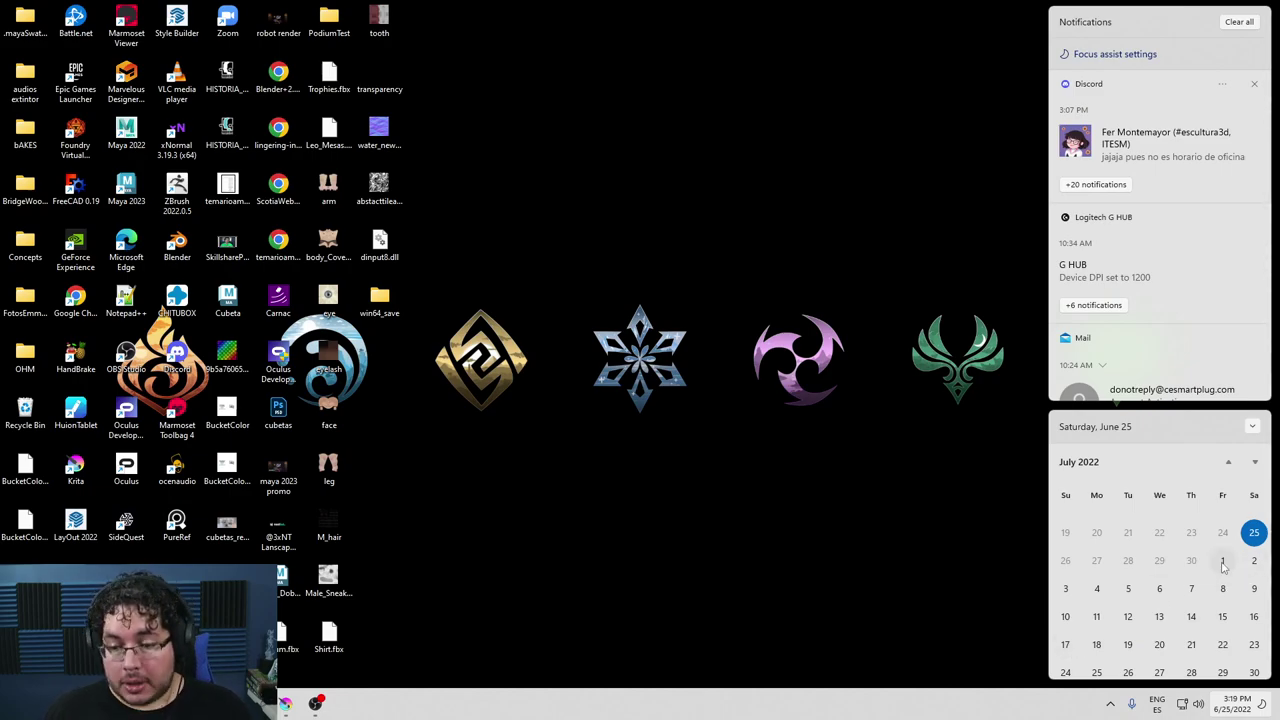
pyautogui.click(789, 558)
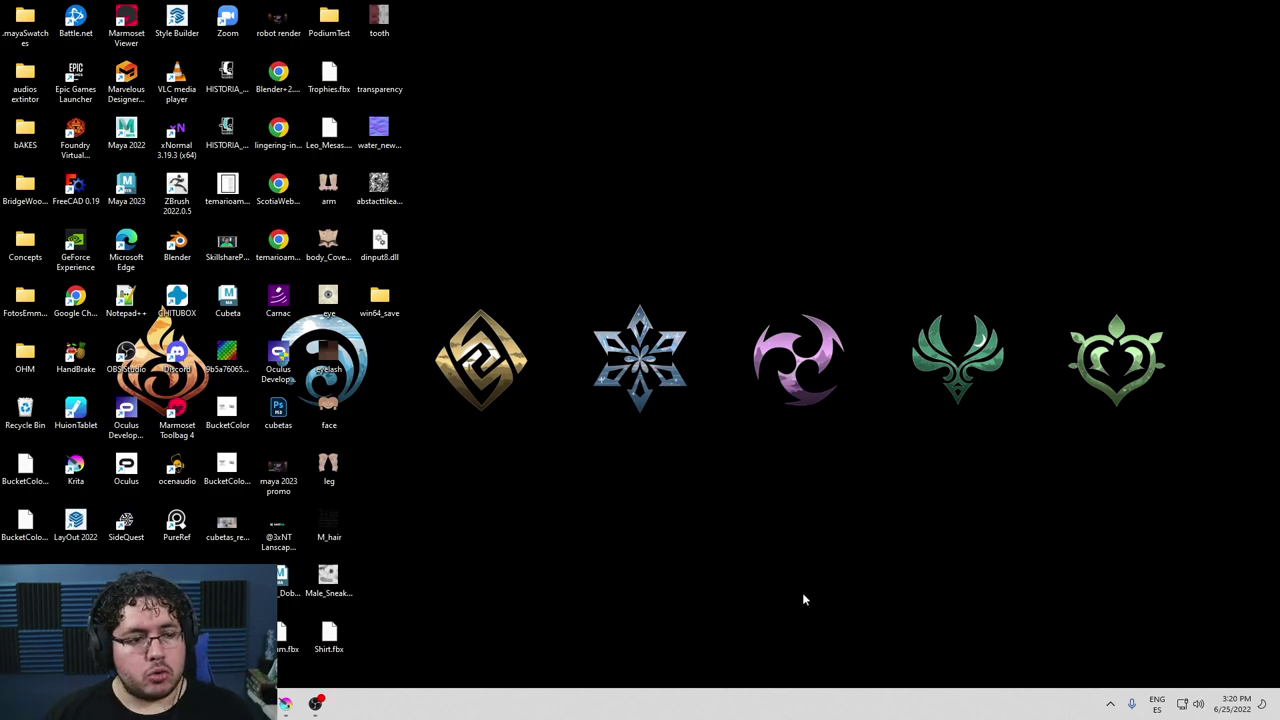
# Switch from Krita to Chrome and search Google Images for "xenoblade chronicles".
pyautogui.click(286, 705)
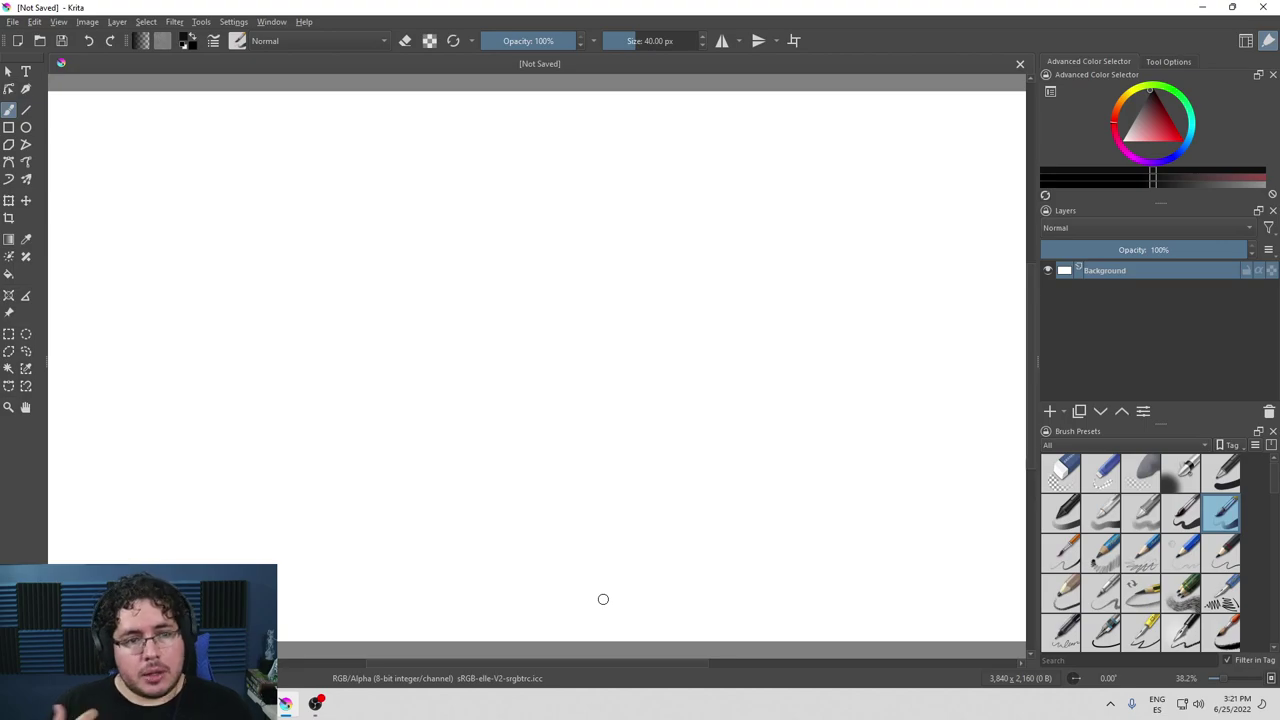
pyautogui.click(256, 704)
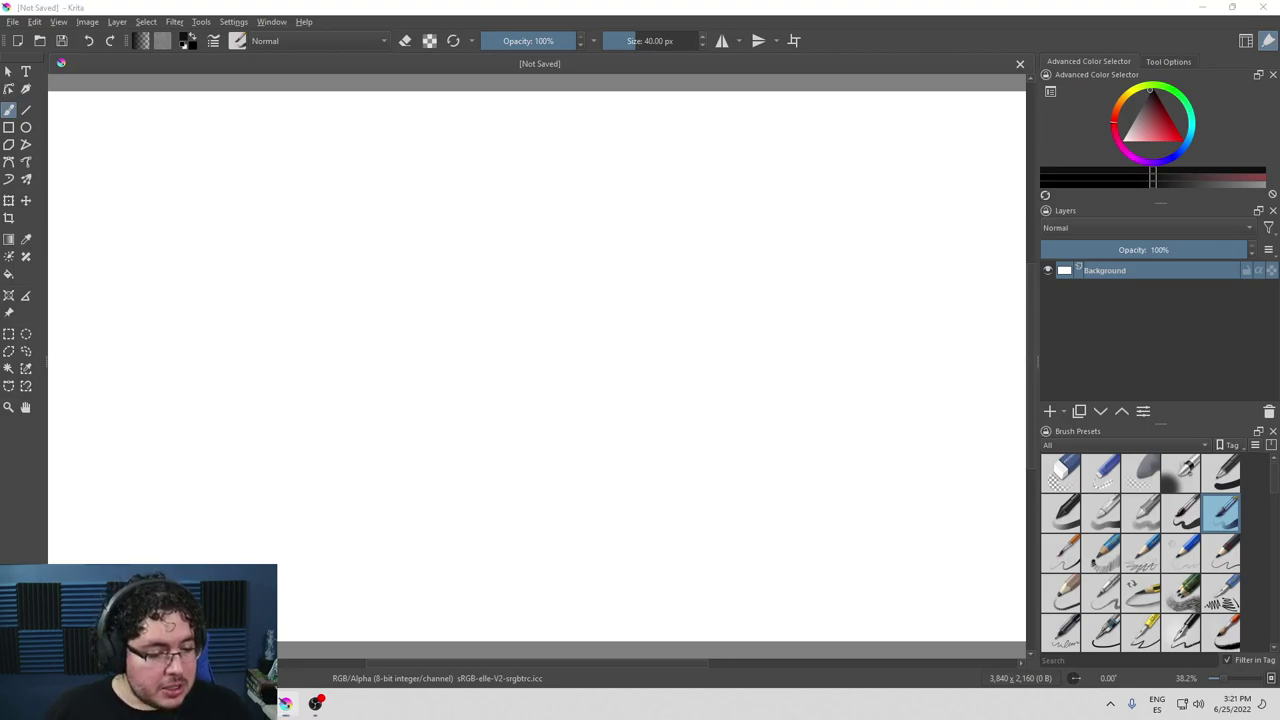
pyautogui.click(700, 399)
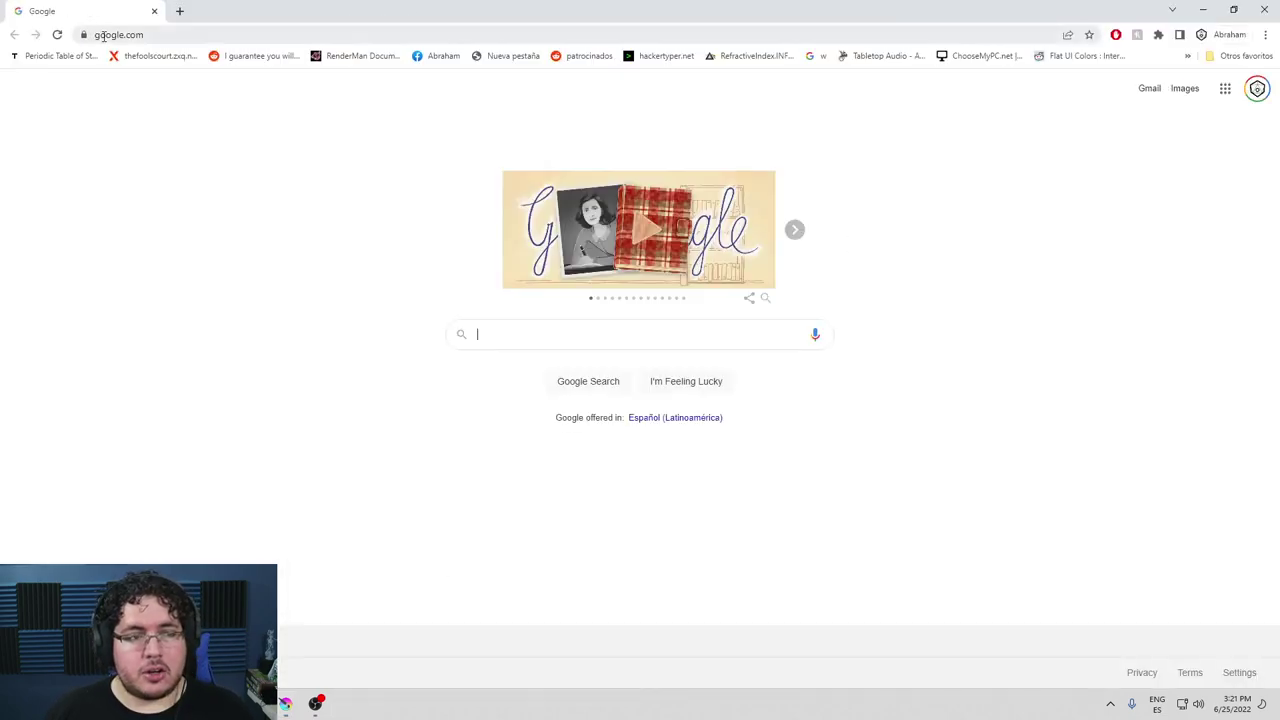
pyautogui.click(156, 37)
pyautogui.write('xenobl')
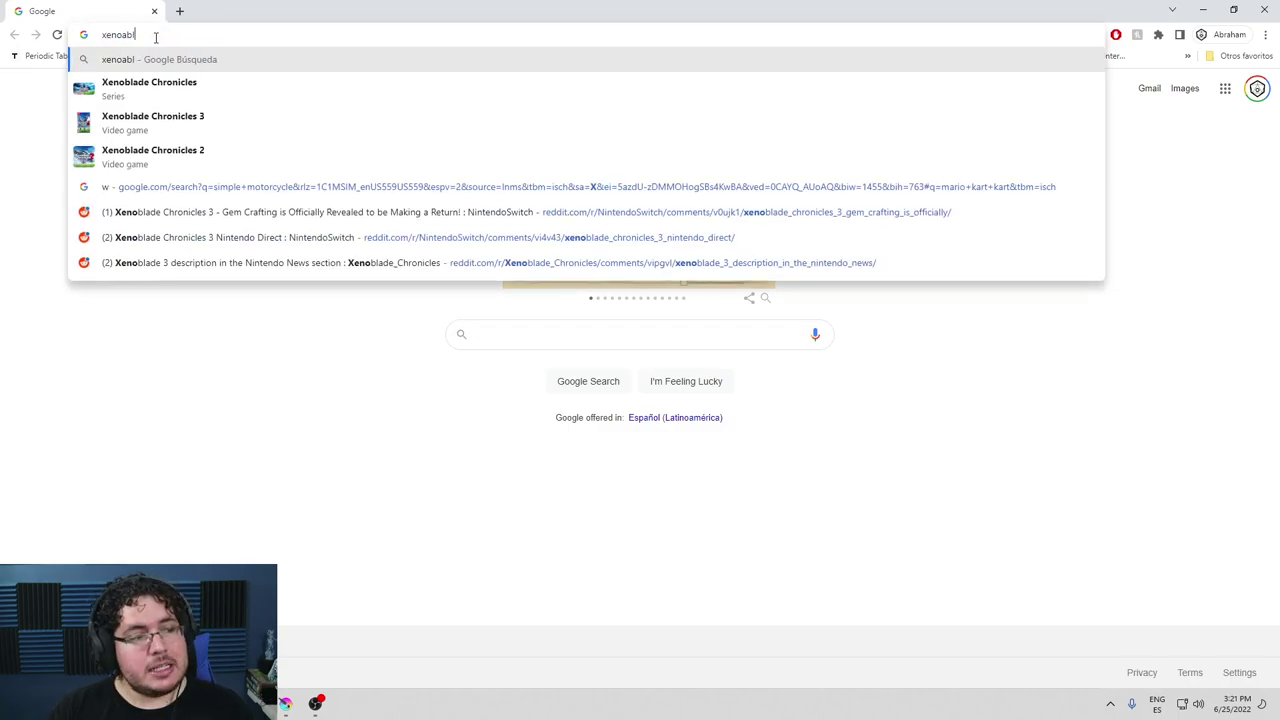
pyautogui.press('Down')
pyautogui.press('Return')
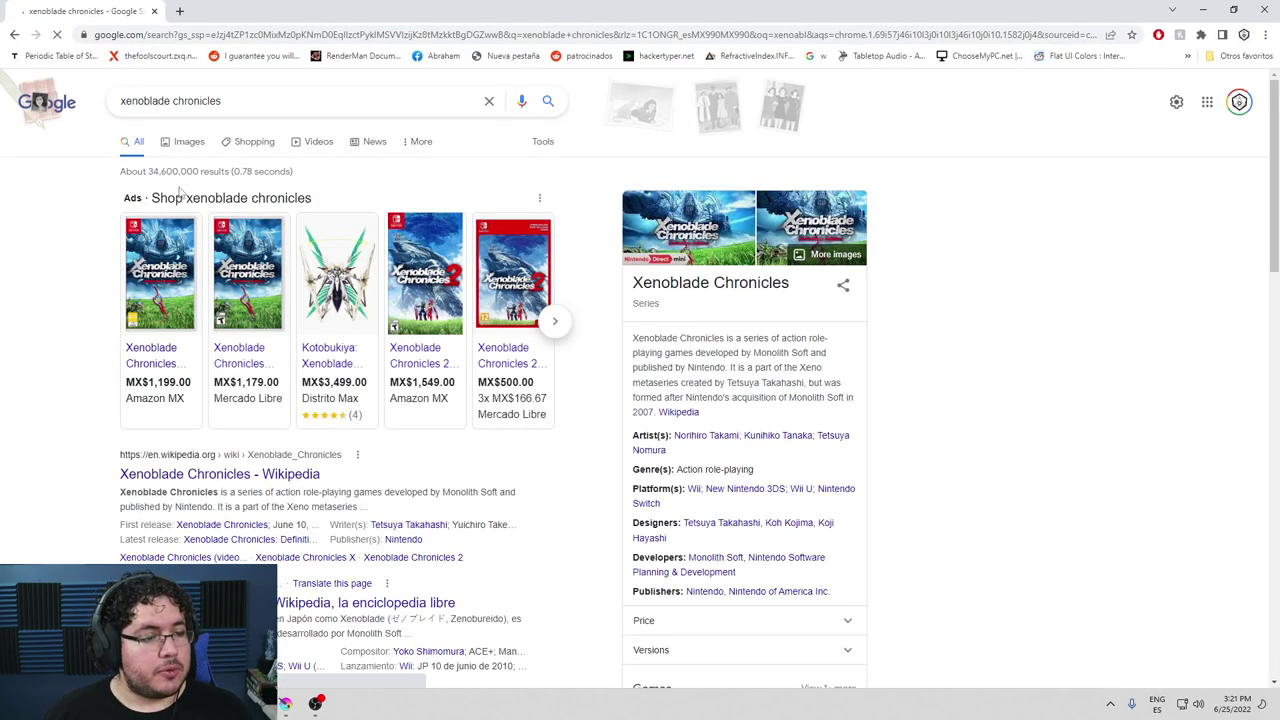
pyautogui.click(189, 143)
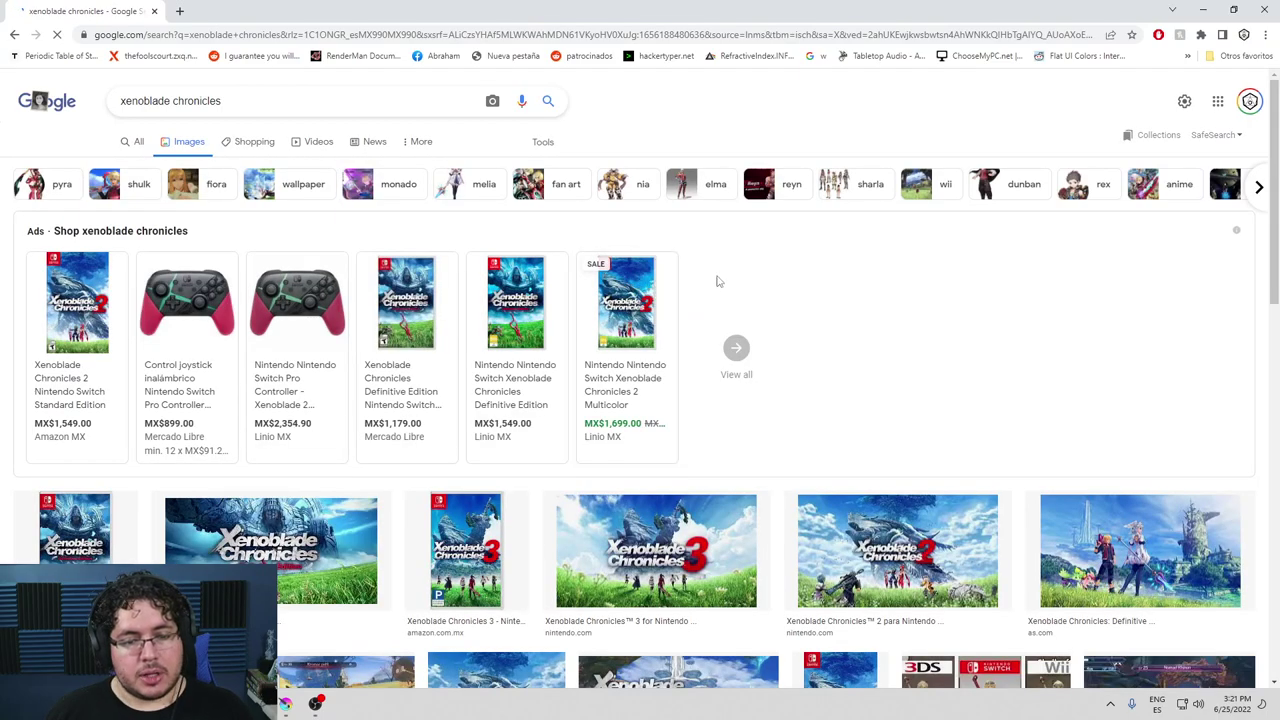
# Preview the nintendo.com "Xenoblade Chronicles 3" key art from the image results.
pyautogui.scroll(-2, 805, 370)
pyautogui.scroll(-1, 805, 357)
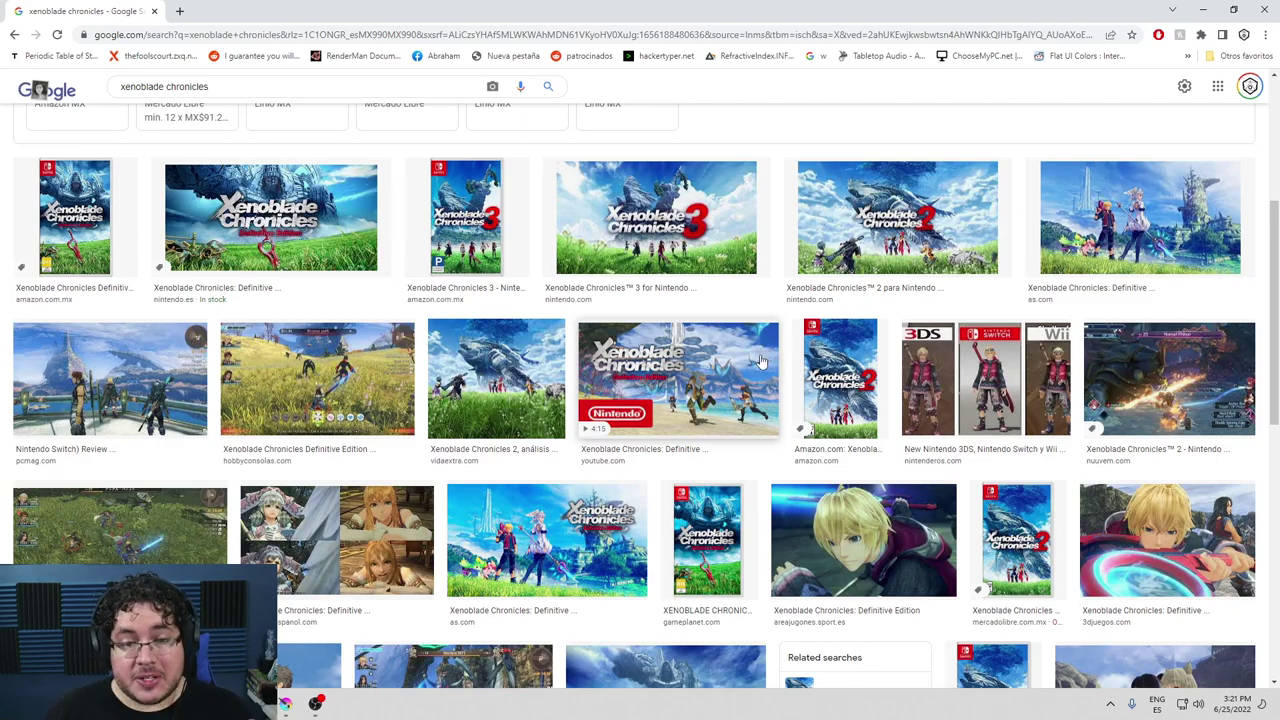
pyautogui.click(749, 290)
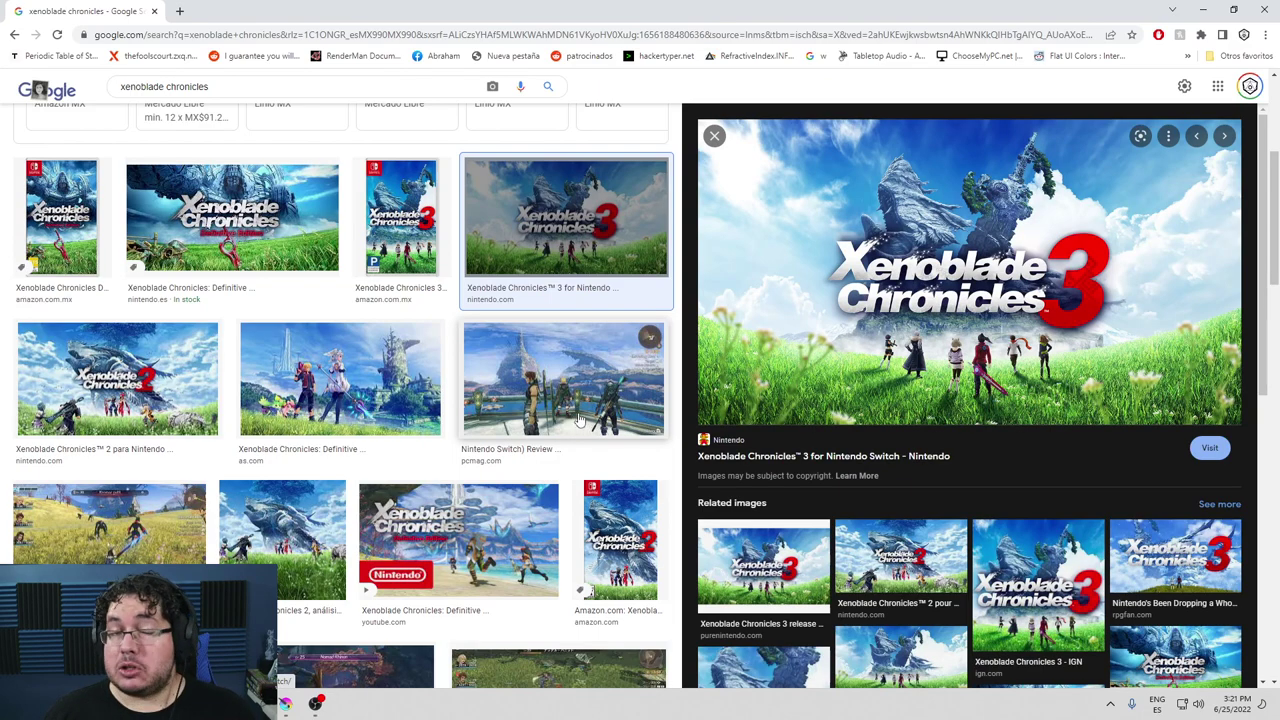
# Change the image search to "xenoblade chronicles 3".
pyautogui.scroll(3, 497, 376)
pyautogui.click(243, 94)
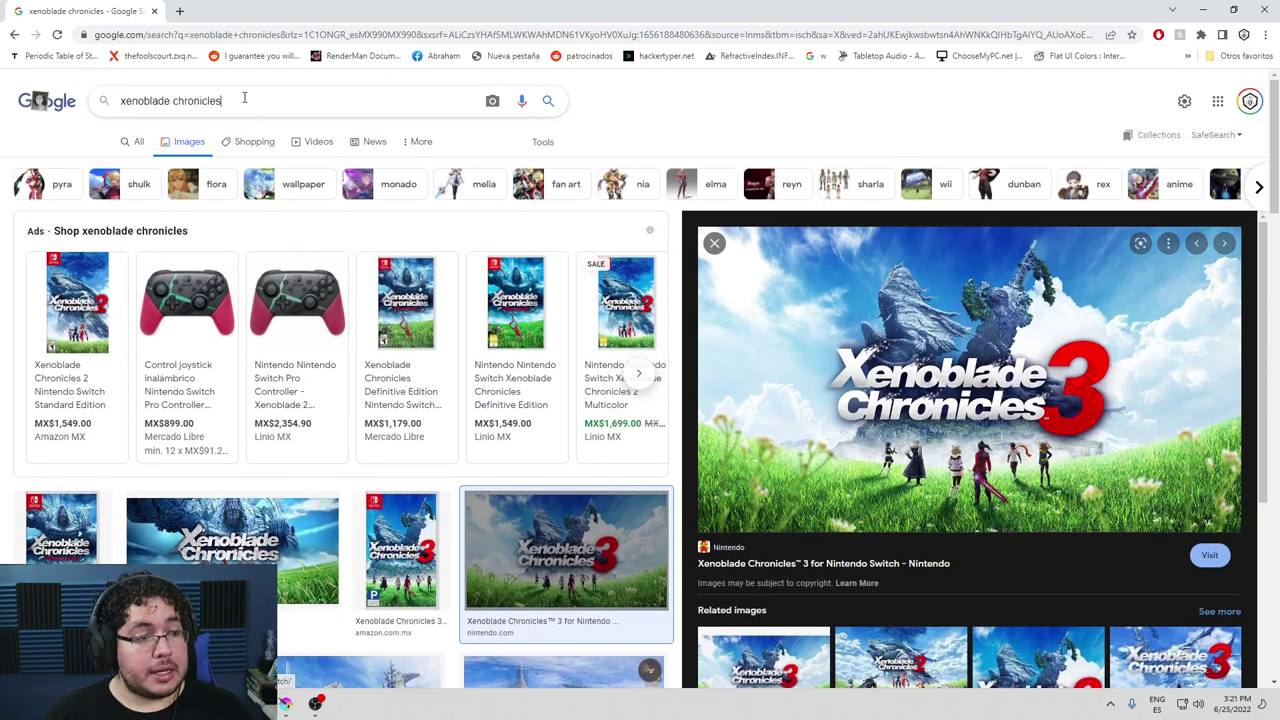
pyautogui.write('32')
pyautogui.press('Return')
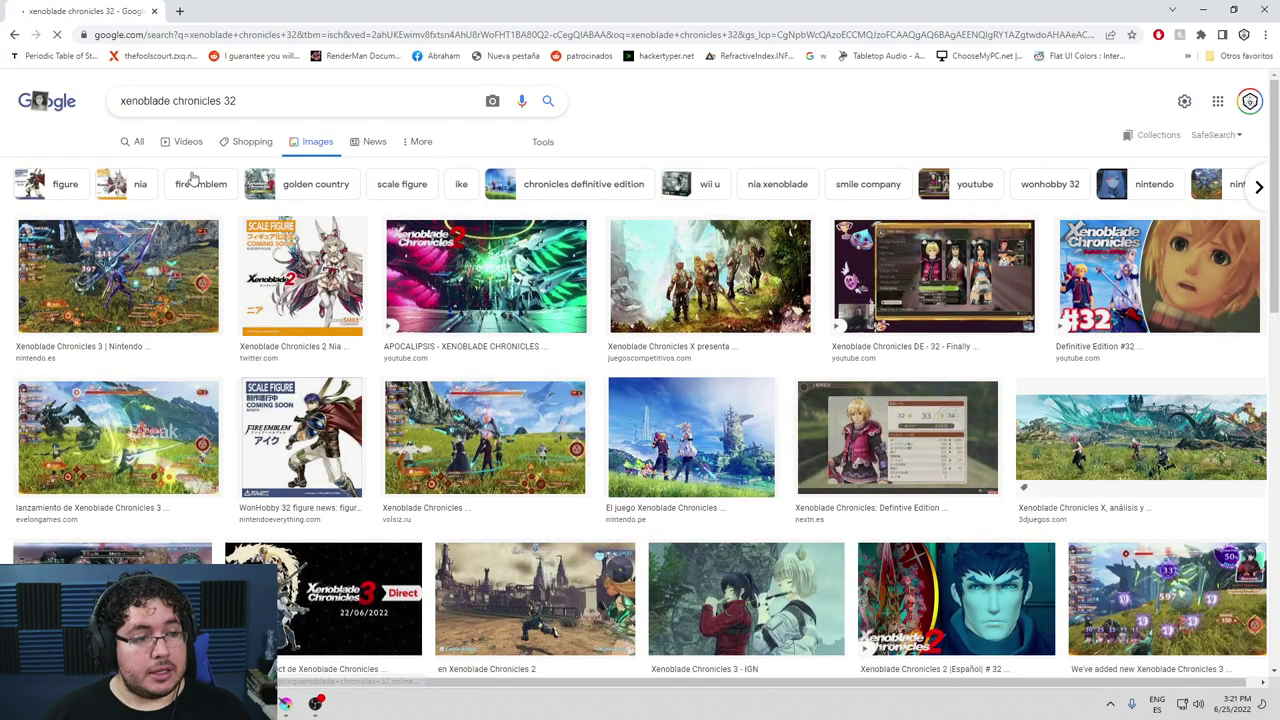
pyautogui.click(255, 102)
pyautogui.press('BackSpace')
pyautogui.press('Return')
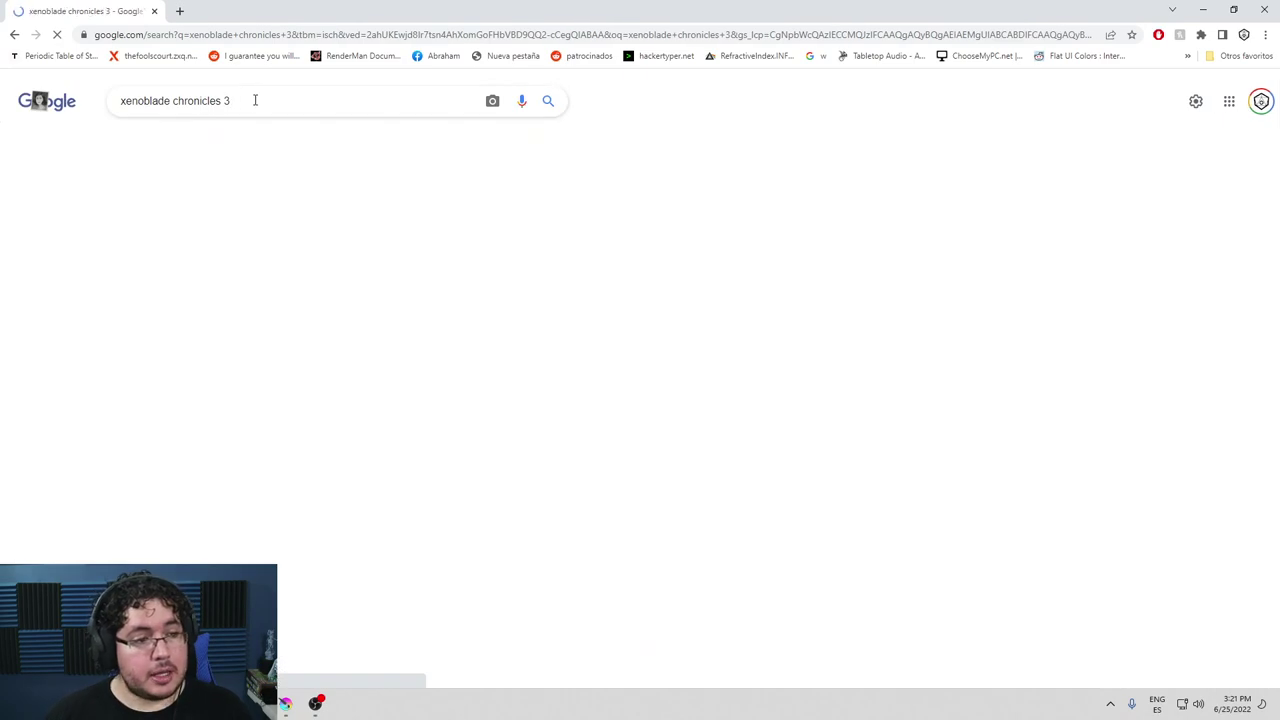
# Browse the Xenoblade Chronicles 3 image results and preview the Crunchyroll trailer image with the three dark armored figures.
pyautogui.scroll(-5, 712, 398)
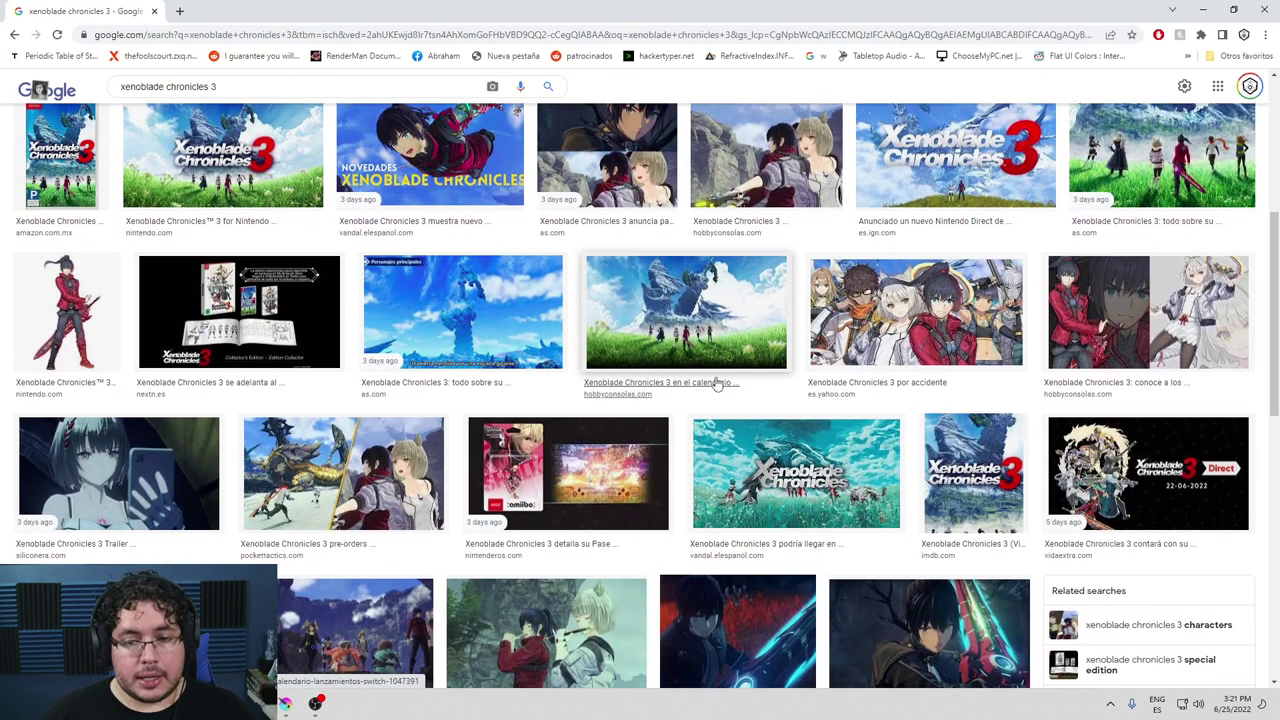
pyautogui.scroll(-2, 708, 385)
pyautogui.scroll(-1, 705, 373)
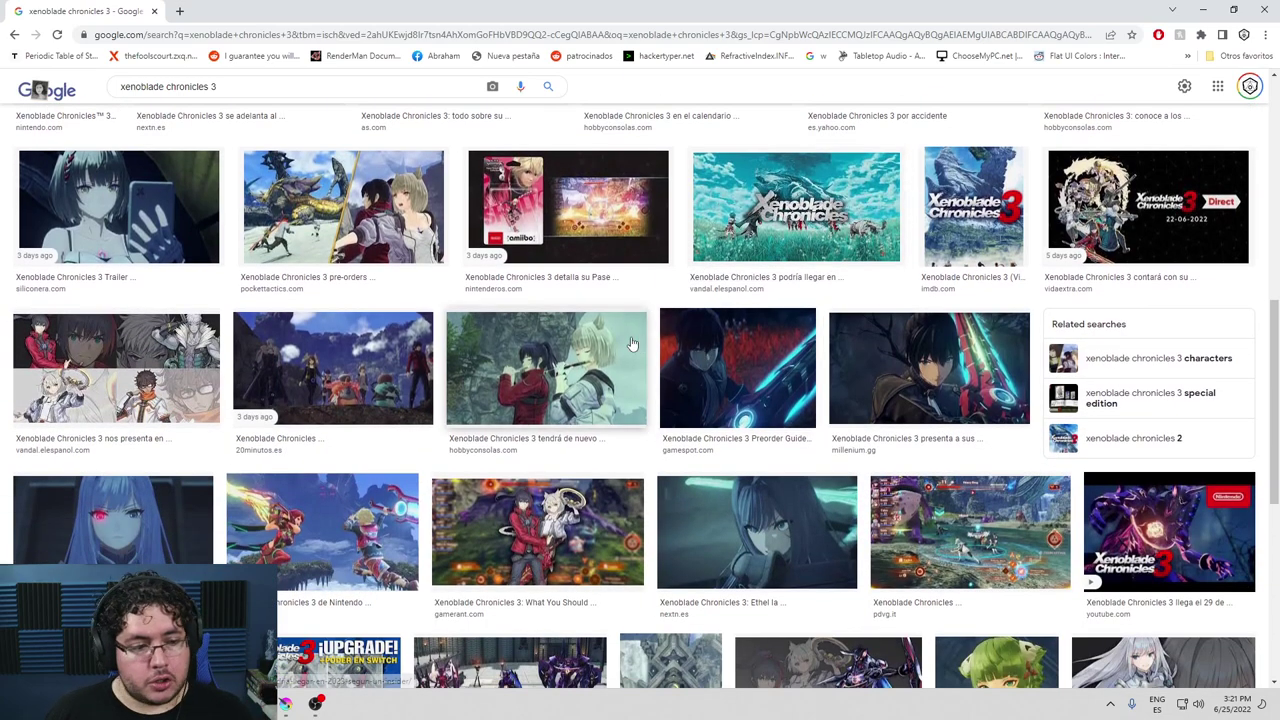
pyautogui.scroll(-3, 720, 390)
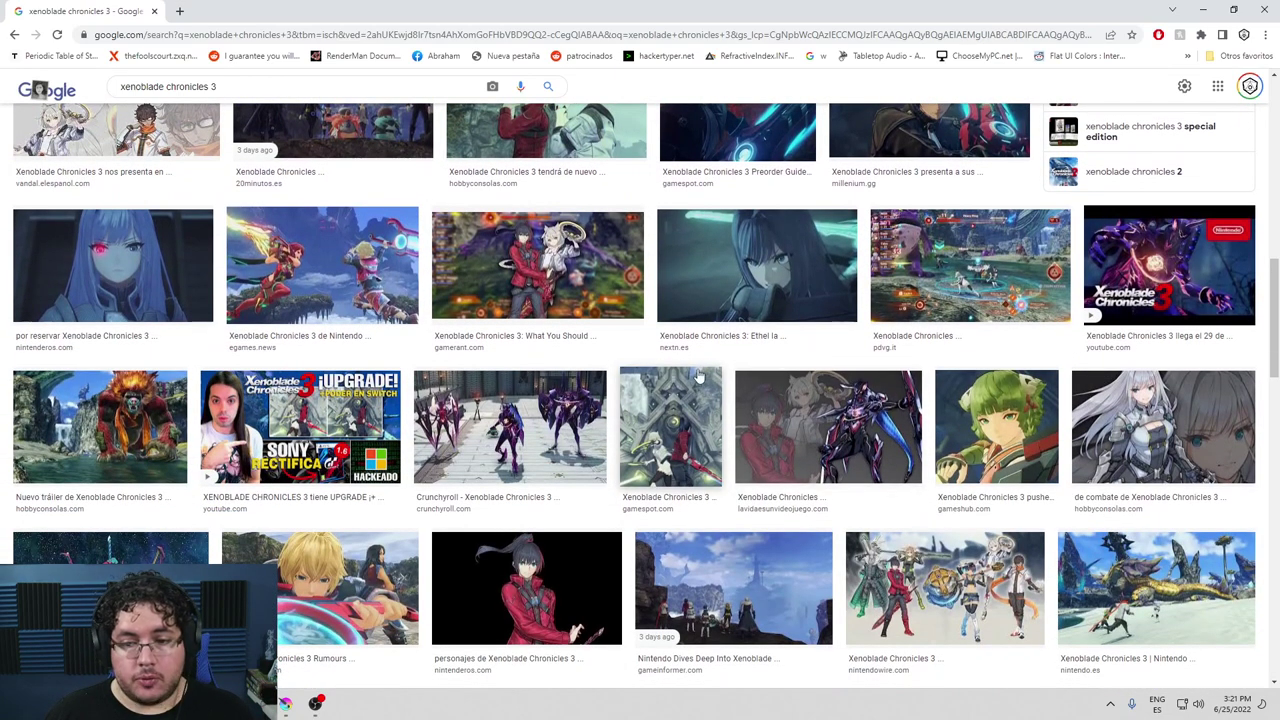
pyautogui.click(553, 421)
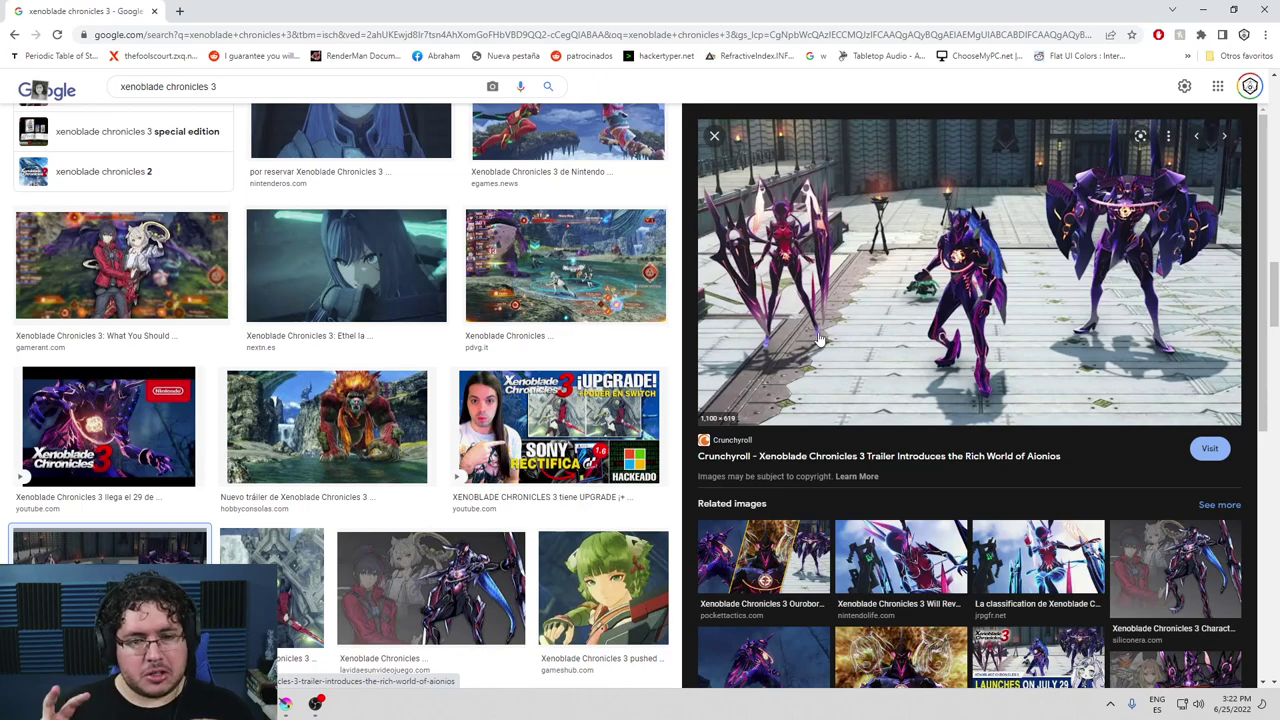
pyautogui.scroll(15, 540, 422)
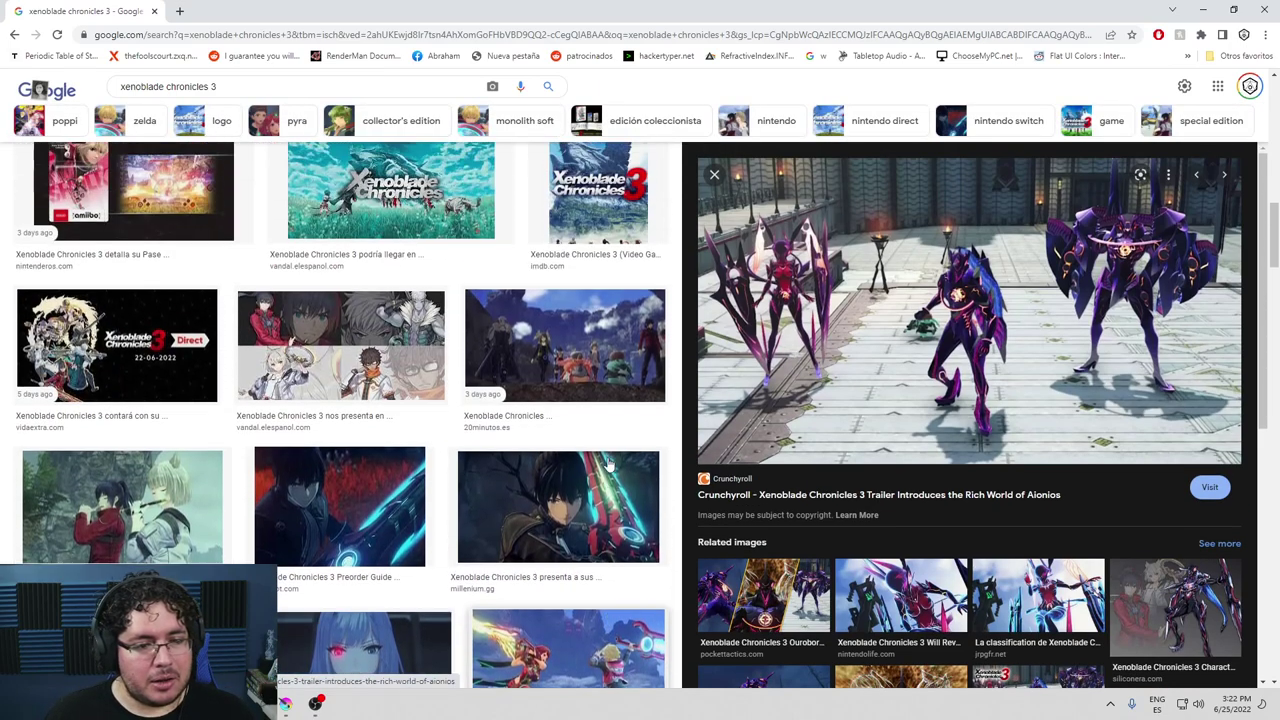
pyautogui.scroll(4, 608, 463)
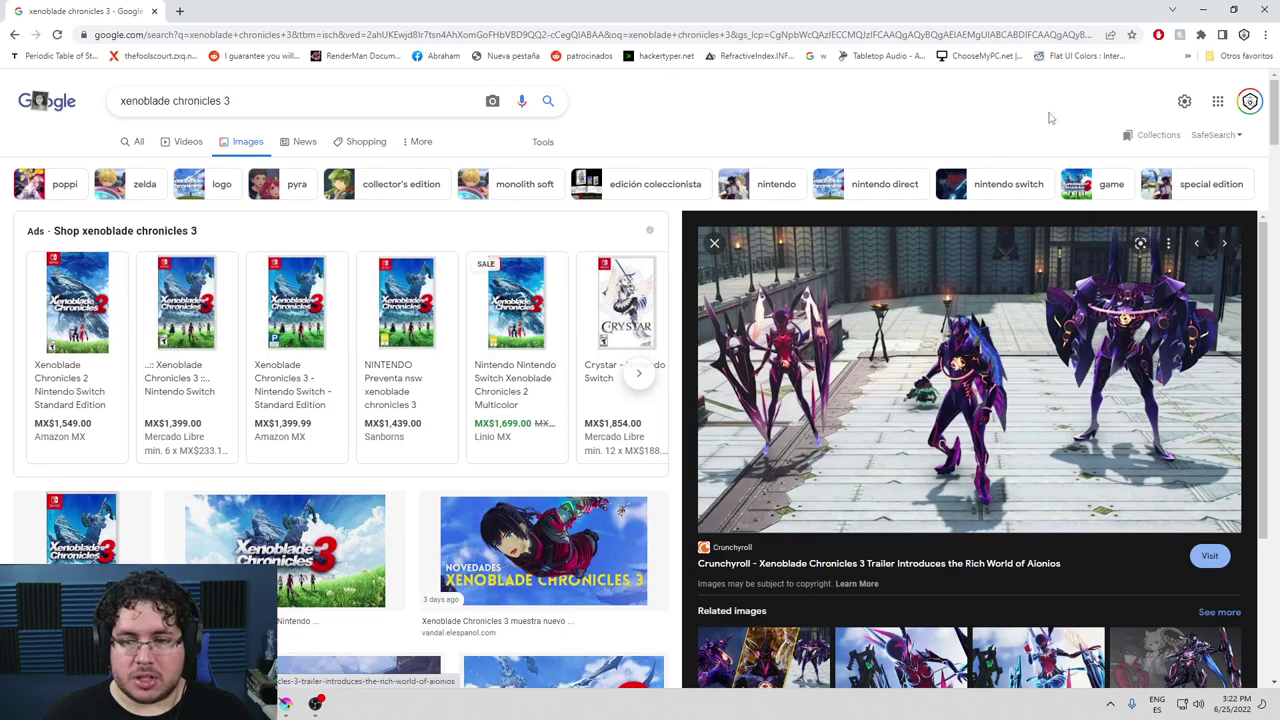
# Launch ZBrush, bring it to the front and close its Home Page window.
pyautogui.click(1205, 10)
pyautogui.click(1207, 10)
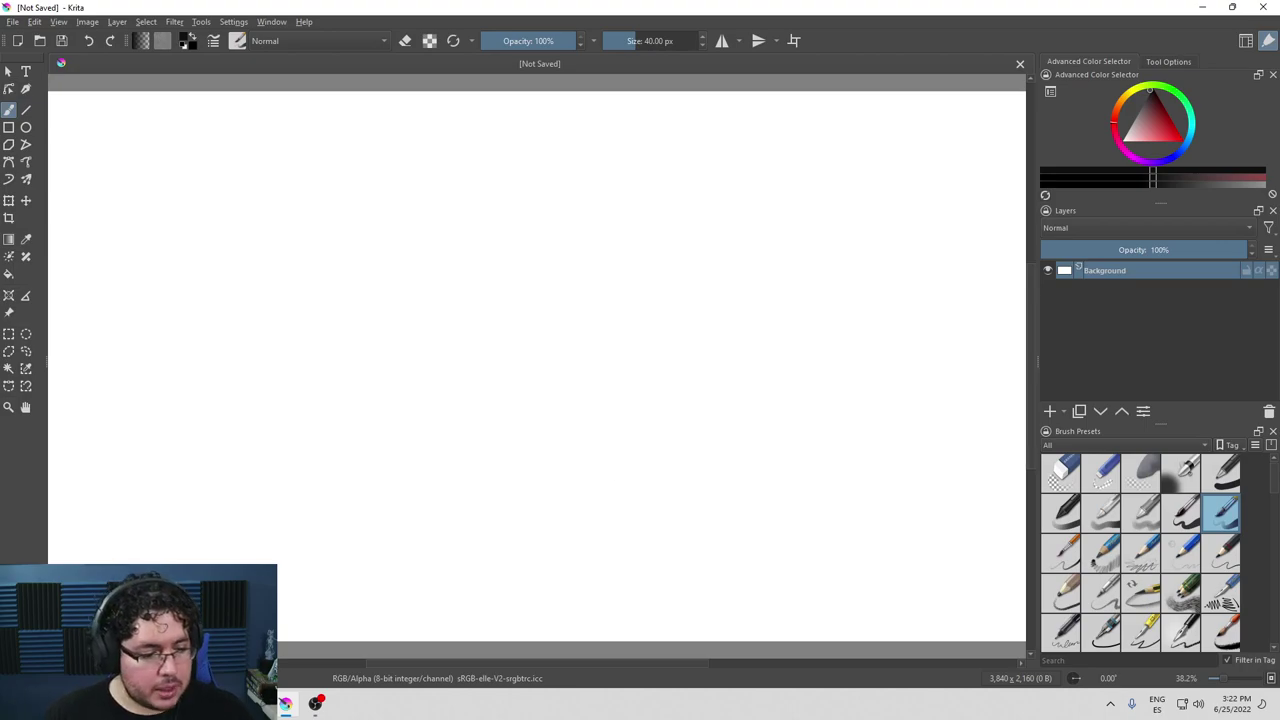
pyautogui.hotkey('alt', 'Tab')
pyautogui.press('super')
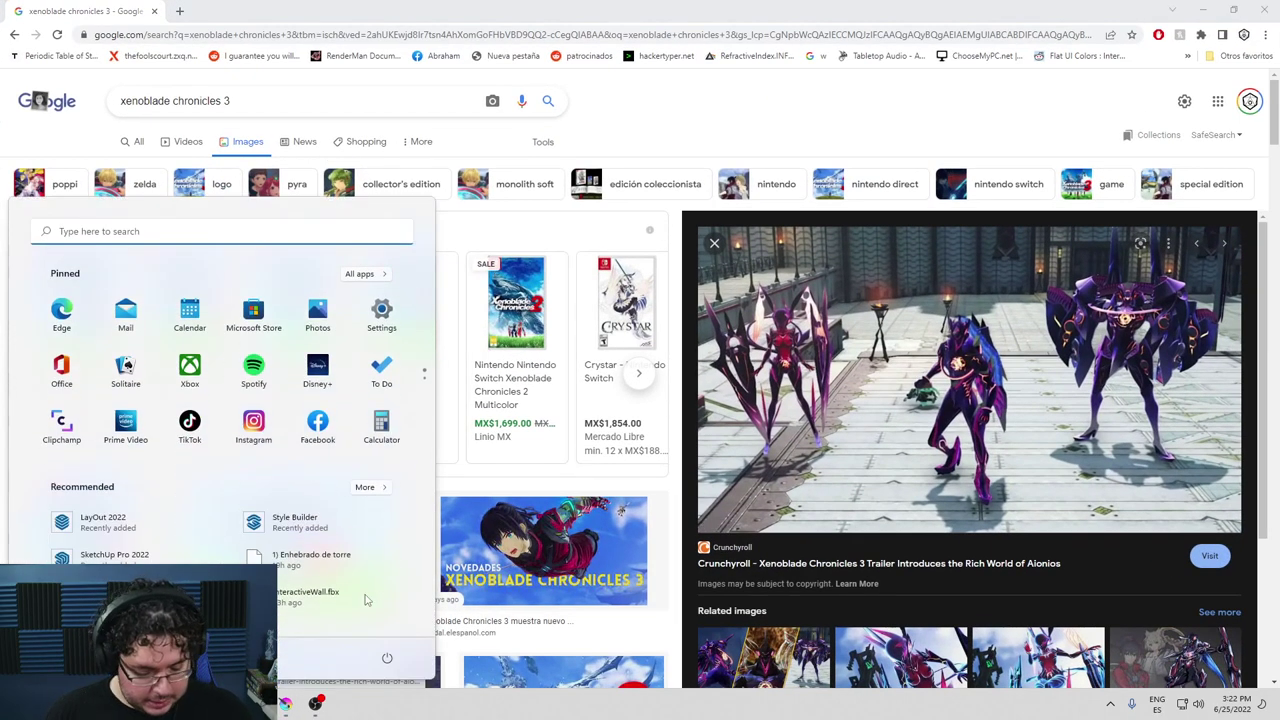
pyautogui.write('zbrush')
pyautogui.press('Return')
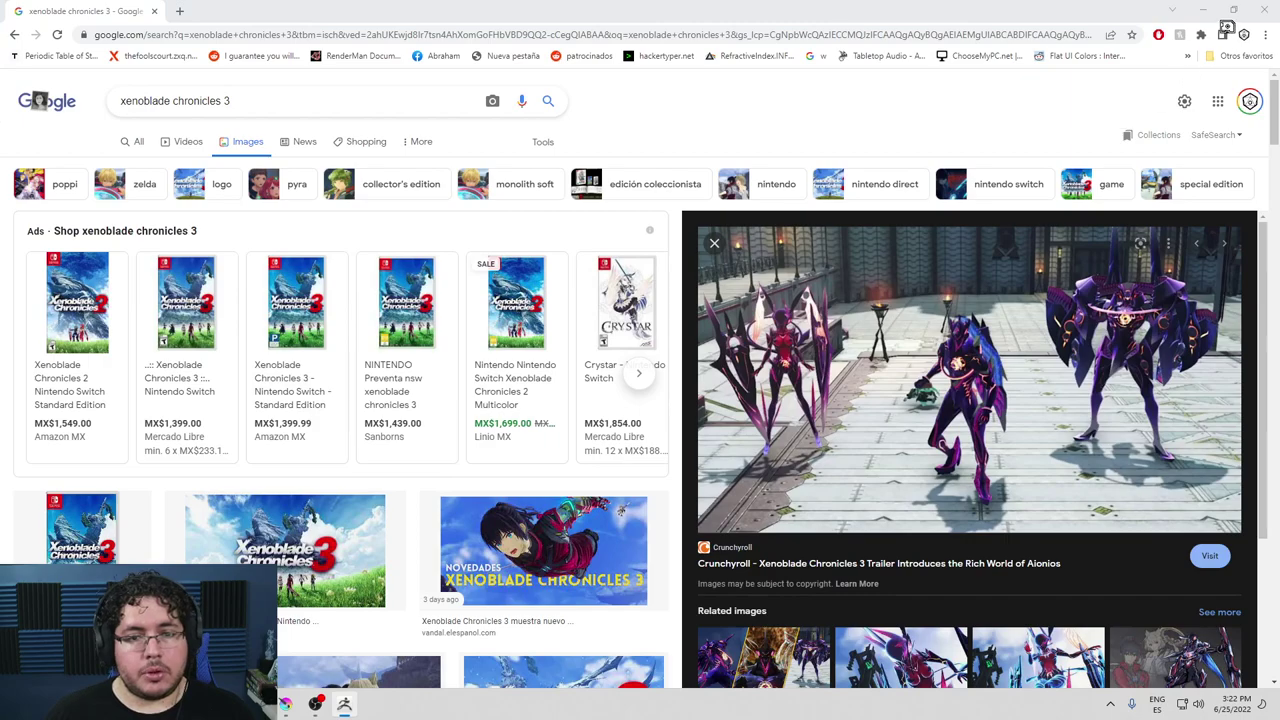
pyautogui.click(1203, 8)
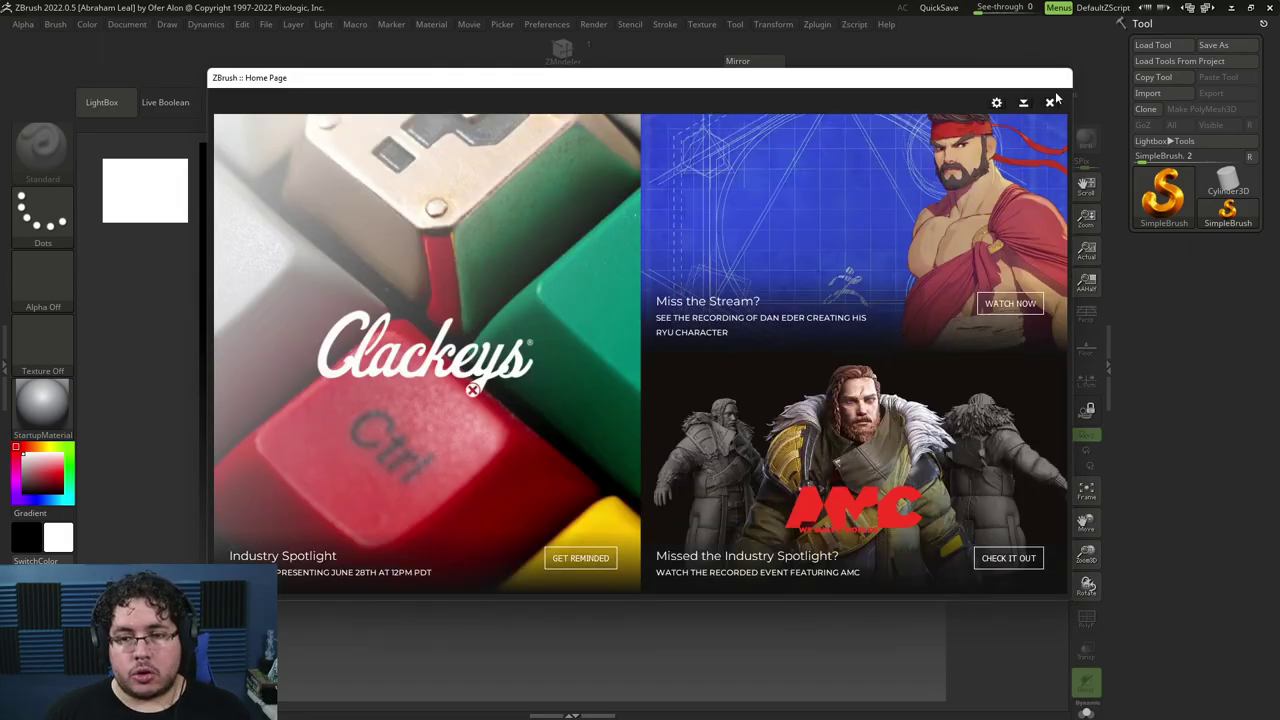
pyautogui.click(1050, 104)
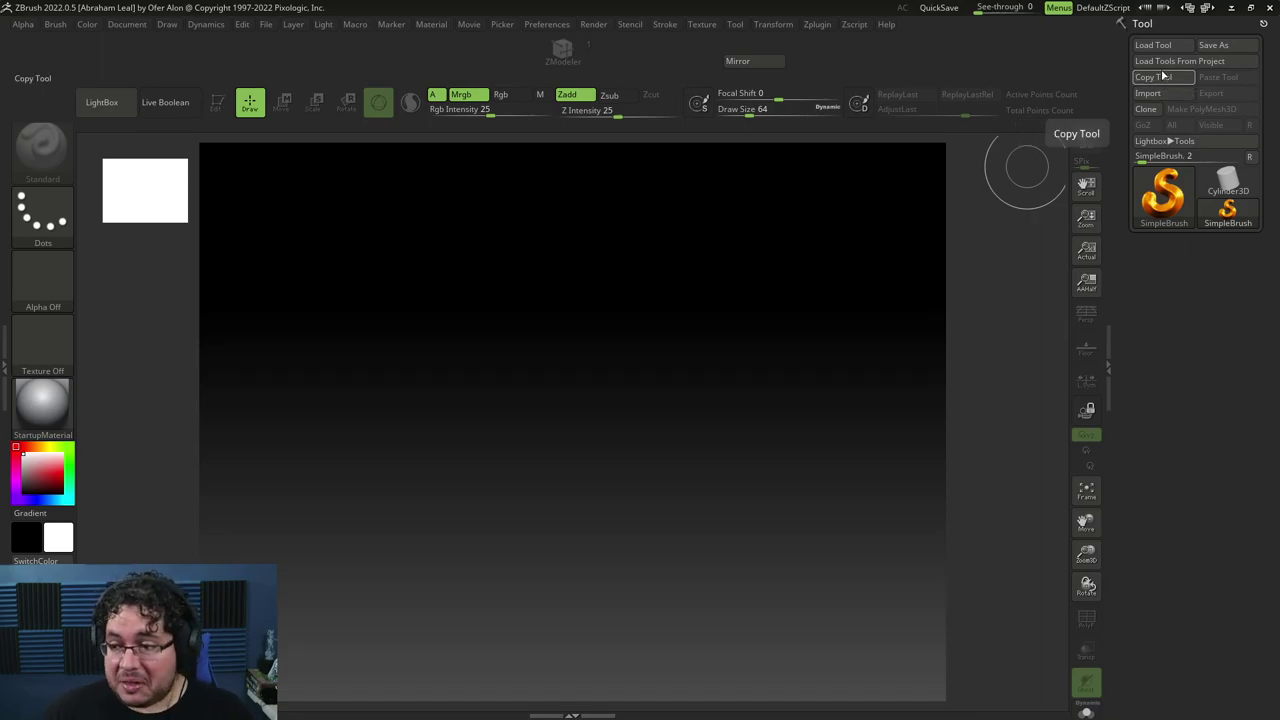
# Load the Morcan_003 tool from the 2022 > UC > UC_Zbrush2 project folder.
pyautogui.click(1155, 46)
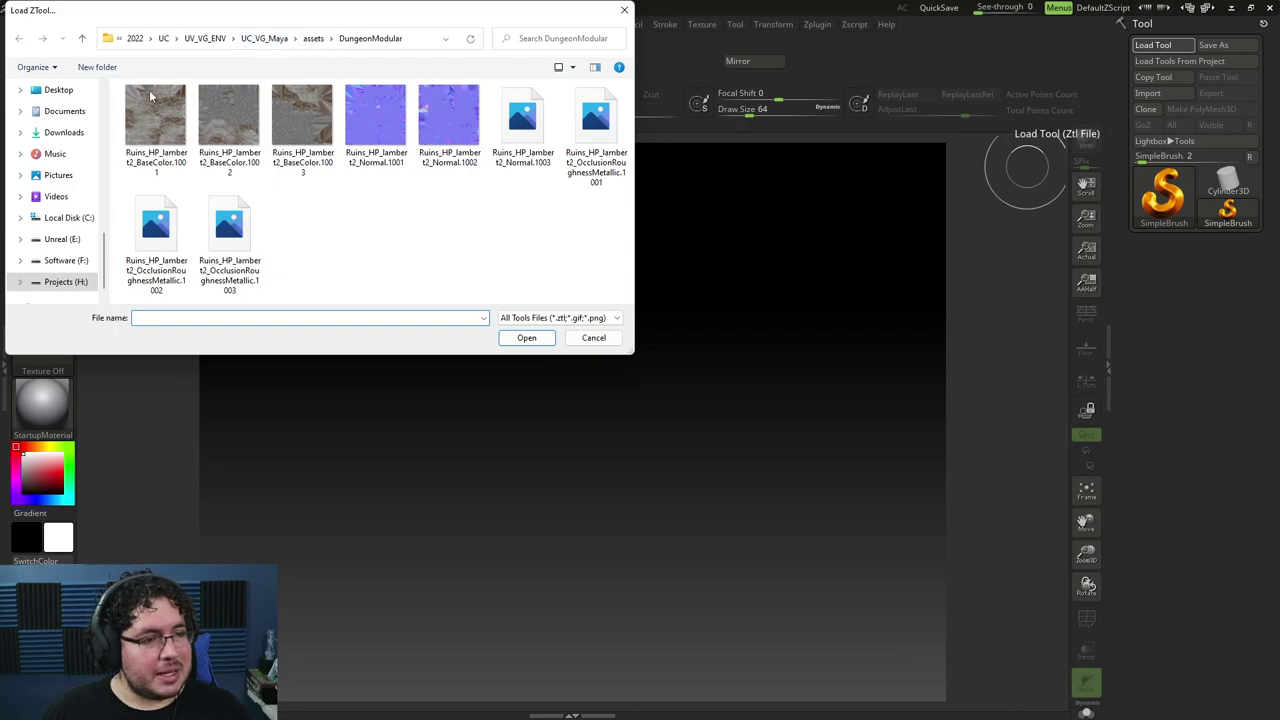
pyautogui.click(135, 38)
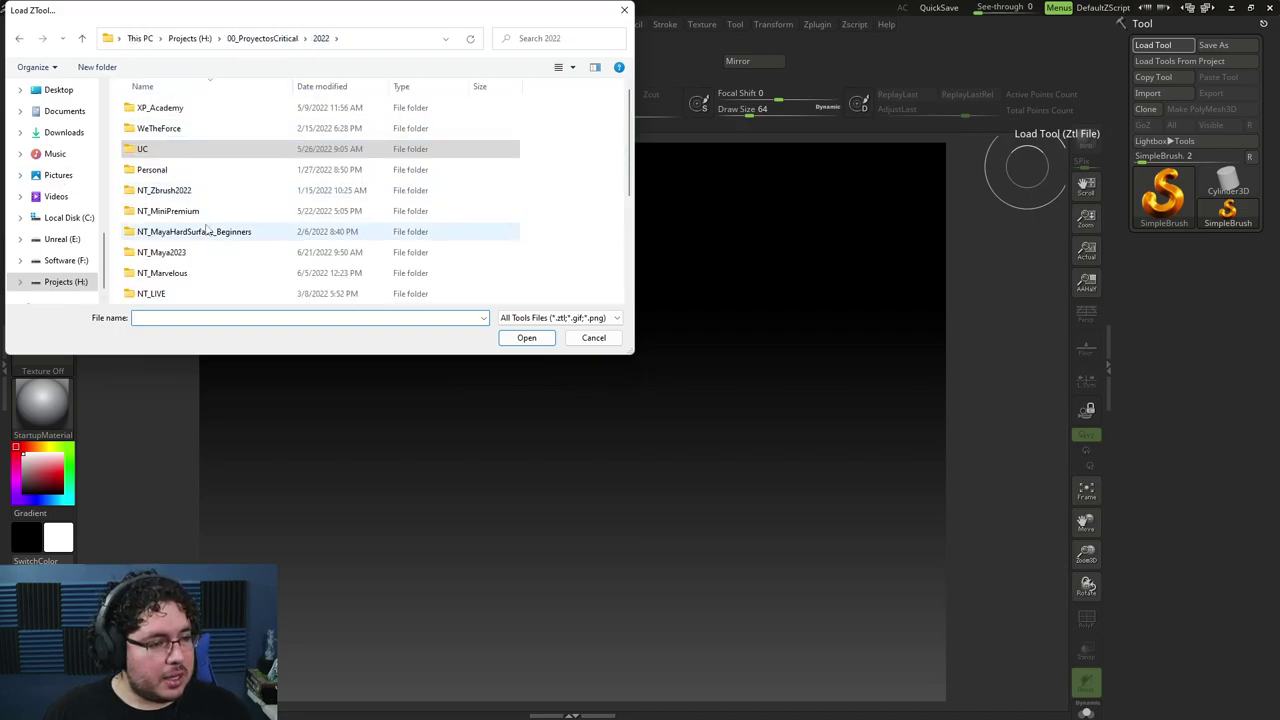
pyautogui.scroll(-3, 197, 196)
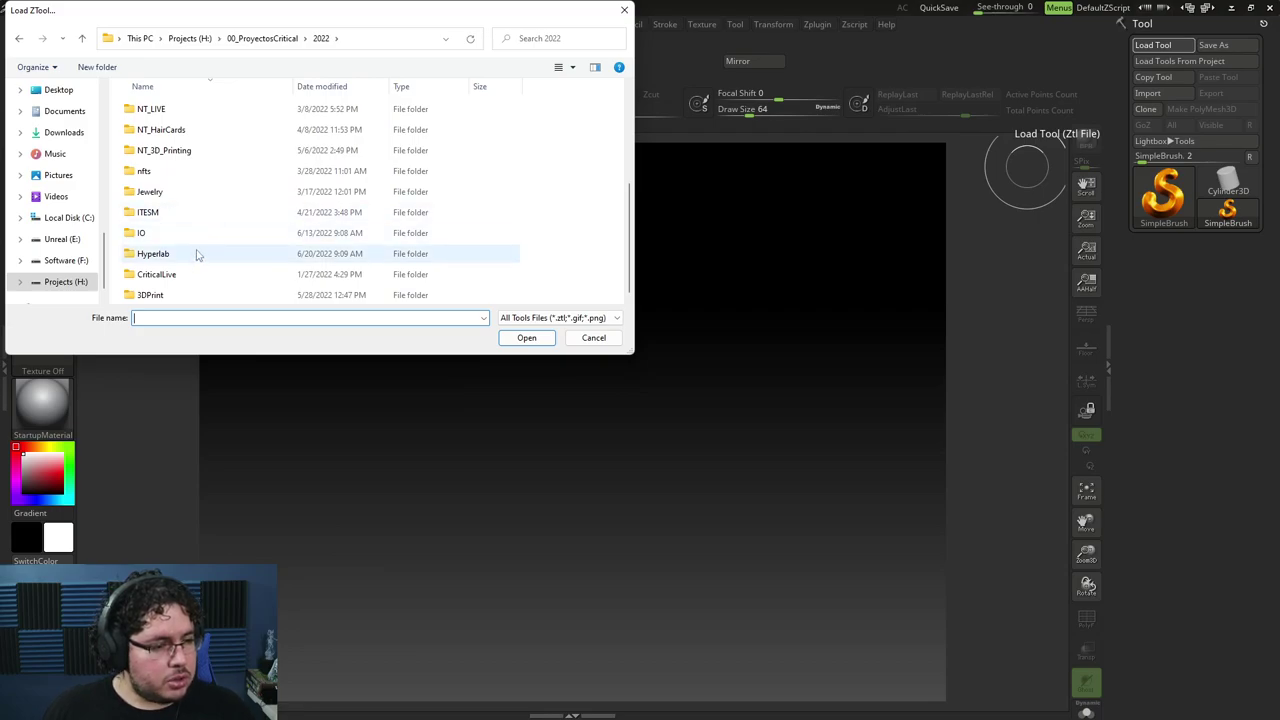
pyautogui.scroll(3, 197, 247)
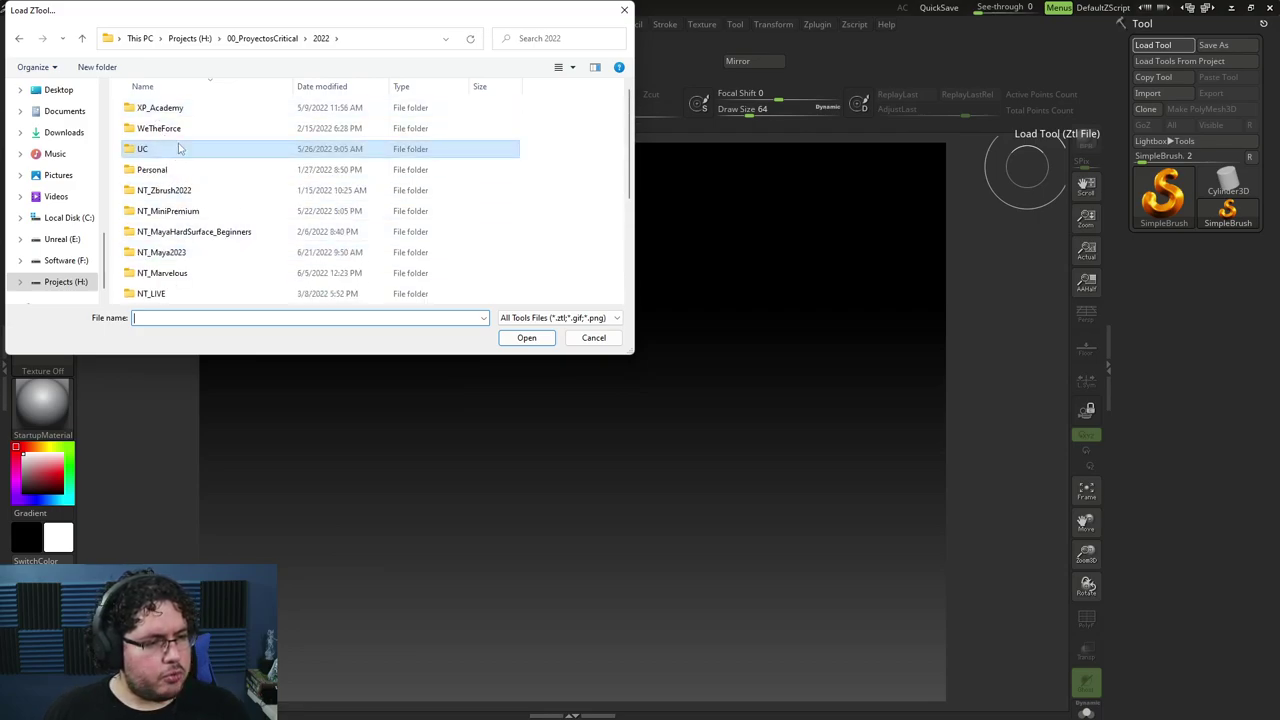
pyautogui.doubleClick(155, 150)
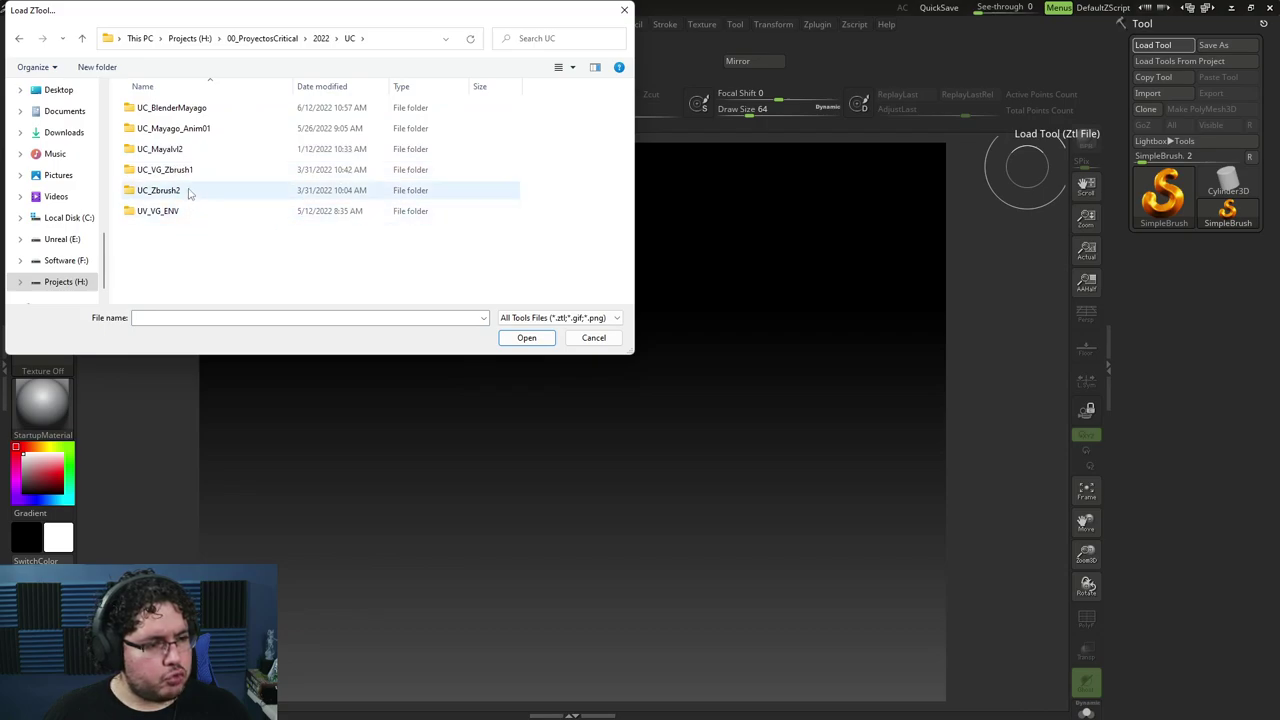
pyautogui.doubleClick(190, 190)
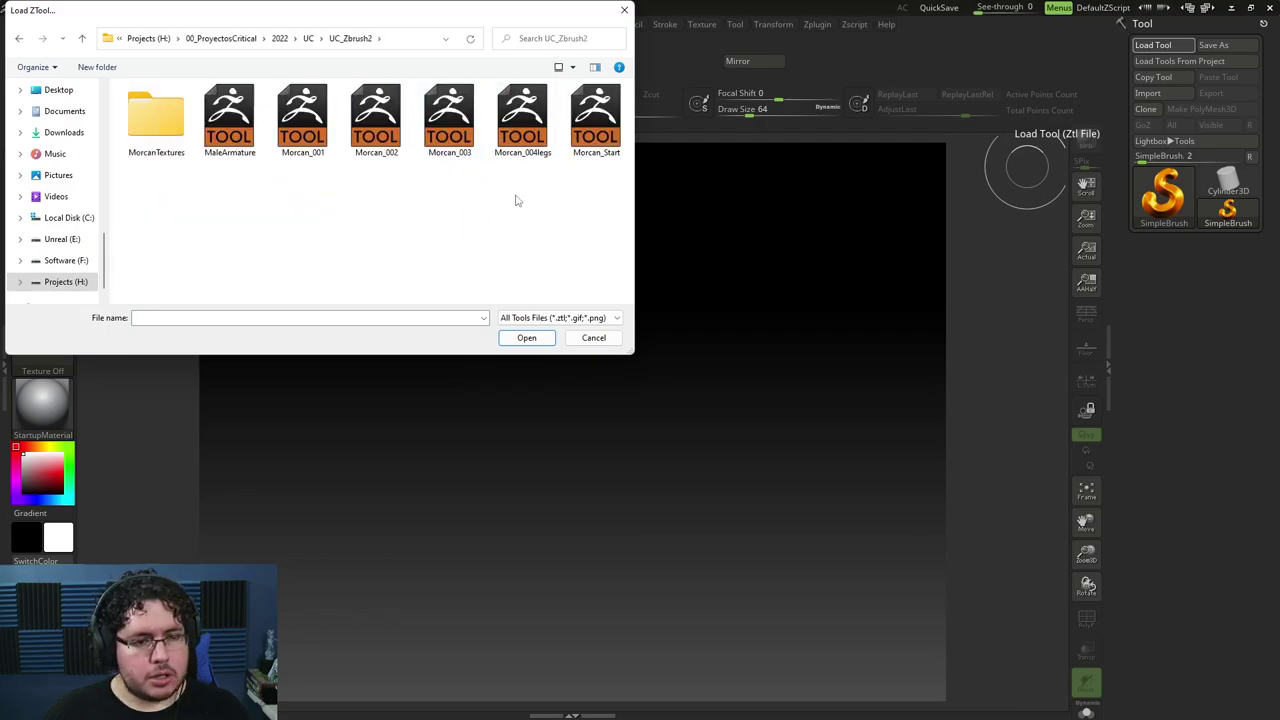
pyautogui.doubleClick(449, 120)
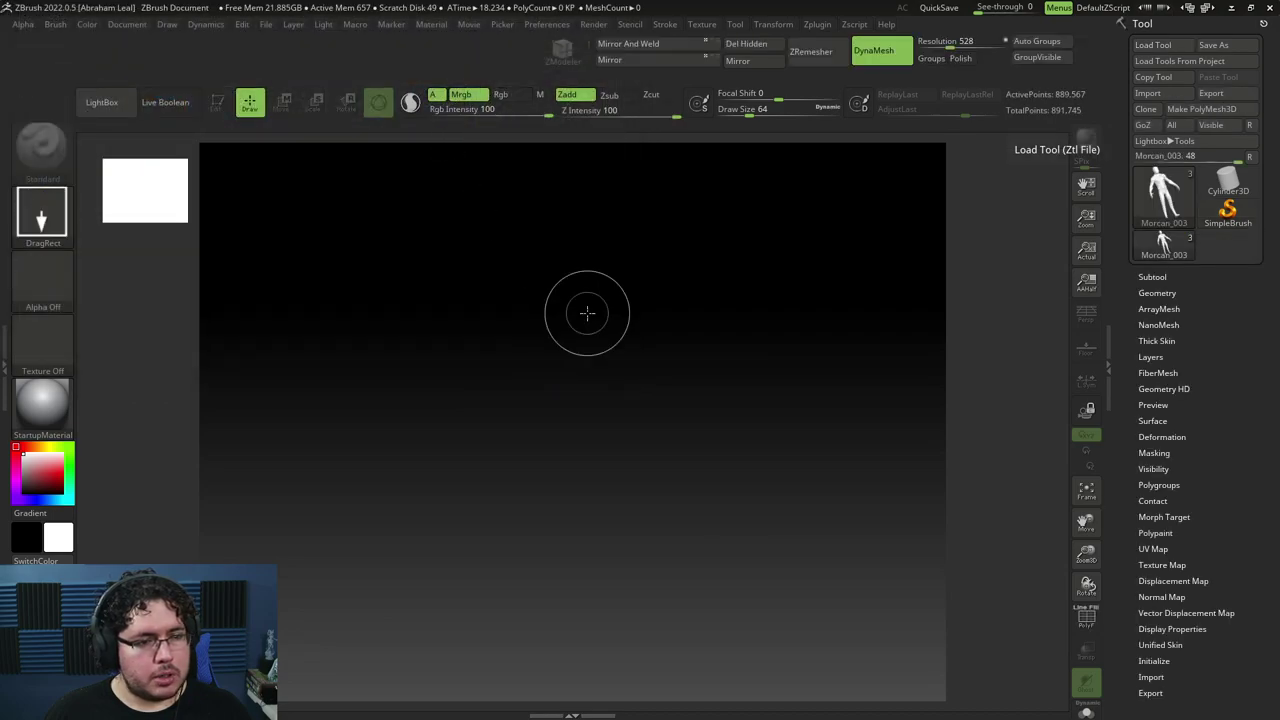
# Draw the Morcan_003 figure on the canvas and clear the canvas.
pyautogui.moveTo(580, 430); pyautogui.dragTo(581, 535)
pyautogui.hotkey('ctrl', 'n')
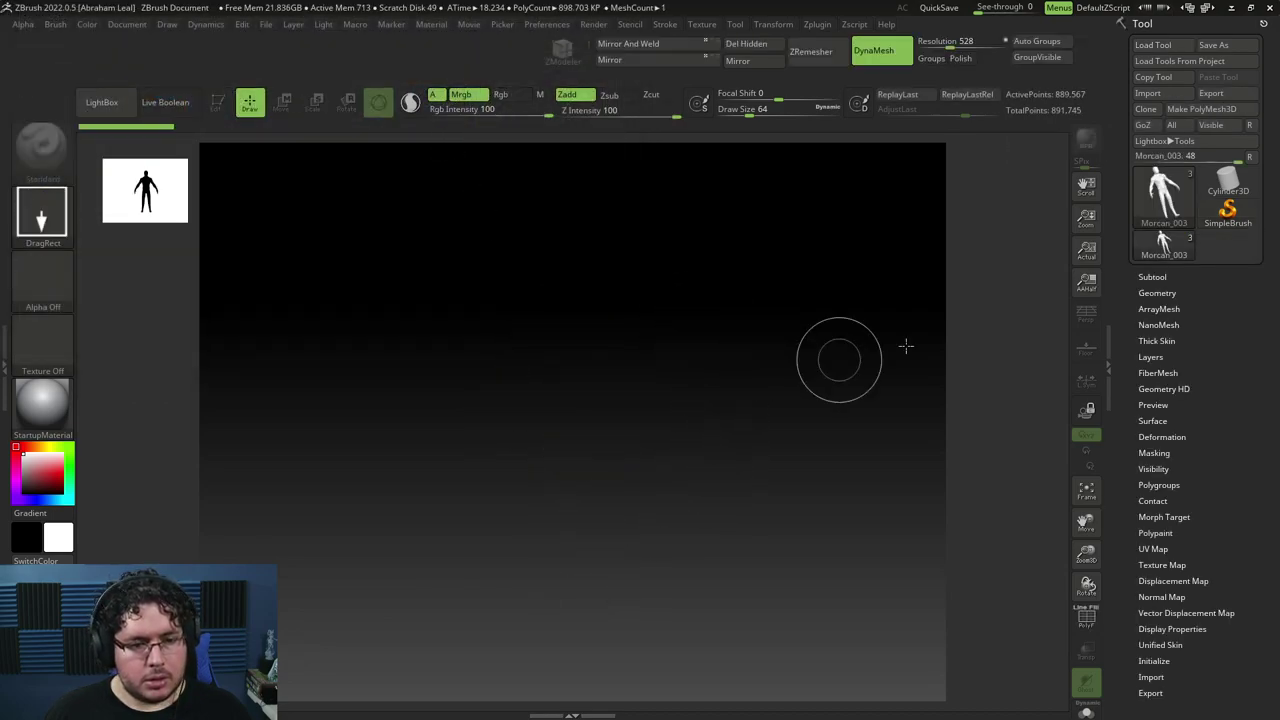
# Load the goliath_004 head tool from the UC_VG_Zbrush1 folder and place it on the canvas in Edit mode.
pyautogui.click(1153, 45)
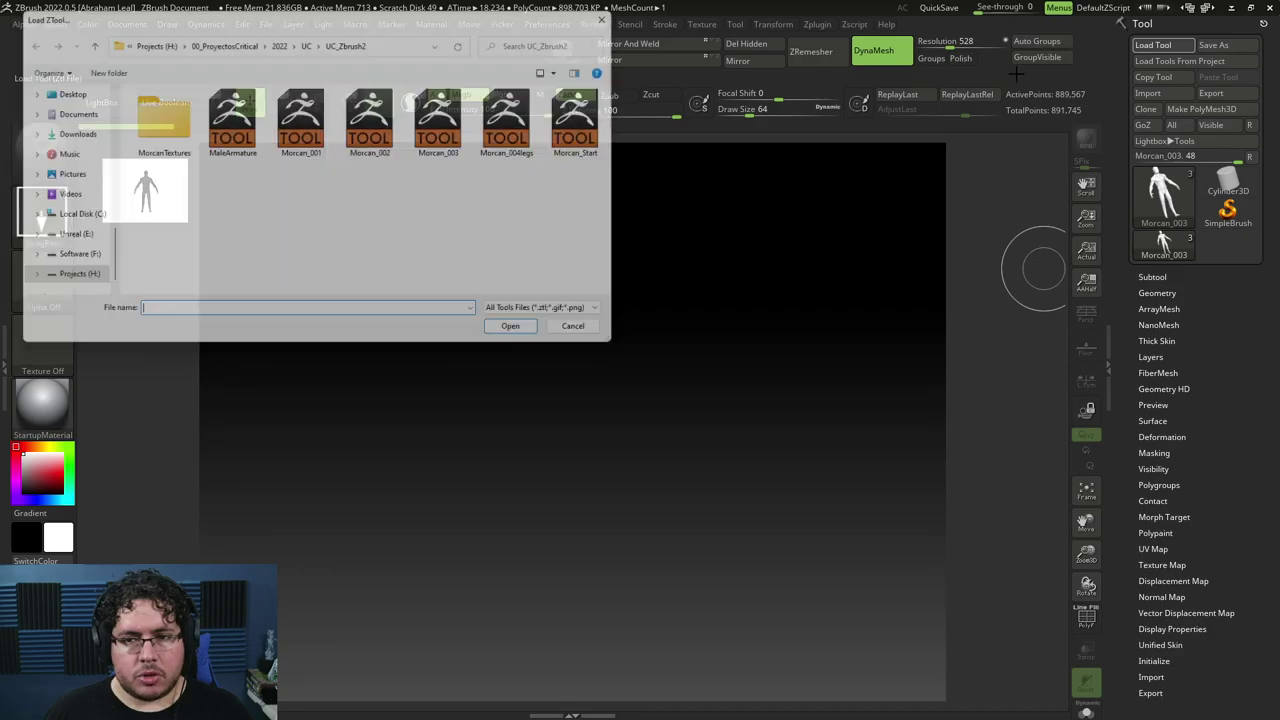
pyautogui.click(310, 40)
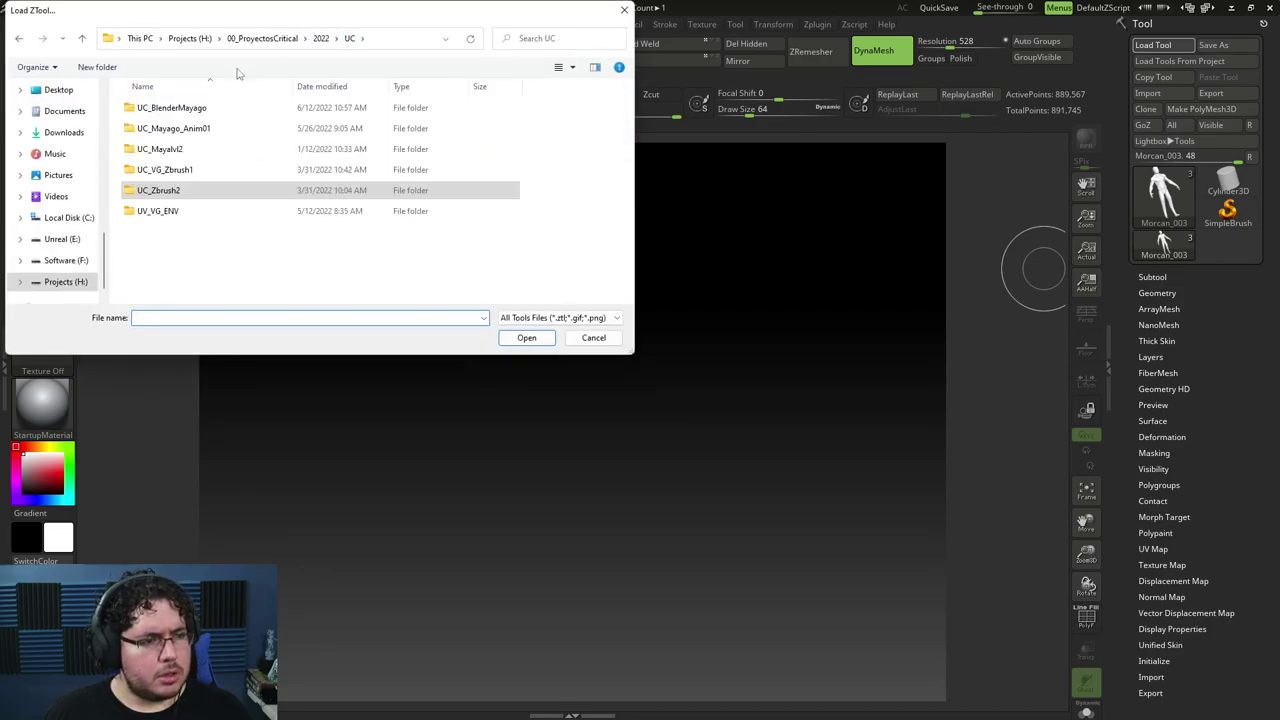
pyautogui.doubleClick(178, 169)
pyautogui.doubleClick(175, 192)
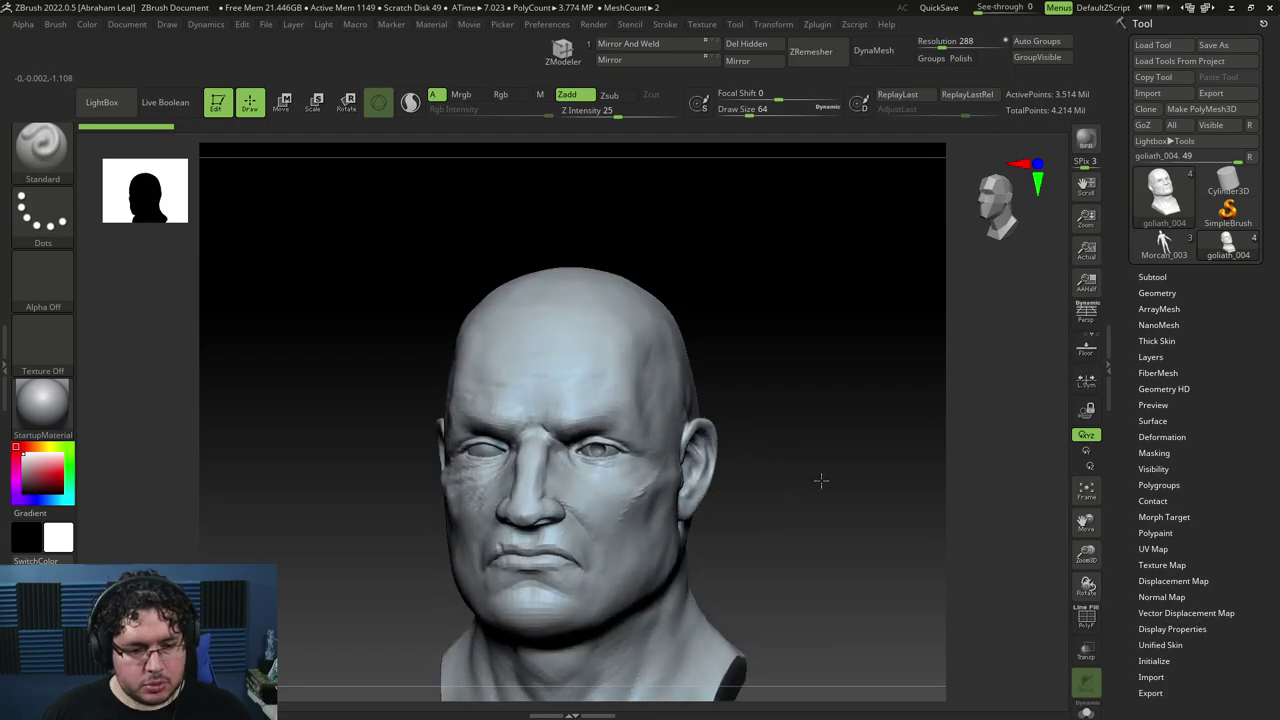
# Choose the Move brush for sculpting the goliath_004 head and set its draw size to about 132.
pyautogui.moveTo(820, 481); pyautogui.dragTo(836, 413)
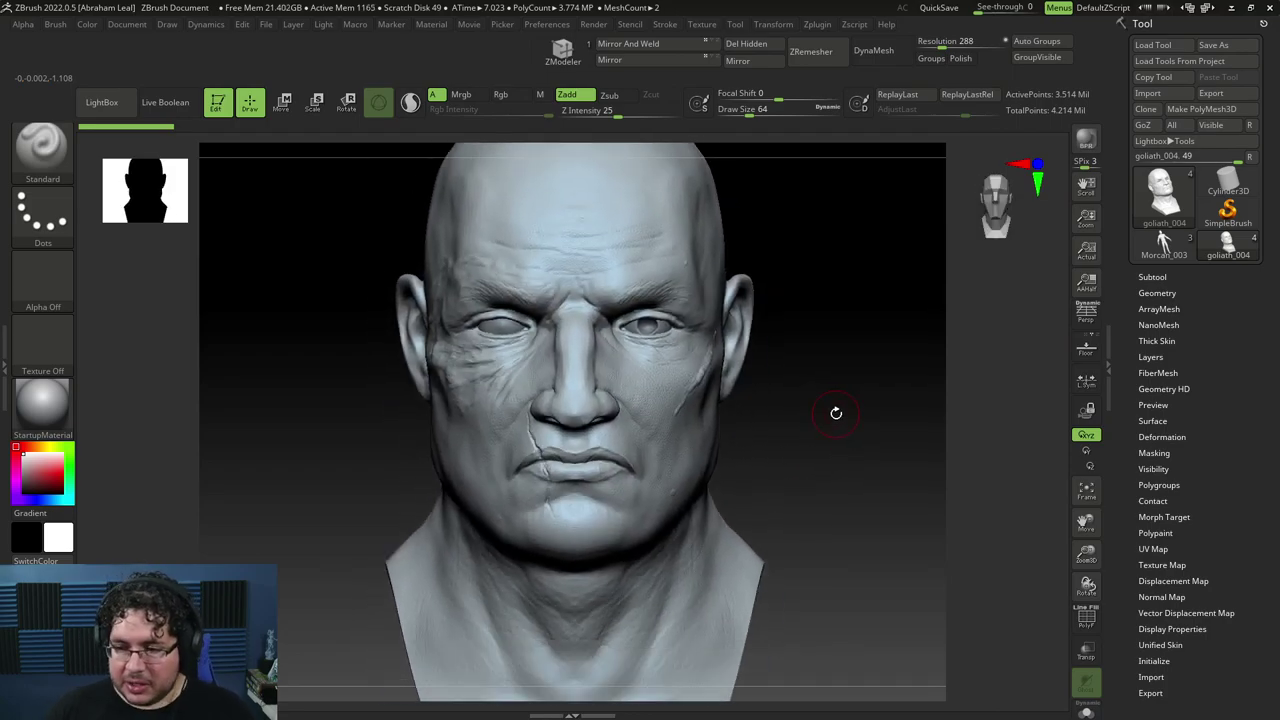
pyautogui.press('b')
pyautogui.press('m')
pyautogui.press('v')
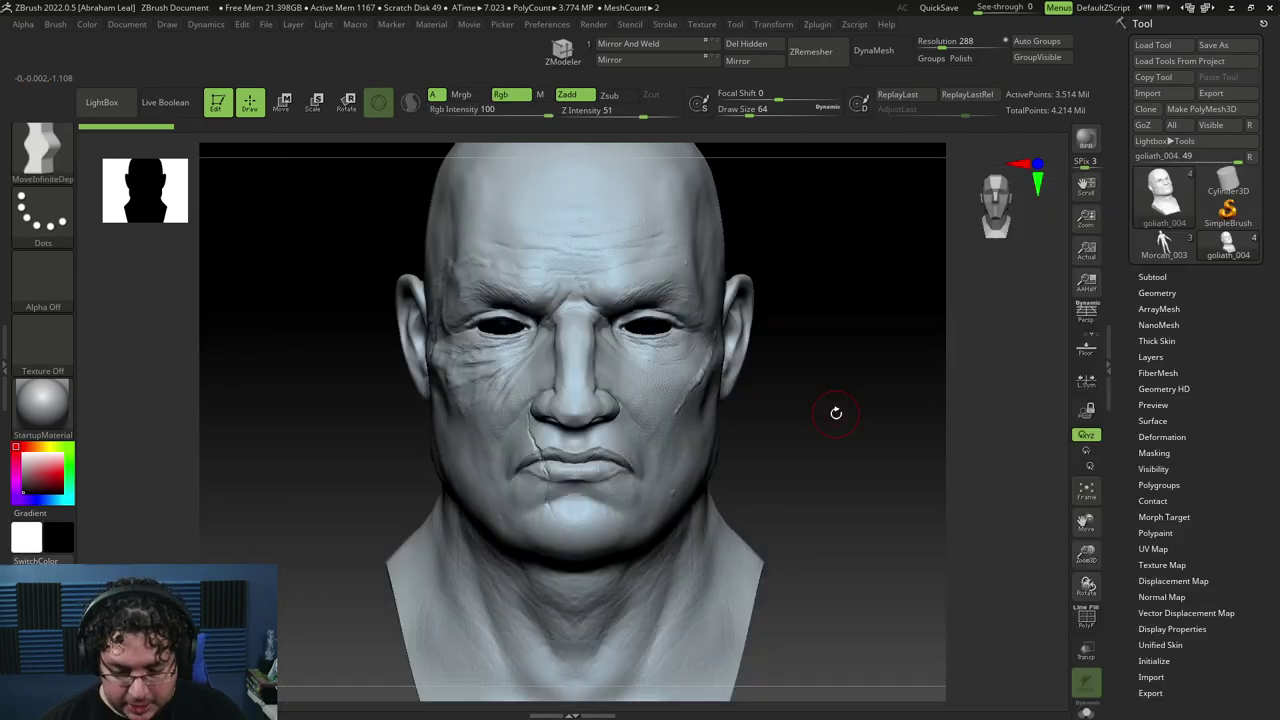
pyautogui.press('b')
pyautogui.press('m')
pyautogui.press('v')
pyautogui.press('space')
pyautogui.click(794, 260)
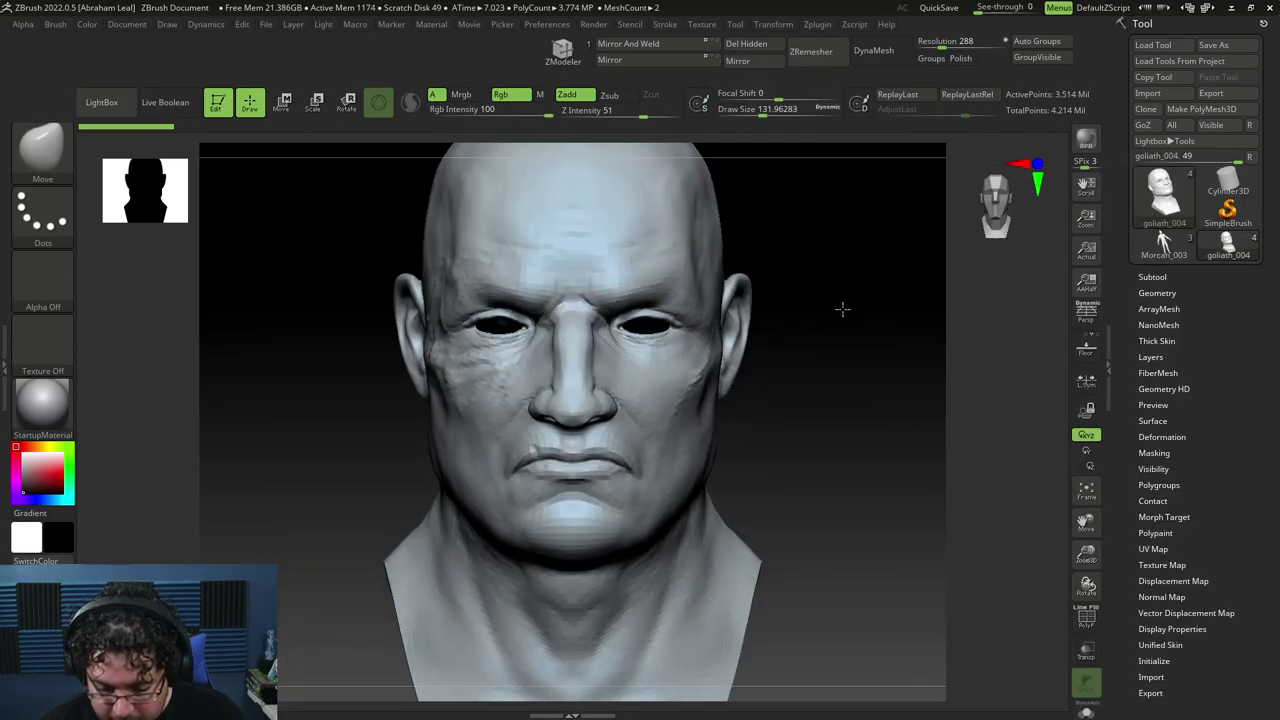
# Enlarge the Move brush to a draw size of about 228 and pull the mouth corners slightly down and outward.
pyautogui.keyDown('alt'); pyautogui.moveTo(840, 305); pyautogui.dragTo(755, 327); pyautogui.keyUp('alt')
pyautogui.press('b')
pyautogui.press('m')
pyautogui.press('v')
pyautogui.press('space')
pyautogui.click(737, 304)
pyautogui.press('space')
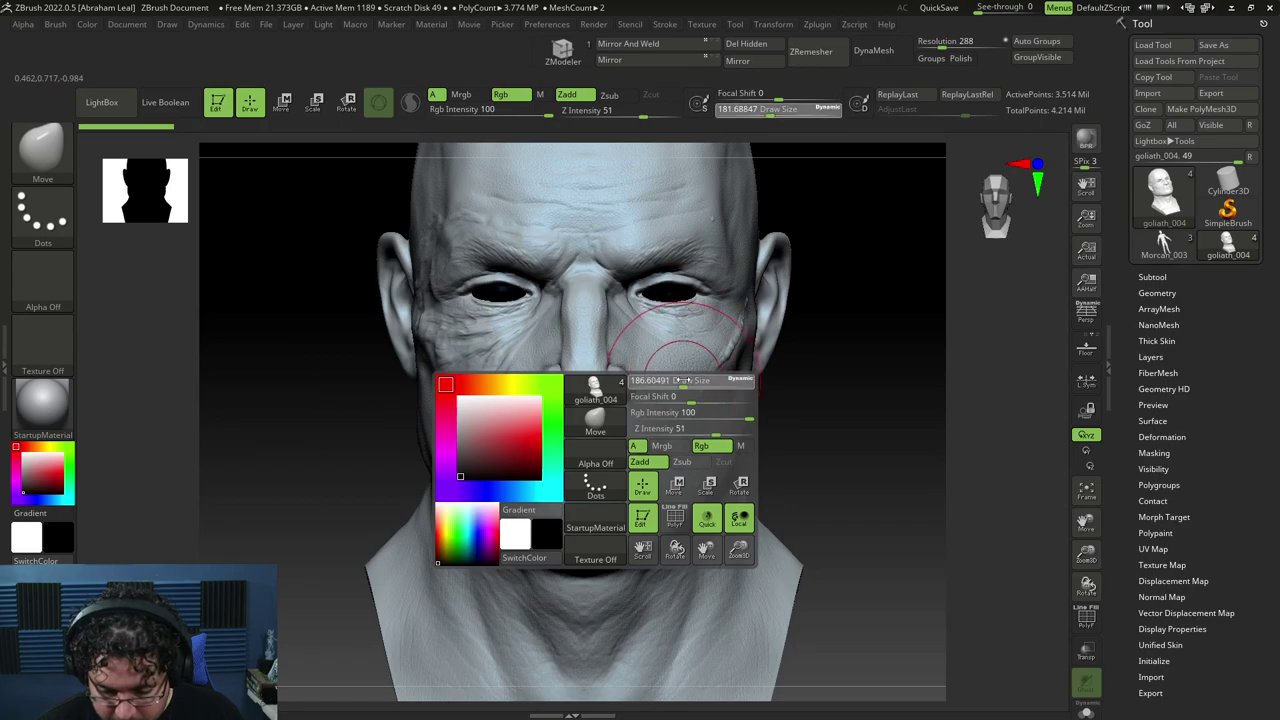
pyautogui.press('shift')
pyautogui.press('space')
pyautogui.click(657, 453)
pyautogui.moveTo(655, 454); pyautogui.dragTo(661, 467)
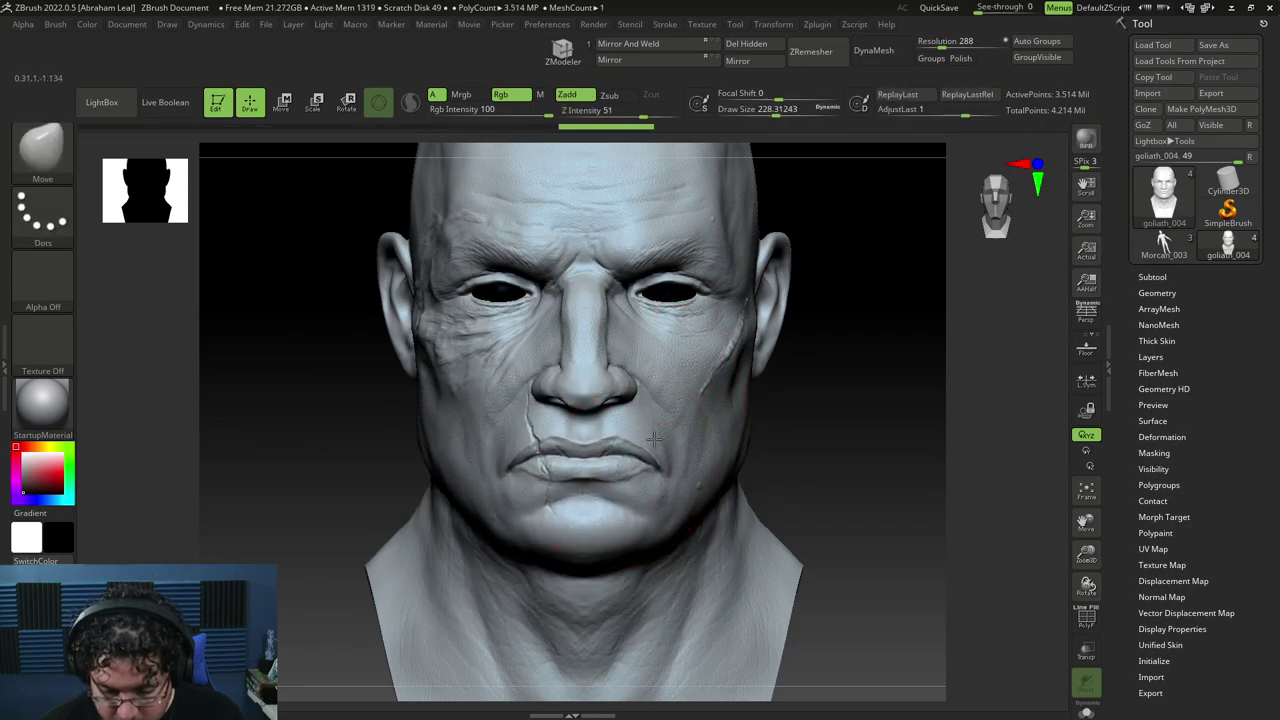
# Reshape the mouth area and nose of the head in side profile with the Move brush.
pyautogui.moveTo(814, 412); pyautogui.dragTo(706, 449)
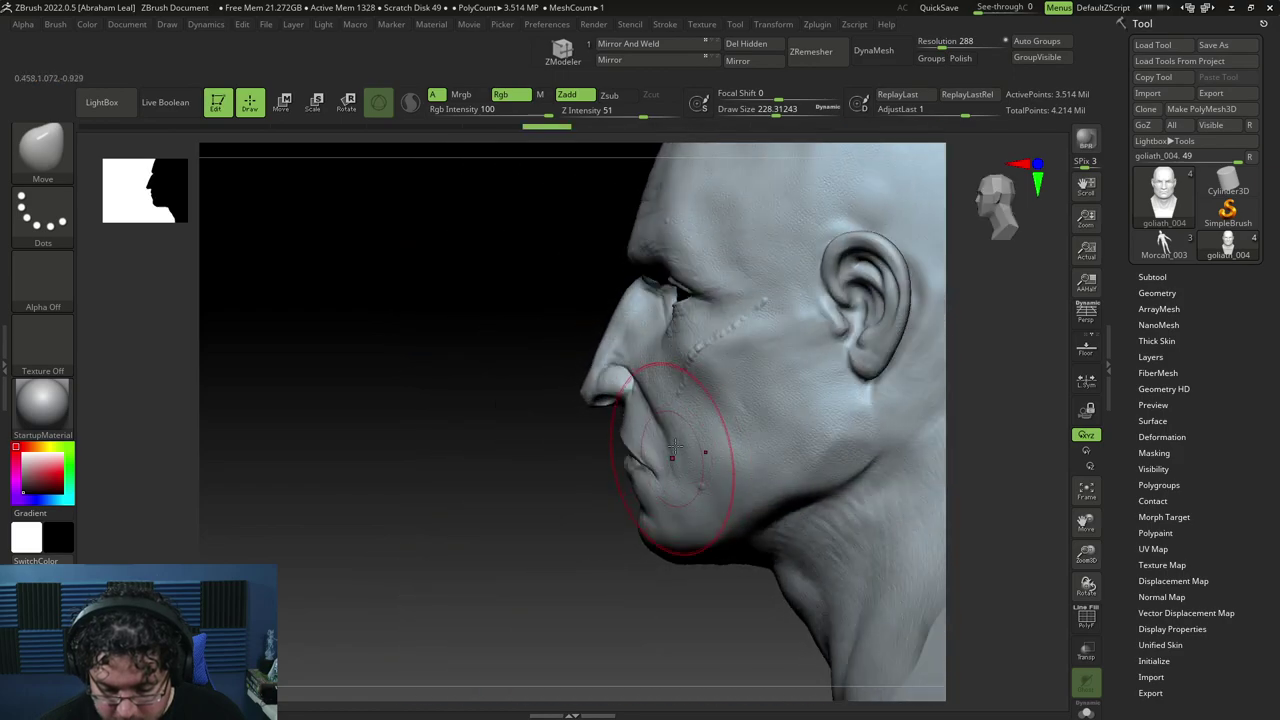
pyautogui.press('space')
pyautogui.click(636, 462)
pyautogui.keyDown('shift'); pyautogui.moveTo(591, 476); pyautogui.dragTo(606, 420); pyautogui.keyUp('shift')
pyautogui.press('space')
pyautogui.click(601, 364)
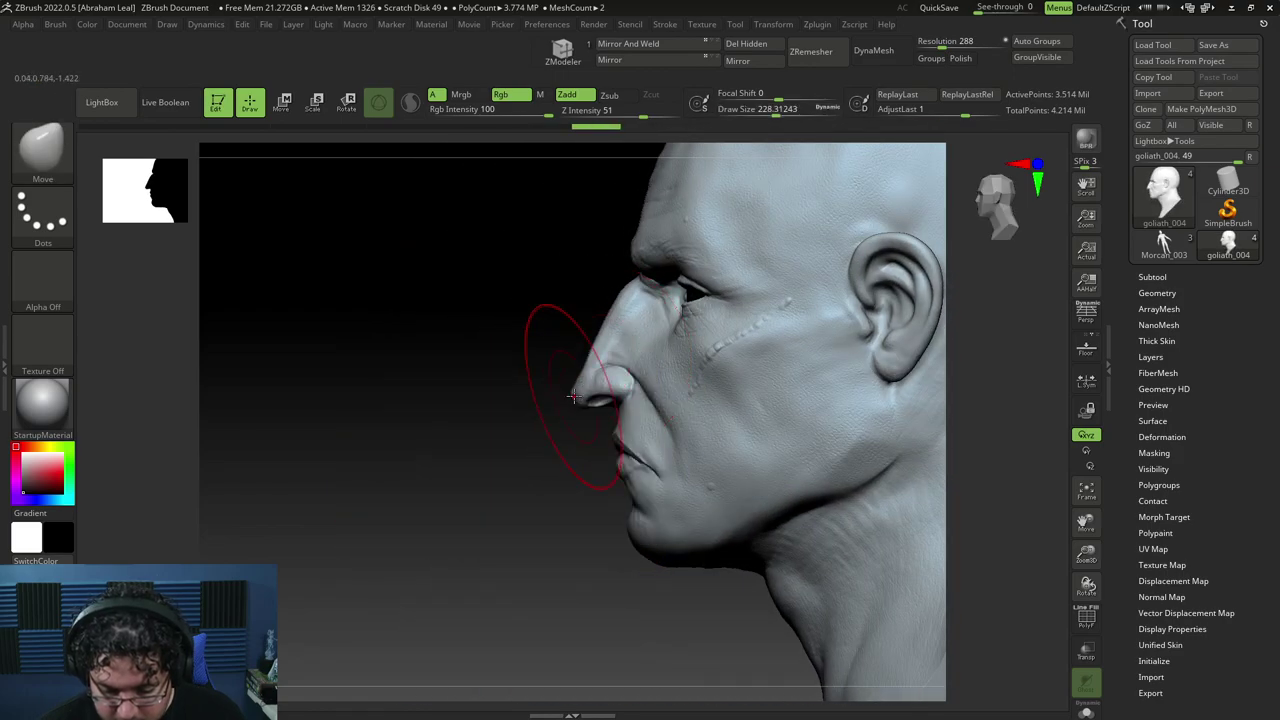
pyautogui.moveTo(555, 455)
pyautogui.keyDown('shift'); pyautogui.mouseDown()
pyautogui.moveTo(623, 380)
pyautogui.moveTo(594, 374)
pyautogui.mouseUp(); pyautogui.keyUp('shift')
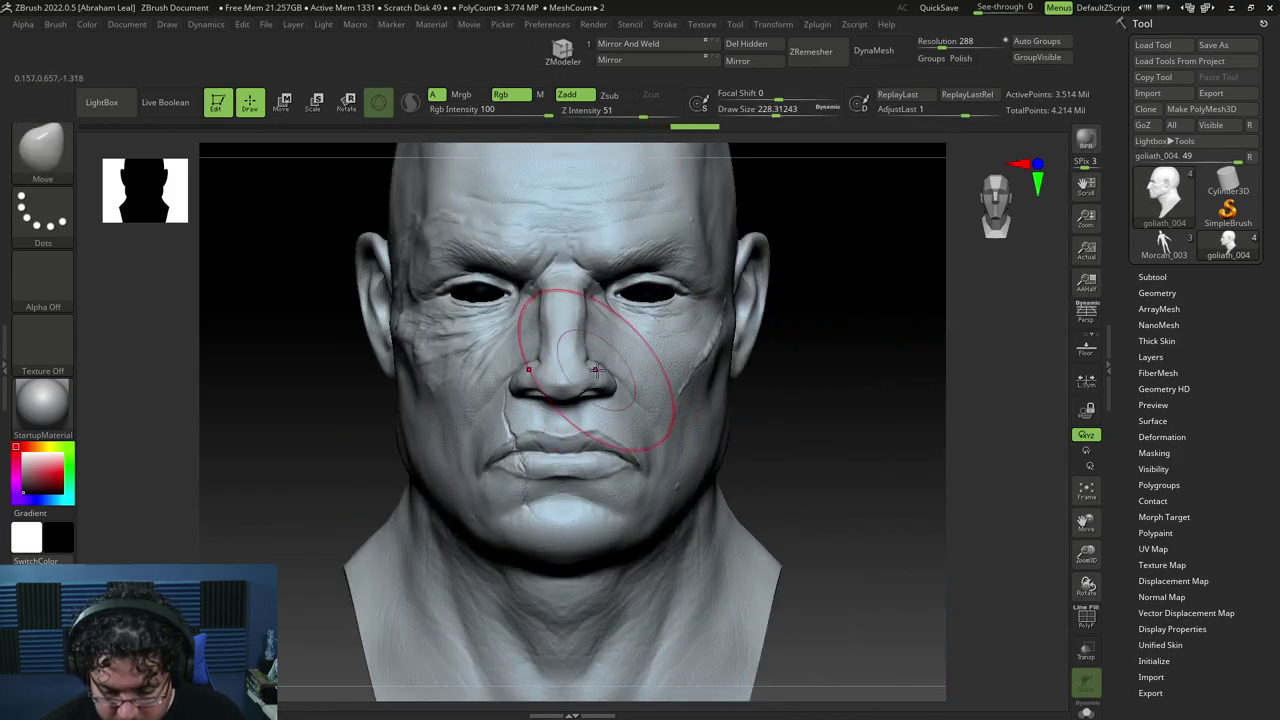
# Reduce the draw size to about 108 and refine the nose tip in side profile.
pyautogui.press('space')
pyautogui.click(563, 388)
pyautogui.keyDown('shift'); pyautogui.moveTo(885, 378); pyautogui.dragTo(785, 385); pyautogui.keyUp('shift')
pyautogui.press('space')
pyautogui.click(611, 381)
pyautogui.press('space')
pyautogui.click(606, 383)
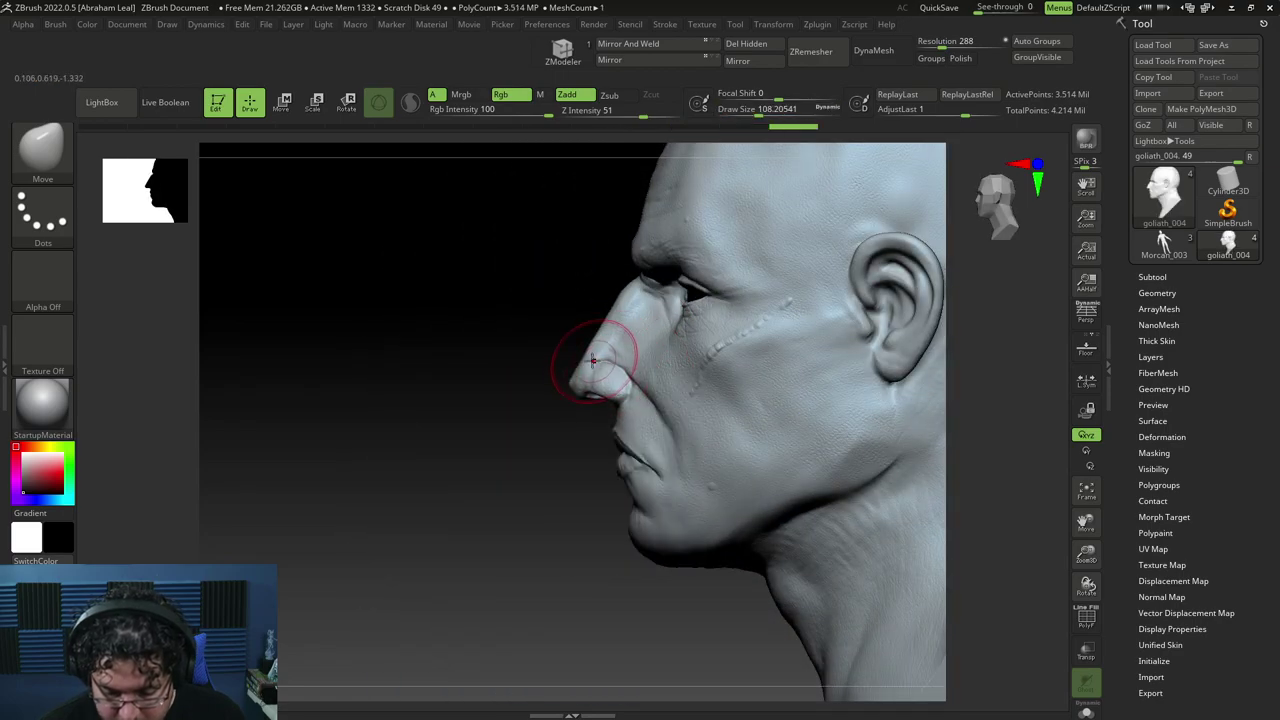
# Narrow and reshape the nostrils, working with Move brush draw sizes of about 80 and 120.
pyautogui.press('space')
pyautogui.click(580, 363)
pyautogui.keyDown('shift'); pyautogui.moveTo(500, 400); pyautogui.dragTo(614, 414); pyautogui.keyUp('shift')
pyautogui.press('space')
pyautogui.click(607, 375)
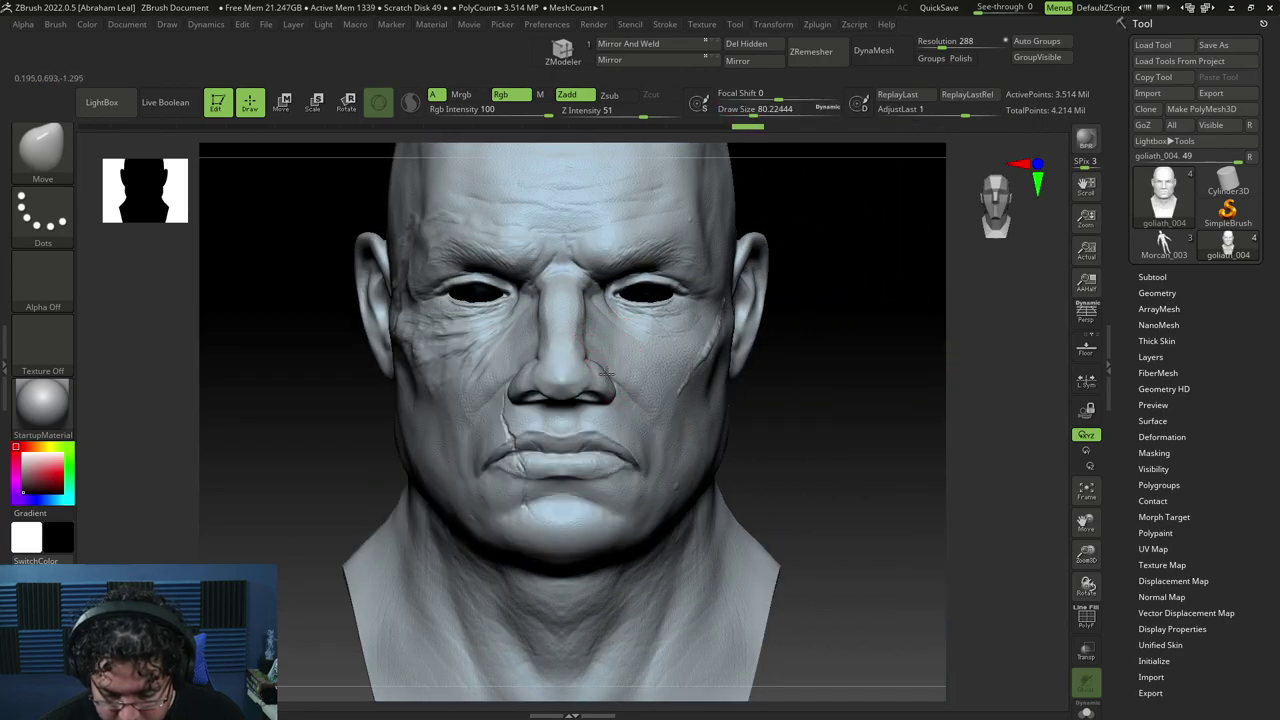
pyautogui.press('space')
pyautogui.click(614, 374)
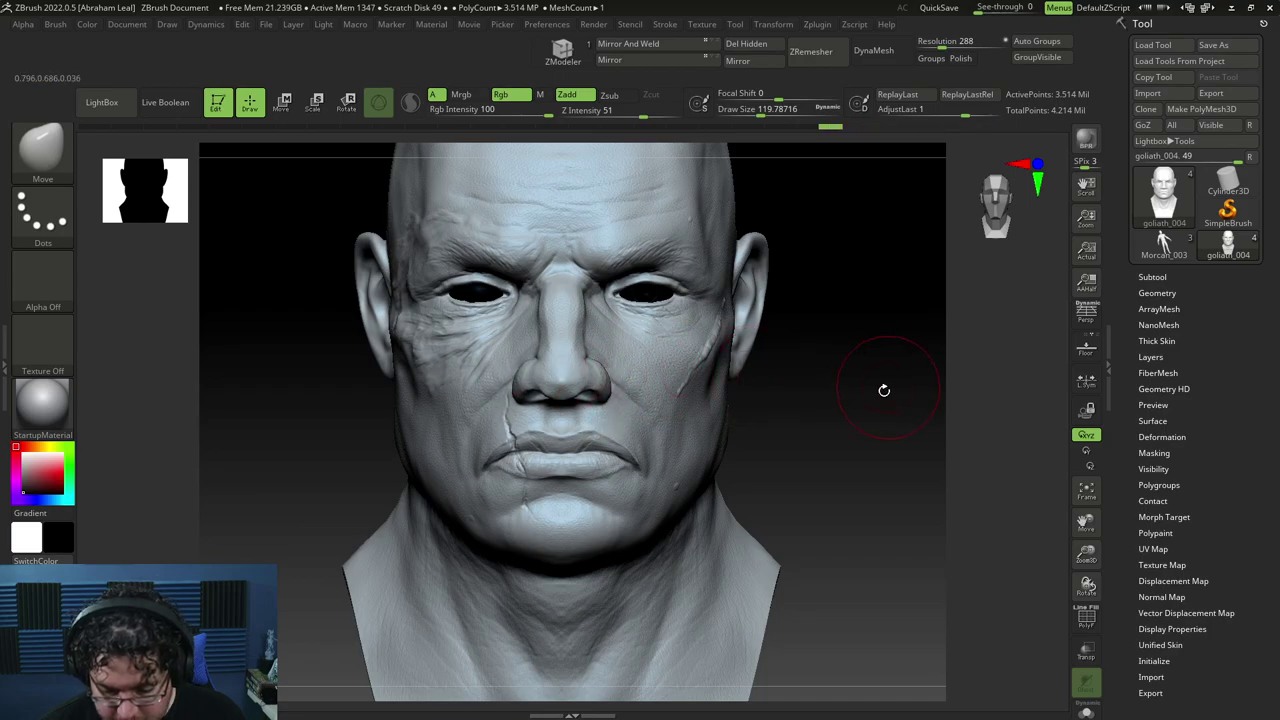
# Enlarge the draw size to about 239 and adjust the proportions around the nose, mouth and jaw.
pyautogui.keyDown('alt'); pyautogui.moveTo(887, 389); pyautogui.dragTo(846, 323); pyautogui.keyUp('alt')
pyautogui.moveTo(820, 375); pyautogui.dragTo(849, 375)
pyautogui.moveTo(849, 375)
pyautogui.keyDown('alt'); pyautogui.mouseDown()
pyautogui.moveTo(834, 414)
pyautogui.moveTo(760, 402)
pyautogui.moveTo(749, 376)
pyautogui.mouseUp(); pyautogui.keyUp('alt')
pyautogui.press('space')
pyautogui.click(740, 376)
pyautogui.moveTo(800, 428); pyautogui.dragTo(690, 400)
pyautogui.moveTo(550, 420)
pyautogui.mouseDown()
pyautogui.moveTo(619, 424)
pyautogui.moveTo(606, 384)
pyautogui.mouseUp()
pyautogui.moveTo(770, 430); pyautogui.dragTo(625, 457)
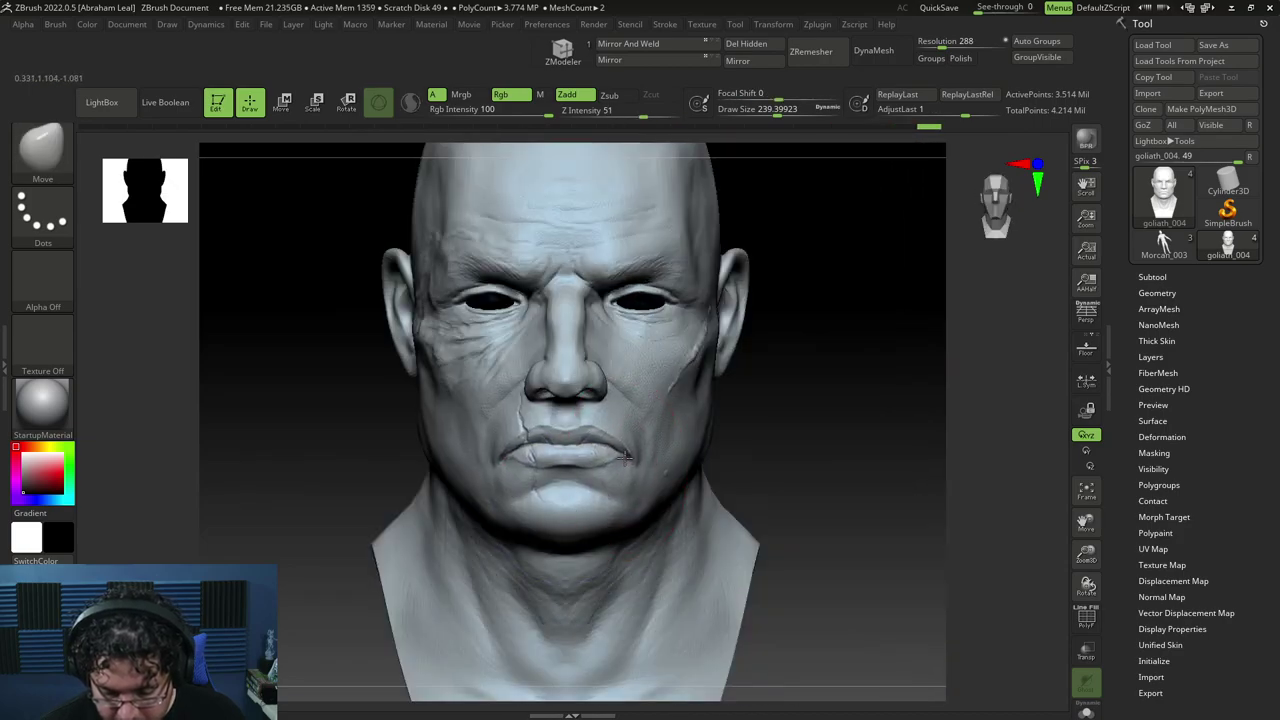
# Swap the main colour to black and remove the document's background gradient by lowering its range to the minimum.
pyautogui.moveTo(803, 451); pyautogui.dragTo(798, 320)
pyautogui.press('v')
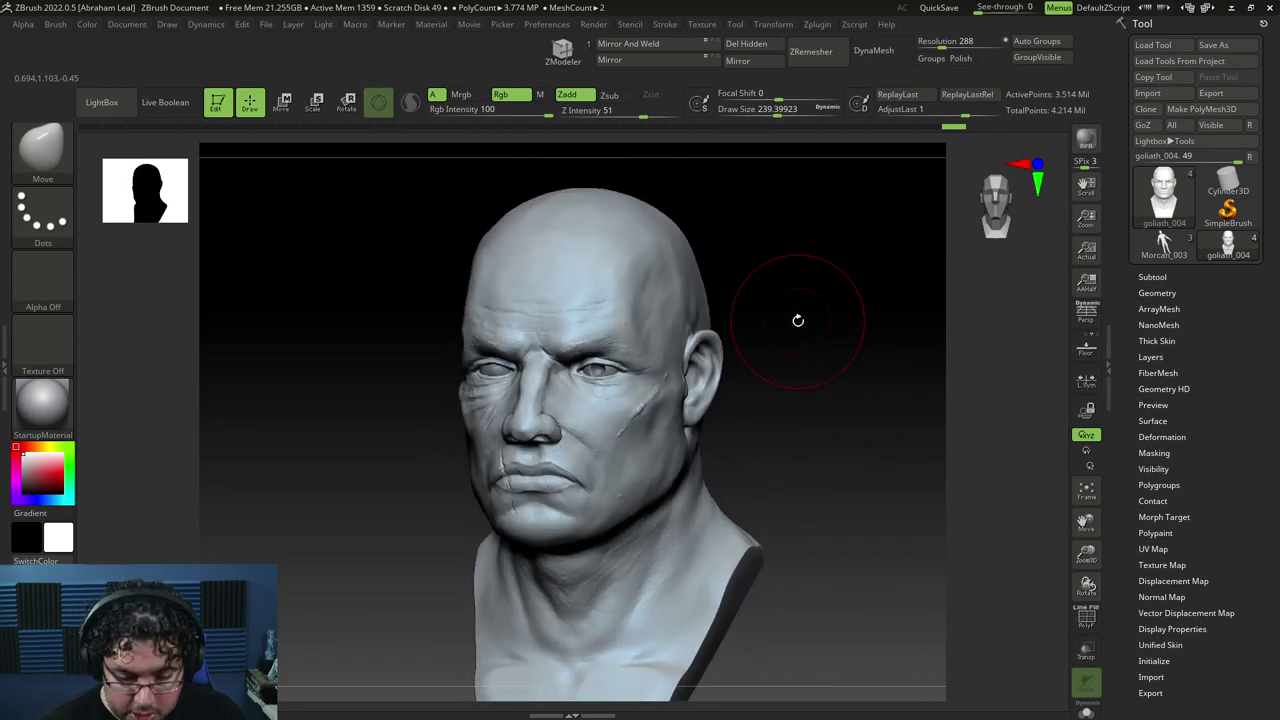
pyautogui.click(125, 26)
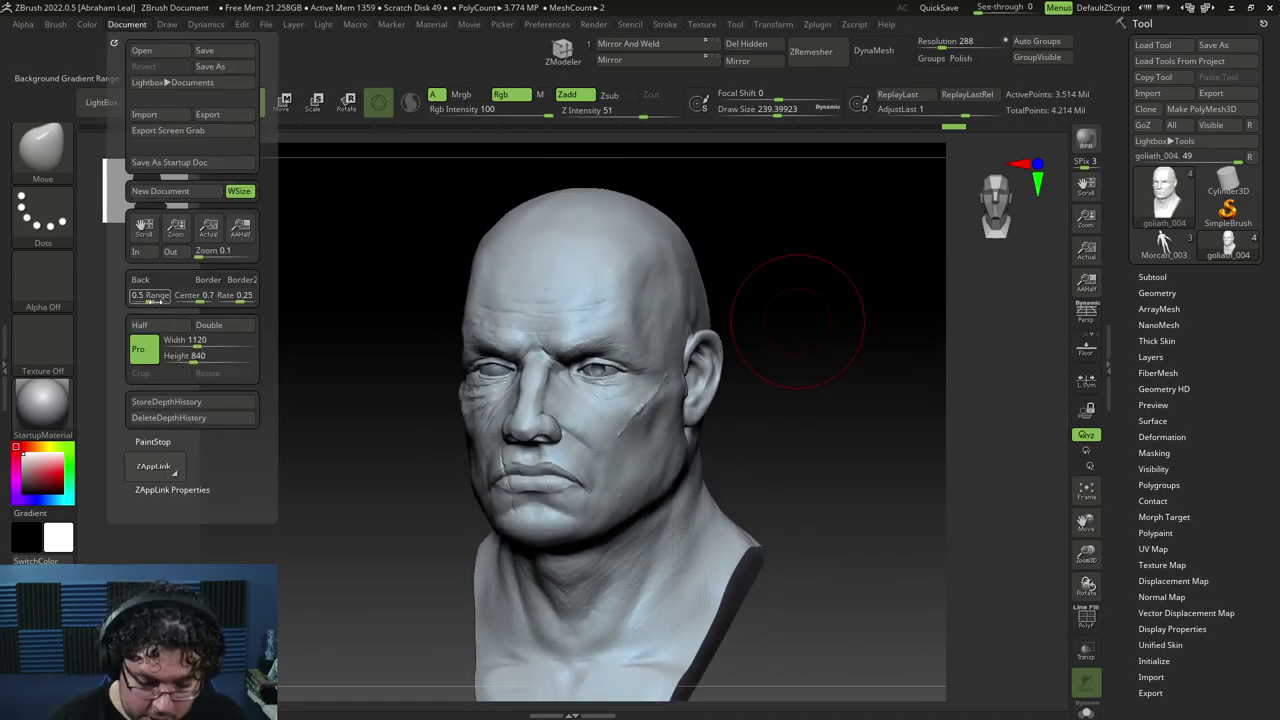
pyautogui.moveTo(150, 297); pyautogui.dragTo(132, 297)
pyautogui.moveTo(828, 448)
pyautogui.mouseDown()
pyautogui.moveTo(806, 417)
pyautogui.moveTo(839, 457)
pyautogui.mouseUp()
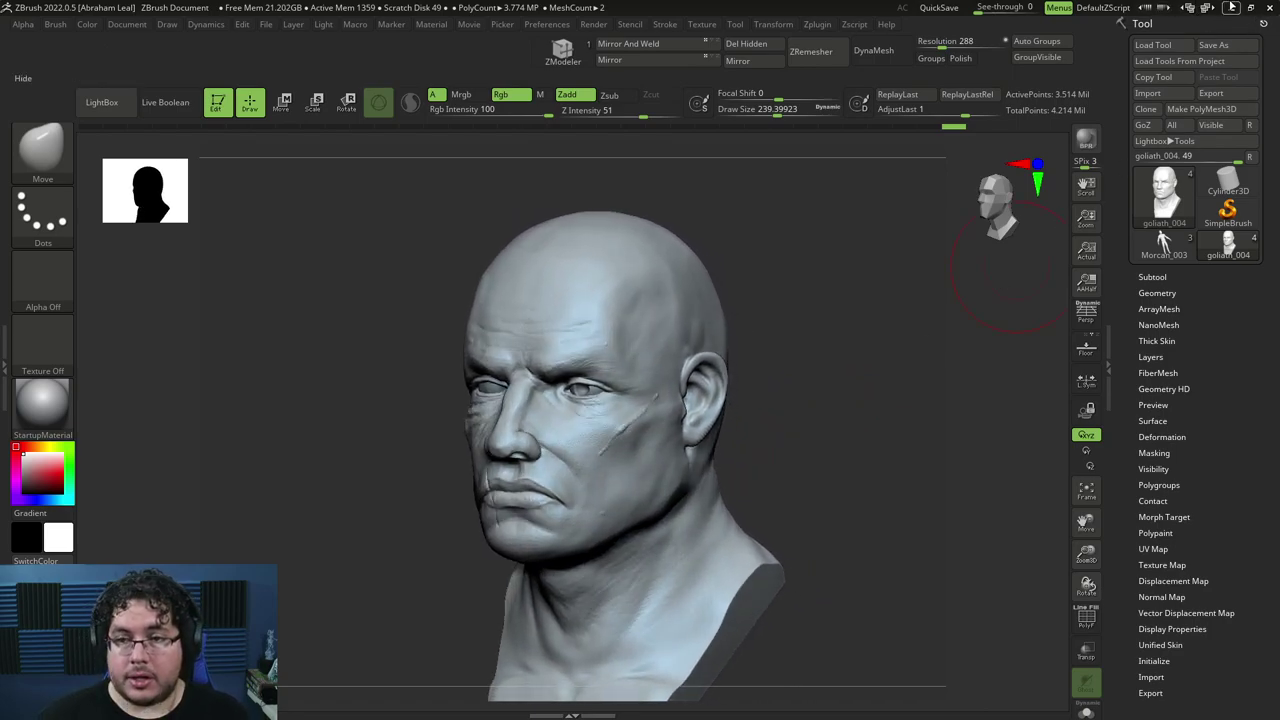
# Switch to Krita, paste the screenshot of the bust as a new layer and activate the Move tool.
pyautogui.click(1232, 8)
pyautogui.hotkey('ctrl', 'v')
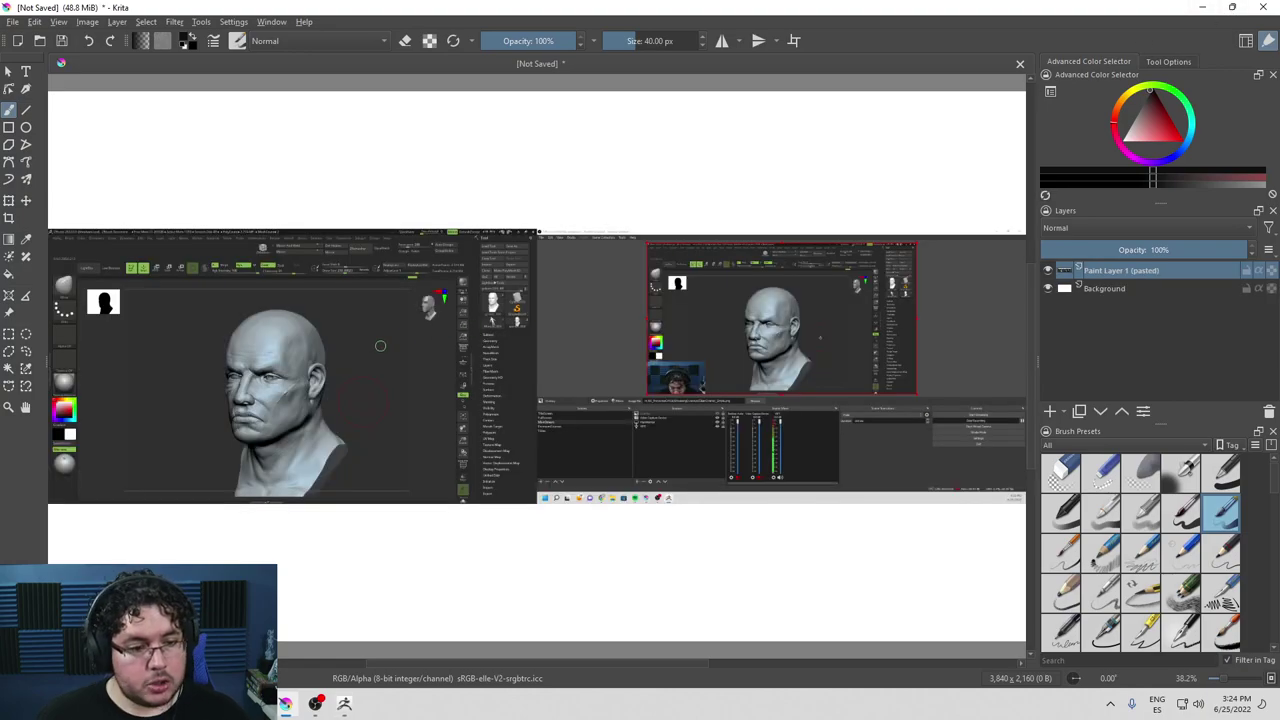
pyautogui.scroll(-1, 382, 345)
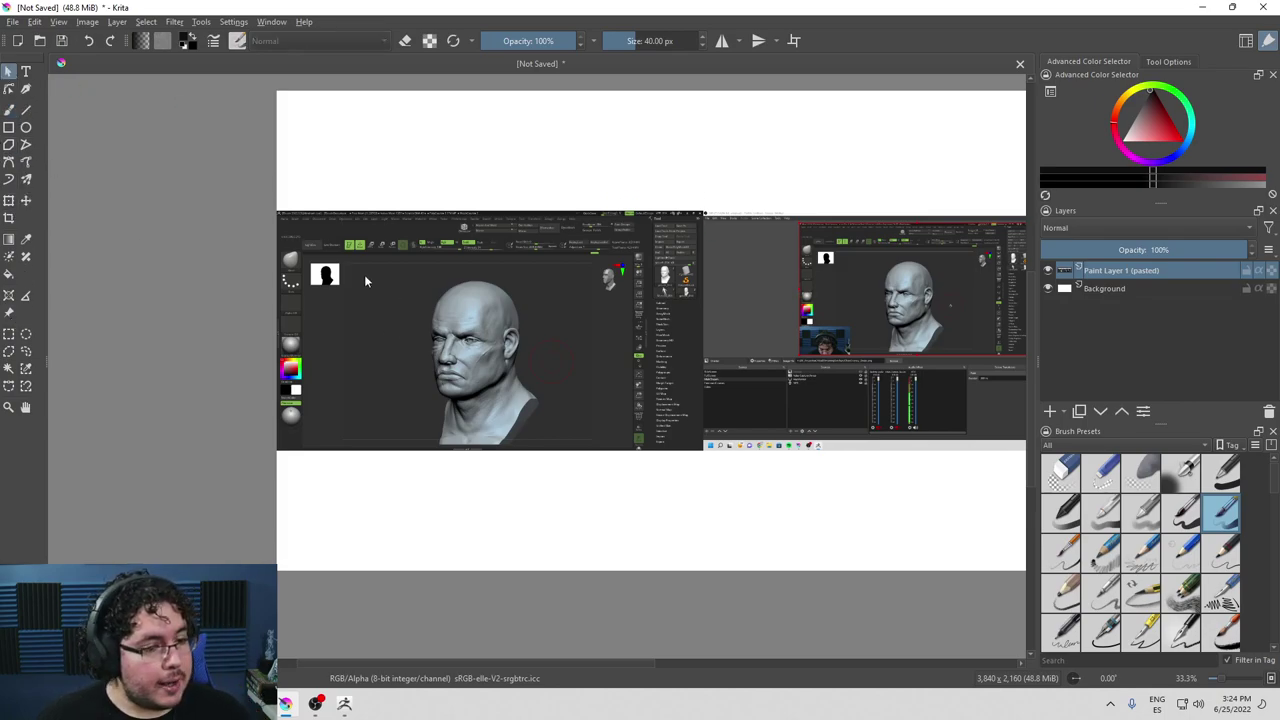
pyautogui.click(451, 329)
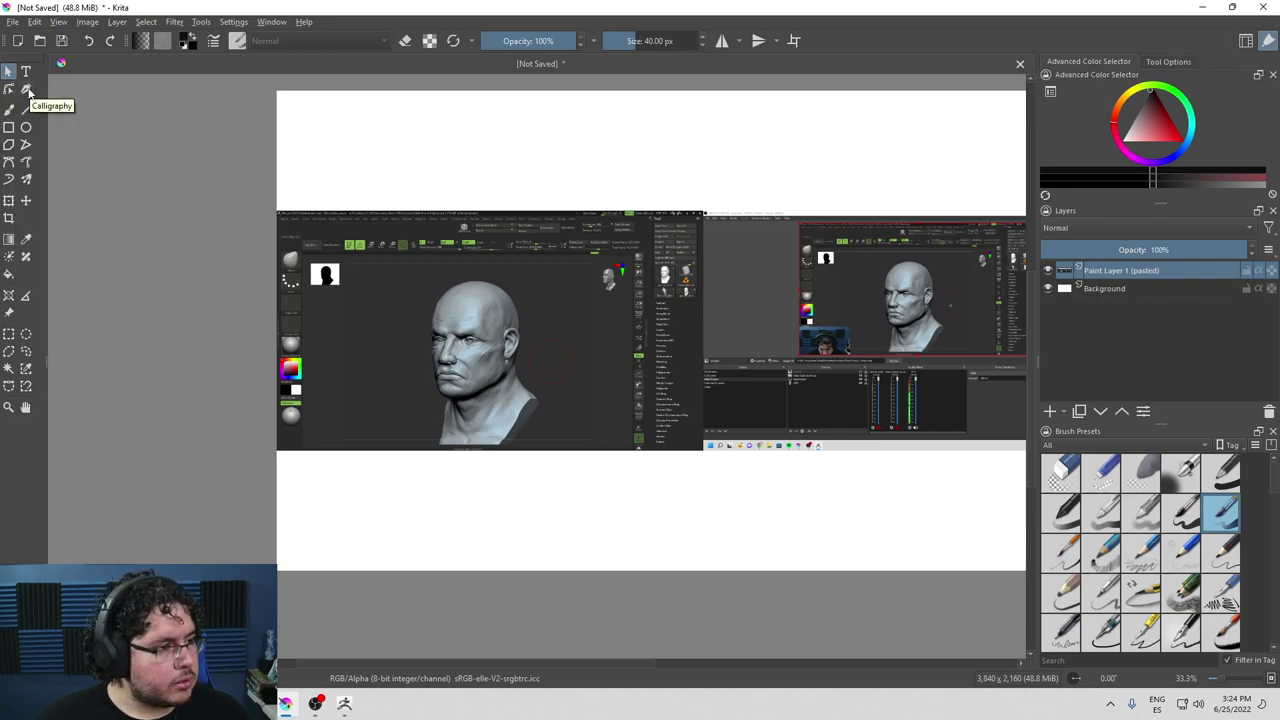
pyautogui.click(9, 201)
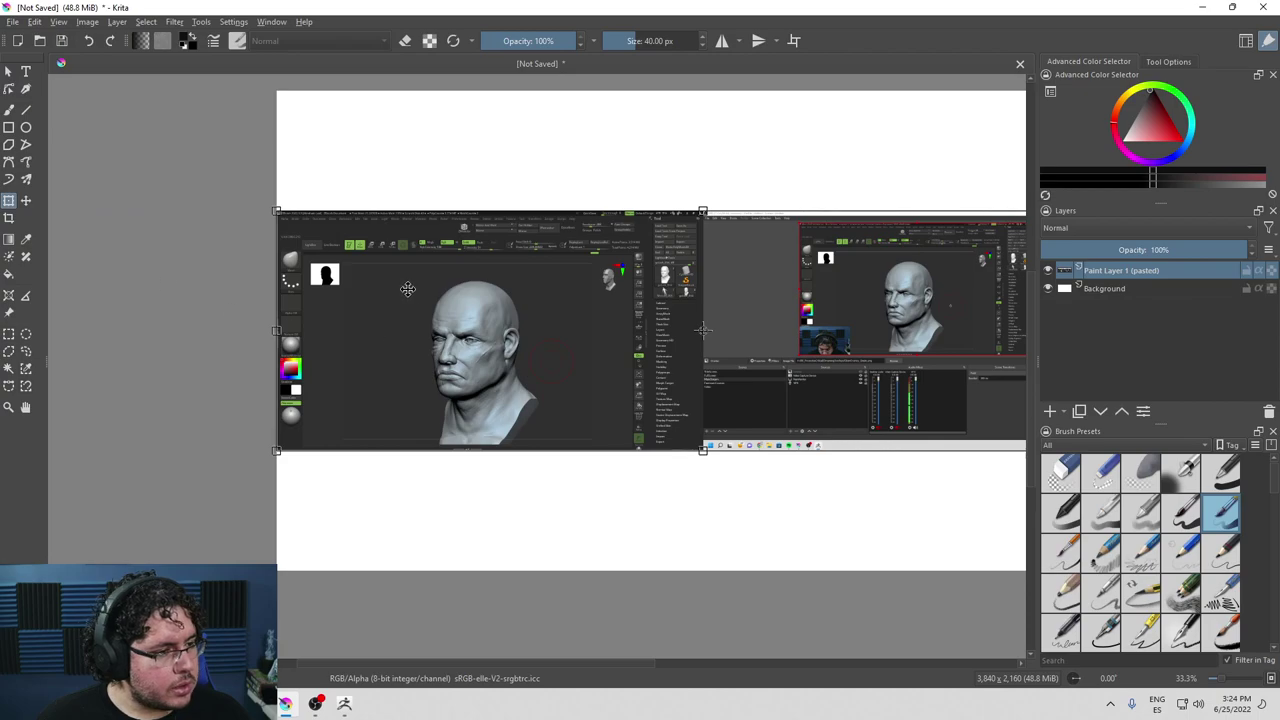
pyautogui.click(26, 201)
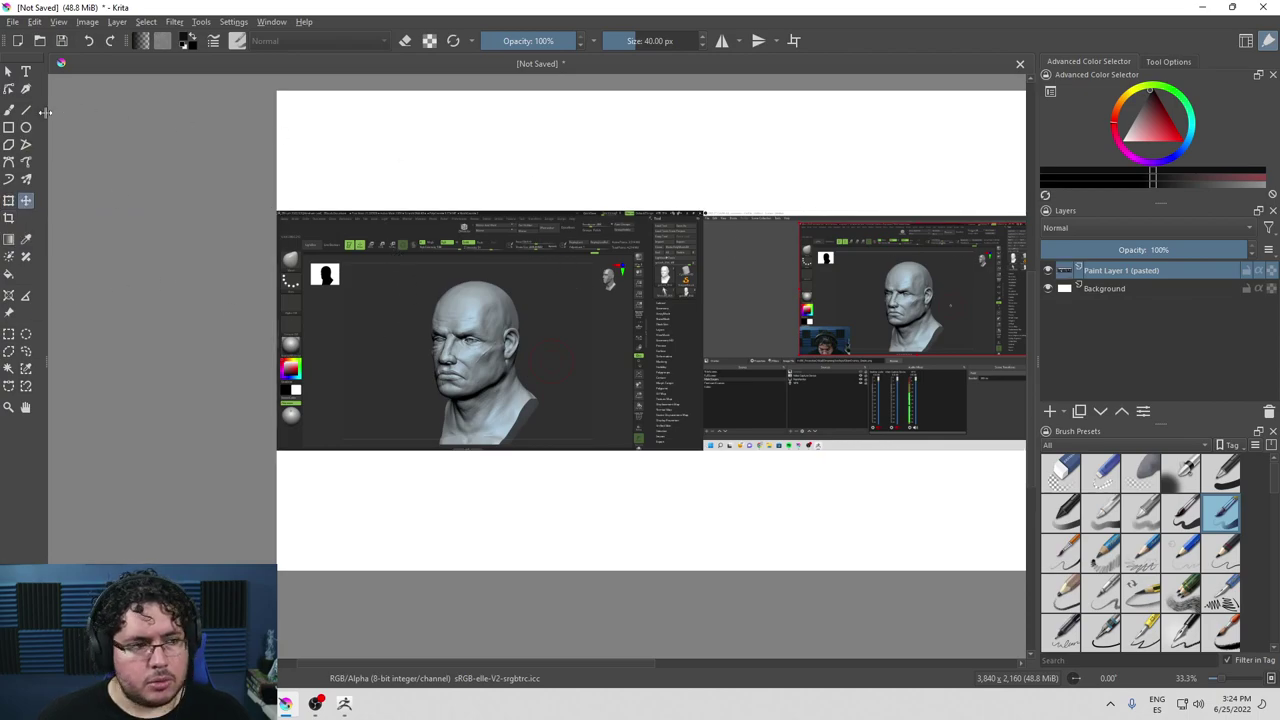
# Choose the eraser brush preset and set its size to about 293 px.
pyautogui.rightClick(663, 268)
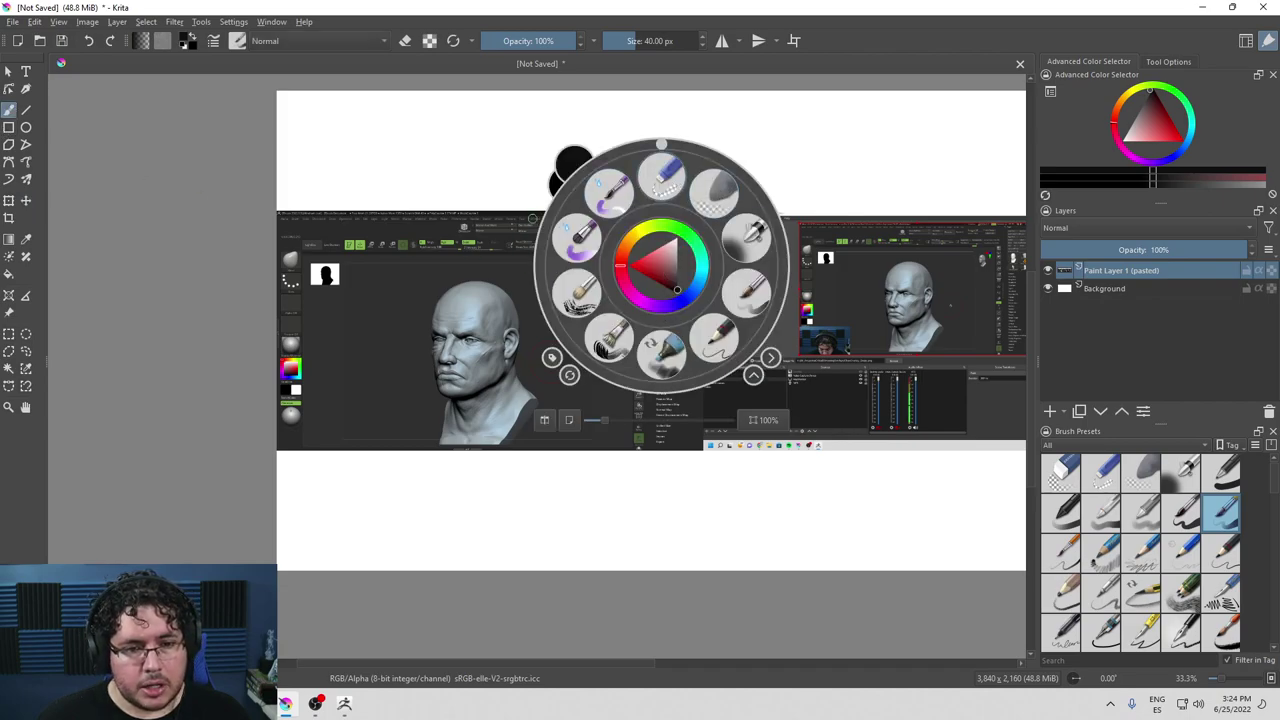
pyautogui.click(673, 180)
pyautogui.rightClick(645, 262)
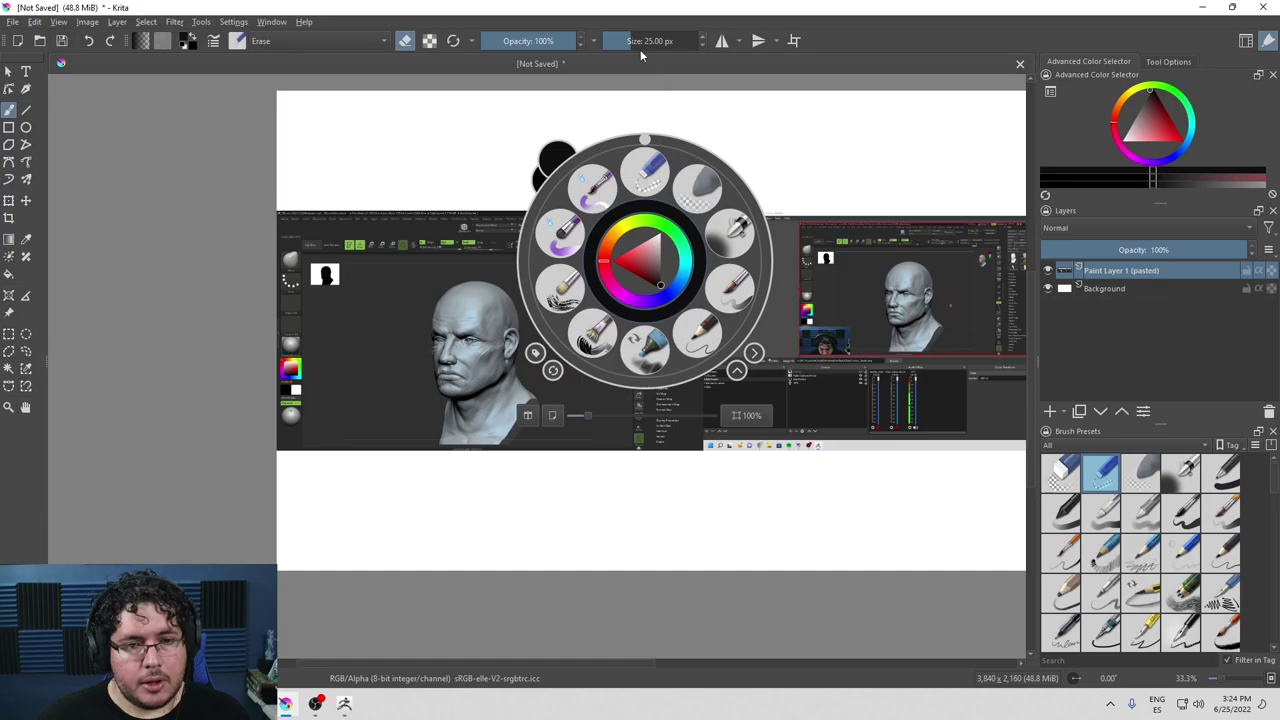
pyautogui.click(775, 230)
# Erase the second monitor and the ZBrush interface from the pasted screenshot, leaving only the larger bust.
pyautogui.moveTo(862, 210); pyautogui.dragTo(891, 412)
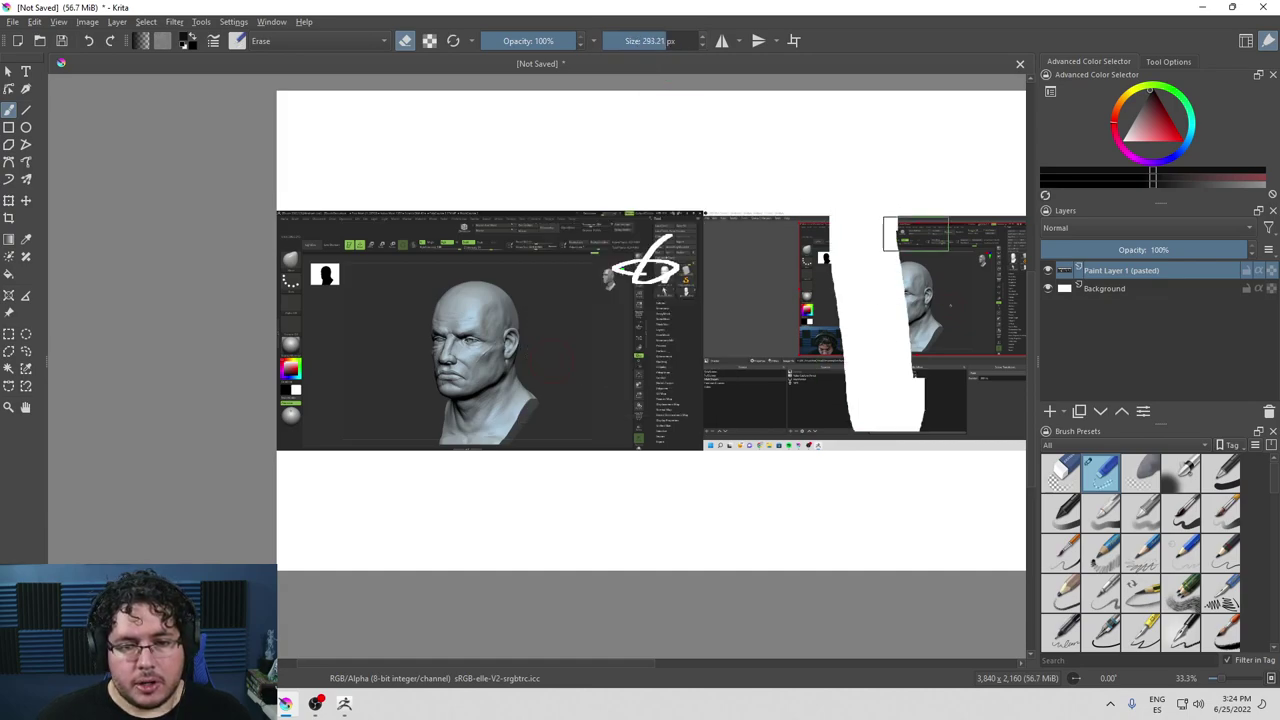
pyautogui.moveTo(929, 215); pyautogui.dragTo(977, 448)
pyautogui.moveTo(947, 365); pyautogui.dragTo(778, 365, button='middle')
pyautogui.moveTo(822, 229); pyautogui.dragTo(860, 497)
pyautogui.moveTo(900, 229); pyautogui.dragTo(932, 420)
pyautogui.moveTo(935, 200)
pyautogui.mouseDown()
pyautogui.moveTo(921, 450)
pyautogui.moveTo(890, 450)
pyautogui.mouseUp()
pyautogui.moveTo(790, 285)
pyautogui.mouseDown()
pyautogui.moveTo(700, 436)
pyautogui.moveTo(661, 466)
pyautogui.moveTo(760, 194)
pyautogui.moveTo(781, 377)
pyautogui.moveTo(560, 270)
pyautogui.moveTo(466, 246)
pyautogui.moveTo(457, 463)
pyautogui.moveTo(407, 466)
pyautogui.moveTo(394, 449)
pyautogui.moveTo(411, 383)
pyautogui.moveTo(377, 219)
pyautogui.moveTo(504, 213)
pyautogui.moveTo(330, 236)
pyautogui.moveTo(416, 303)
pyautogui.moveTo(145, 250)
pyautogui.moveTo(135, 375)
pyautogui.moveTo(224, 257)
pyautogui.moveTo(197, 307)
pyautogui.moveTo(220, 294)
pyautogui.moveTo(210, 336)
pyautogui.moveTo(230, 425)
pyautogui.moveTo(137, 494)
pyautogui.moveTo(311, 549)
pyautogui.mouseUp()
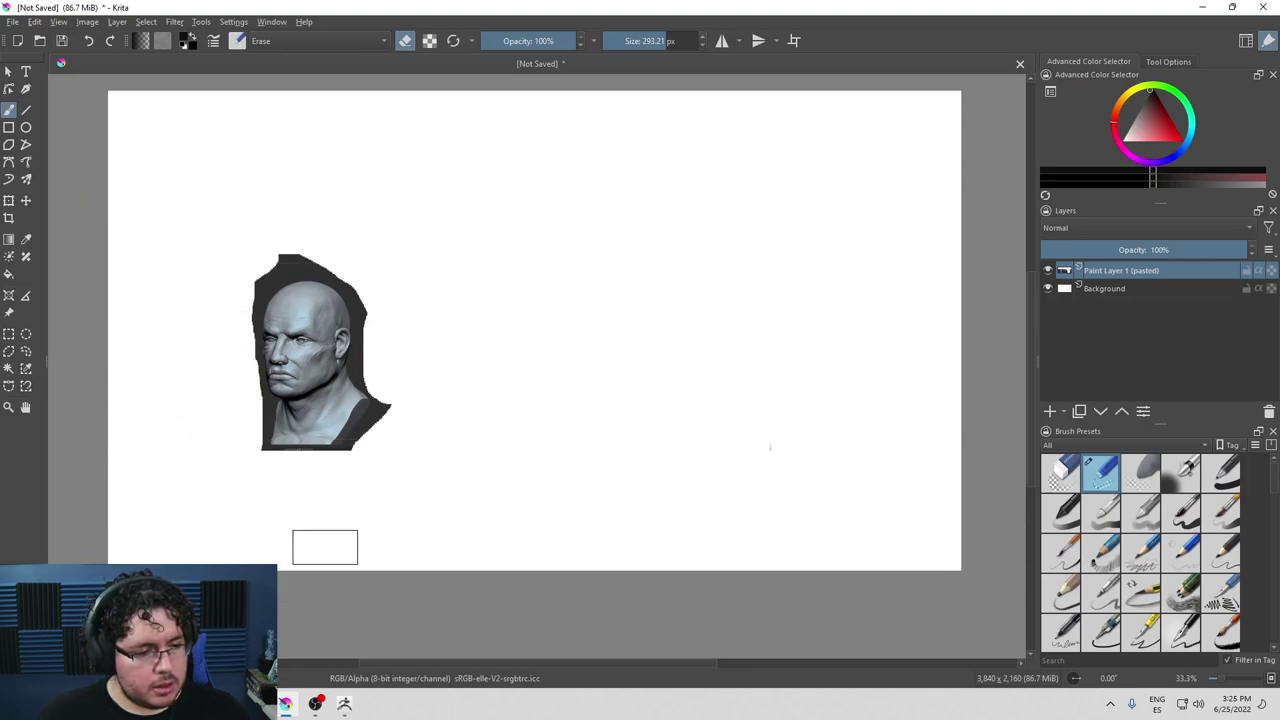
pyautogui.moveTo(390, 466)
pyautogui.mouseDown()
pyautogui.moveTo(413, 409)
pyautogui.moveTo(377, 257)
pyautogui.moveTo(280, 254)
pyautogui.moveTo(209, 277)
pyautogui.moveTo(245, 262)
pyautogui.mouseUp()
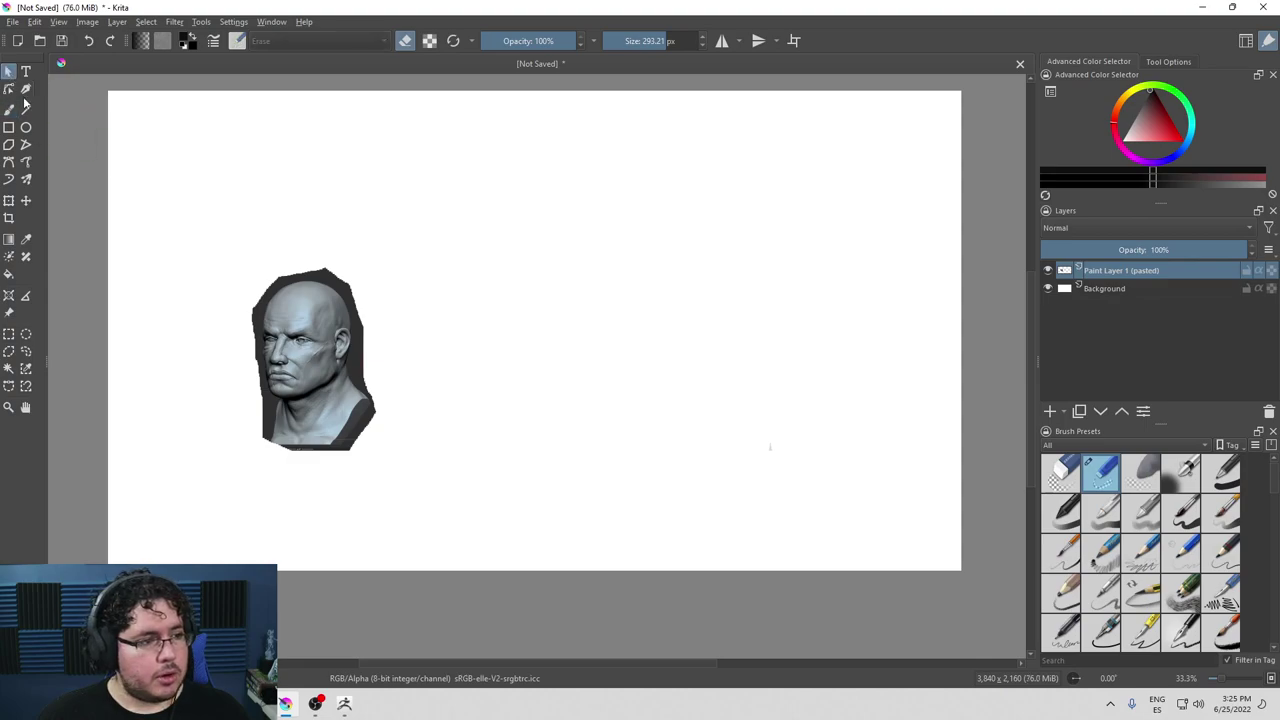
# Move the cut-out bust up and toward the middle of the canvas.
pyautogui.click(343, 341)
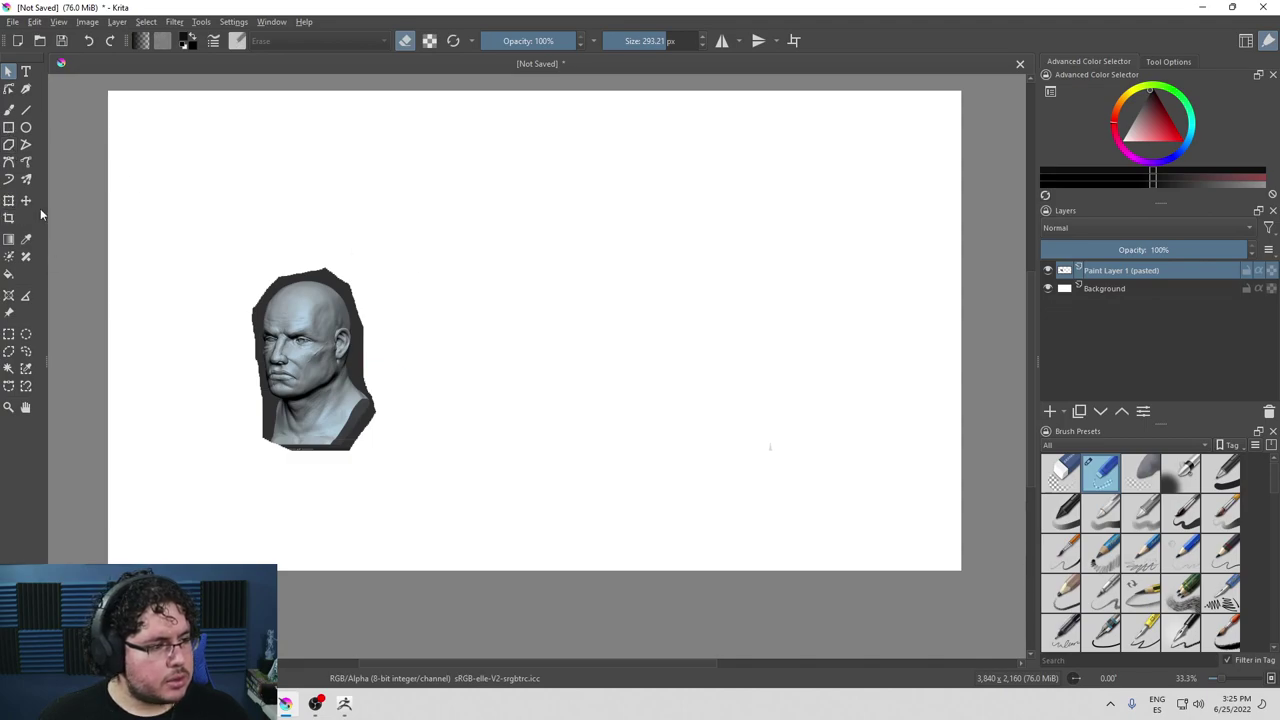
pyautogui.moveTo(268, 328); pyautogui.dragTo(466, 268)
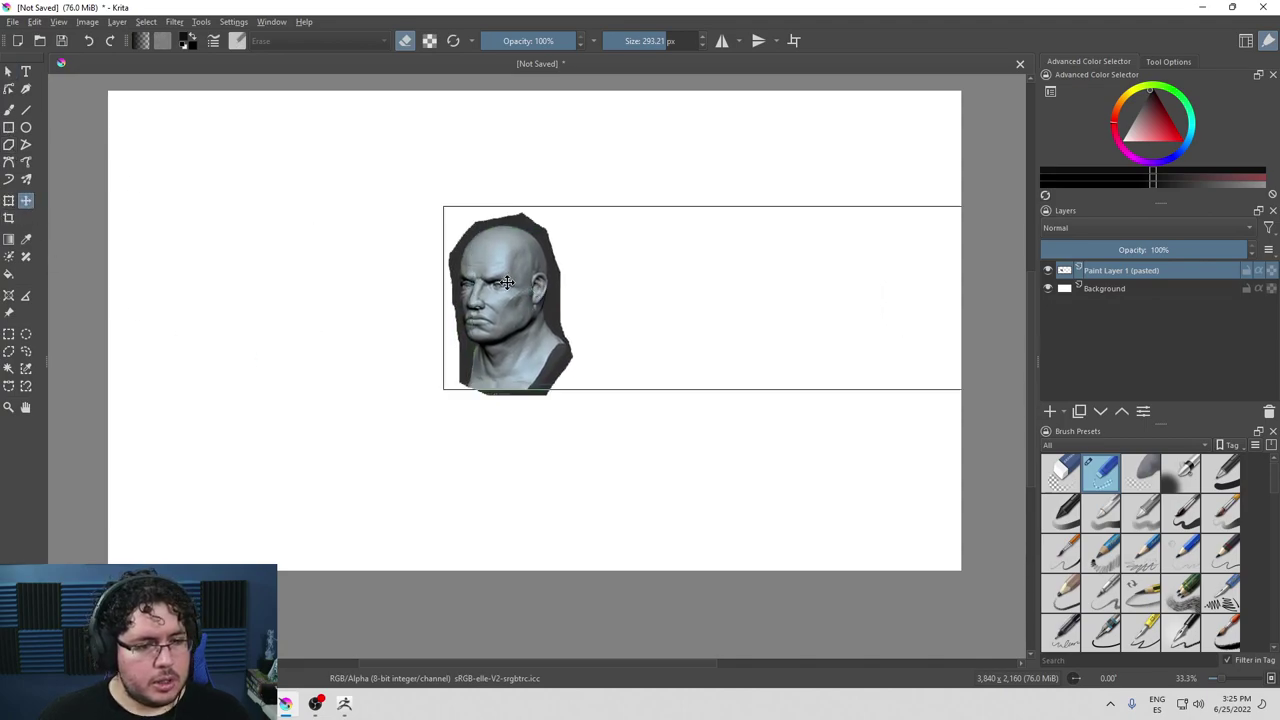
pyautogui.scroll(3, 498, 294)
pyautogui.scroll(-2, 498, 294)
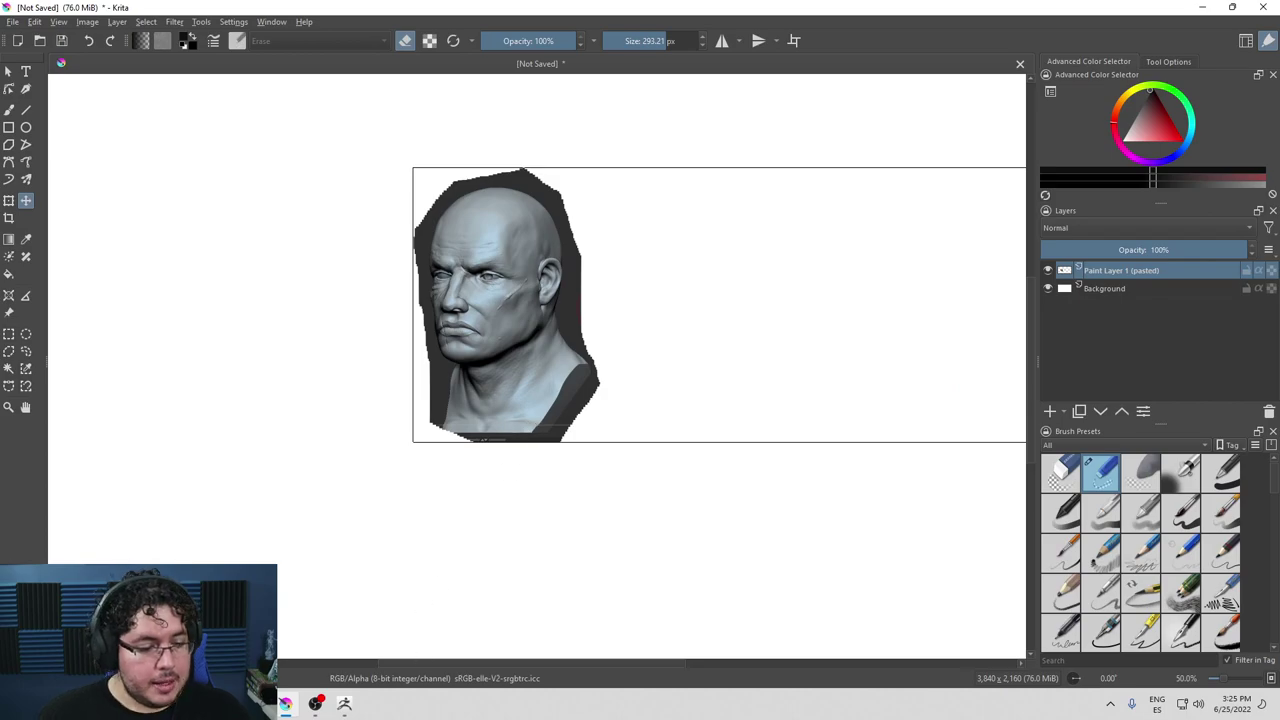
# Switch to Chrome and search Google for "random animal" in a new browser tab.
pyautogui.hotkey('alt', 'Tab')
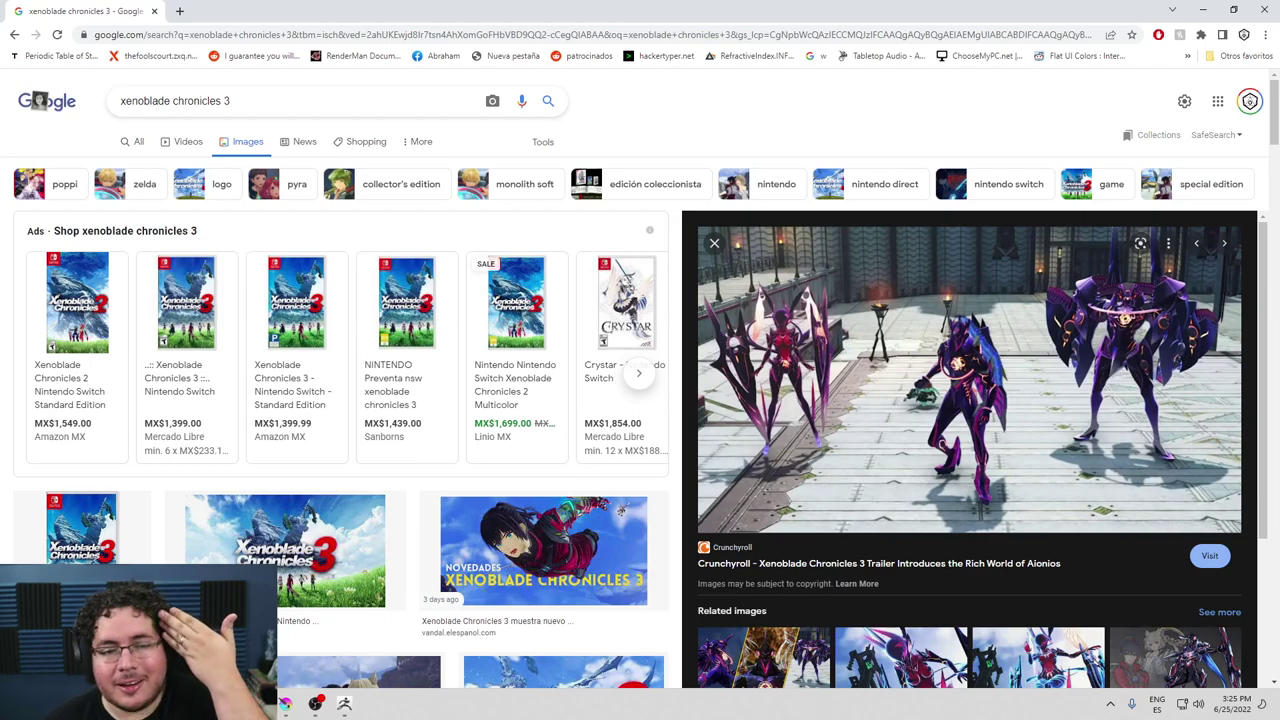
pyautogui.moveTo(505, 415)
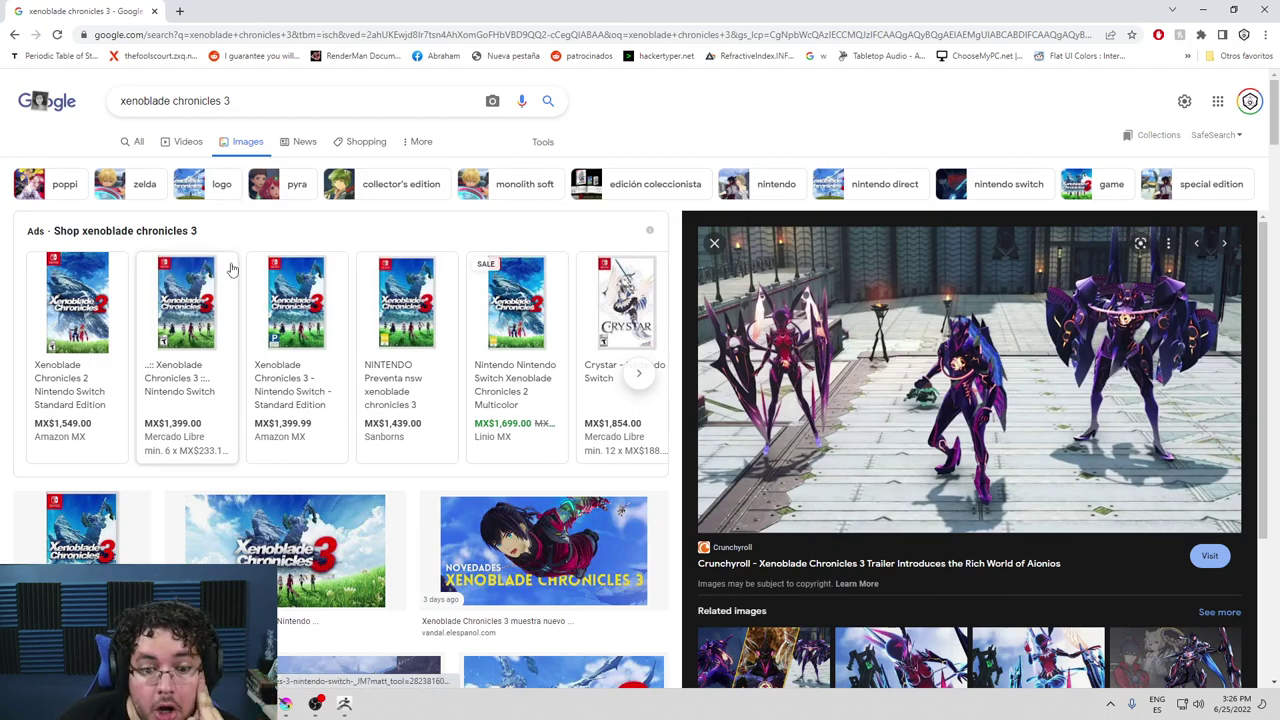
pyautogui.click(181, 12)
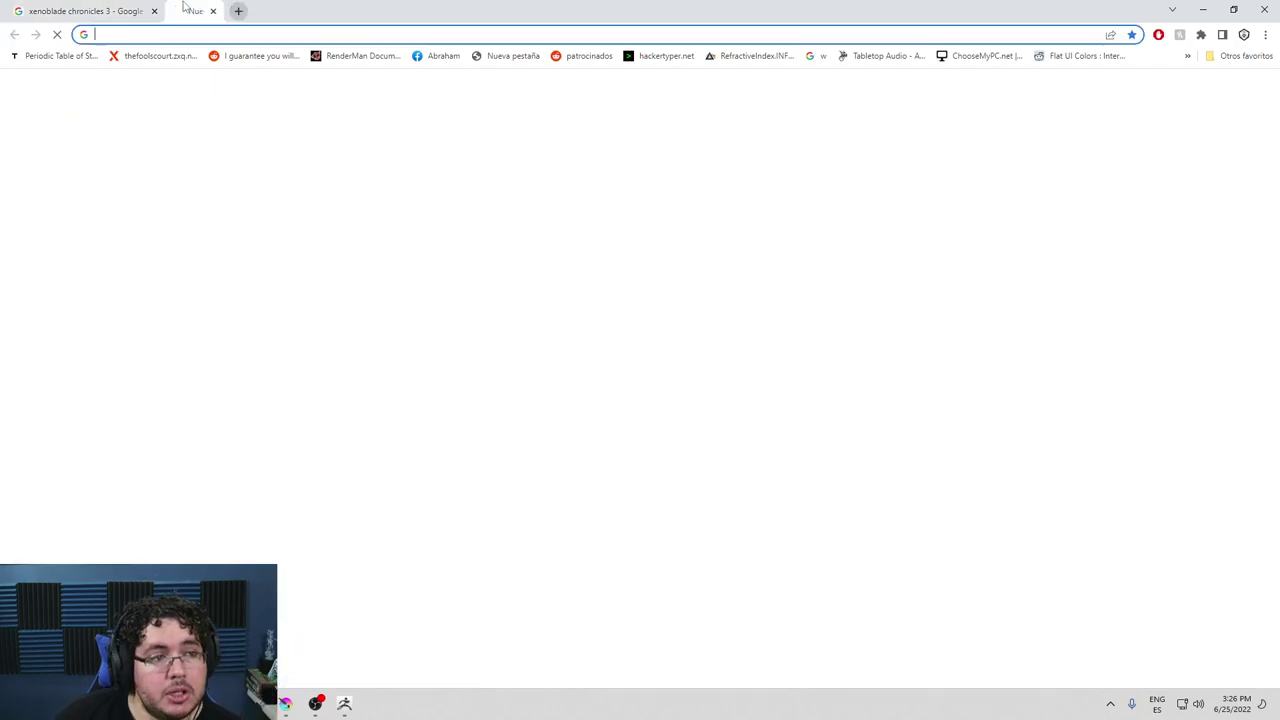
pyautogui.write('random')
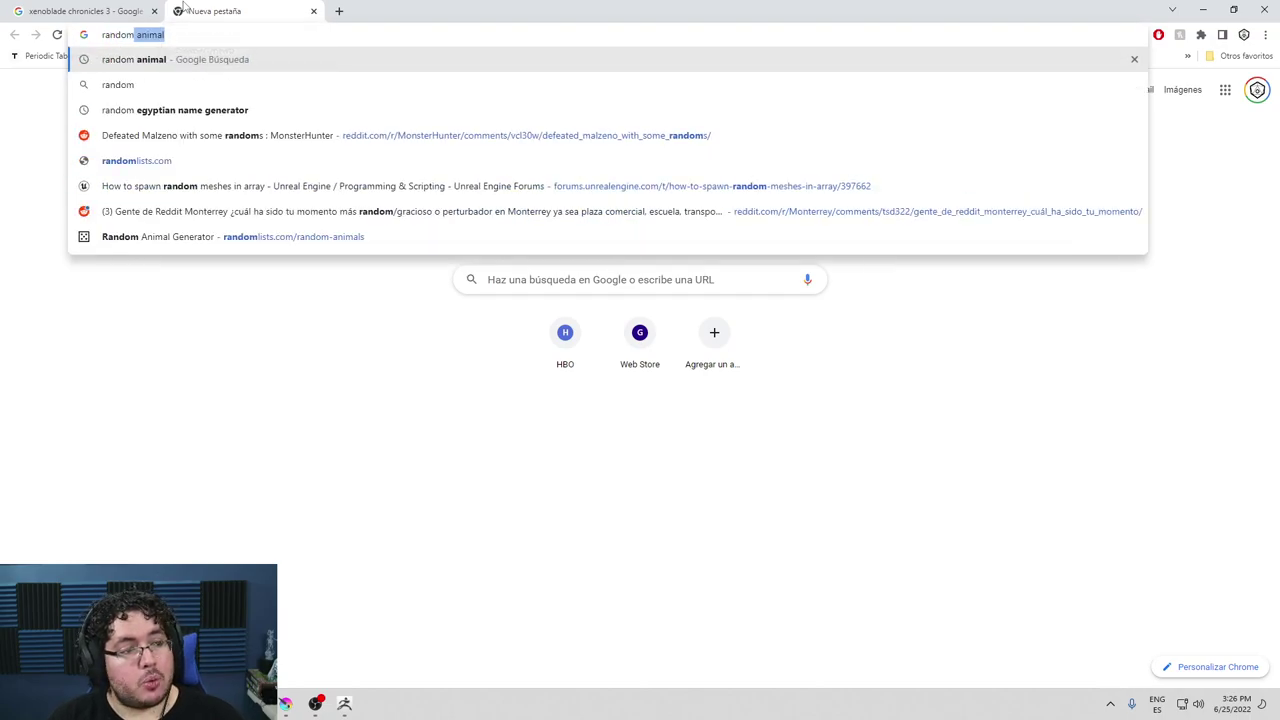
pyautogui.press('Return')
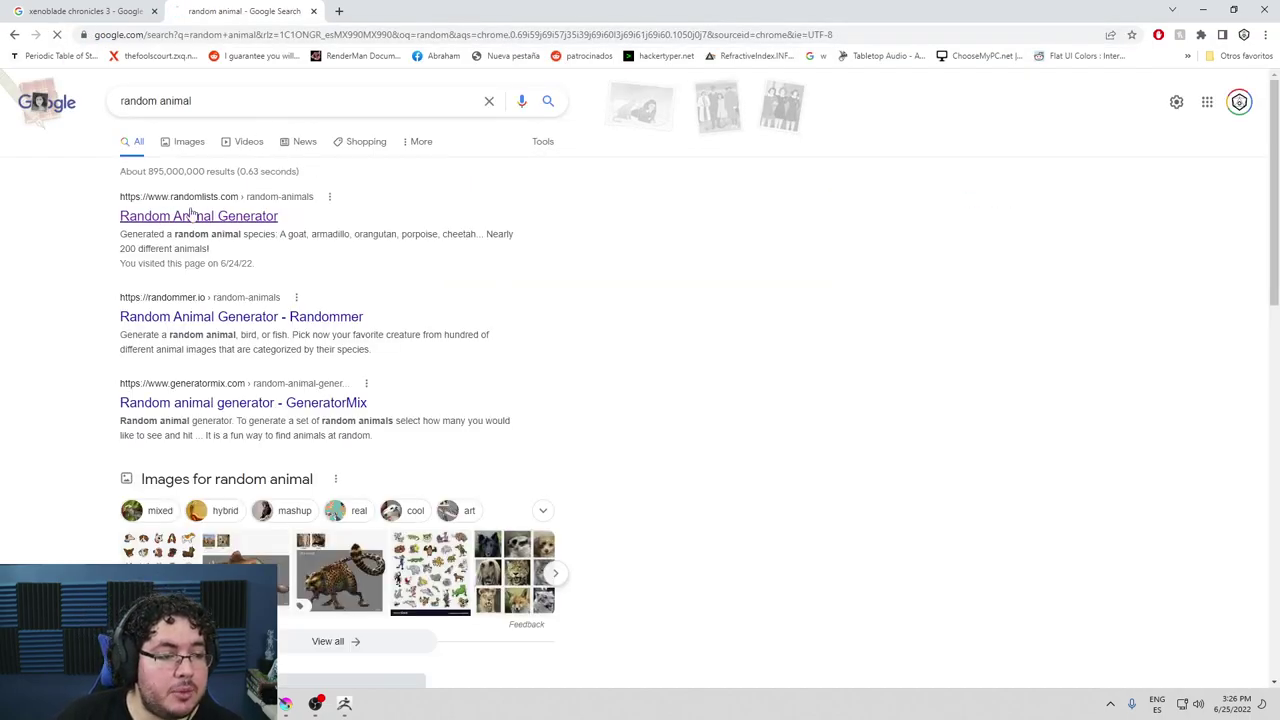
# Open the Random Animal Generator on randomlists.com and generate a new set of animals.
pyautogui.click(213, 215)
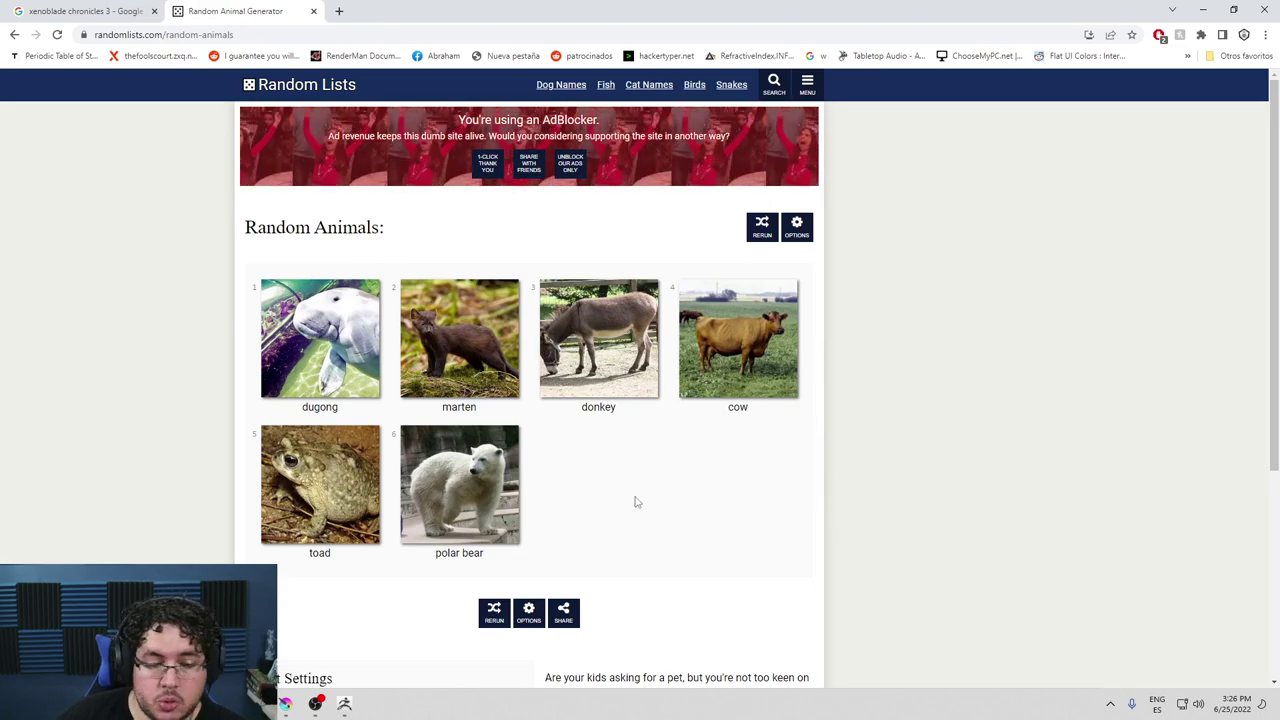
pyautogui.click(762, 227)
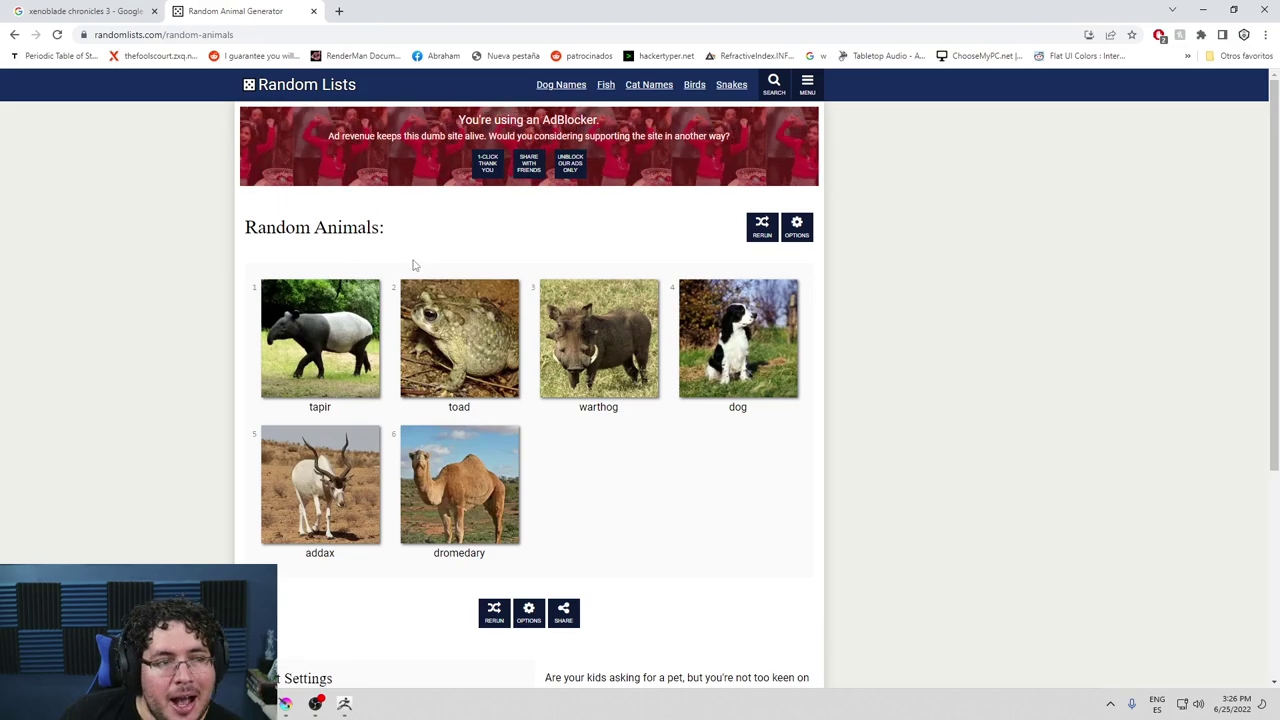
# Search Google for "power rangers wild force" in a new browser tab.
pyautogui.click(339, 12)
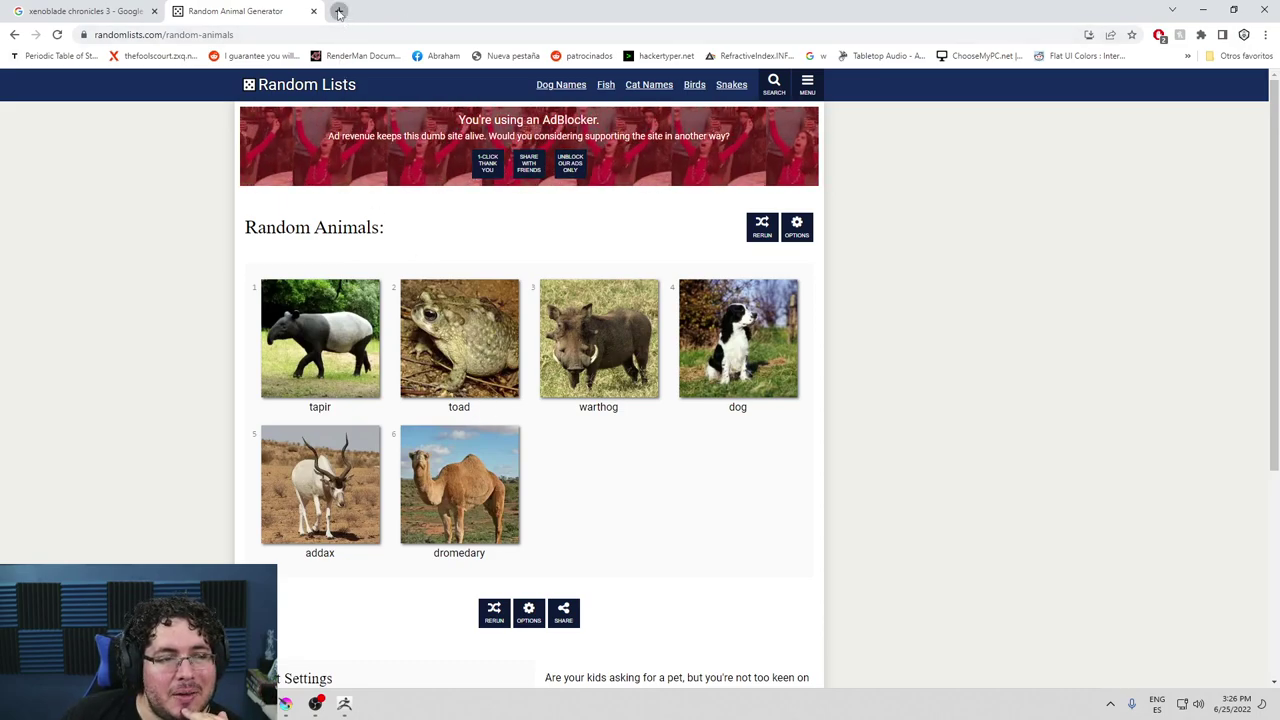
pyautogui.write('poweer')
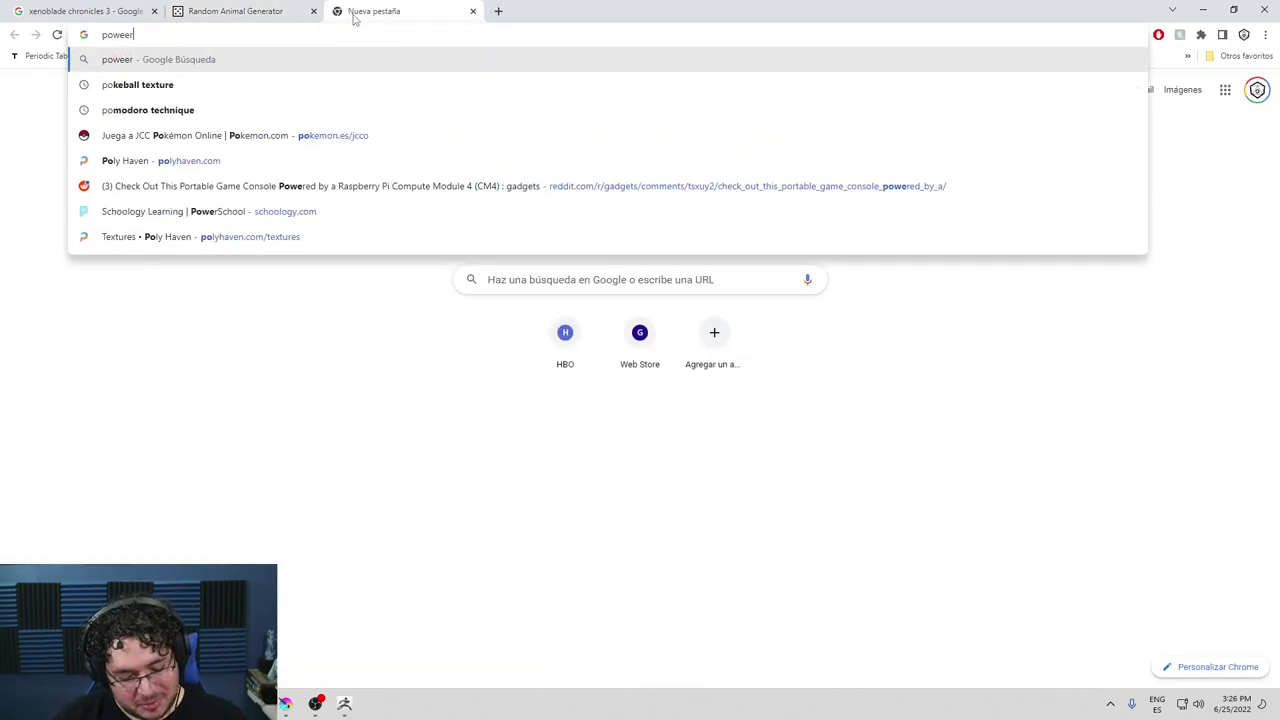
pyautogui.press('BackSpace')
pyautogui.press('BackSpace')
pyautogui.press('BackSpace')
pyautogui.write('r range')
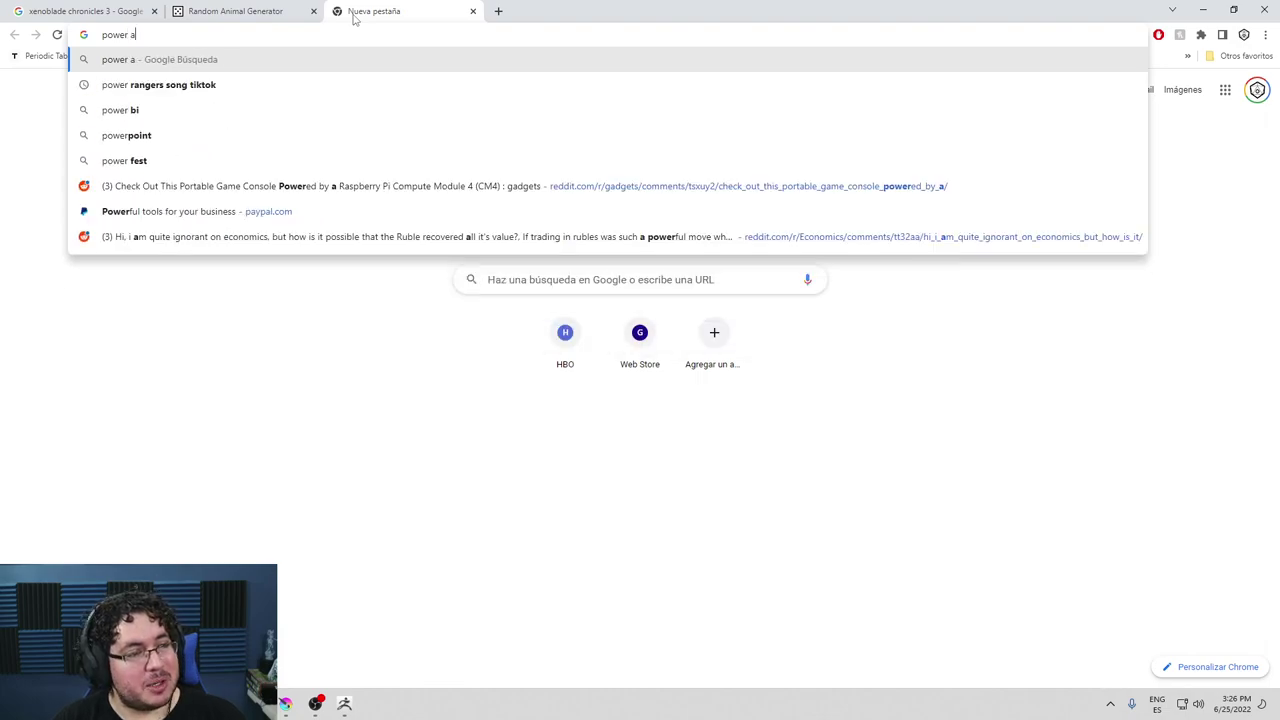
pyautogui.write('rs ')
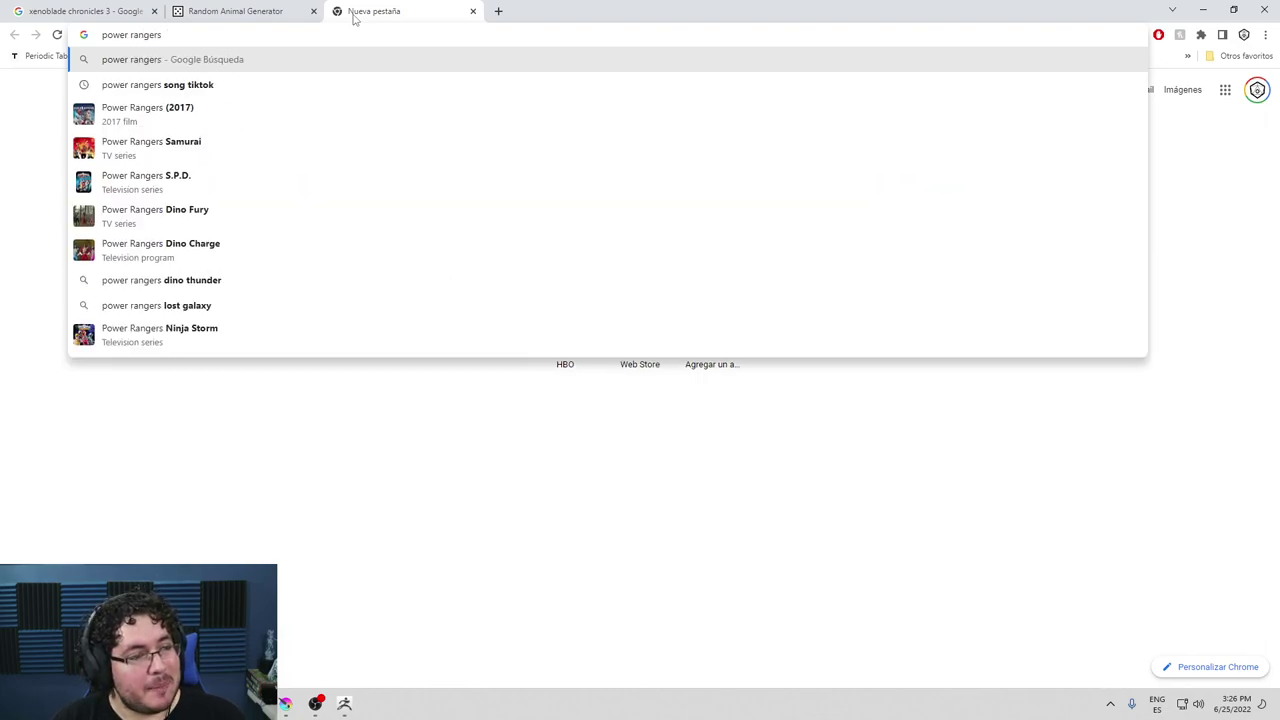
pyautogui.write('wild force')
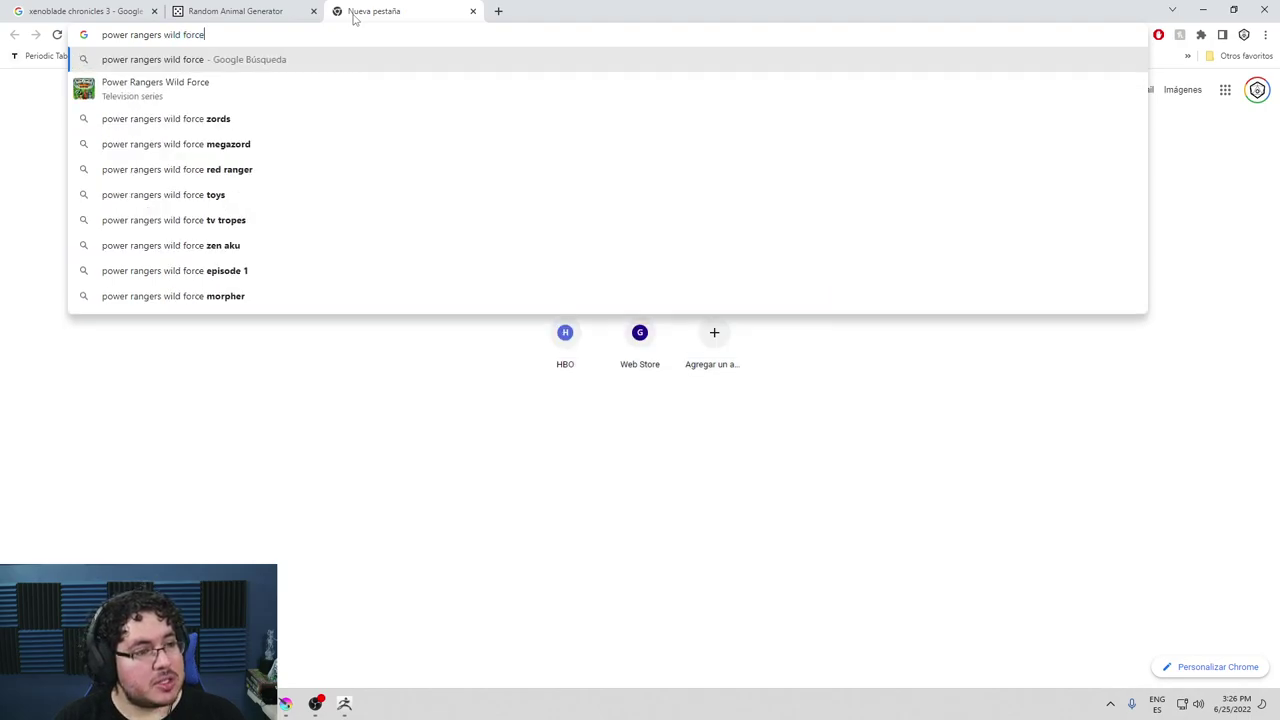
pyautogui.press('Return')
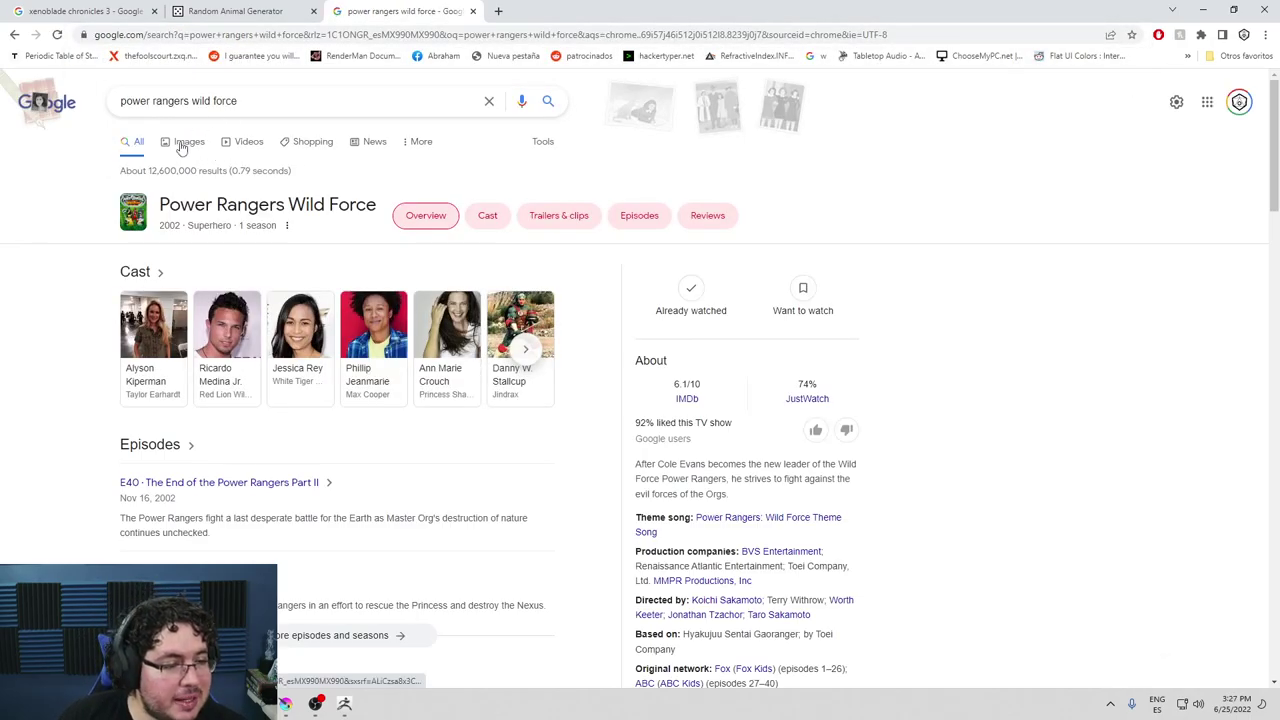
# Browse the Power Rangers Wild Force image results, enlarge the Forever Red picture to examine the helmets, and close the tab.
pyautogui.click(189, 142)
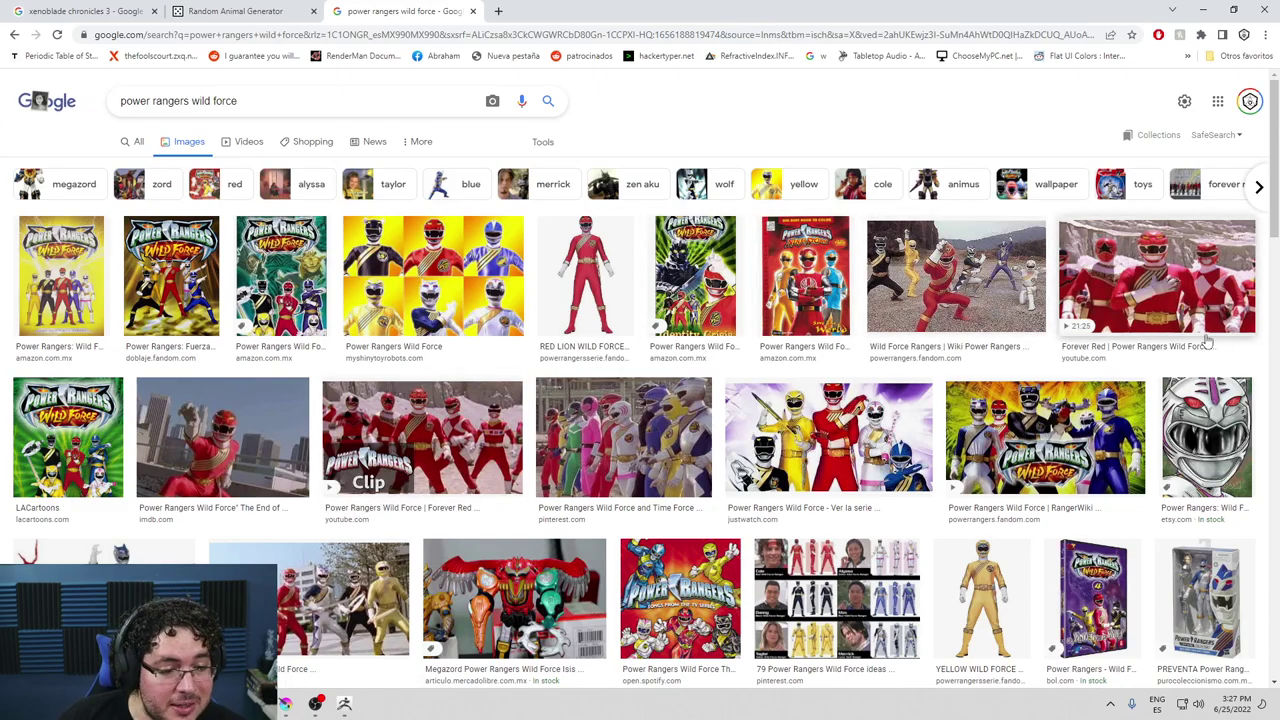
pyautogui.click(1115, 255)
pyautogui.scroll(-2, 476, 357)
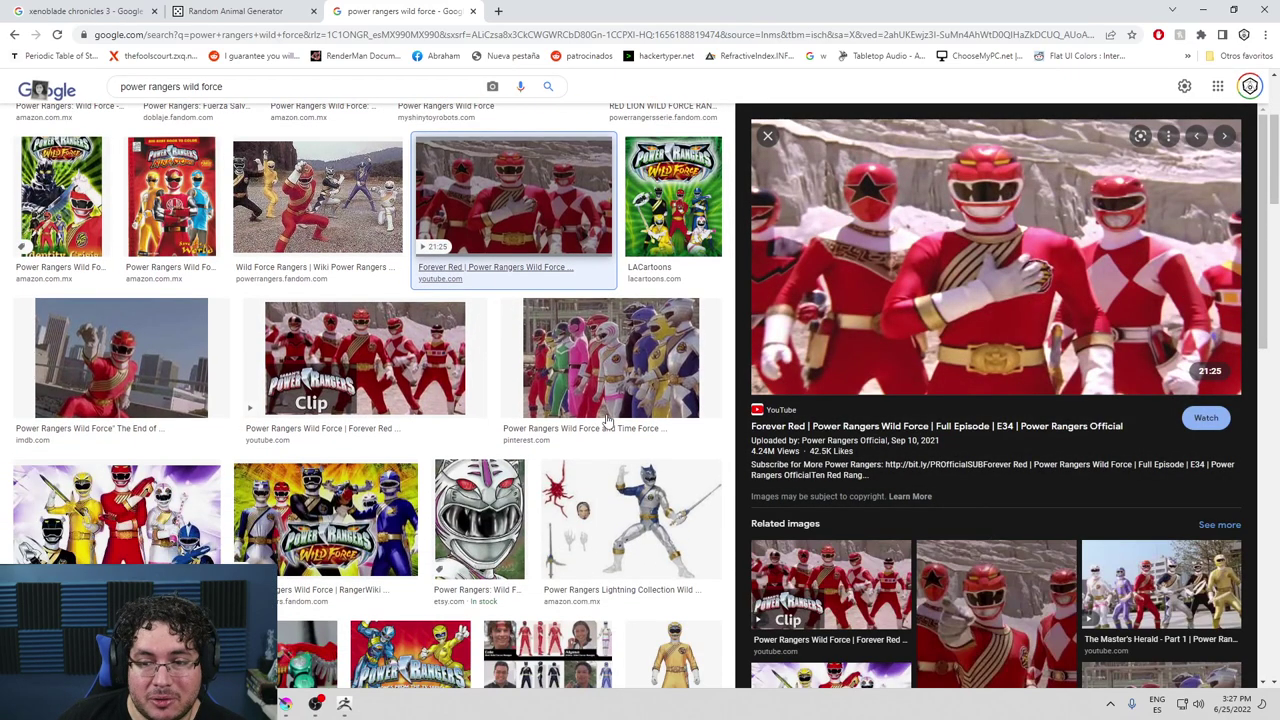
pyautogui.scroll(-3, 476, 357)
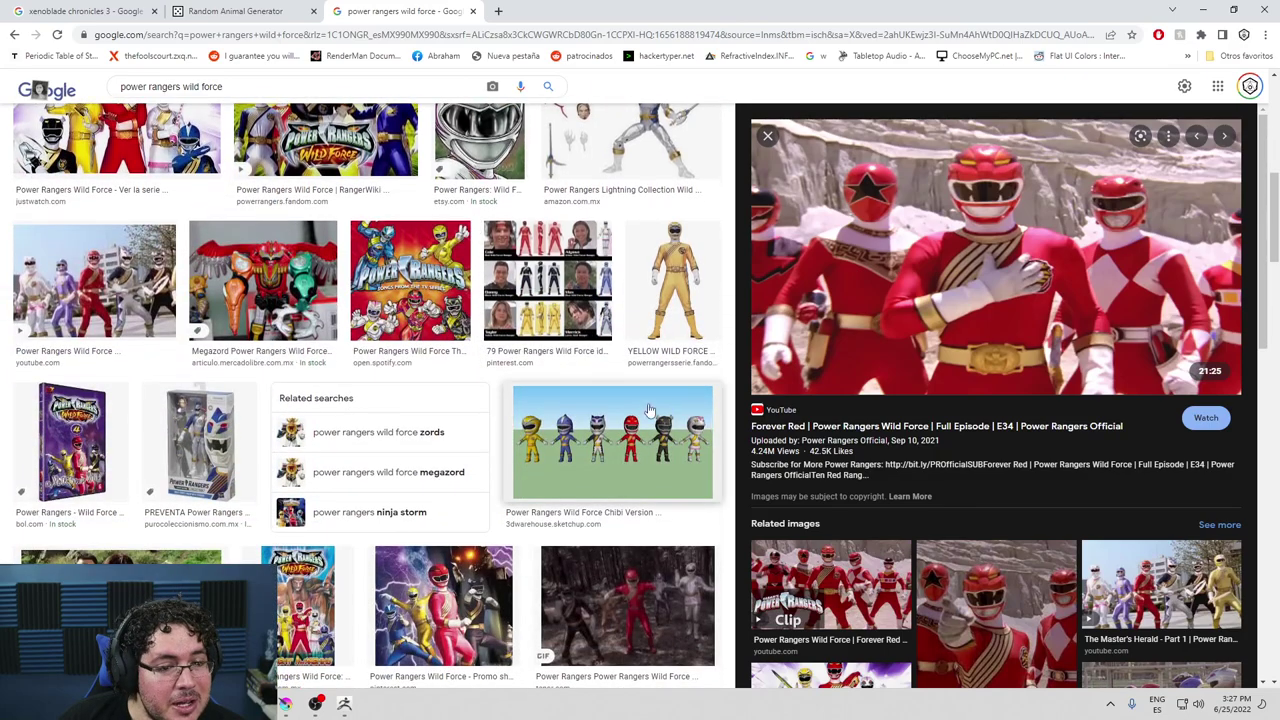
pyautogui.scroll(6, 716, 453)
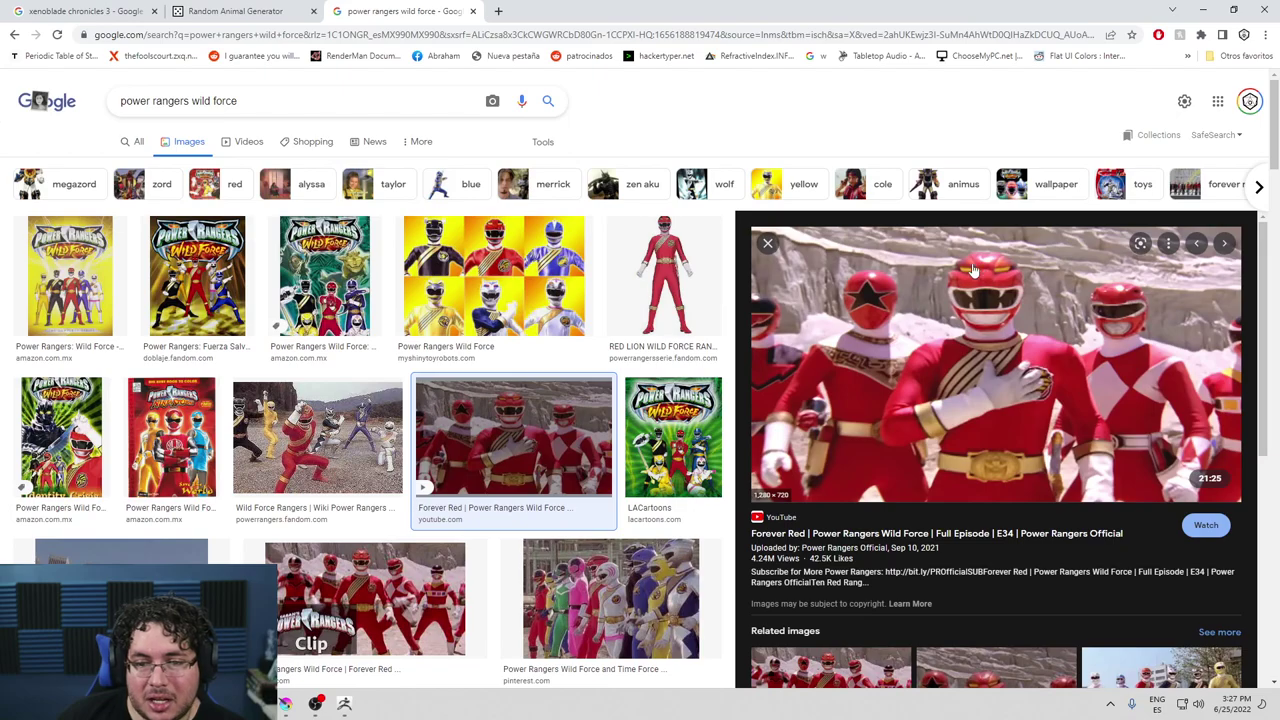
pyautogui.click(474, 11)
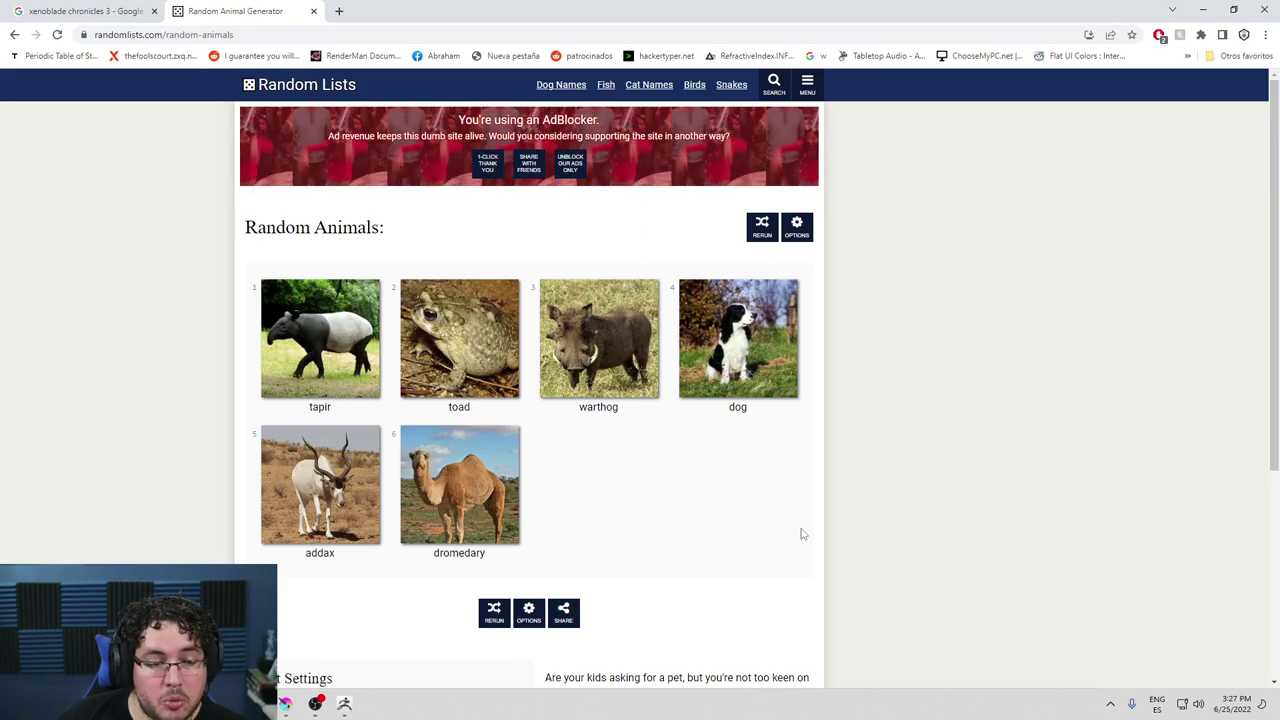
# Search Google for "roll d6" in a new tab and return to the random animal list.
pyautogui.click(340, 12)
pyautogui.write('roll')
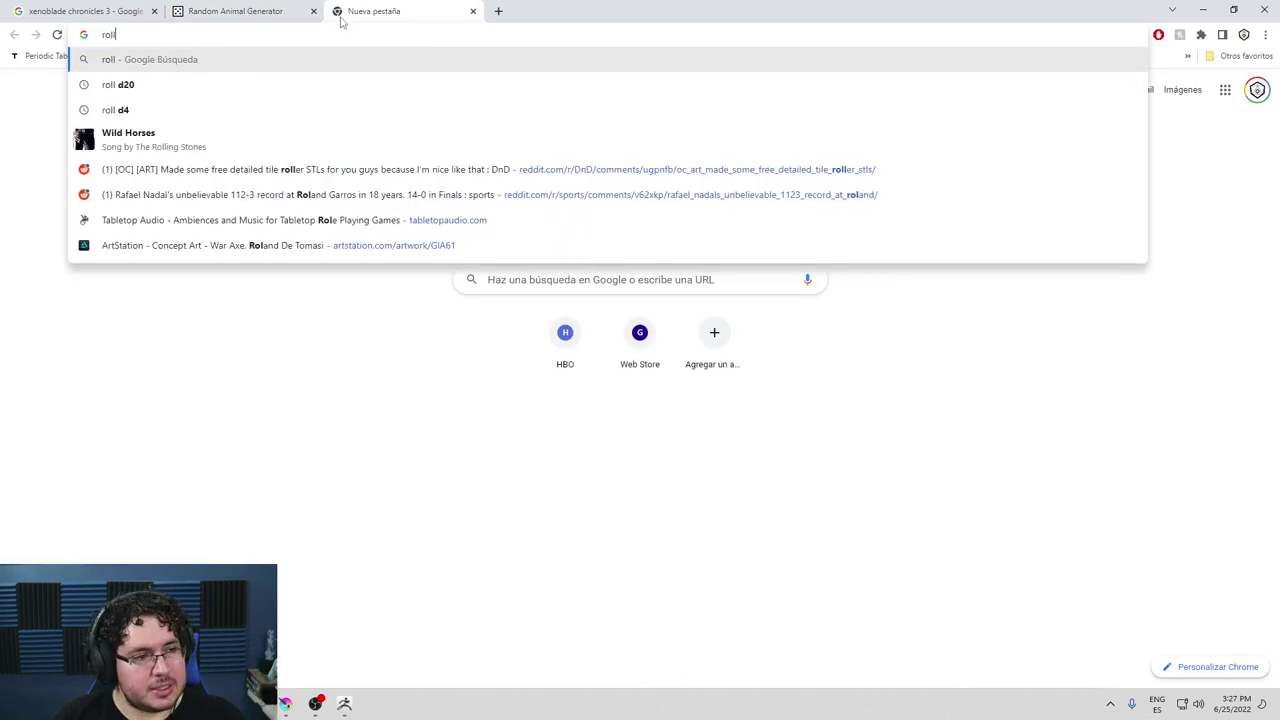
pyautogui.write(' d6')
pyautogui.press('Return')
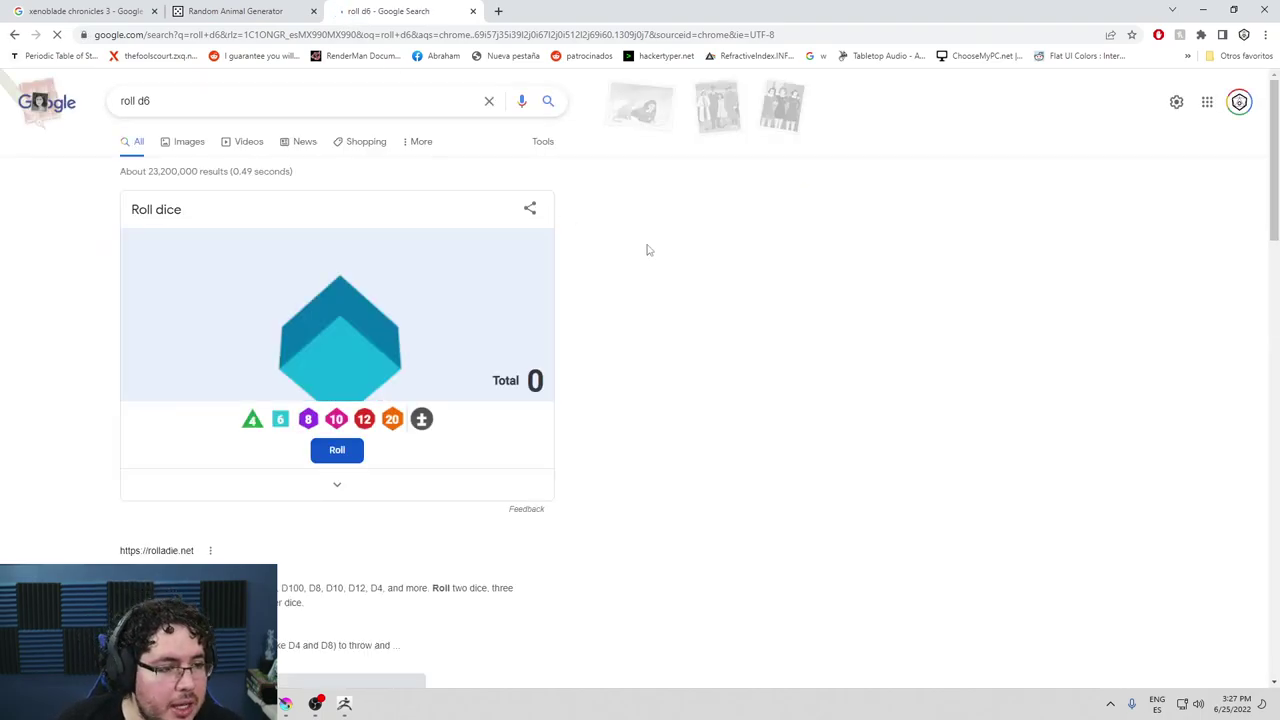
pyautogui.click(241, 10)
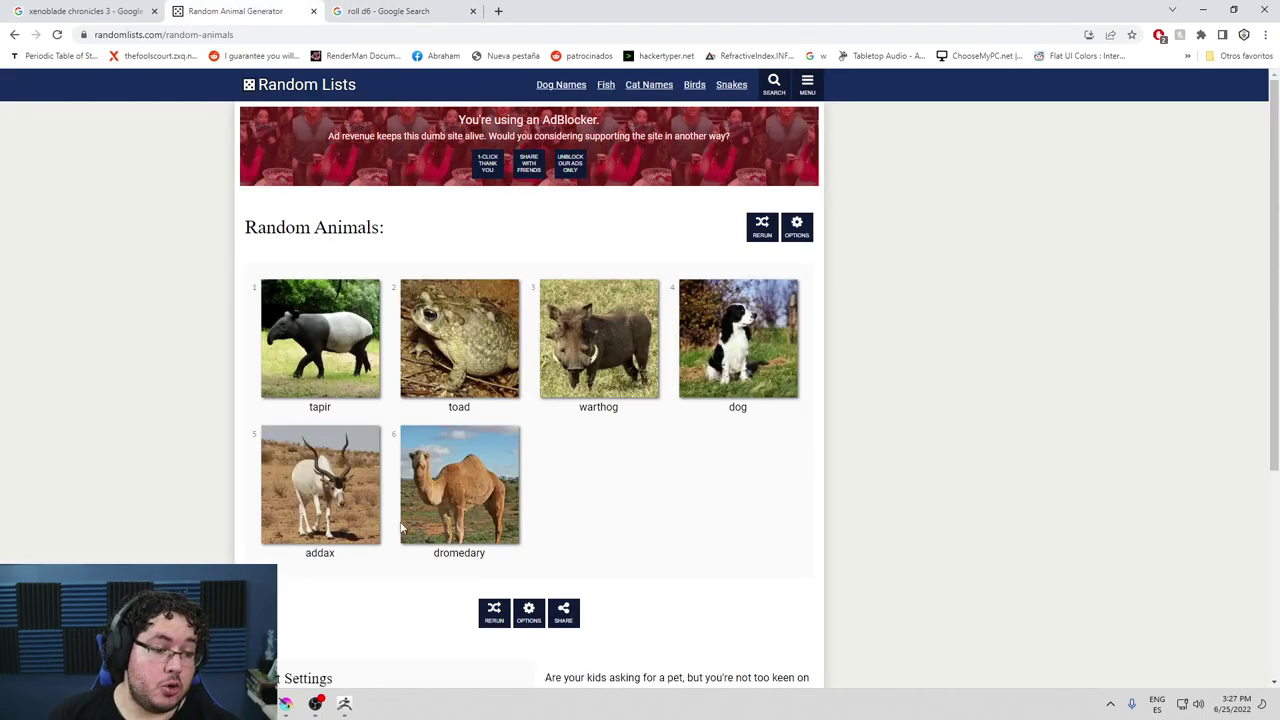
# Search Google Images for "addax" in a new tab and enlarge the photo of two addaxes standing on rocks.
pyautogui.click(498, 11)
pyautogui.write('addax')
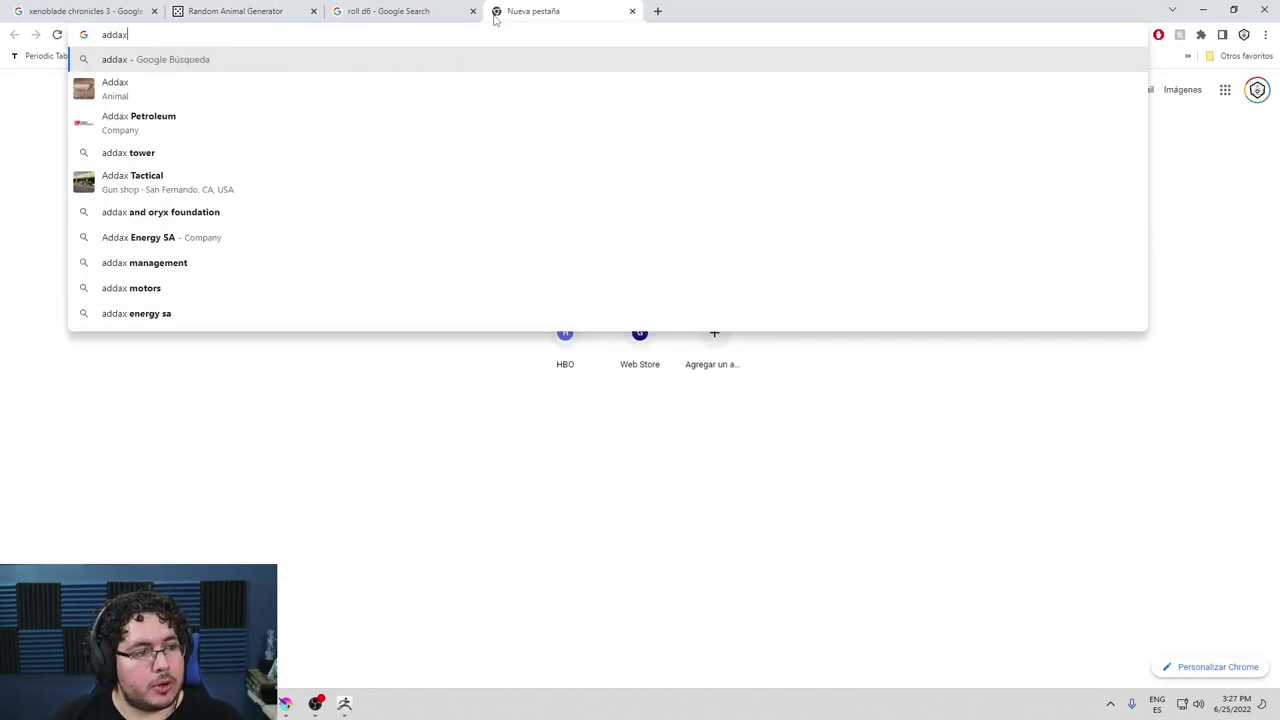
pyautogui.press('Return')
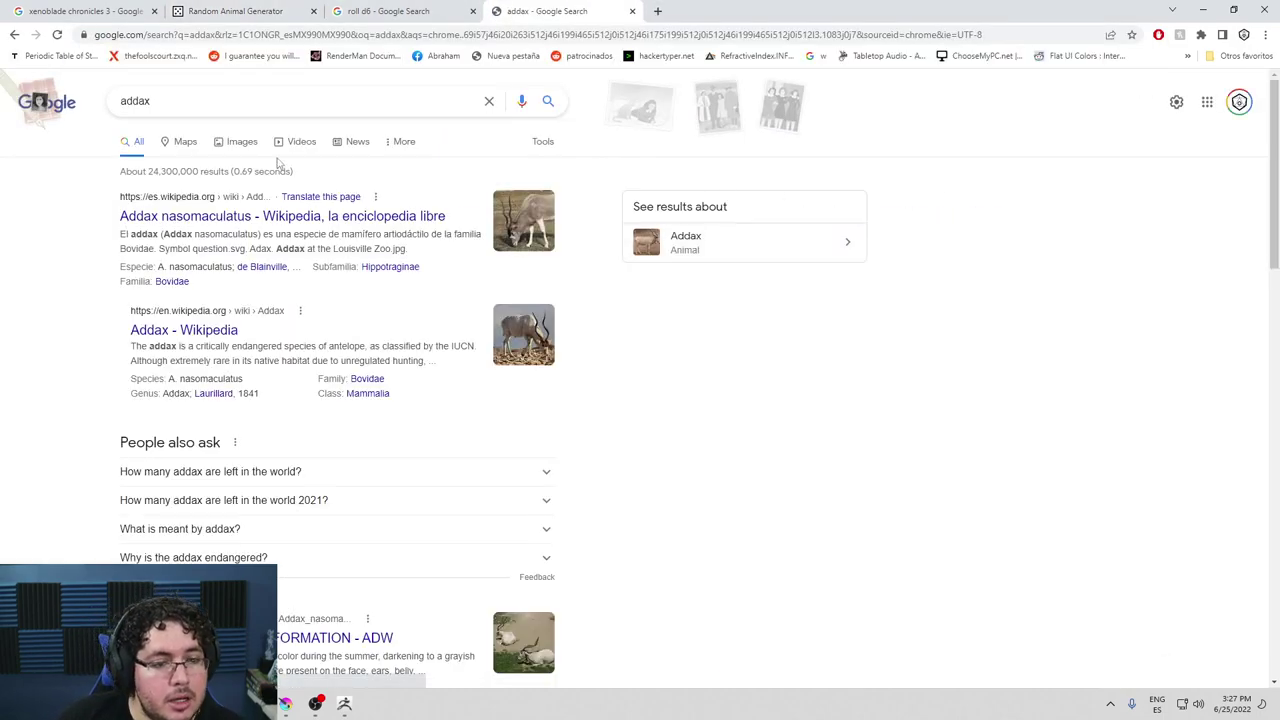
pyautogui.click(187, 146)
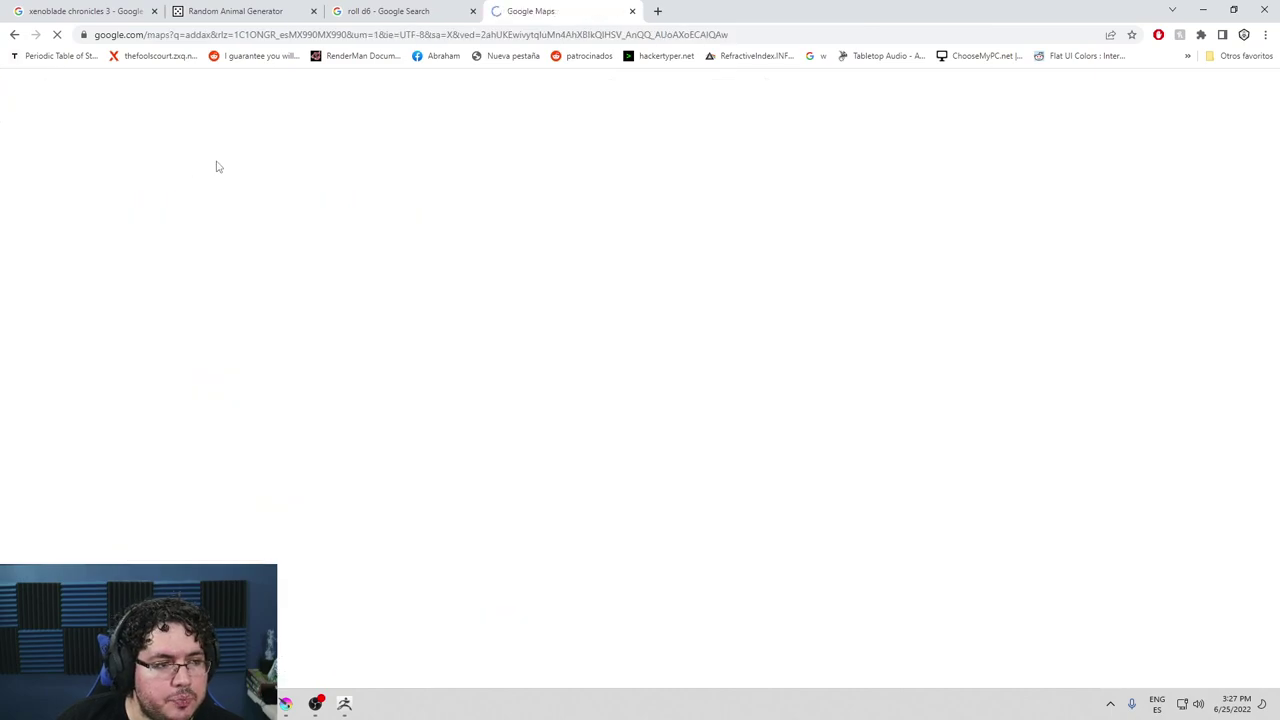
pyautogui.click(14, 34)
pyautogui.click(238, 143)
pyautogui.click(238, 143)
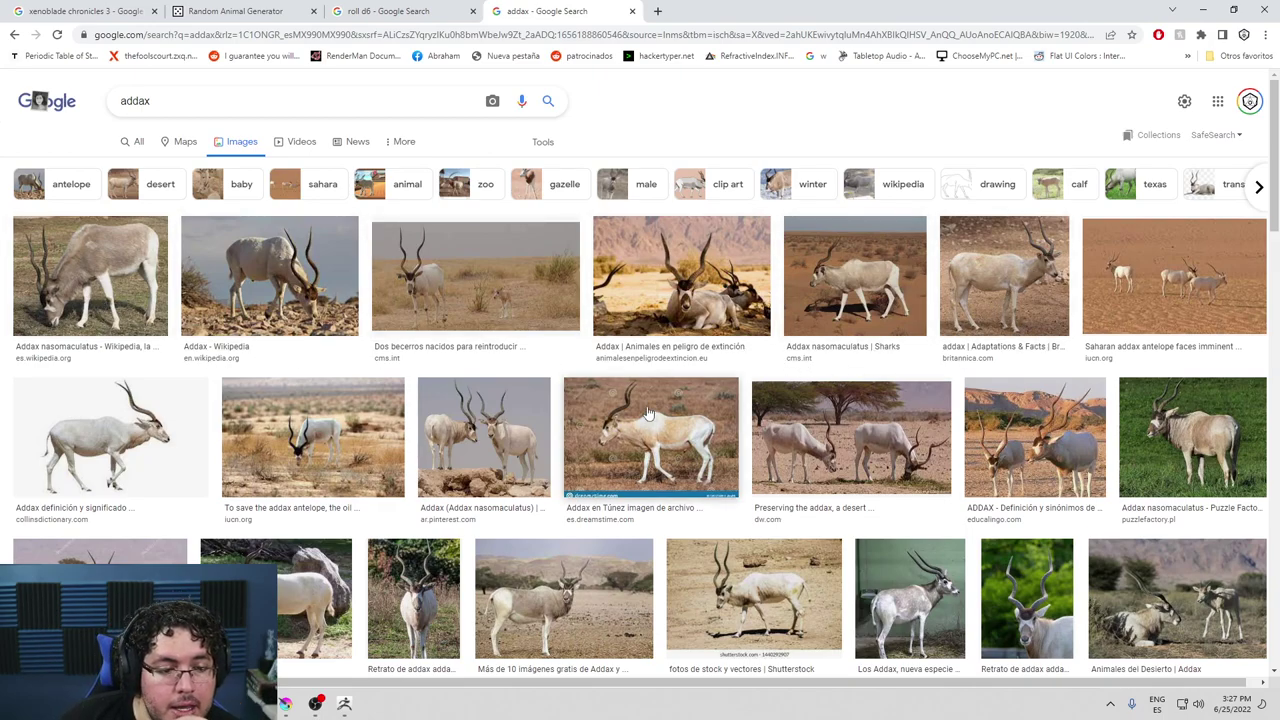
pyautogui.click(517, 428)
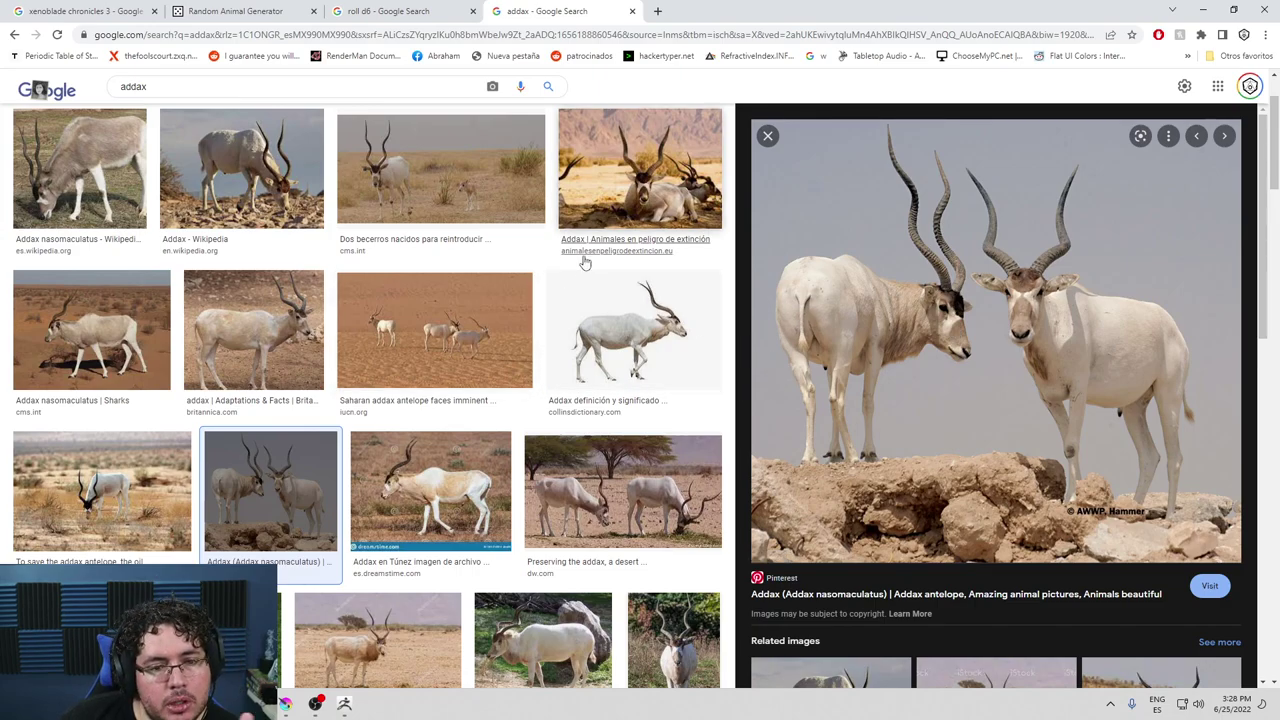
# Switch to Krita and choose an inking brush preset, undoing the test stroke and the added paint layer.
pyautogui.click(1207, 9)
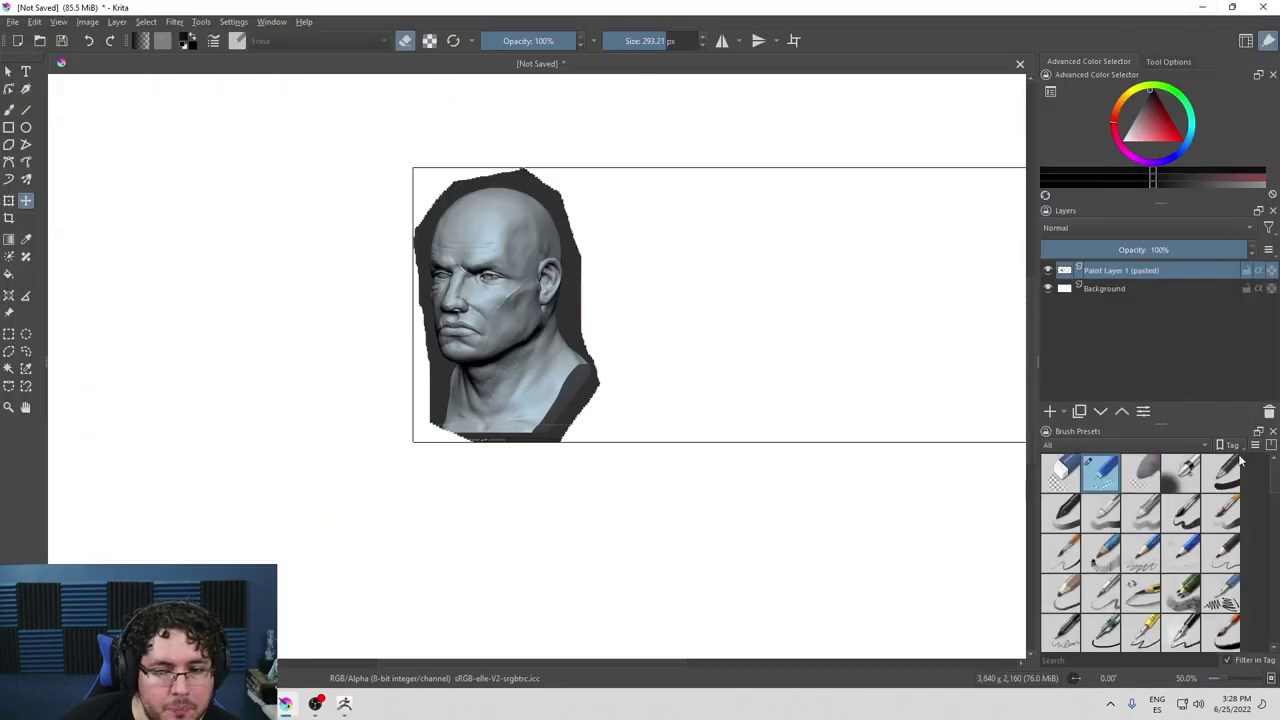
pyautogui.click(1050, 411)
pyautogui.press('b')
pyautogui.rightClick(339, 215)
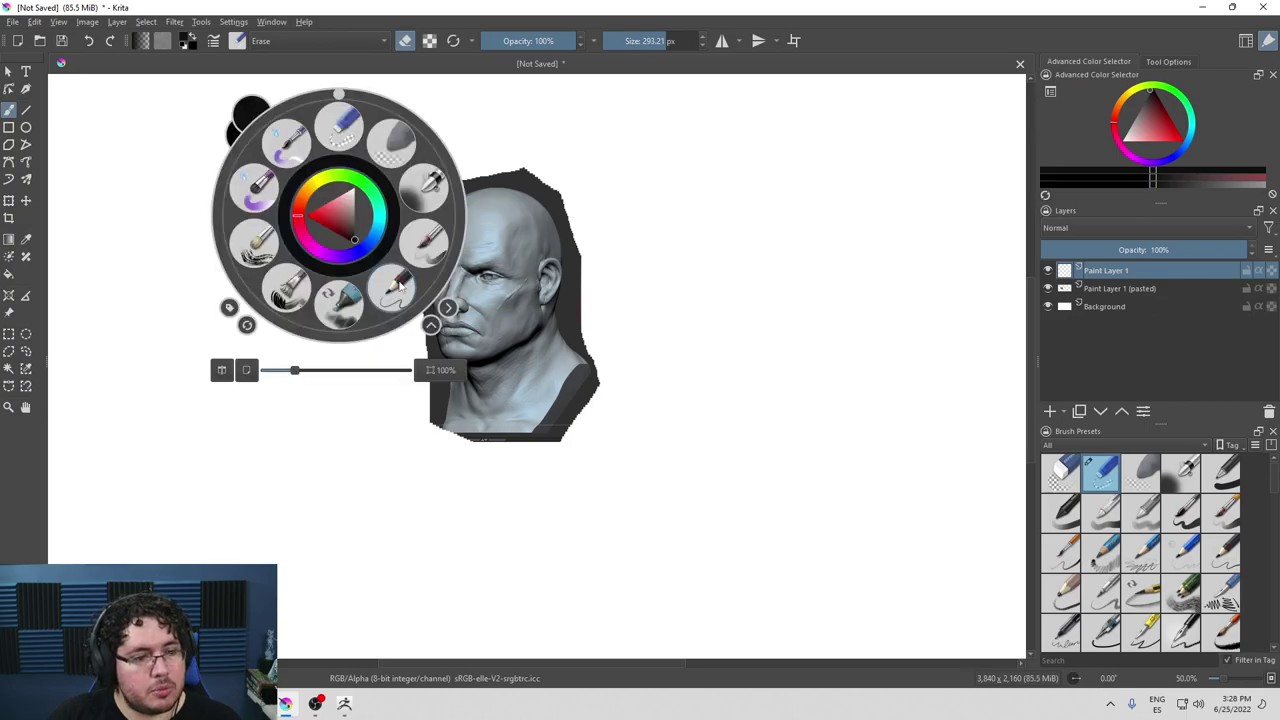
pyautogui.click(405, 245)
pyautogui.moveTo(200, 204); pyautogui.dragTo(202, 224)
pyautogui.hotkey('ctrl', 'z')
pyautogui.hotkey('ctrl', 'z')
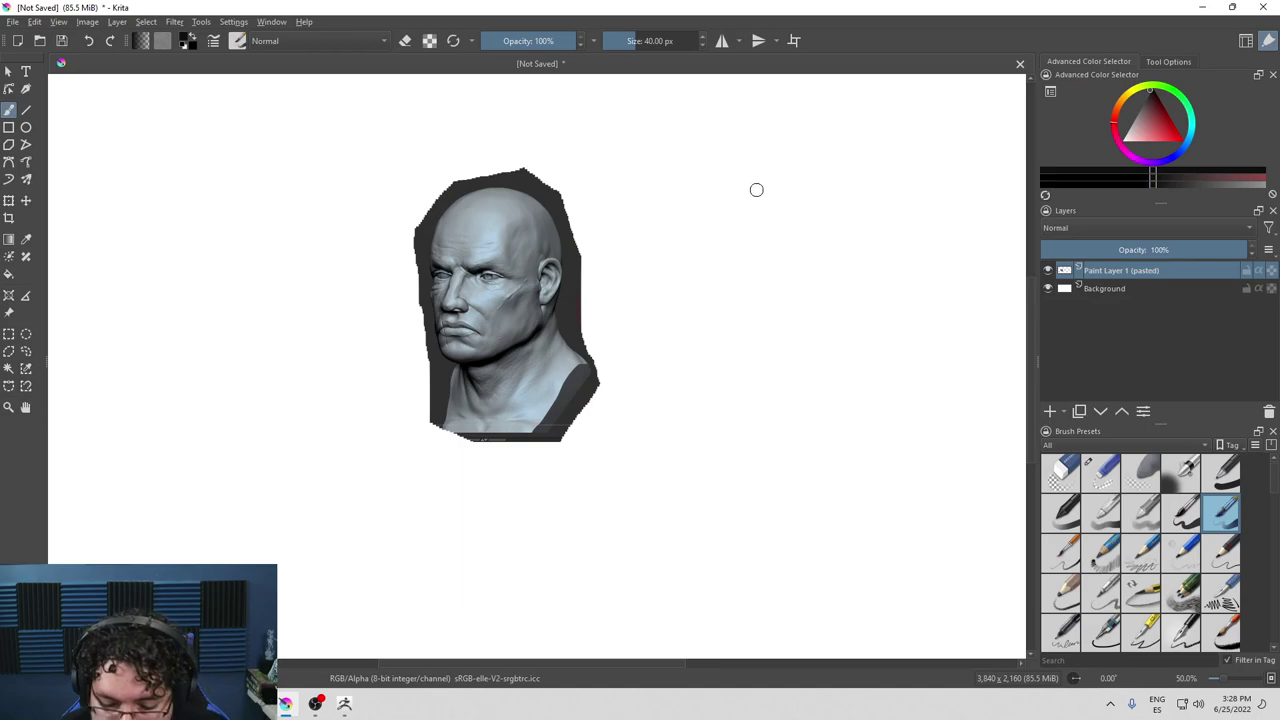
# Set the brush colour to bright red and the brush size to 6.74 px.
pyautogui.moveTo(1147, 137); pyautogui.dragTo(1180, 137)
pyautogui.moveTo(635, 246); pyautogui.dragTo(677, 291, button='middle')
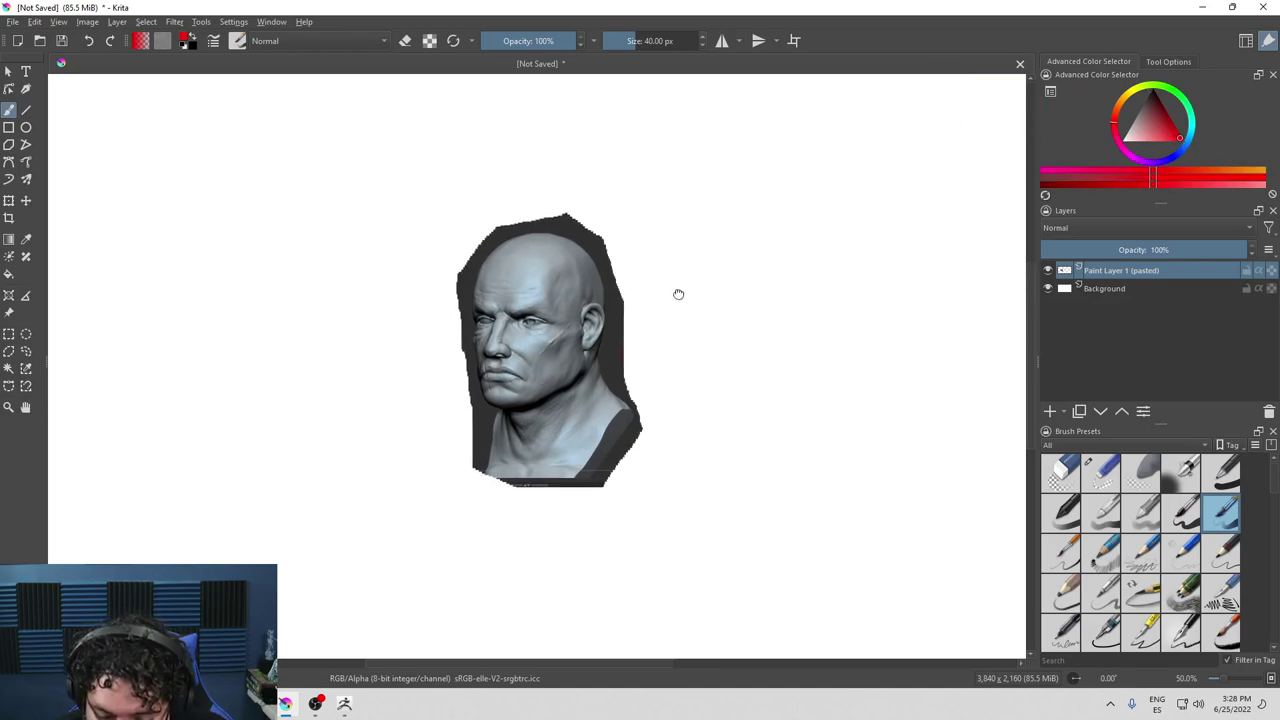
pyautogui.moveTo(645, 41); pyautogui.dragTo(620, 41)
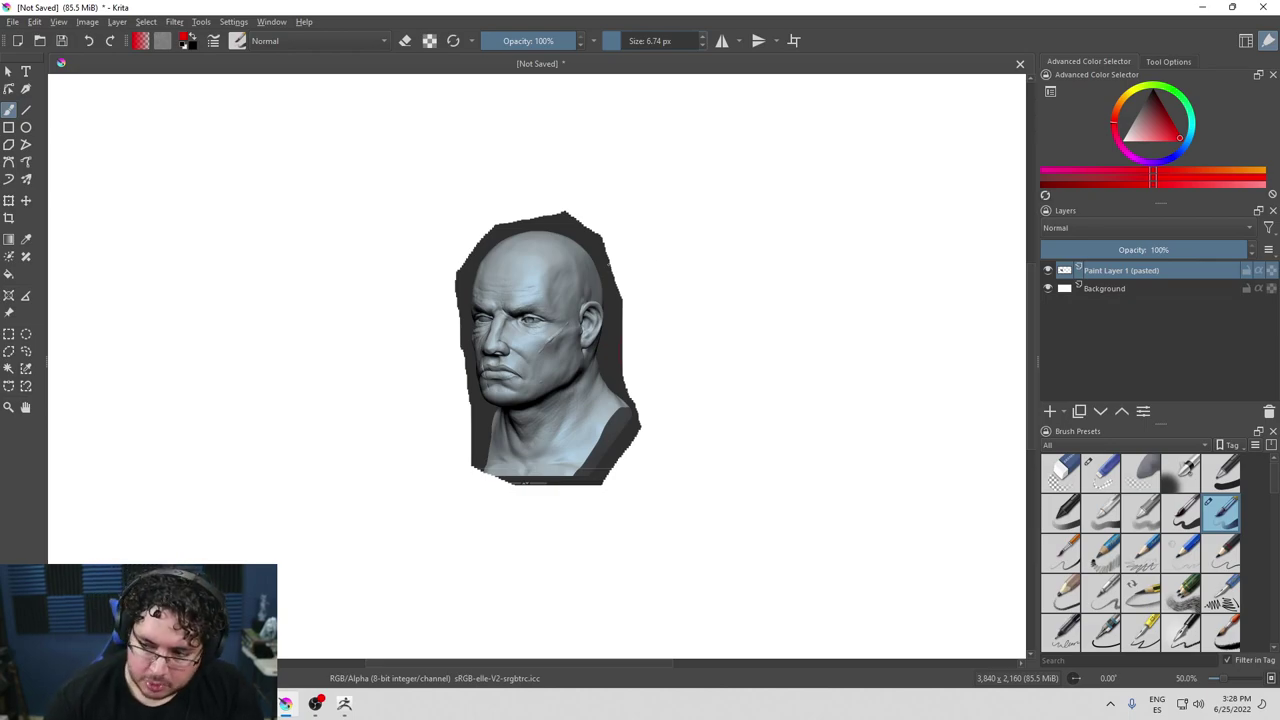
pyautogui.scroll(2, 640, 295)
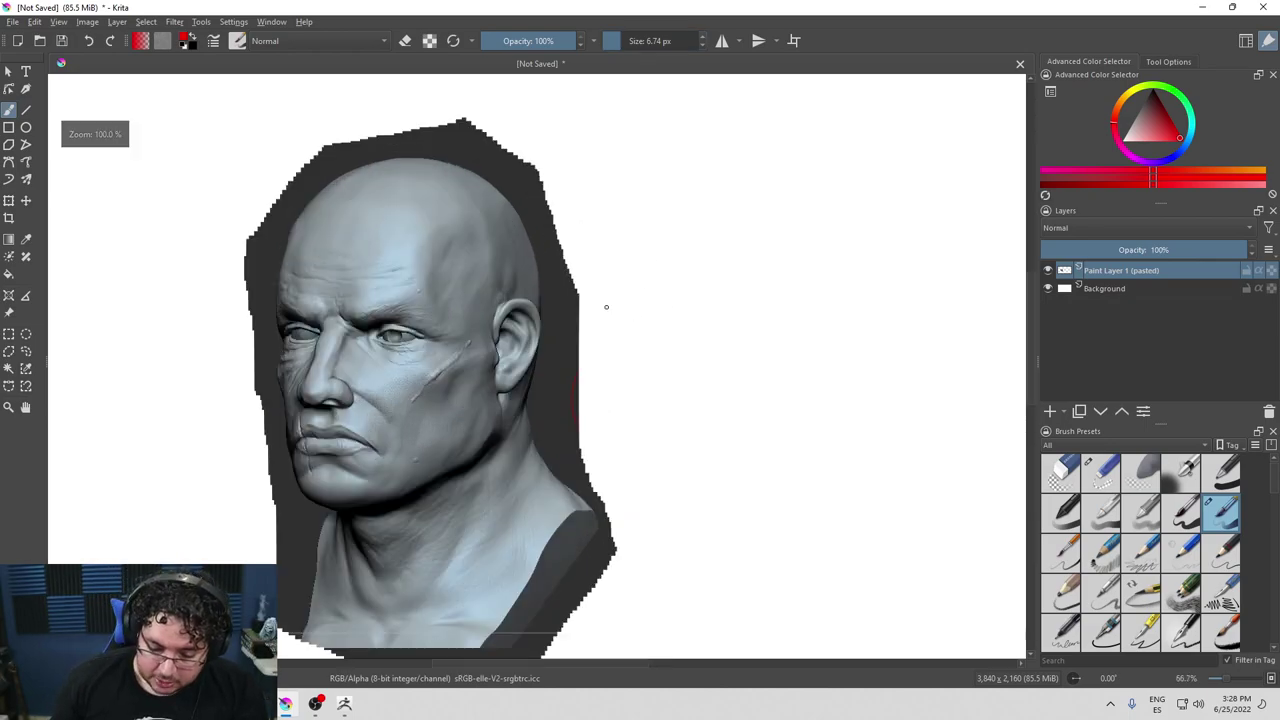
pyautogui.scroll(-2, 605, 306)
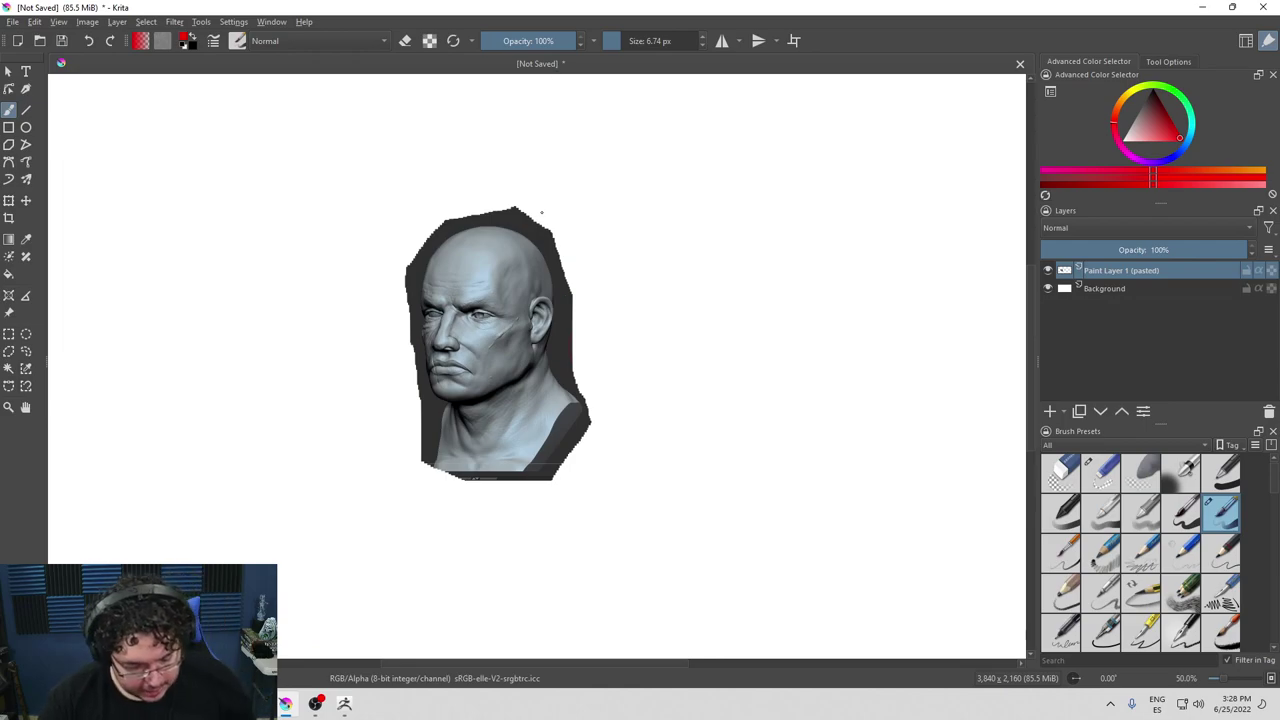
# Consult the addax photo in Chrome and sketch a long wavy red horn rising from the bust's near temple in Krita.
pyautogui.hotkey('alt', 'Tab')
pyautogui.hotkey('alt', 'Tab')
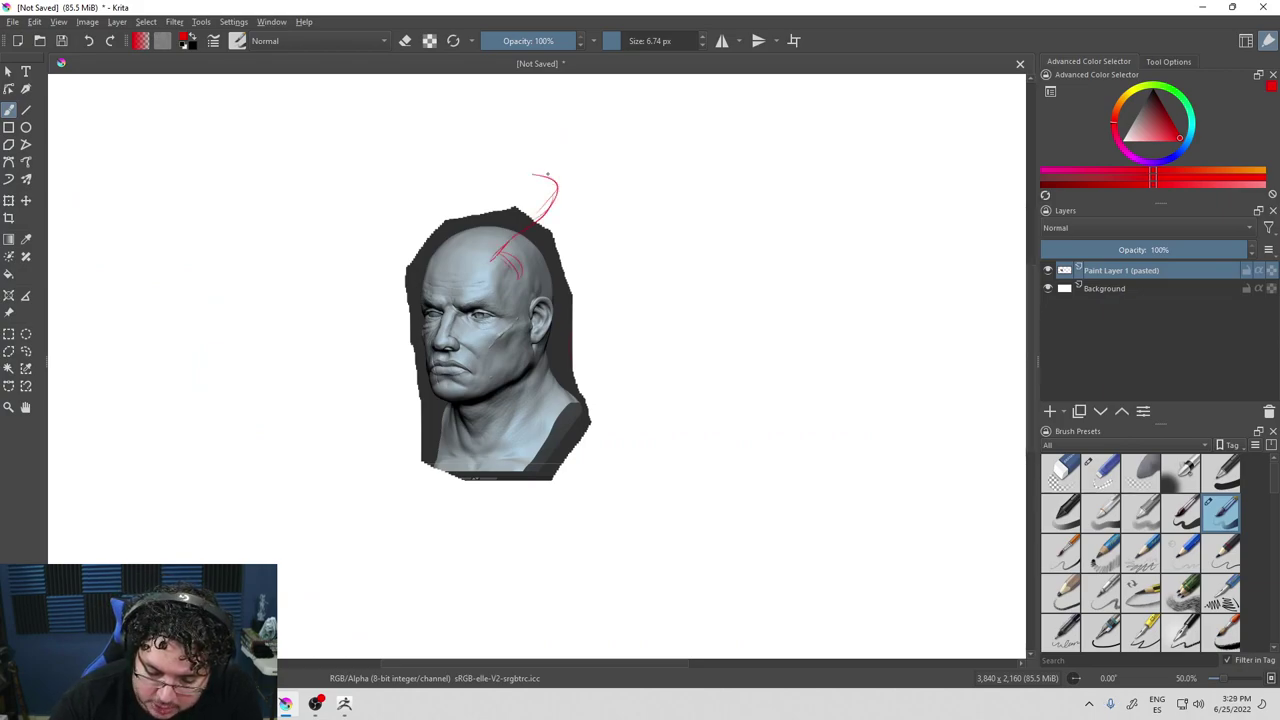
pyautogui.moveTo(550, 193)
pyautogui.mouseDown()
pyautogui.moveTo(568, 122)
pyautogui.moveTo(630, 108)
pyautogui.moveTo(570, 184)
pyautogui.mouseUp()
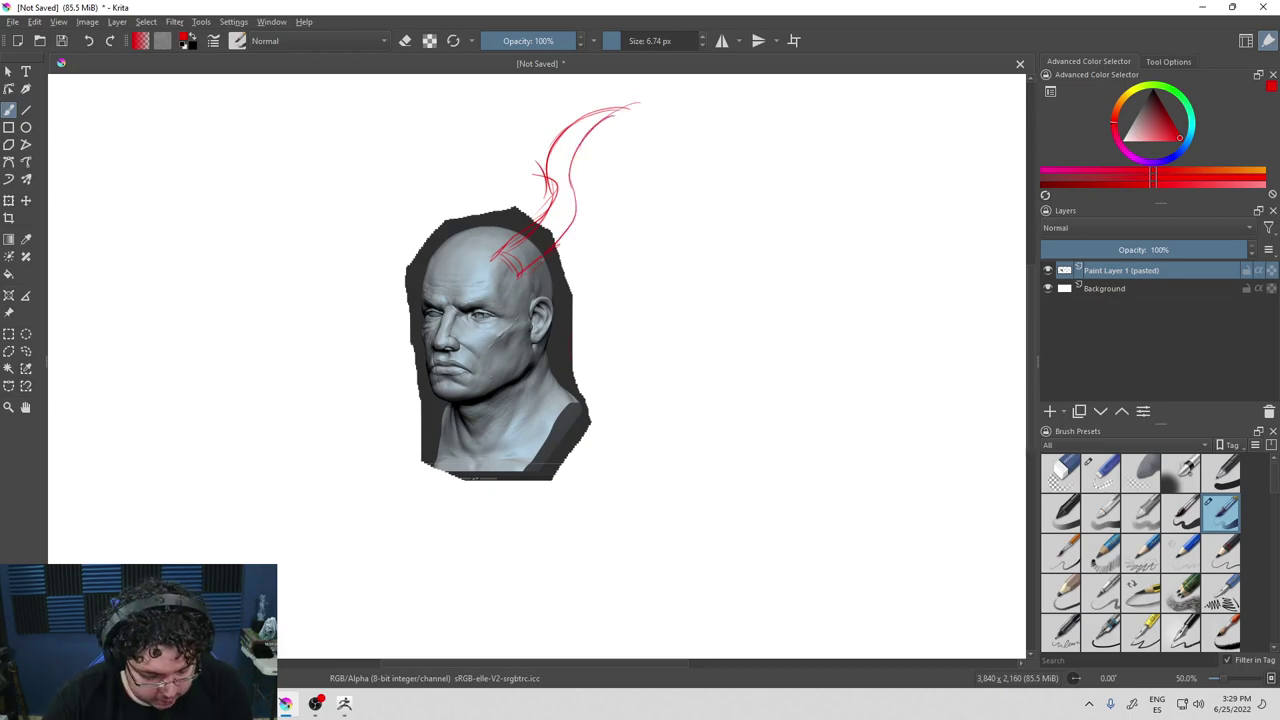
# Check the addax photo again and sketch a red mask marking around the bust's eyes and nose, filled with hatching.
pyautogui.hotkey('alt', 'Tab')
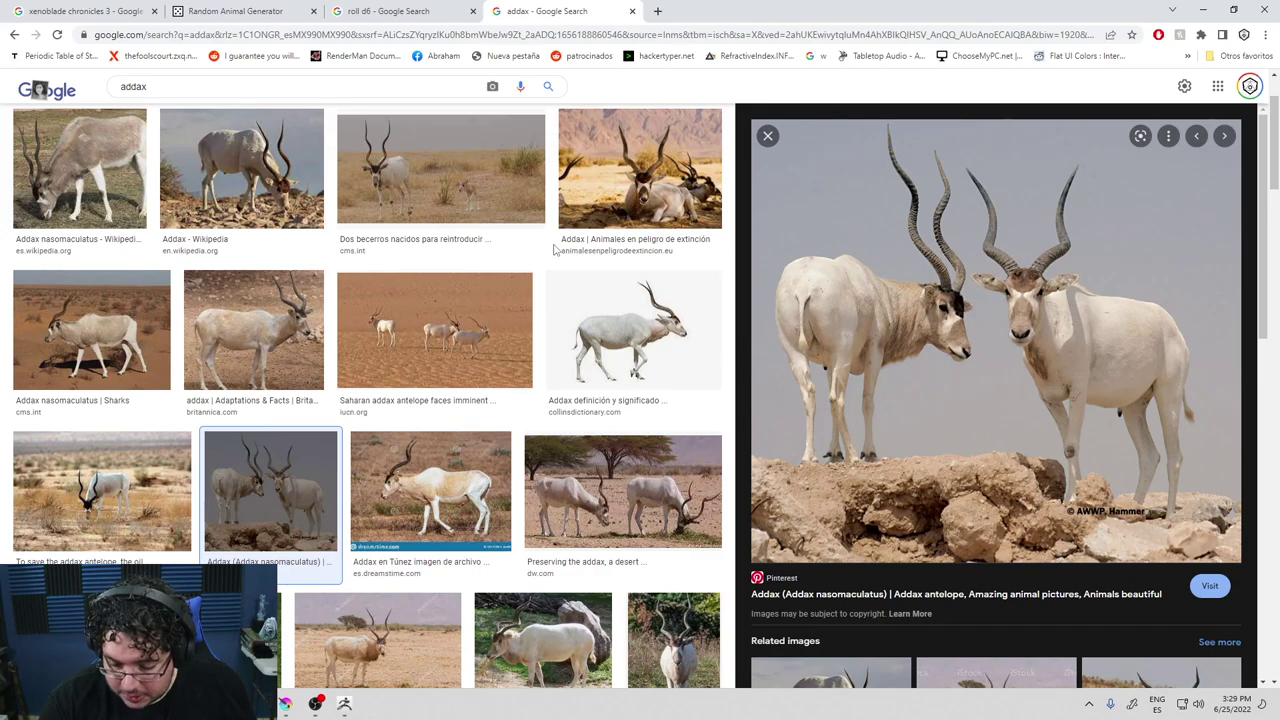
pyautogui.hotkey('alt', 'Tab')
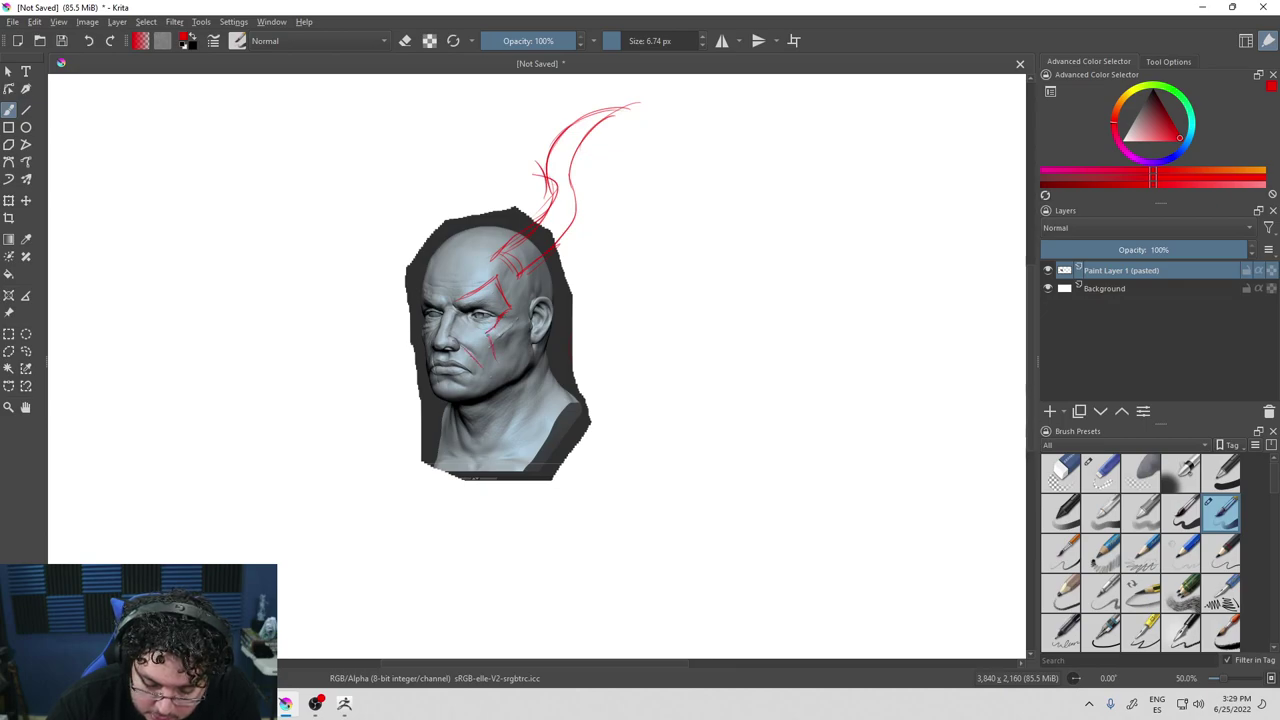
pyautogui.moveTo(462, 347); pyautogui.dragTo(432, 342)
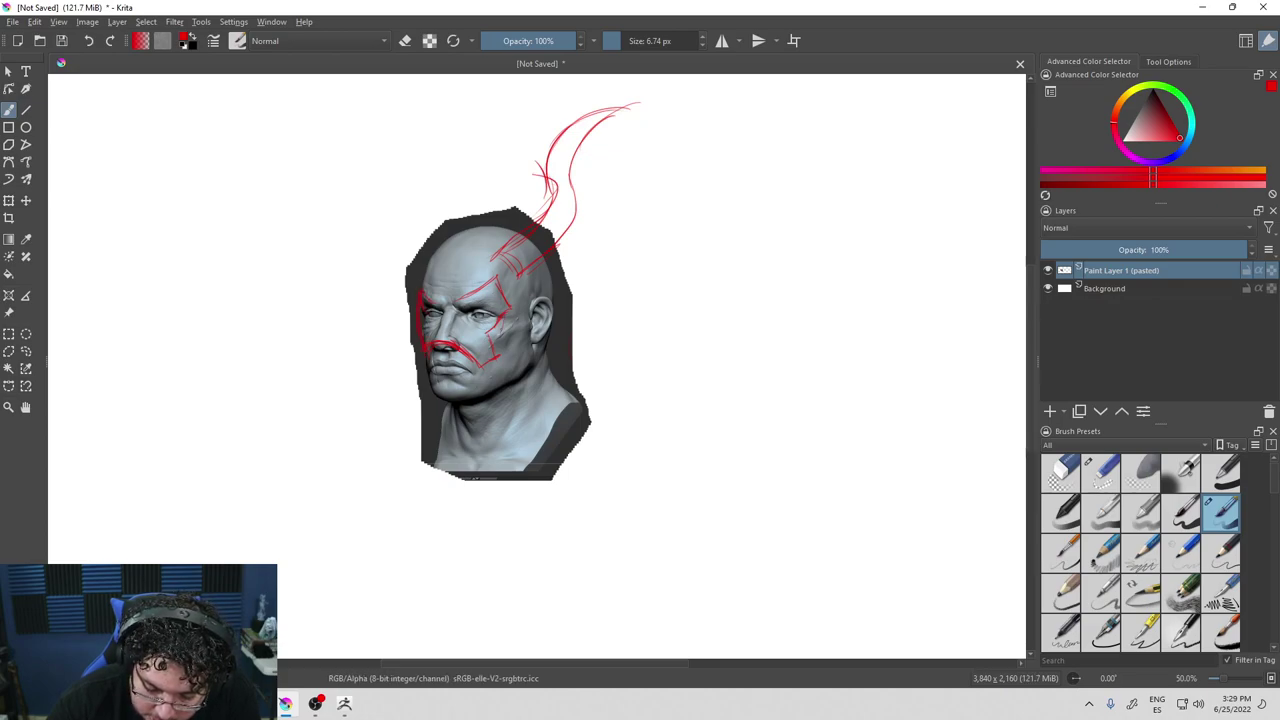
pyautogui.moveTo(503, 312); pyautogui.dragTo(498, 358)
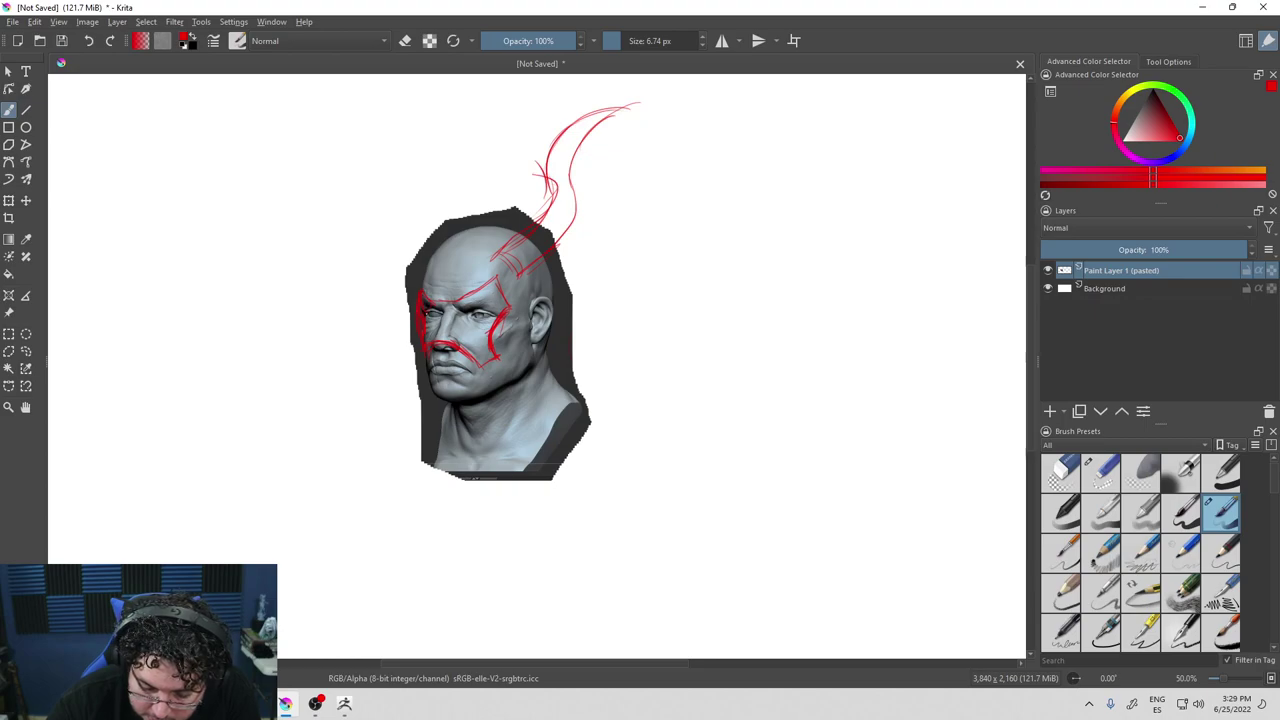
pyautogui.moveTo(470, 292)
pyautogui.mouseDown()
pyautogui.moveTo(440, 335)
pyautogui.moveTo(472, 356)
pyautogui.mouseUp()
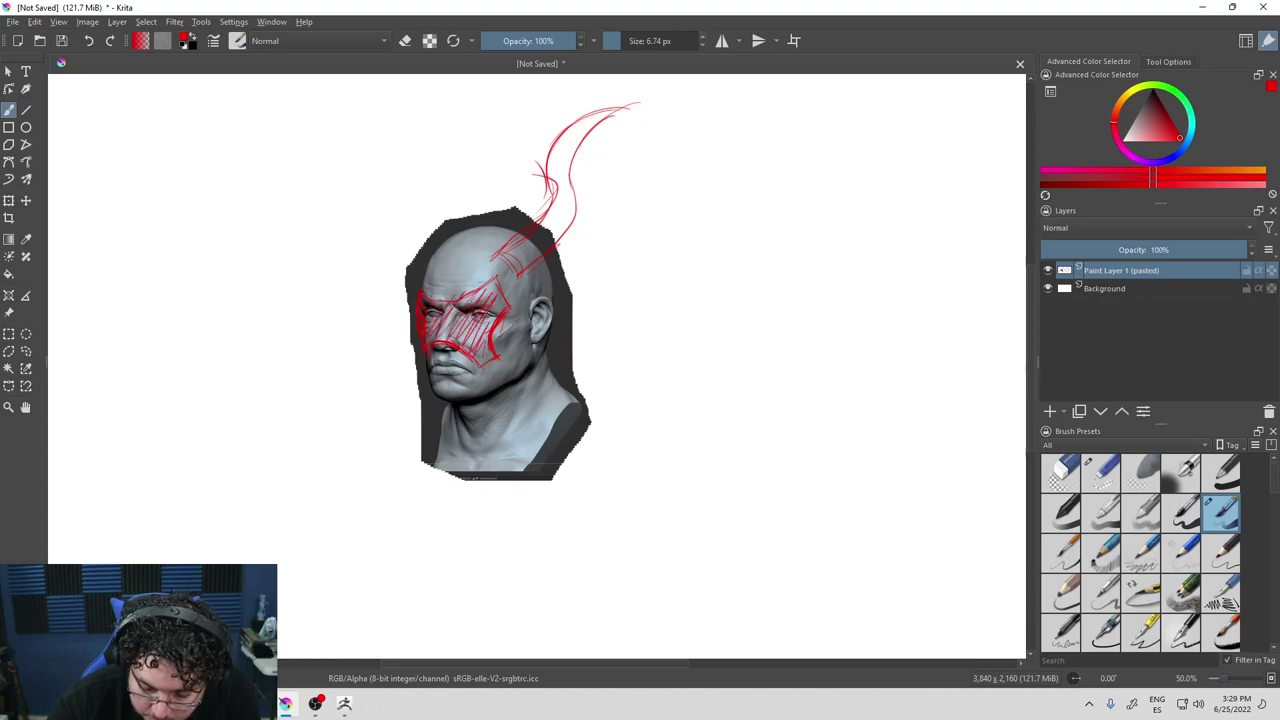
# Sketch the second red horn rising from the far side of the bust's forehead.
pyautogui.moveTo(438, 230); pyautogui.dragTo(500, 124)
pyautogui.moveTo(472, 214); pyautogui.dragTo(496, 150)
pyautogui.moveTo(462, 240); pyautogui.dragTo(519, 115)
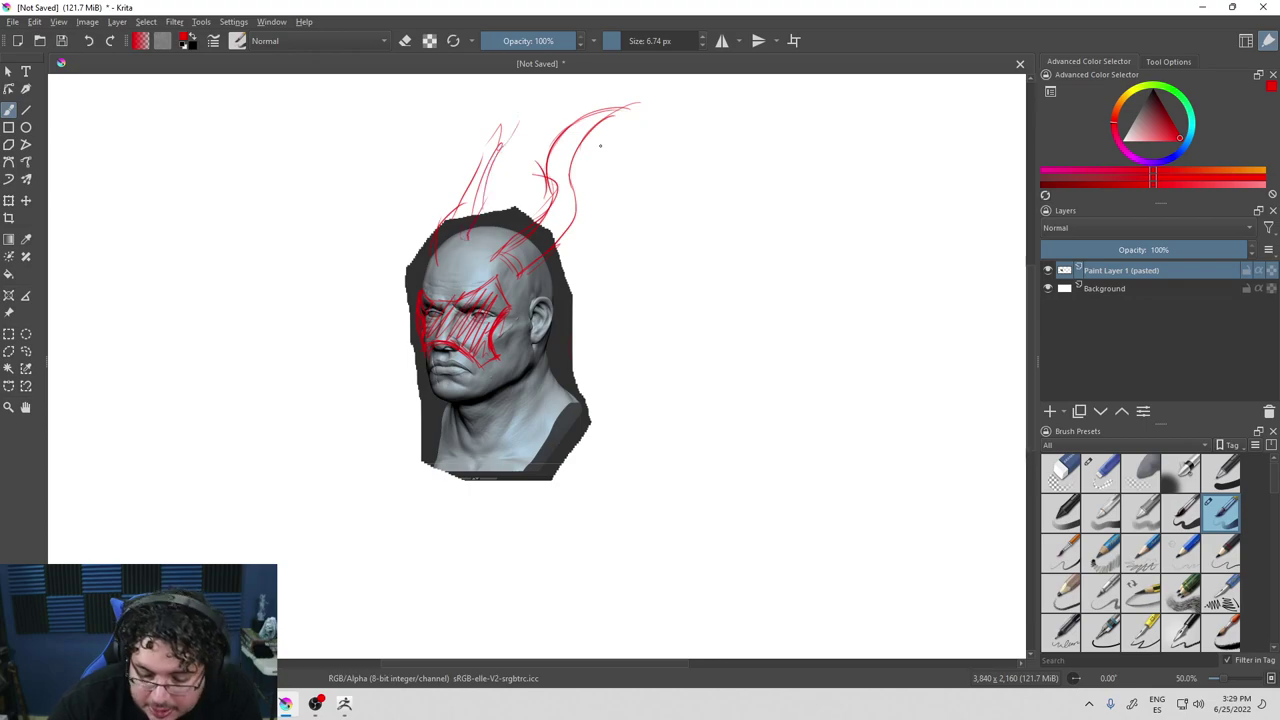
pyautogui.moveTo(495, 162)
pyautogui.mouseDown()
pyautogui.moveTo(545, 108)
pyautogui.moveTo(456, 201)
pyautogui.mouseUp()
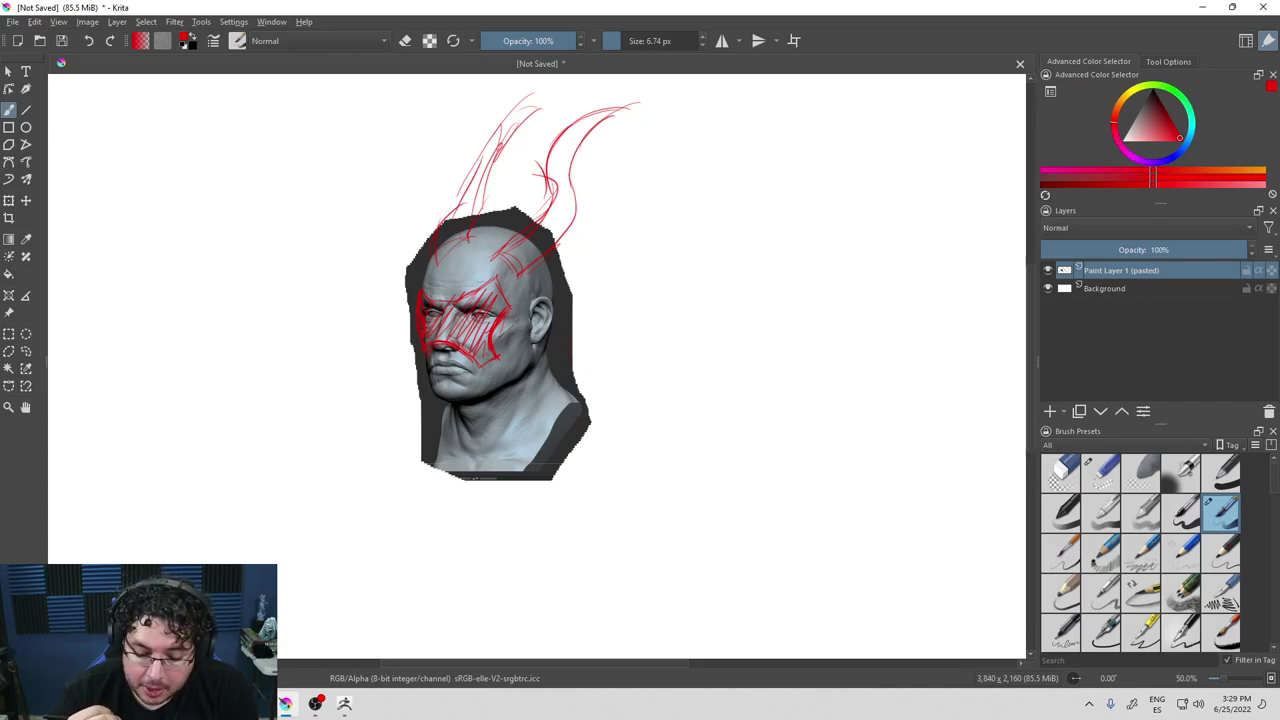
# Consult the addax photo and sketch a red muzzle guard around the bust's mouth and chin in Krita.
pyautogui.hotkey('alt', 'Tab')
pyautogui.hotkey('alt', 'Tab')
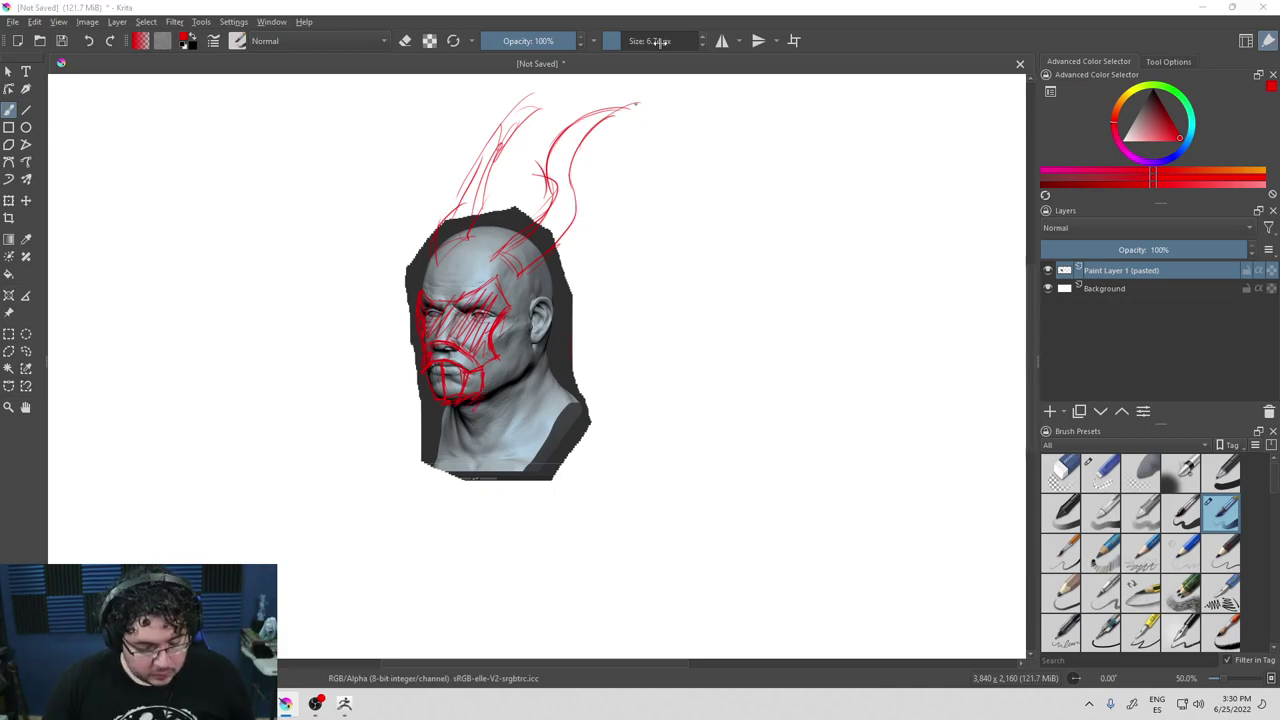
# Switch to Chrome and search Google Images for "xenoblade chronicles 3 armor" in a new tab.
pyautogui.hotkey('alt', 'Tab')
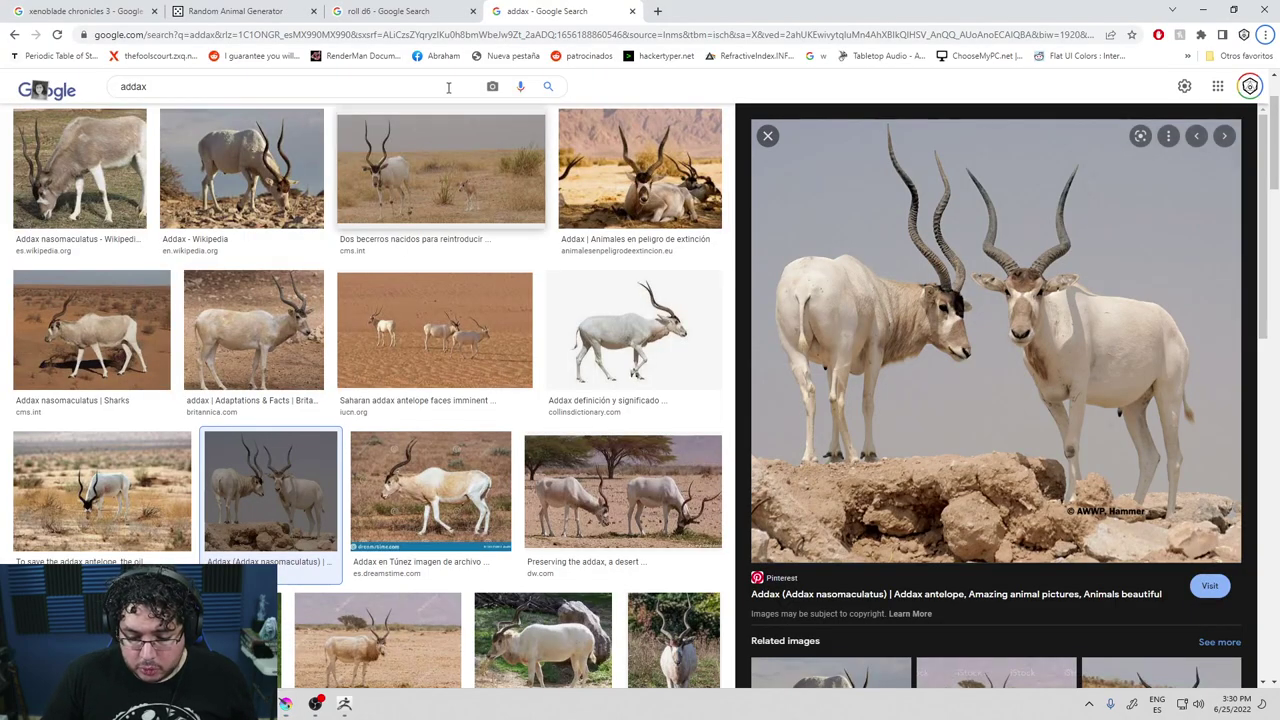
pyautogui.click(657, 11)
pyautogui.write('zenoblade')
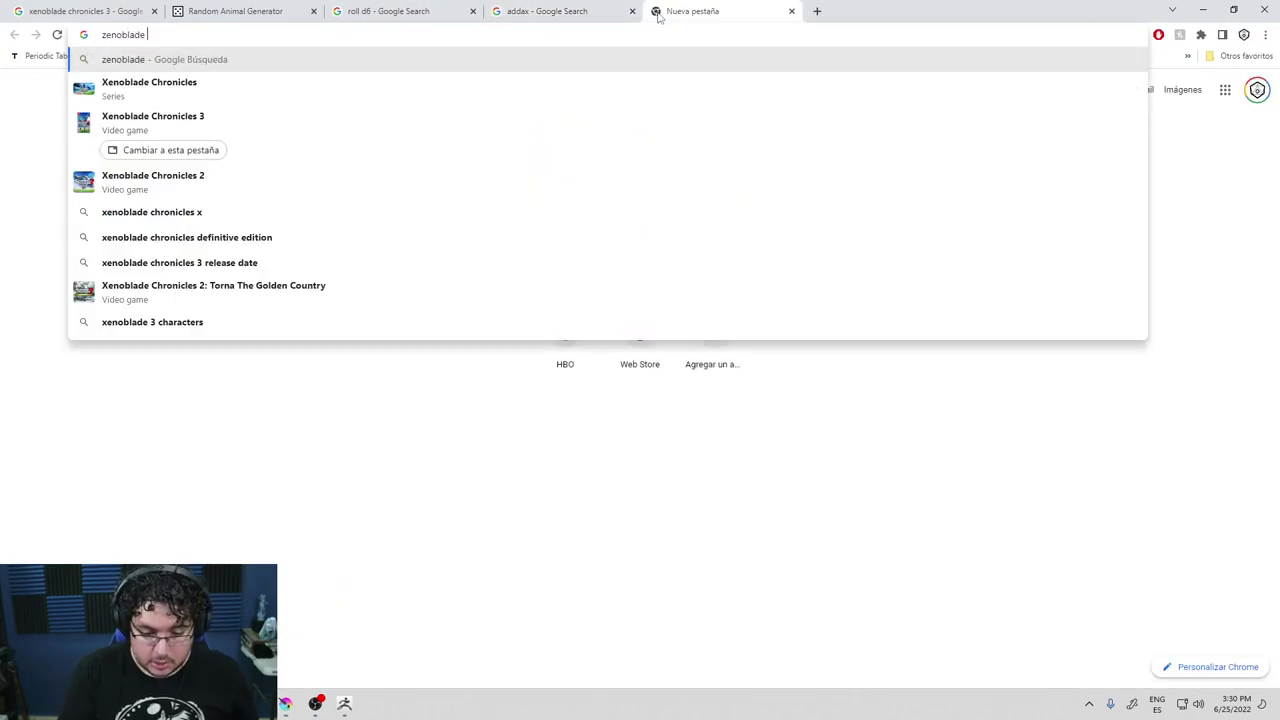
pyautogui.press('Down')
pyautogui.press('Down')
pyautogui.write('armor')
pyautogui.press('Return')
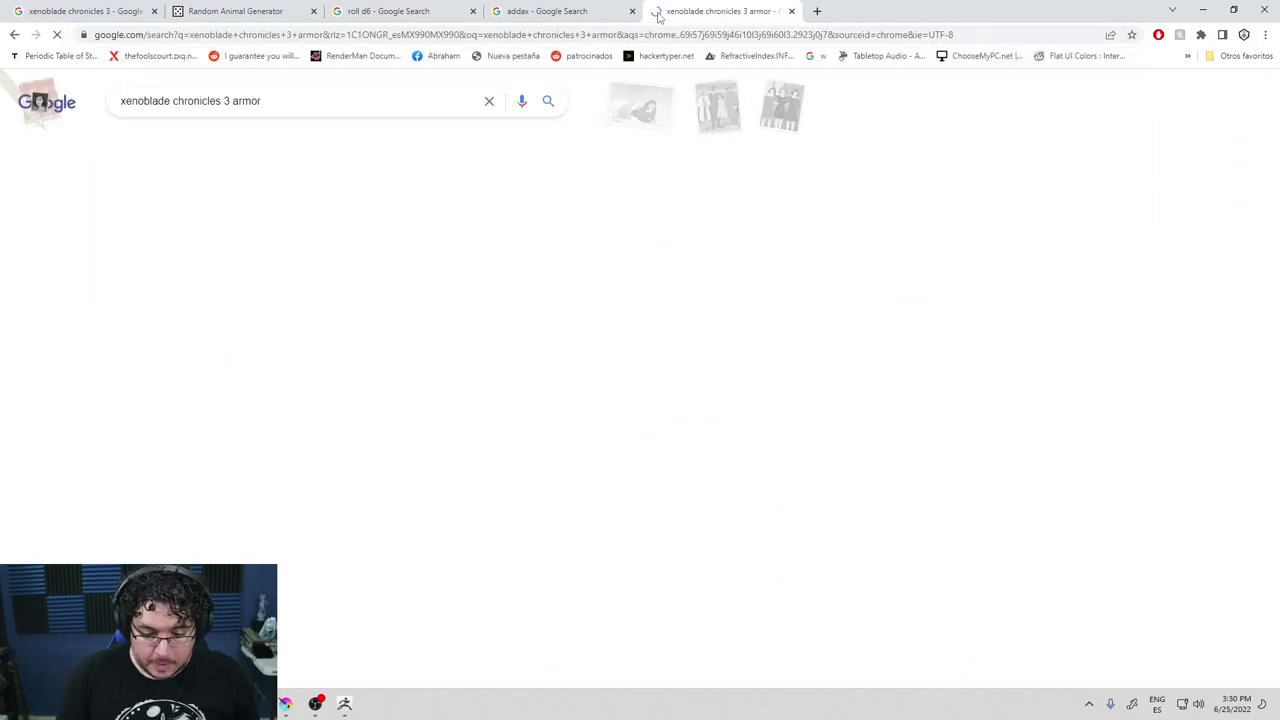
pyautogui.click(185, 141)
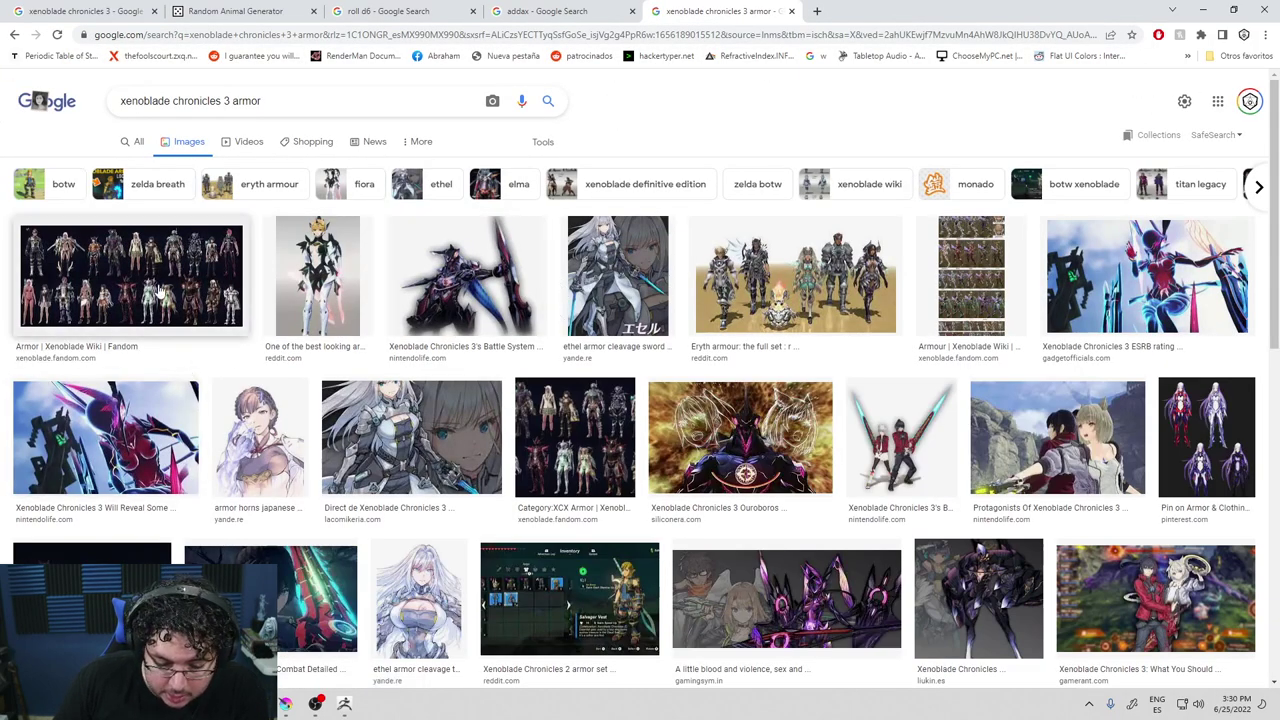
# Examine the Nintendo Life image of the red and blue armoured figure and the surrounding results, and return to Krita.
pyautogui.click(153, 438)
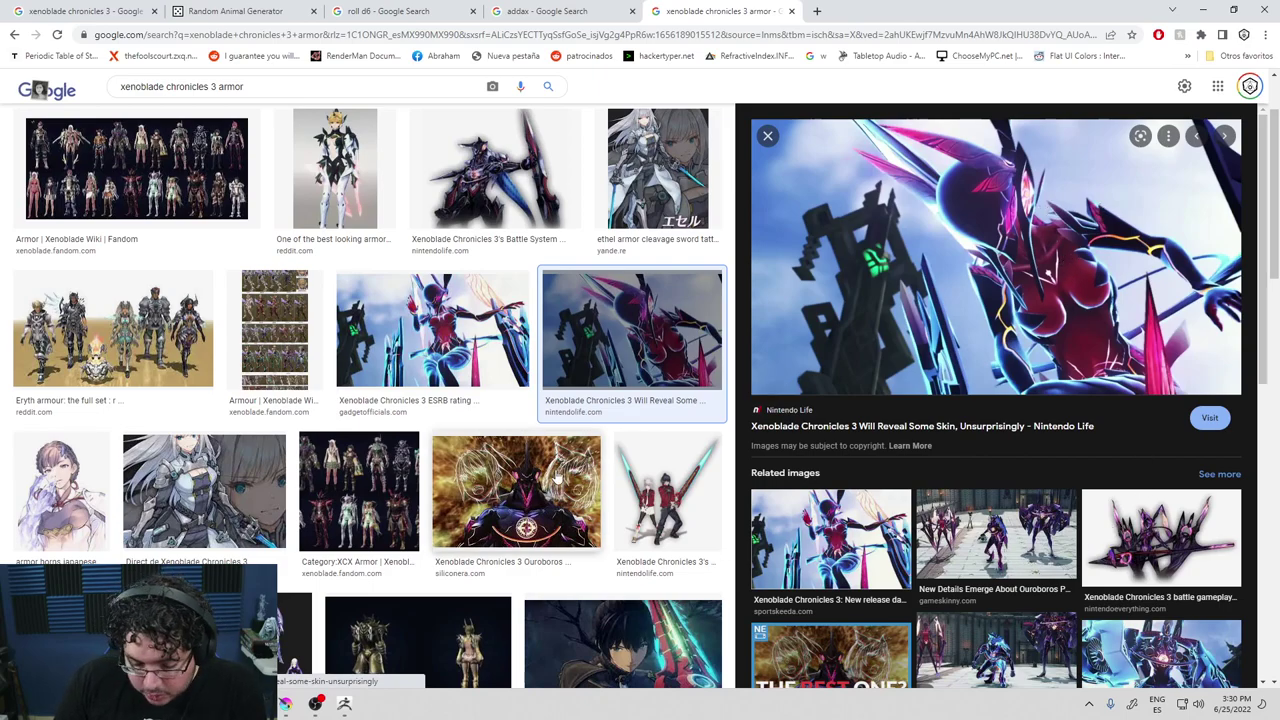
pyautogui.scroll(-3, 590, 480)
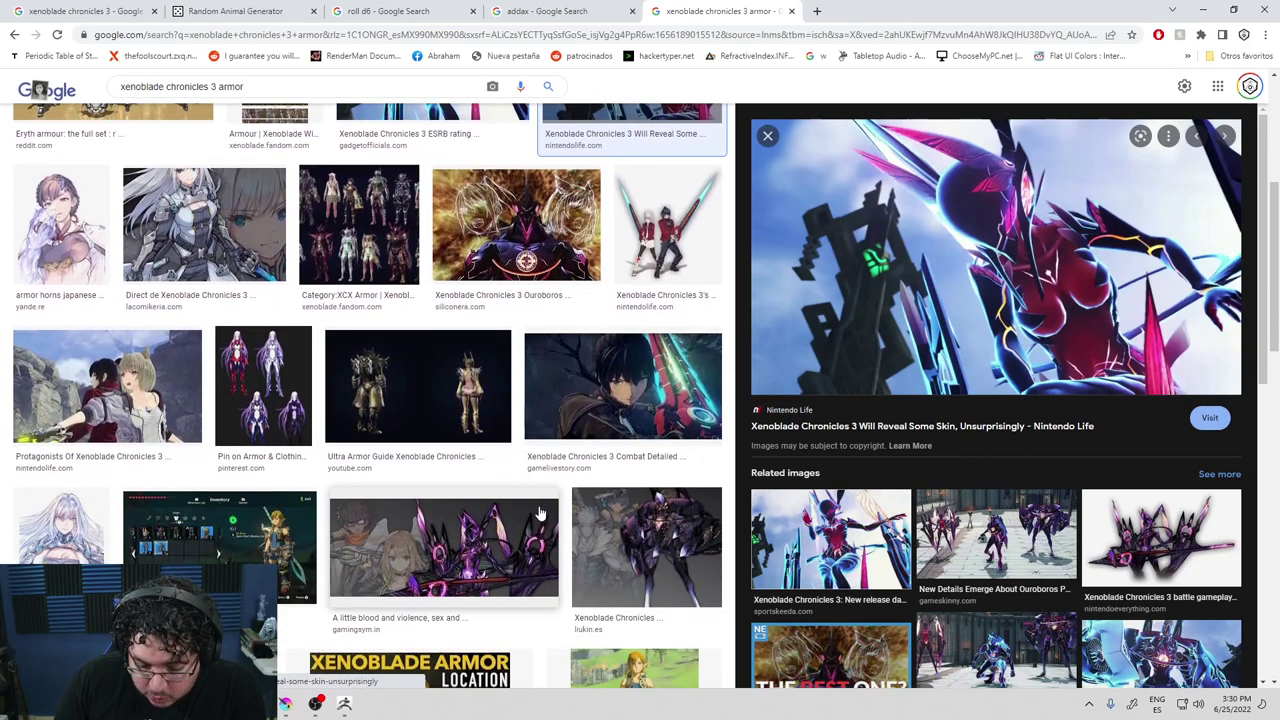
pyautogui.scroll(4, 337, 480)
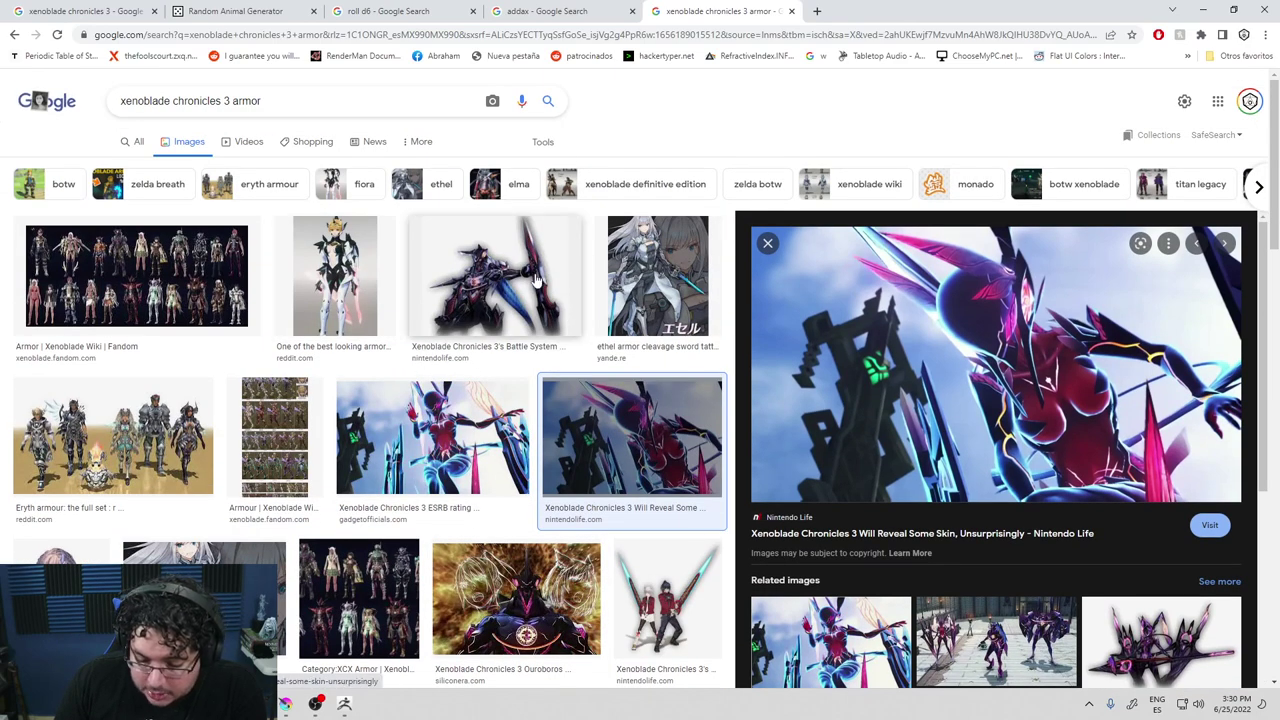
pyautogui.click(1172, 10)
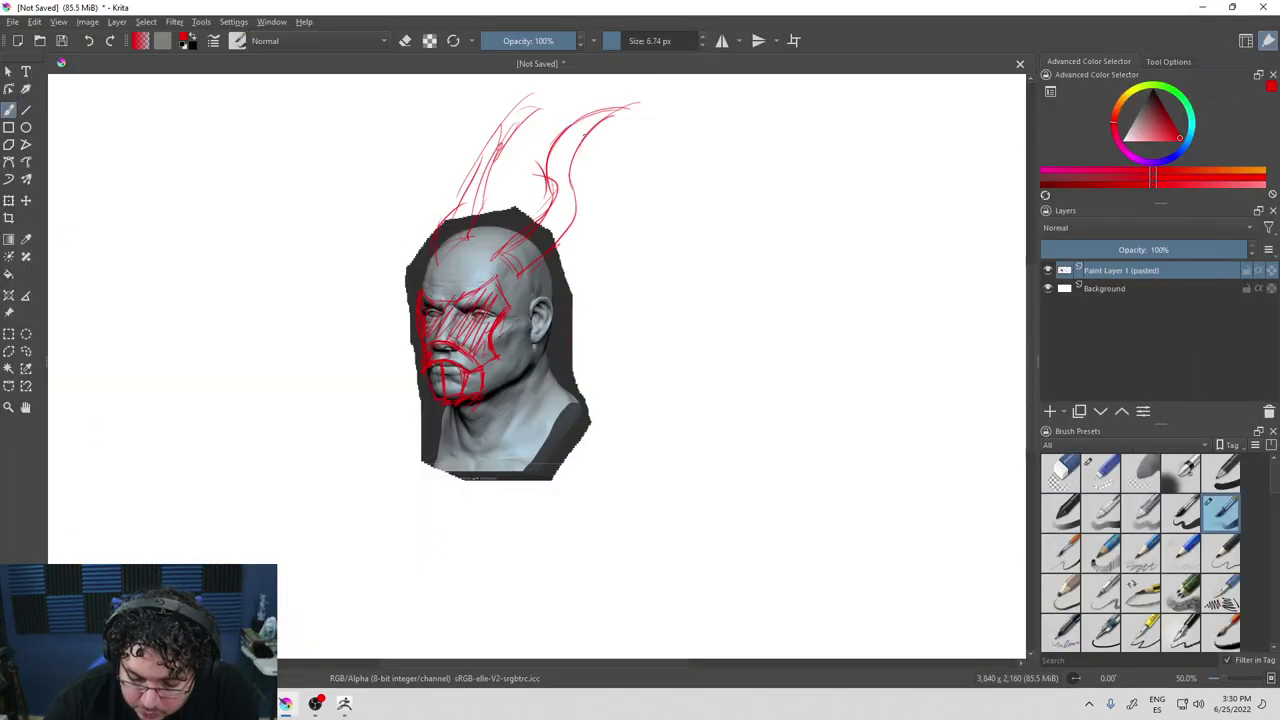
# Sketch a pointed red ear rising above the bust's near ear and a smaller one on the far side of the head.
pyautogui.moveTo(574, 242)
pyautogui.mouseDown()
pyautogui.moveTo(597, 220)
pyautogui.moveTo(562, 250)
pyautogui.mouseUp()
pyautogui.moveTo(526, 310)
pyautogui.mouseDown()
pyautogui.moveTo(517, 275)
pyautogui.moveTo(527, 310)
pyautogui.moveTo(590, 223)
pyautogui.moveTo(568, 272)
pyautogui.mouseUp()
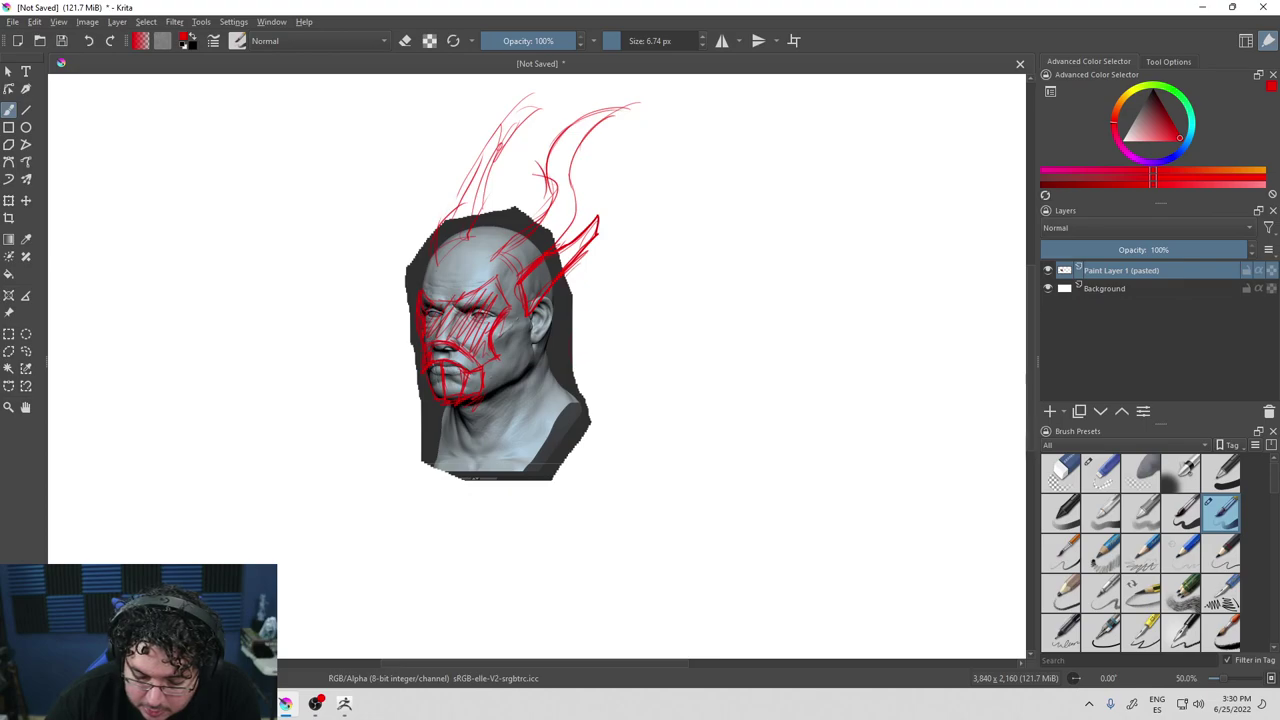
pyautogui.moveTo(489, 211); pyautogui.dragTo(506, 196)
pyautogui.moveTo(506, 197); pyautogui.dragTo(498, 217)
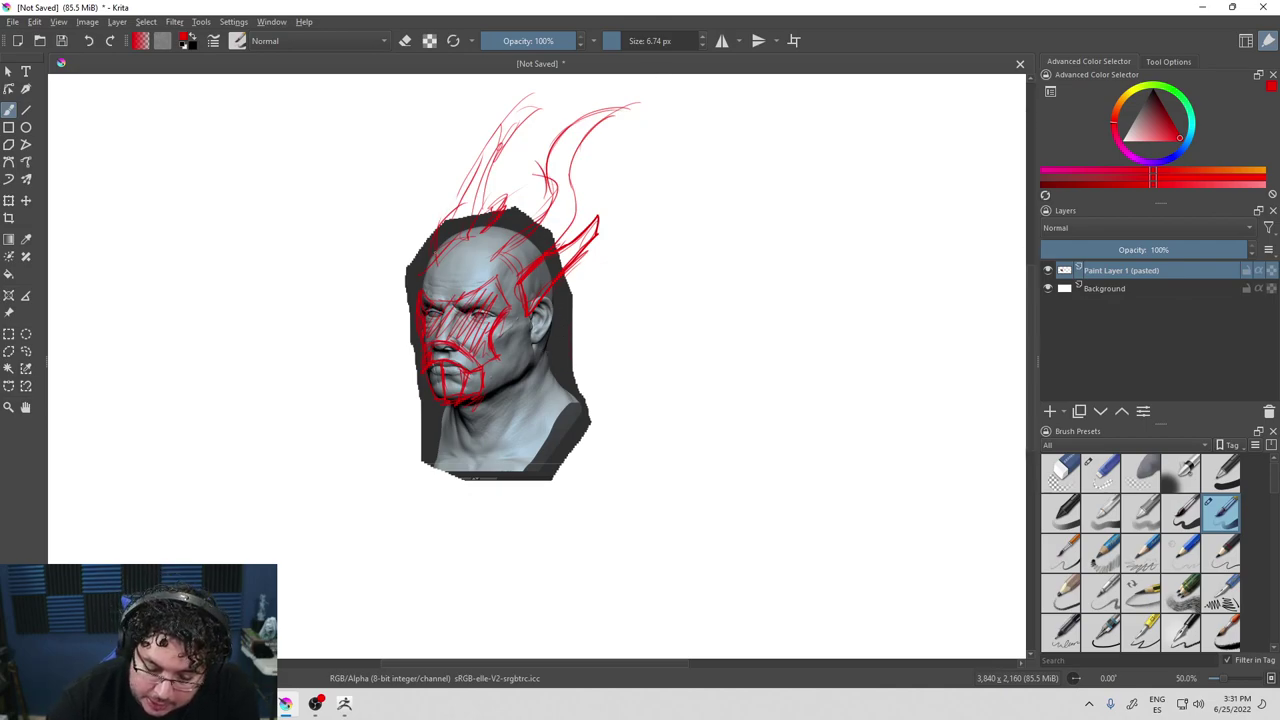
# Sketch red plate lines across the bust's forehead and fill the eye area with dense cross-hatching.
pyautogui.moveTo(440, 296); pyautogui.dragTo(467, 232)
pyautogui.moveTo(485, 288); pyautogui.dragTo(505, 243)
pyautogui.moveTo(430, 264); pyautogui.dragTo(440, 340)
pyautogui.moveTo(480, 290)
pyautogui.mouseDown()
pyautogui.moveTo(460, 342)
pyautogui.moveTo(486, 322)
pyautogui.mouseUp()
pyautogui.moveTo(504, 298); pyautogui.dragTo(442, 362)
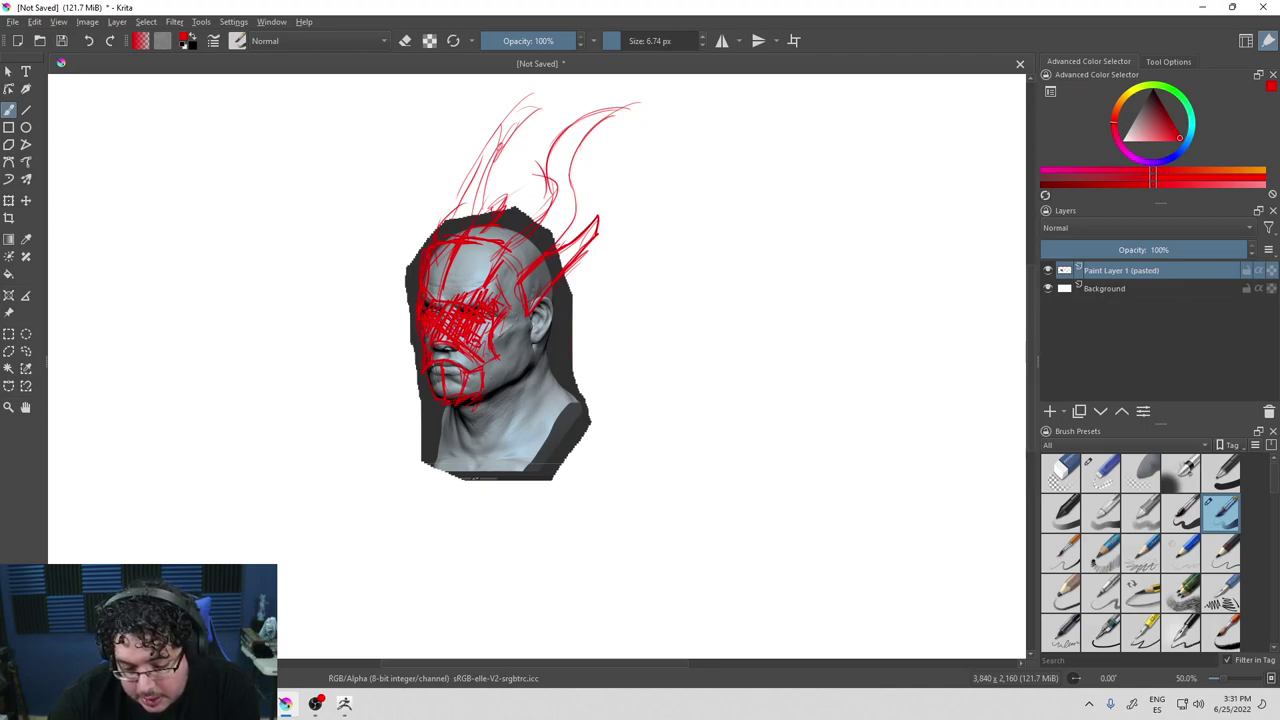
# Sketch the curved front profile of a helmet with a muzzle opening in the blank canvas area beside the bust.
pyautogui.click(26, 200)
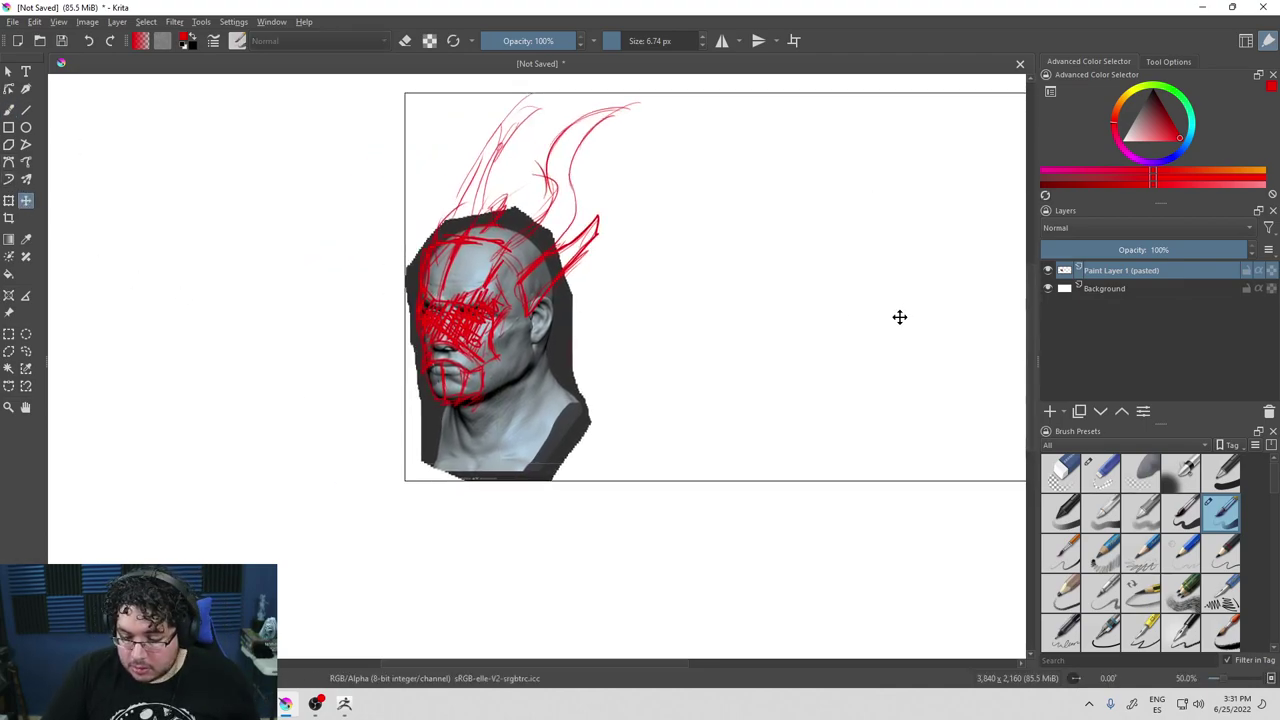
pyautogui.moveTo(649, 357)
pyautogui.mouseDown(button='middle')
pyautogui.moveTo(517, 386)
pyautogui.moveTo(543, 411)
pyautogui.mouseUp(button='middle')
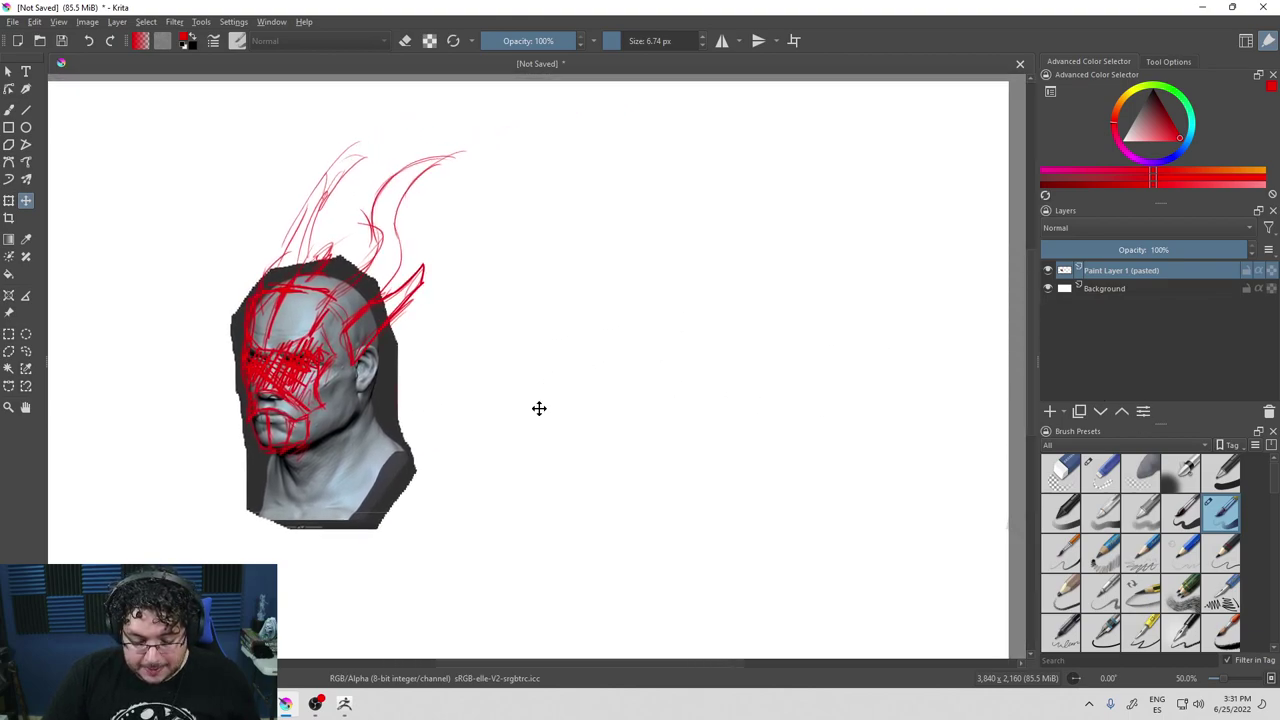
pyautogui.scroll(1, 539, 408)
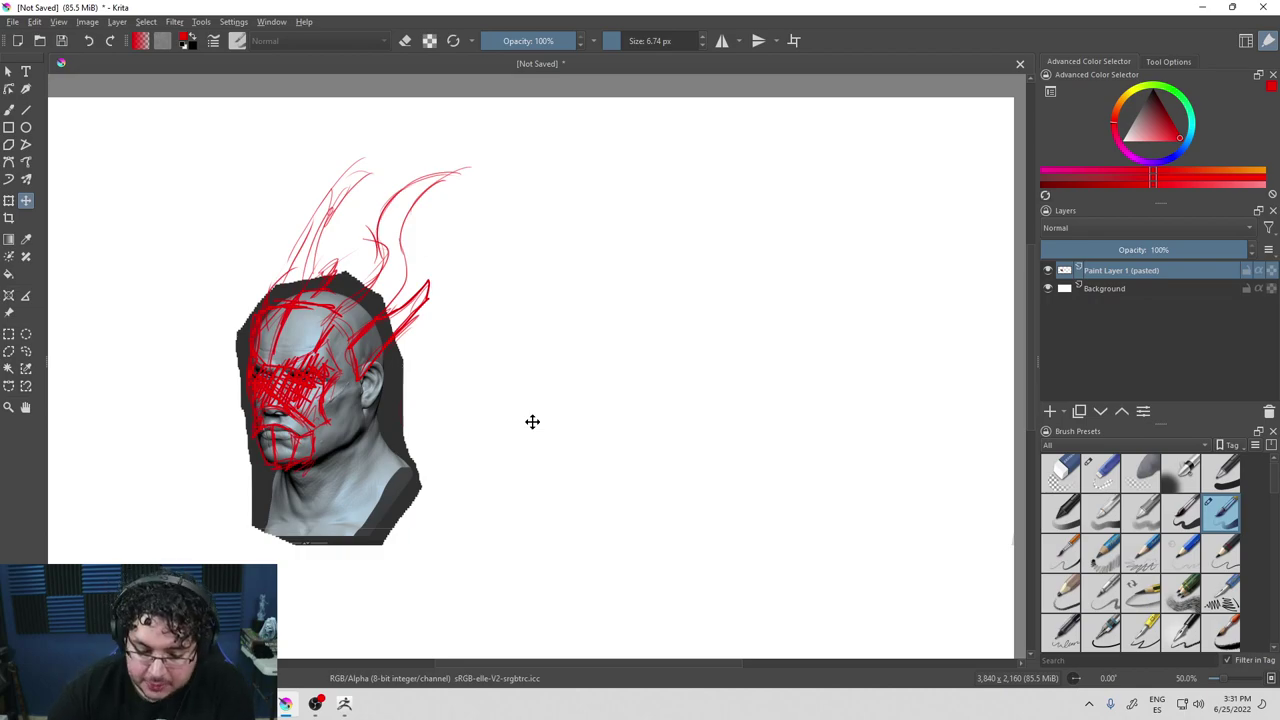
pyautogui.click(10, 112)
pyautogui.moveTo(563, 296)
pyautogui.mouseDown()
pyautogui.moveTo(585, 372)
pyautogui.moveTo(581, 260)
pyautogui.moveTo(562, 340)
pyautogui.moveTo(588, 386)
pyautogui.mouseUp()
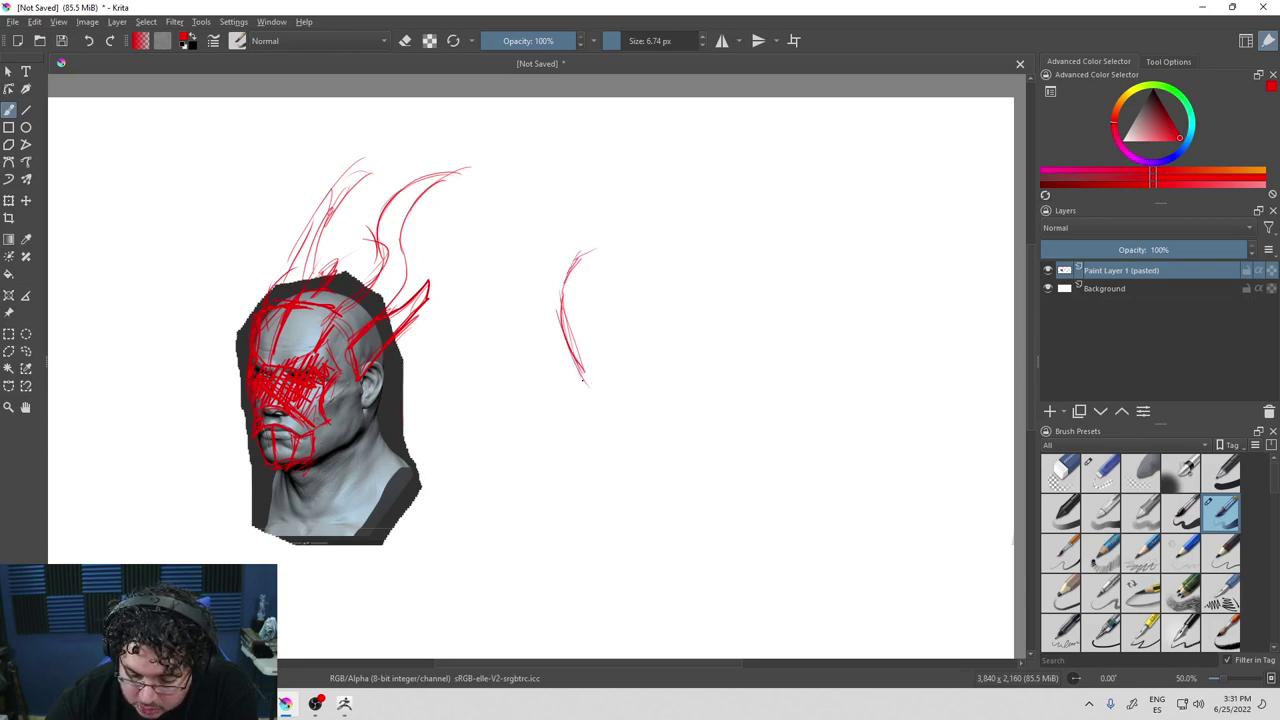
pyautogui.moveTo(588, 296)
pyautogui.mouseDown()
pyautogui.moveTo(560, 300)
pyautogui.moveTo(598, 284)
pyautogui.moveTo(588, 274)
pyautogui.moveTo(611, 303)
pyautogui.moveTo(597, 336)
pyautogui.moveTo(611, 349)
pyautogui.moveTo(586, 350)
pyautogui.mouseUp()
pyautogui.moveTo(562, 295); pyautogui.dragTo(565, 338)
pyautogui.moveTo(605, 301)
pyautogui.mouseDown()
pyautogui.moveTo(606, 347)
pyautogui.moveTo(598, 274)
pyautogui.moveTo(568, 344)
pyautogui.mouseUp()
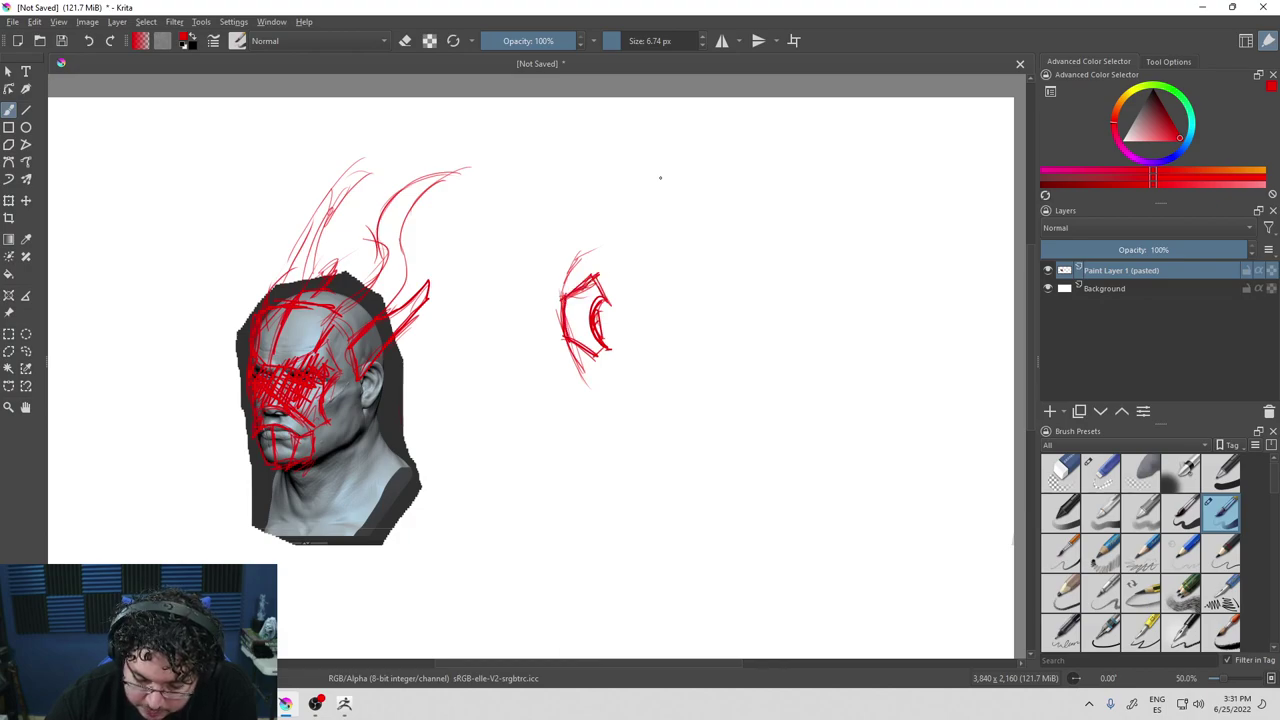
# Add an angular brow plate above the helmet's muzzle and a tapered, hatched cheek piece extending backwards from it.
pyautogui.moveTo(577, 268)
pyautogui.mouseDown()
pyautogui.moveTo(558, 296)
pyautogui.moveTo(606, 278)
pyautogui.mouseUp()
pyautogui.moveTo(578, 250); pyautogui.dragTo(625, 235)
pyautogui.moveTo(625, 236)
pyautogui.mouseDown()
pyautogui.moveTo(590, 286)
pyautogui.moveTo(626, 234)
pyautogui.mouseUp()
pyautogui.moveTo(606, 239)
pyautogui.mouseDown()
pyautogui.moveTo(576, 251)
pyautogui.moveTo(600, 280)
pyautogui.mouseUp()
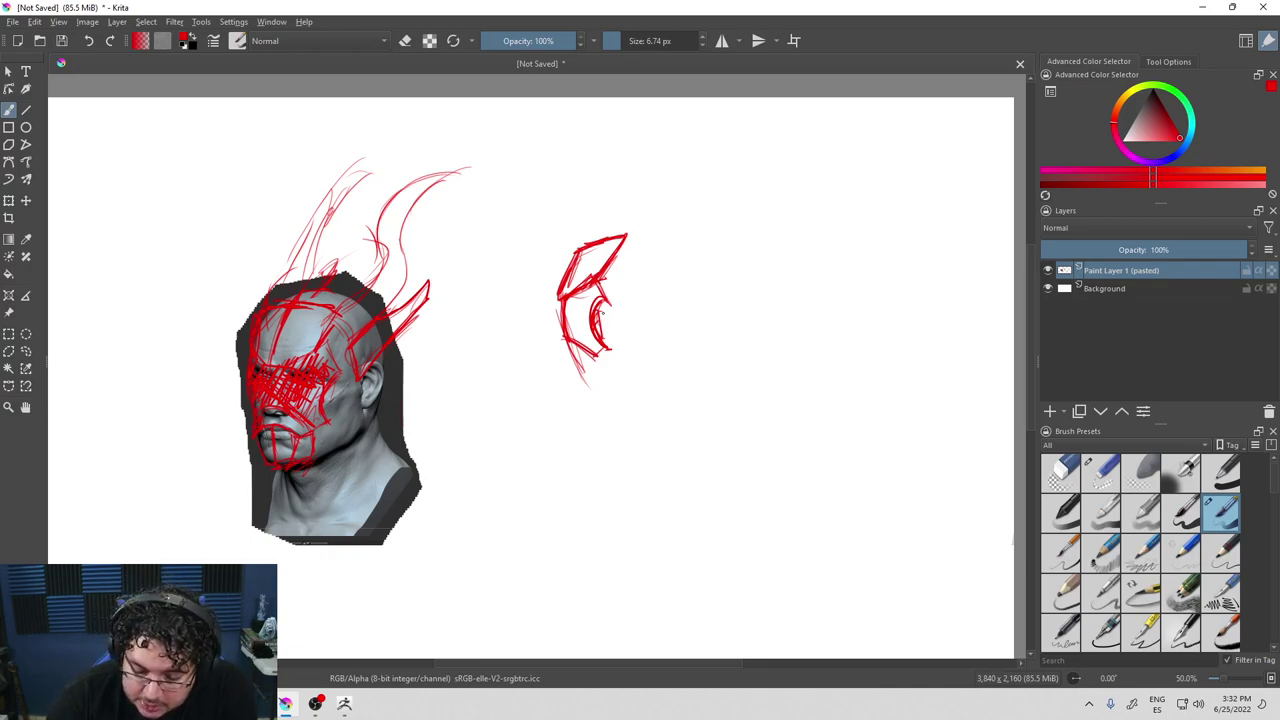
pyautogui.moveTo(603, 336)
pyautogui.mouseDown()
pyautogui.moveTo(649, 306)
pyautogui.moveTo(632, 299)
pyautogui.moveTo(651, 300)
pyautogui.mouseUp()
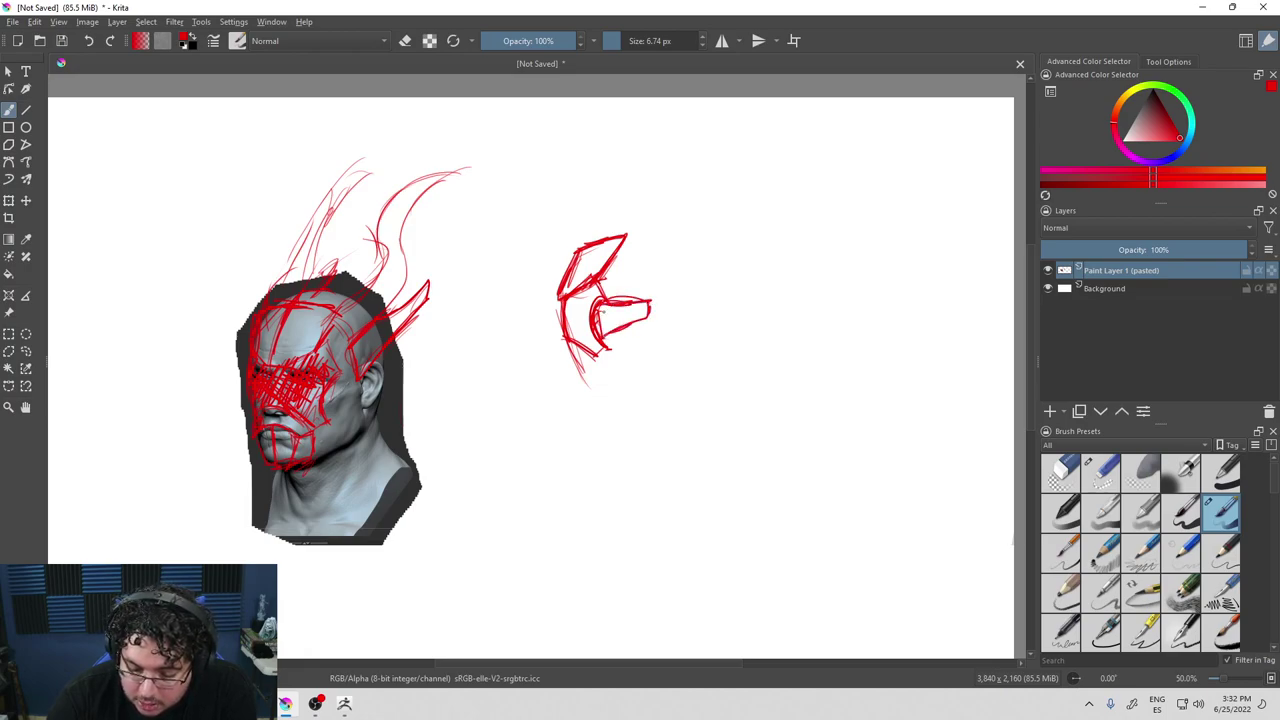
pyautogui.moveTo(602, 335)
pyautogui.mouseDown()
pyautogui.moveTo(648, 308)
pyautogui.moveTo(612, 323)
pyautogui.moveTo(626, 318)
pyautogui.mouseUp()
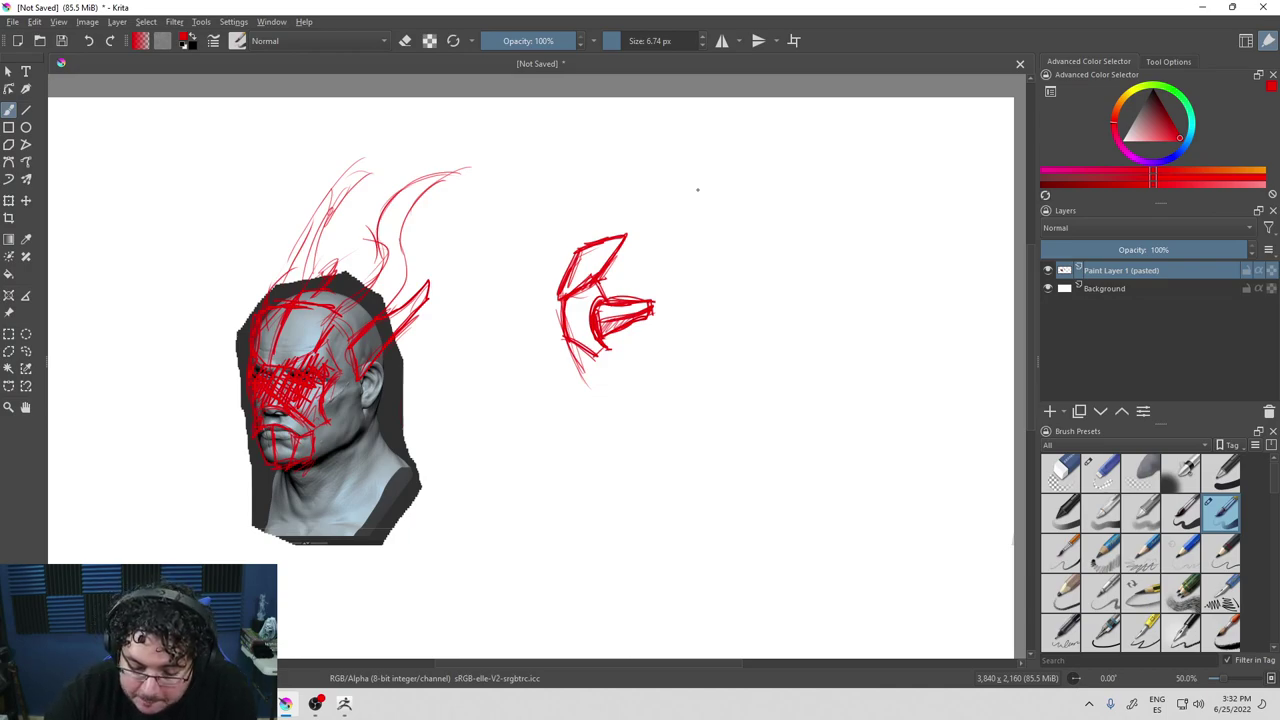
# Sketch a long wavy horn sweeping up and back from behind the brow plate, with stepped notches near its base.
pyautogui.moveTo(636, 262); pyautogui.dragTo(670, 269)
pyautogui.moveTo(630, 244); pyautogui.dragTo(733, 170)
pyautogui.moveTo(680, 210); pyautogui.dragTo(754, 150)
pyautogui.moveTo(638, 236)
pyautogui.mouseDown()
pyautogui.moveTo(800, 112)
pyautogui.moveTo(850, 107)
pyautogui.mouseUp()
pyautogui.moveTo(850, 108)
pyautogui.mouseDown()
pyautogui.moveTo(718, 176)
pyautogui.moveTo(626, 268)
pyautogui.moveTo(655, 278)
pyautogui.moveTo(710, 238)
pyautogui.moveTo(780, 128)
pyautogui.moveTo(732, 208)
pyautogui.moveTo(660, 270)
pyautogui.mouseUp()
pyautogui.moveTo(740, 178); pyautogui.dragTo(668, 266)
pyautogui.moveTo(764, 148)
pyautogui.mouseDown()
pyautogui.moveTo(660, 270)
pyautogui.moveTo(758, 137)
pyautogui.mouseUp()
pyautogui.moveTo(740, 180)
pyautogui.mouseDown()
pyautogui.moveTo(714, 222)
pyautogui.moveTo(786, 132)
pyautogui.moveTo(852, 110)
pyautogui.moveTo(730, 160)
pyautogui.moveTo(644, 240)
pyautogui.moveTo(662, 275)
pyautogui.moveTo(700, 210)
pyautogui.moveTo(658, 232)
pyautogui.moveTo(688, 260)
pyautogui.moveTo(692, 248)
pyautogui.mouseUp()
pyautogui.moveTo(700, 202); pyautogui.dragTo(710, 214)
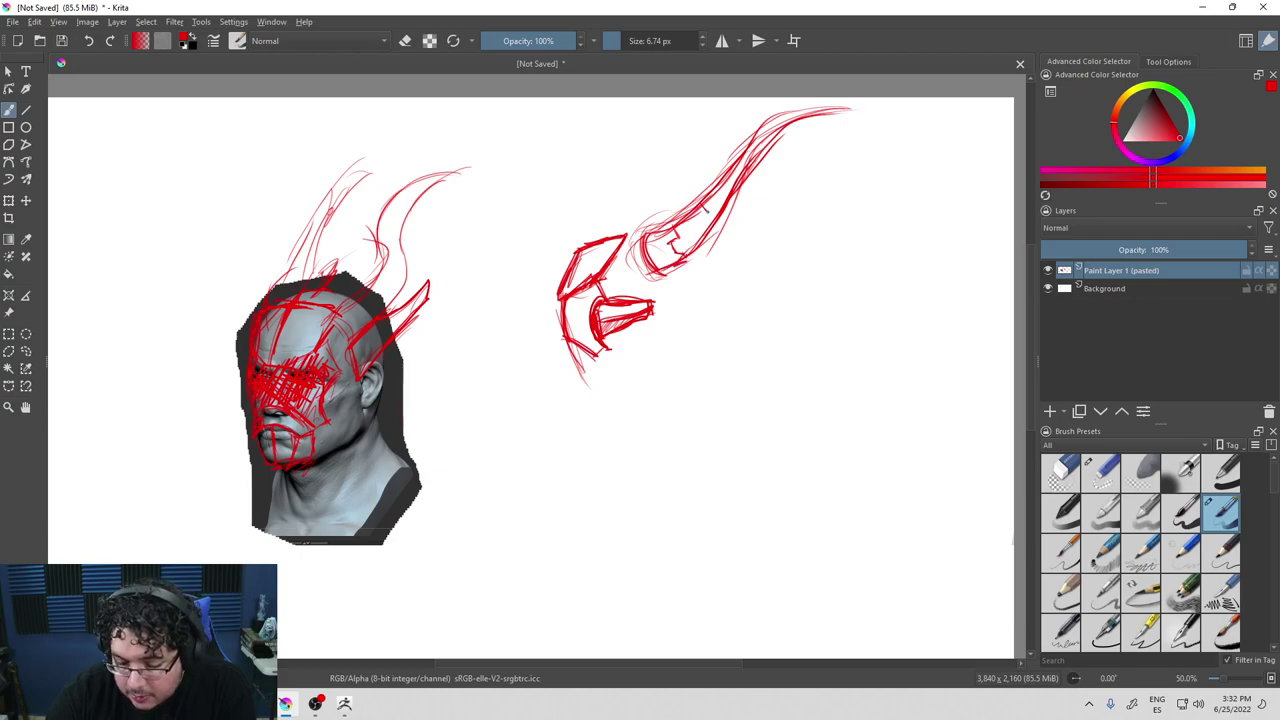
# Connect the brow plate to the horn base and, after consulting the Xenoblade armour image, sketch an angular ear plate behind the cheek piece.
pyautogui.moveTo(598, 240); pyautogui.dragTo(654, 220)
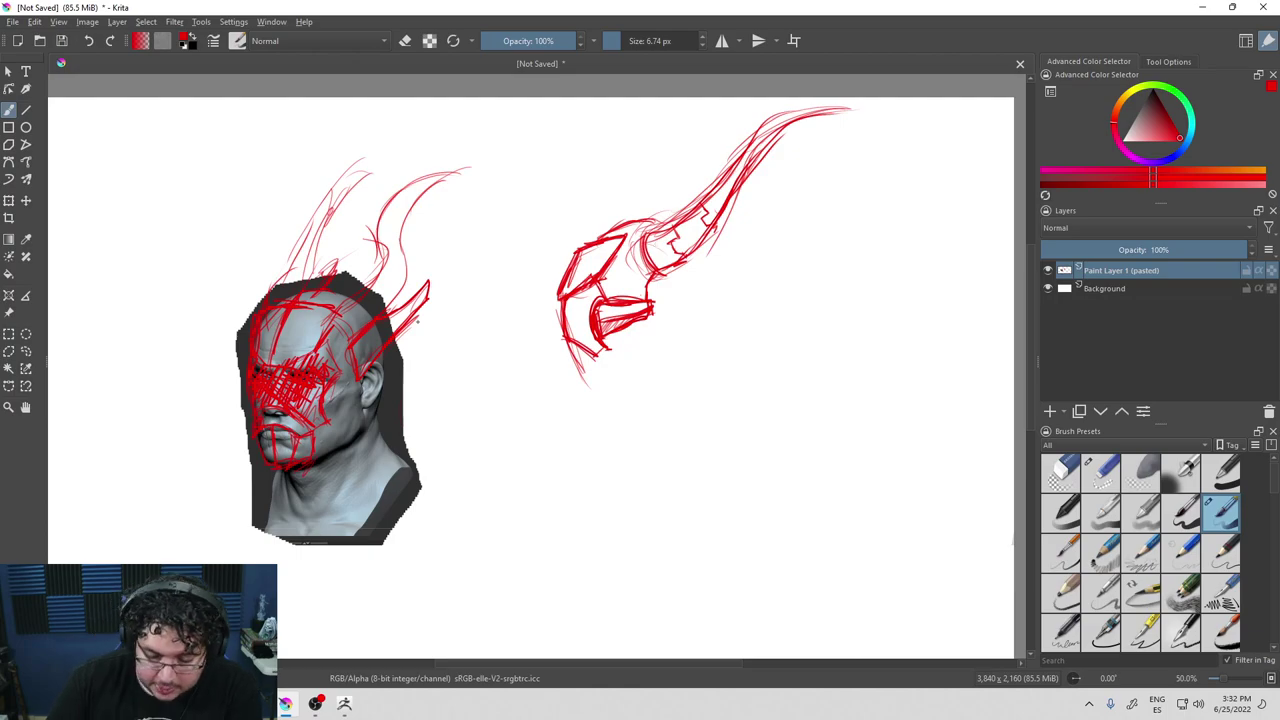
pyautogui.hotkey('alt', 'Tab')
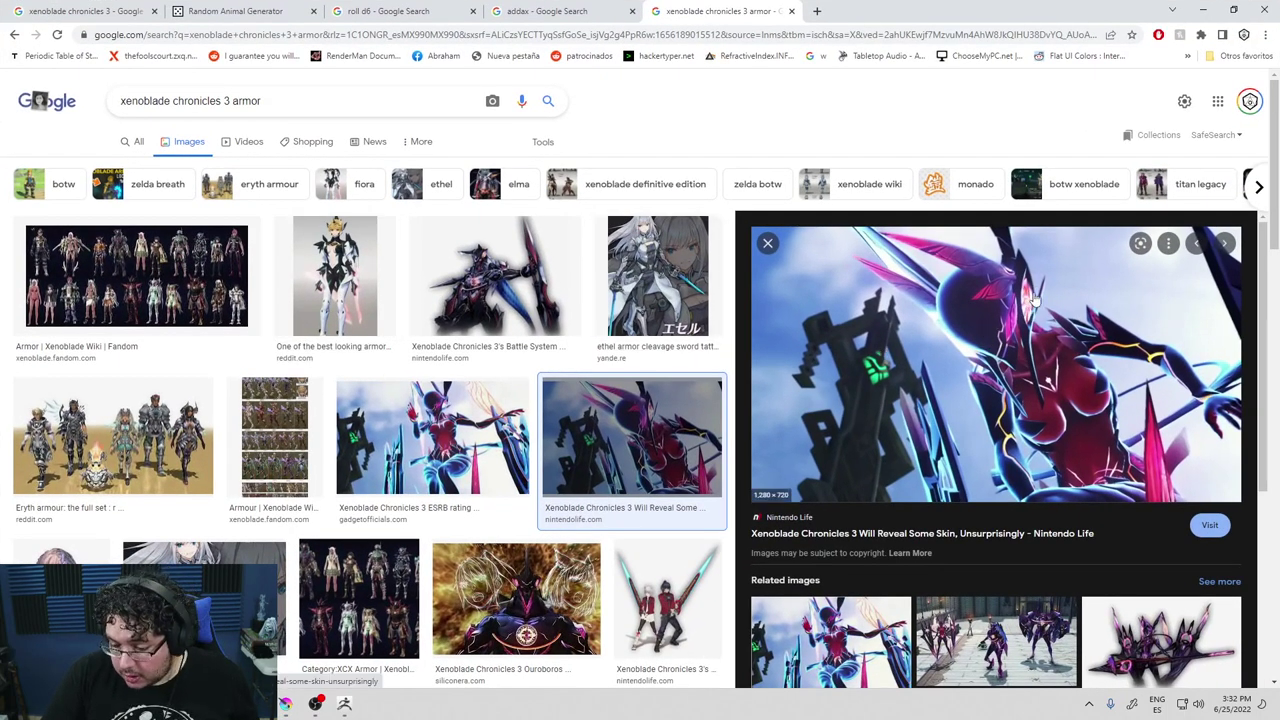
pyautogui.hotkey('alt', 'Tab')
pyautogui.moveTo(652, 304); pyautogui.dragTo(656, 321)
pyautogui.moveTo(656, 275)
pyautogui.mouseDown()
pyautogui.moveTo(708, 250)
pyautogui.moveTo(718, 262)
pyautogui.moveTo(675, 318)
pyautogui.mouseUp()
pyautogui.moveTo(717, 264)
pyautogui.mouseDown()
pyautogui.moveTo(655, 307)
pyautogui.moveTo(709, 259)
pyautogui.moveTo(672, 294)
pyautogui.mouseUp()
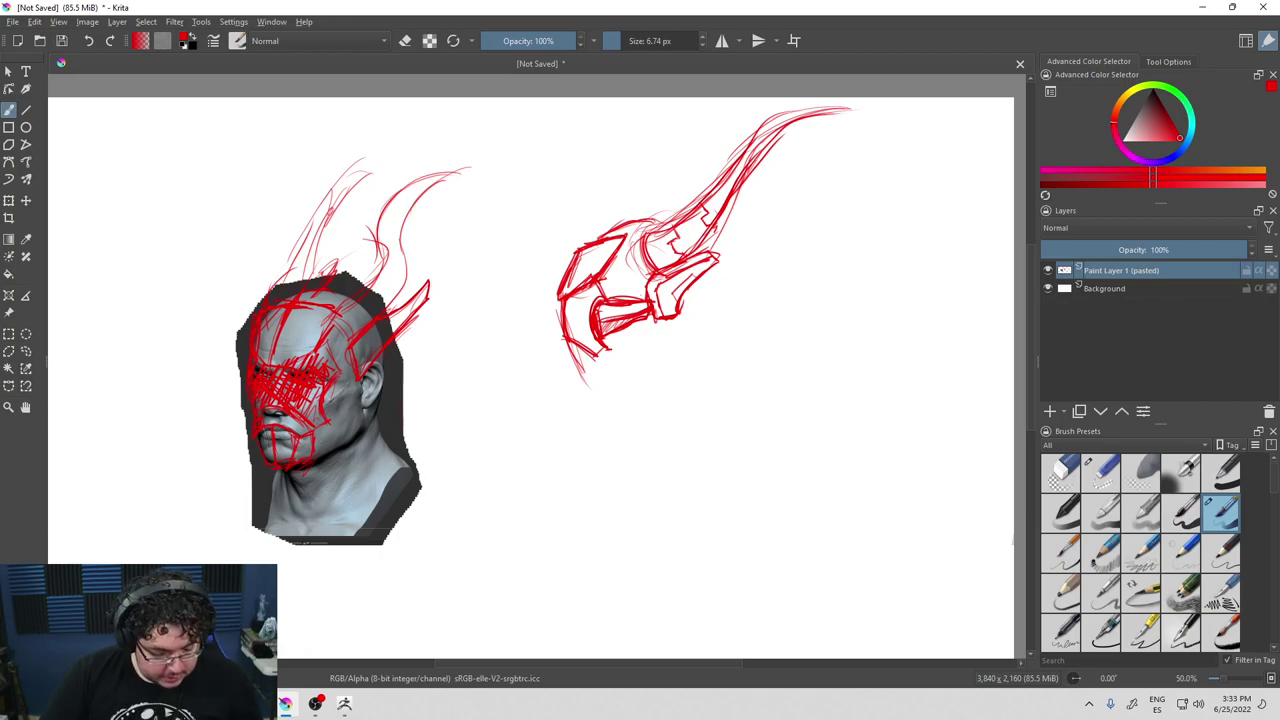
# Switch to Chrome and search Google Images for halo helmets in a new tab.
pyautogui.hotkey('alt', 'Tab')
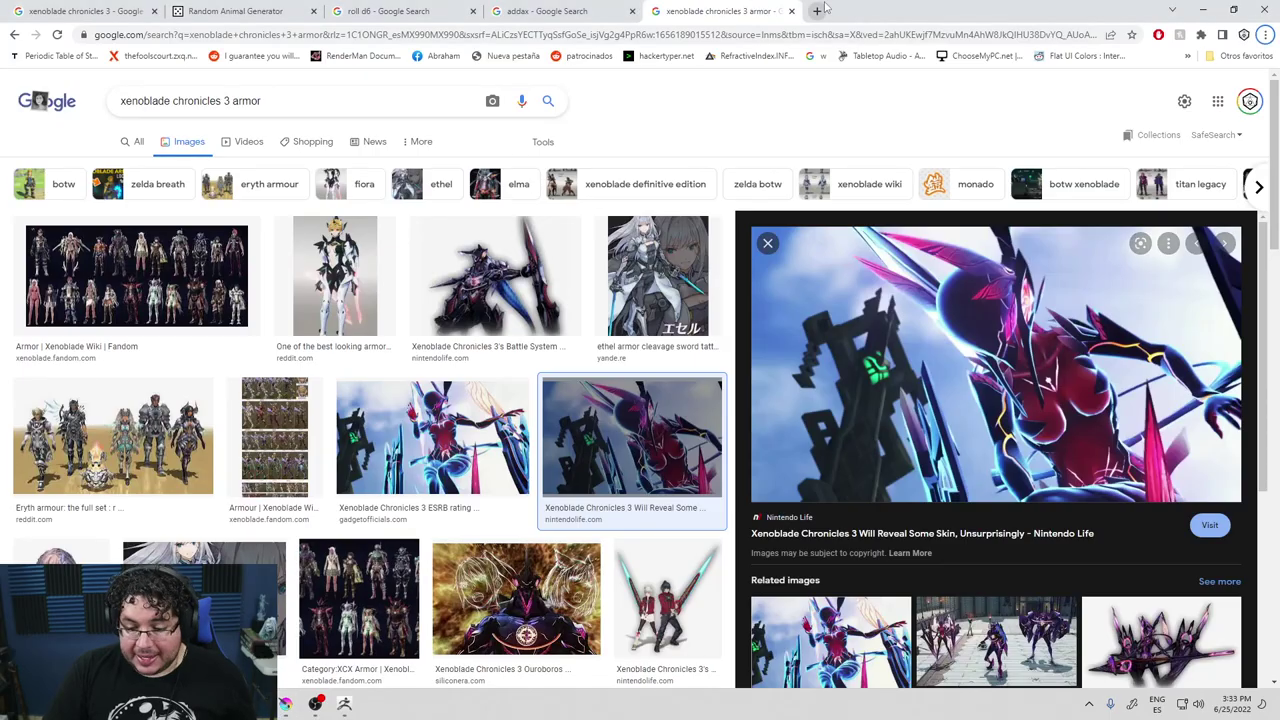
pyautogui.click(818, 11)
pyautogui.write('halo')
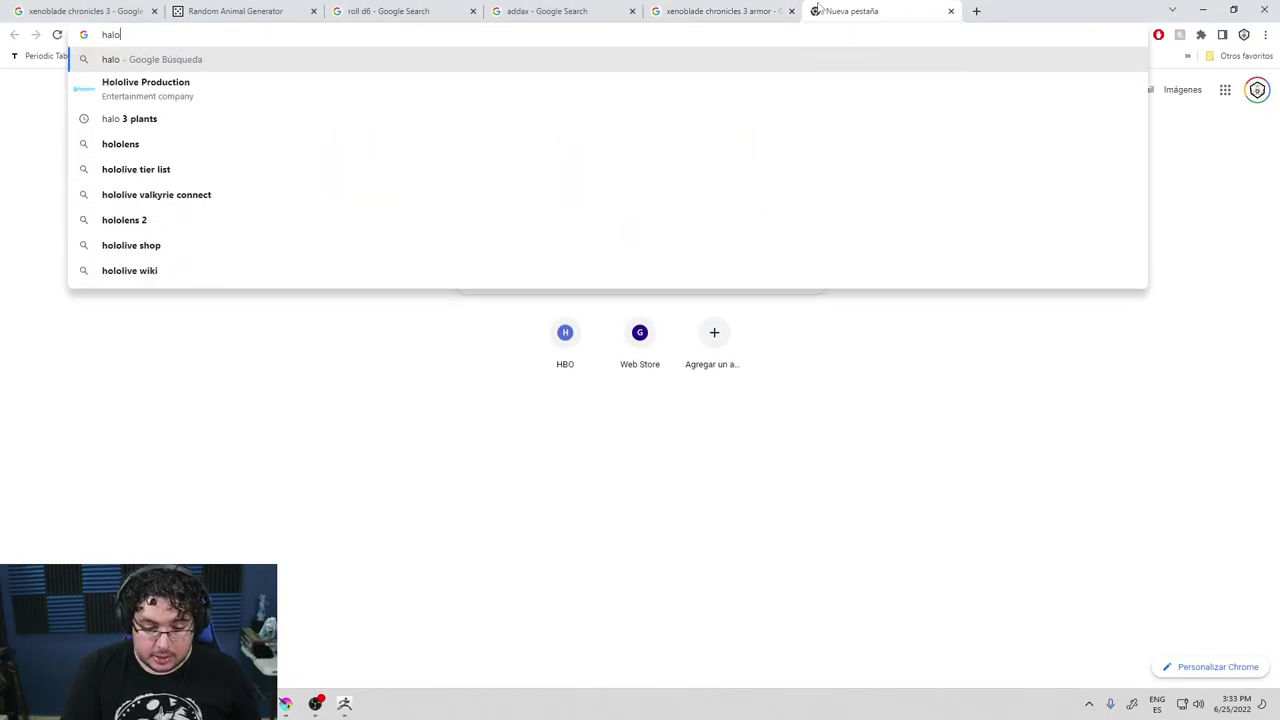
pyautogui.write('m helem')
pyautogui.press('BackSpace')
pyautogui.press('BackSpace')
pyautogui.write('mets')
pyautogui.press('Return')
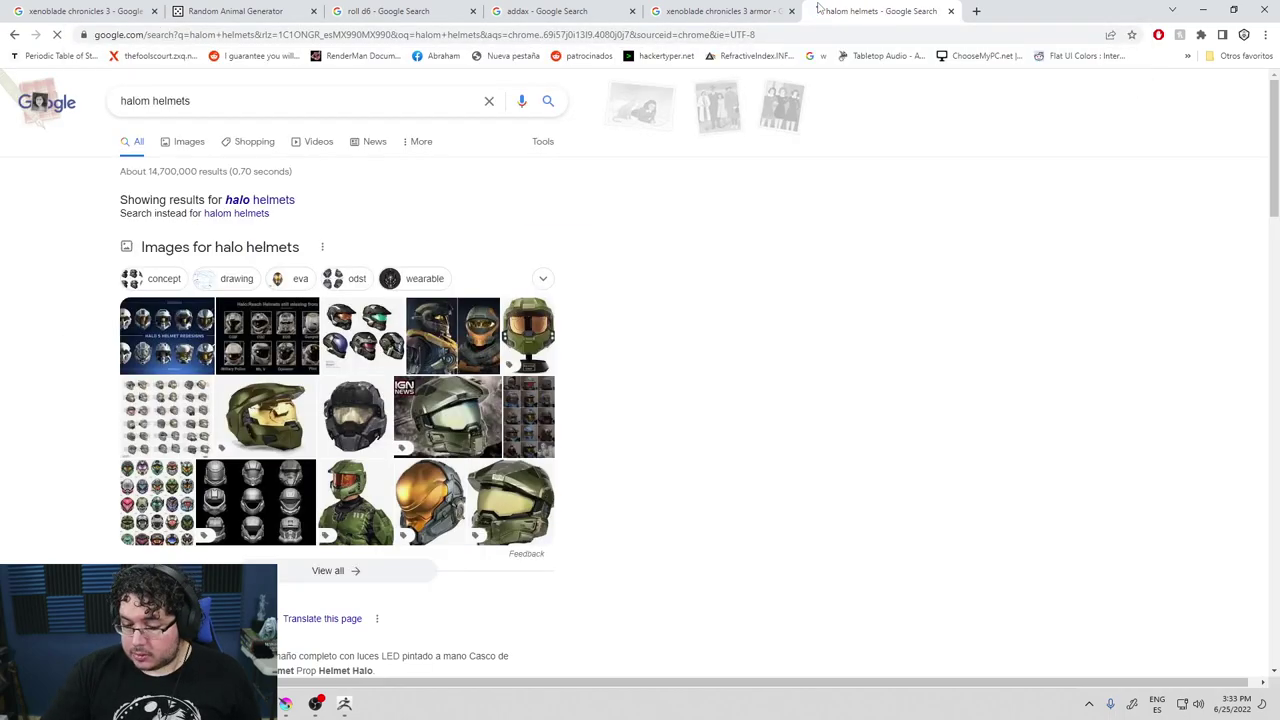
pyautogui.click(195, 142)
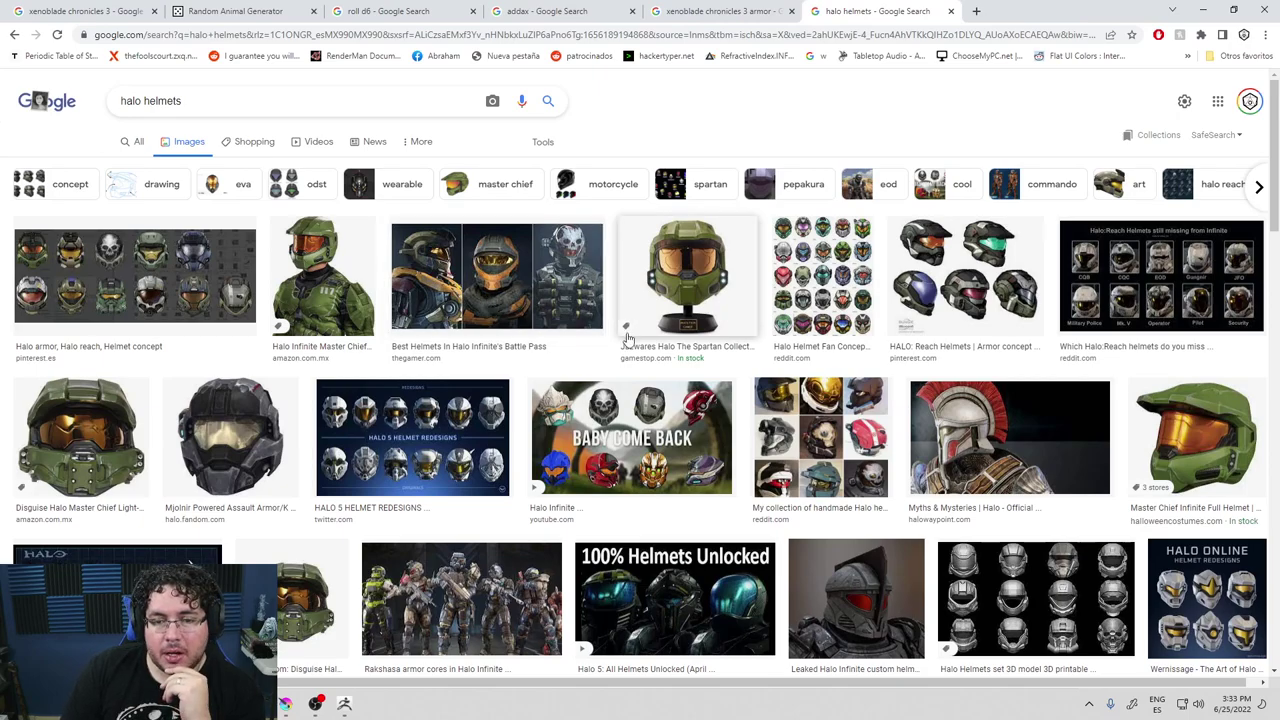
# Search Google for "edsfox" in a new tab, open the ArtStation portfolio and browse its artworks for armour and helmet ideas.
pyautogui.click(976, 11)
pyautogui.write('edsfox')
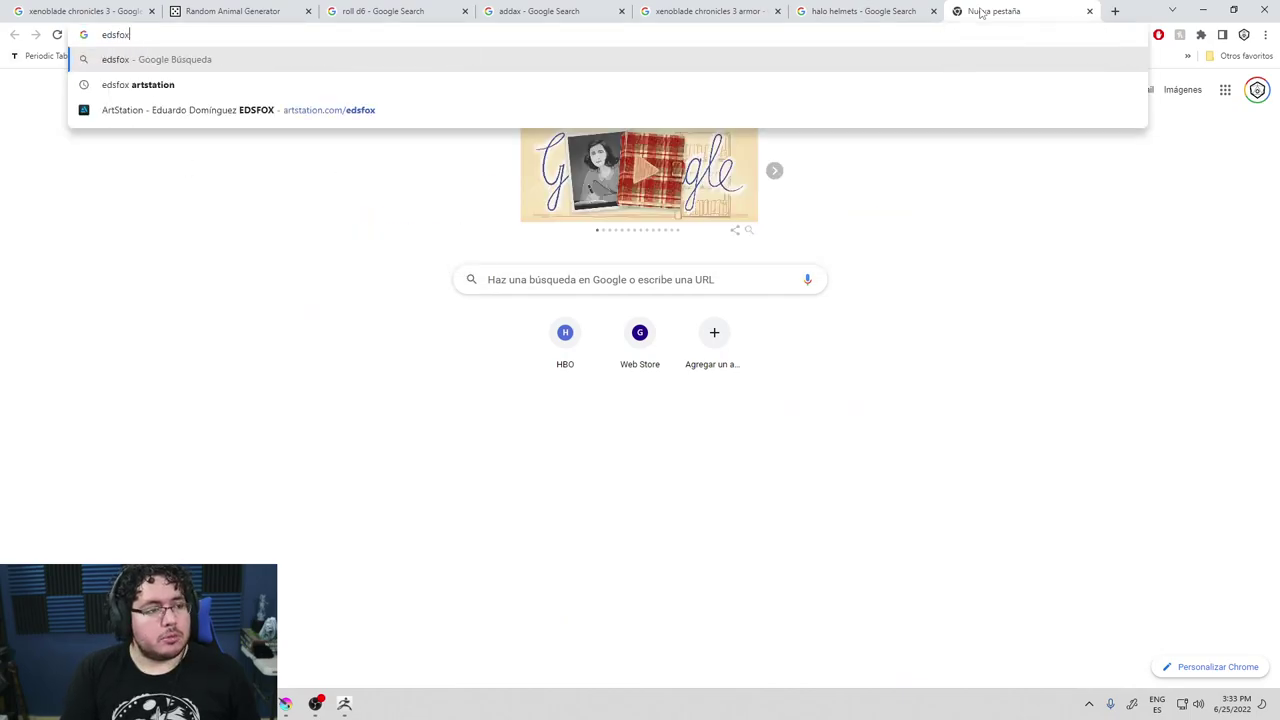
pyautogui.press('Return')
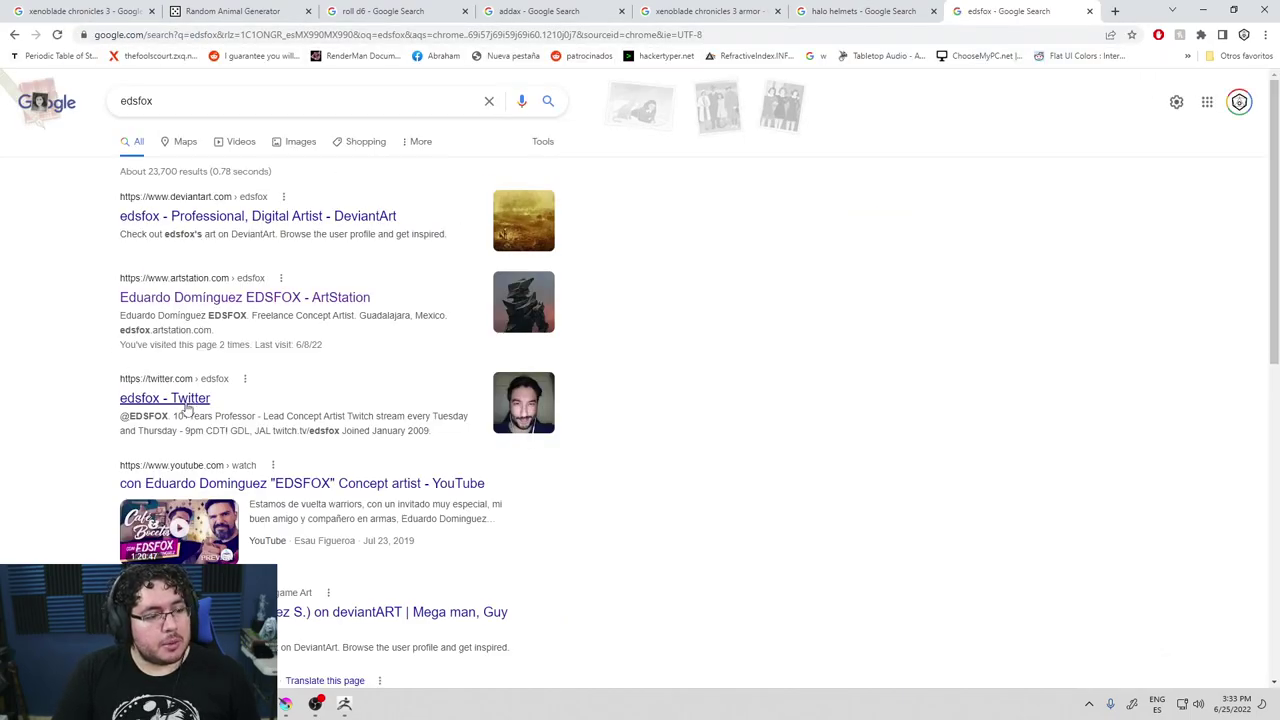
pyautogui.click(204, 300)
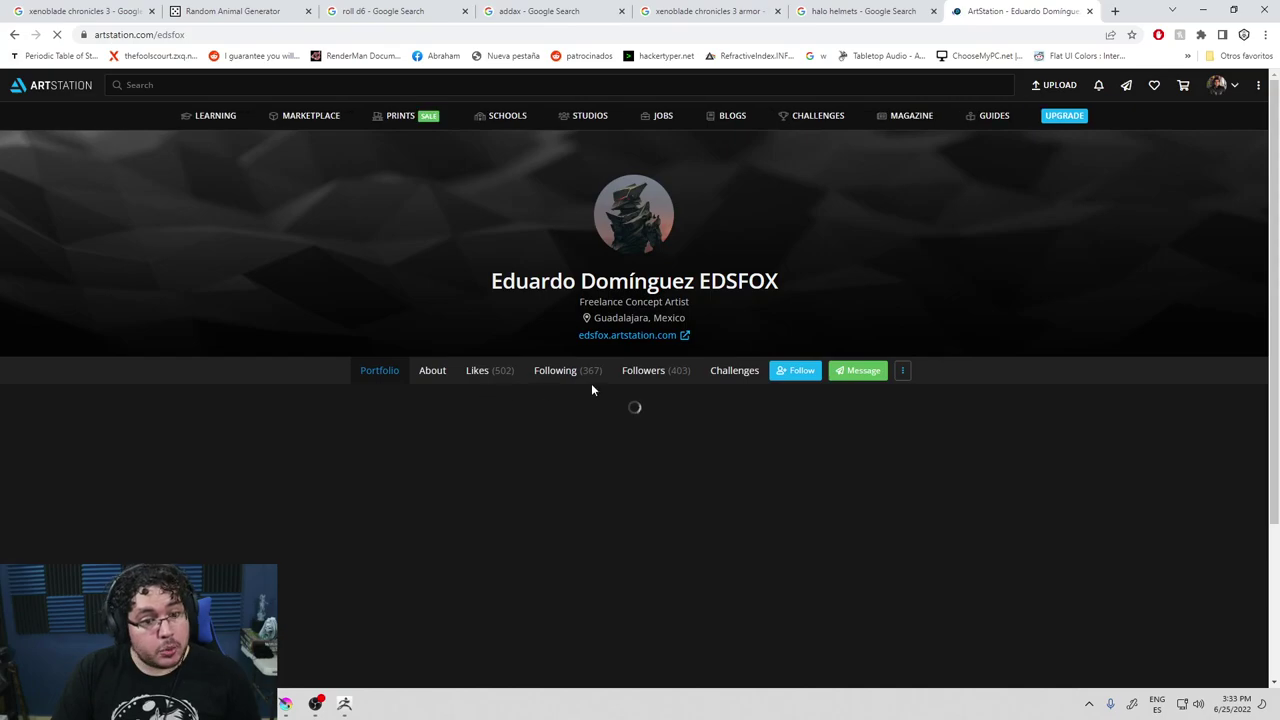
pyautogui.scroll(-2, 713, 440)
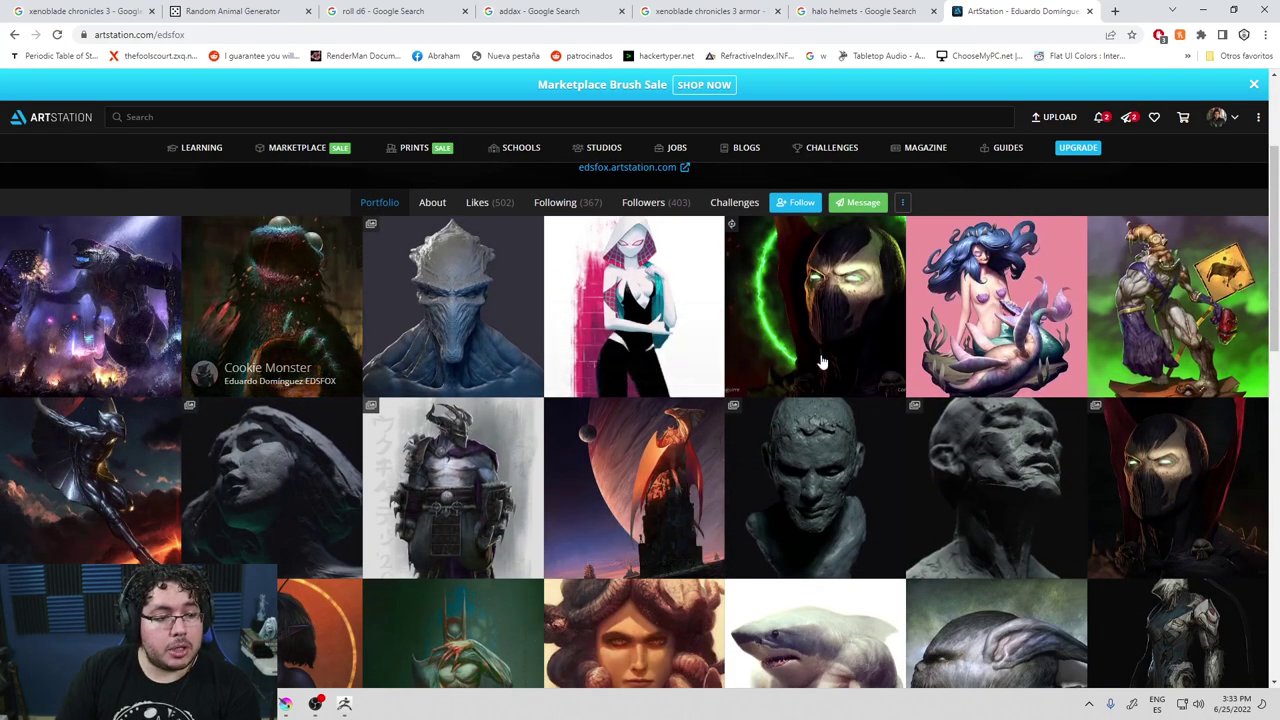
pyautogui.scroll(-3, 866, 446)
pyautogui.scroll(-5, 866, 446)
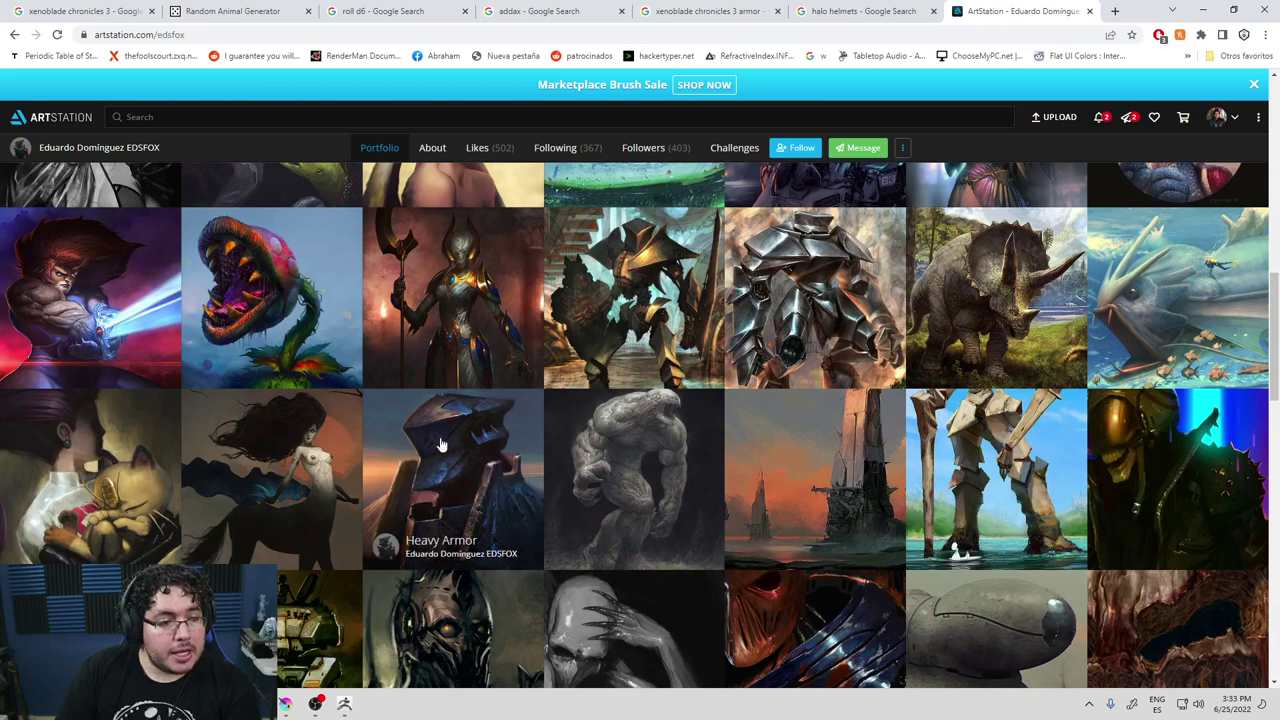
pyautogui.scroll(-2, 500, 412)
pyautogui.scroll(-7, 500, 412)
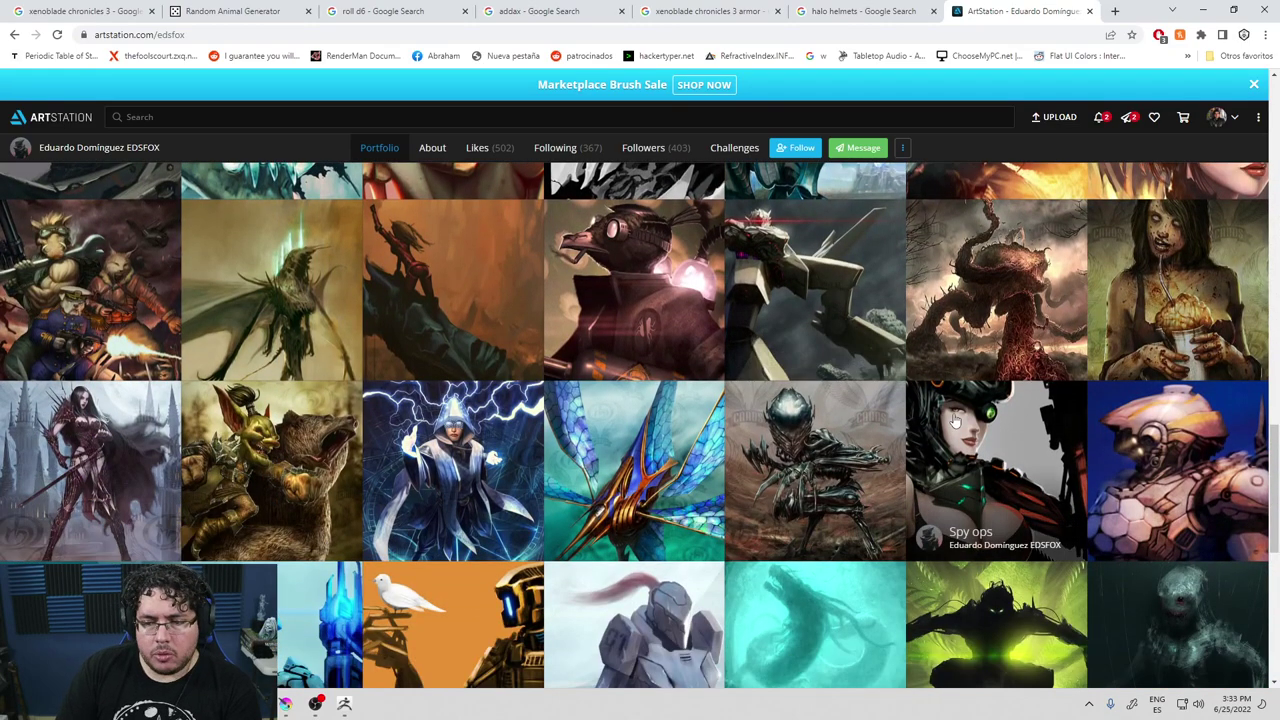
pyautogui.scroll(-1, 1000, 450)
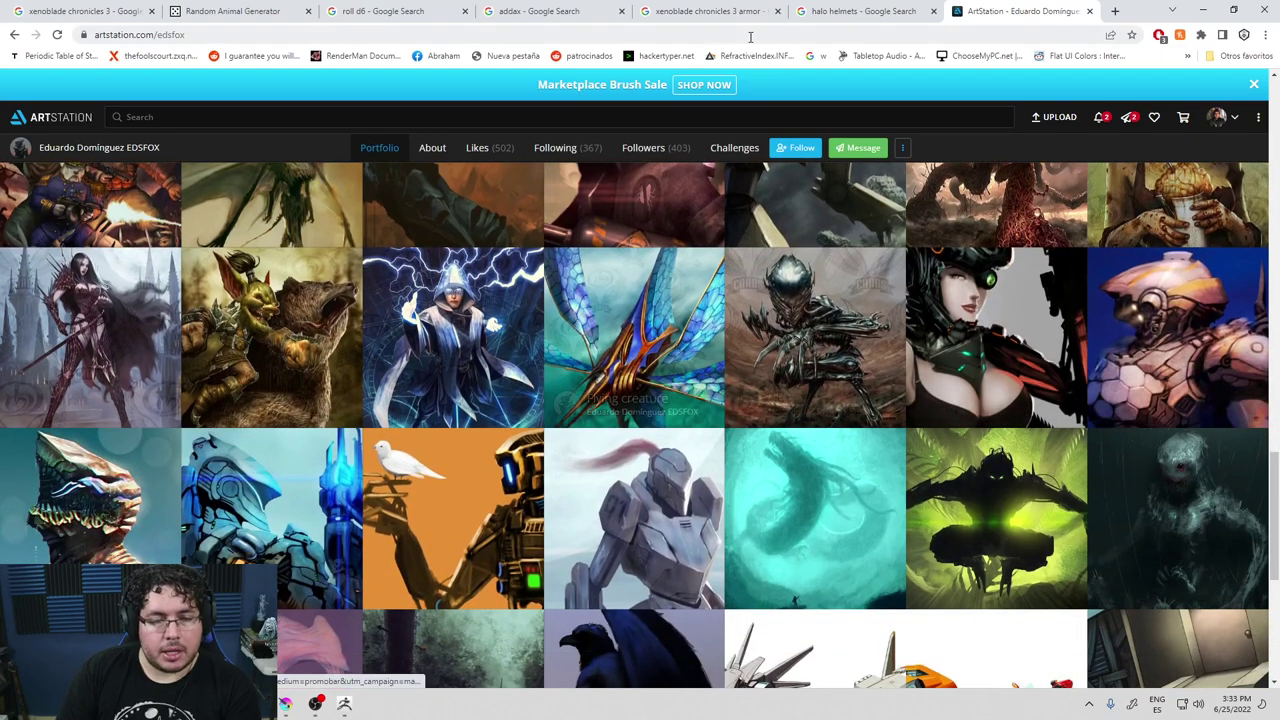
# Return to the halo helmets image results and enlarge the HALO: Reach Helmets armor concept.
pyautogui.click(868, 11)
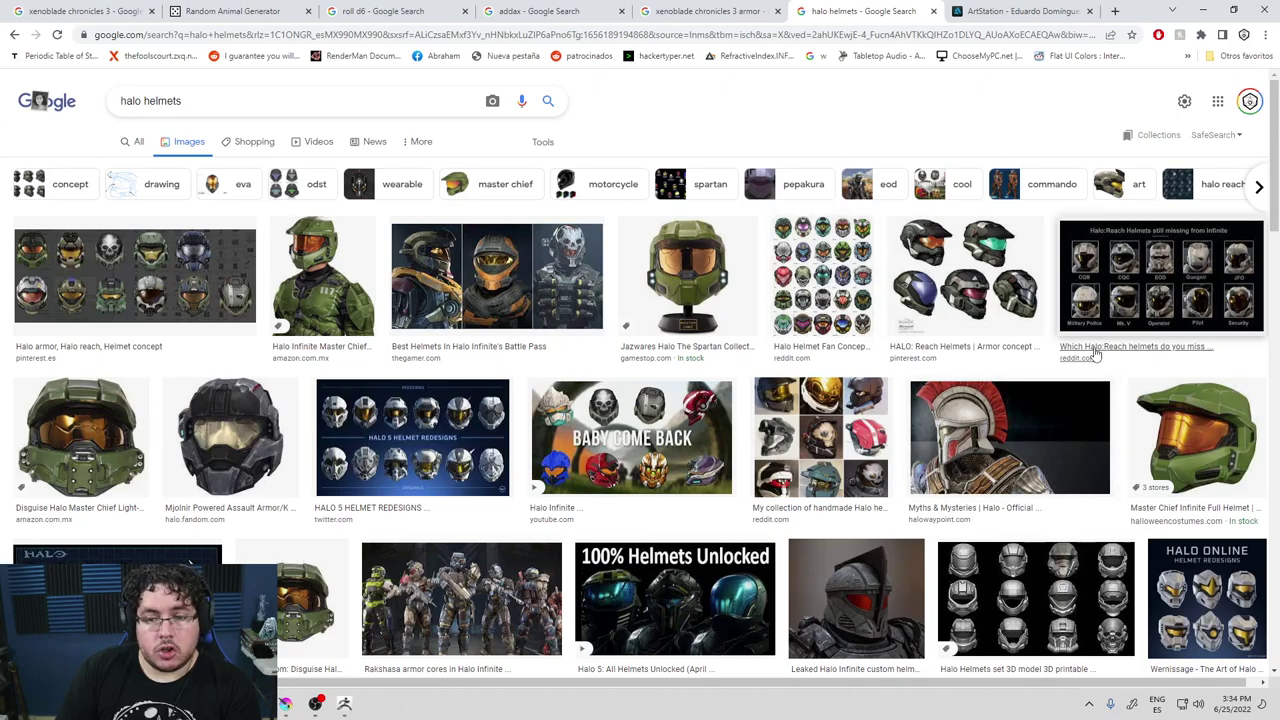
pyautogui.click(984, 290)
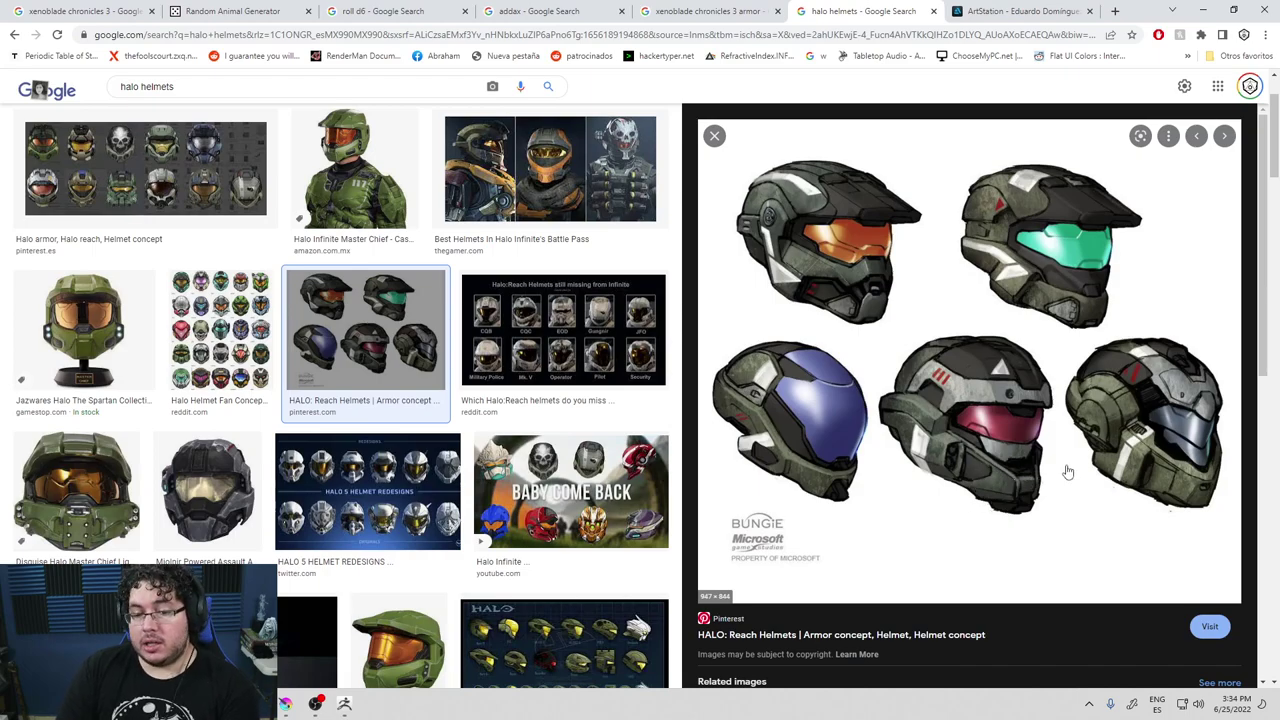
# Switch back to Krita and sketch the profile helmet's lower face line with angular muzzle and chin plates below the cheek piece.
pyautogui.hotkey('alt', 'Tab')
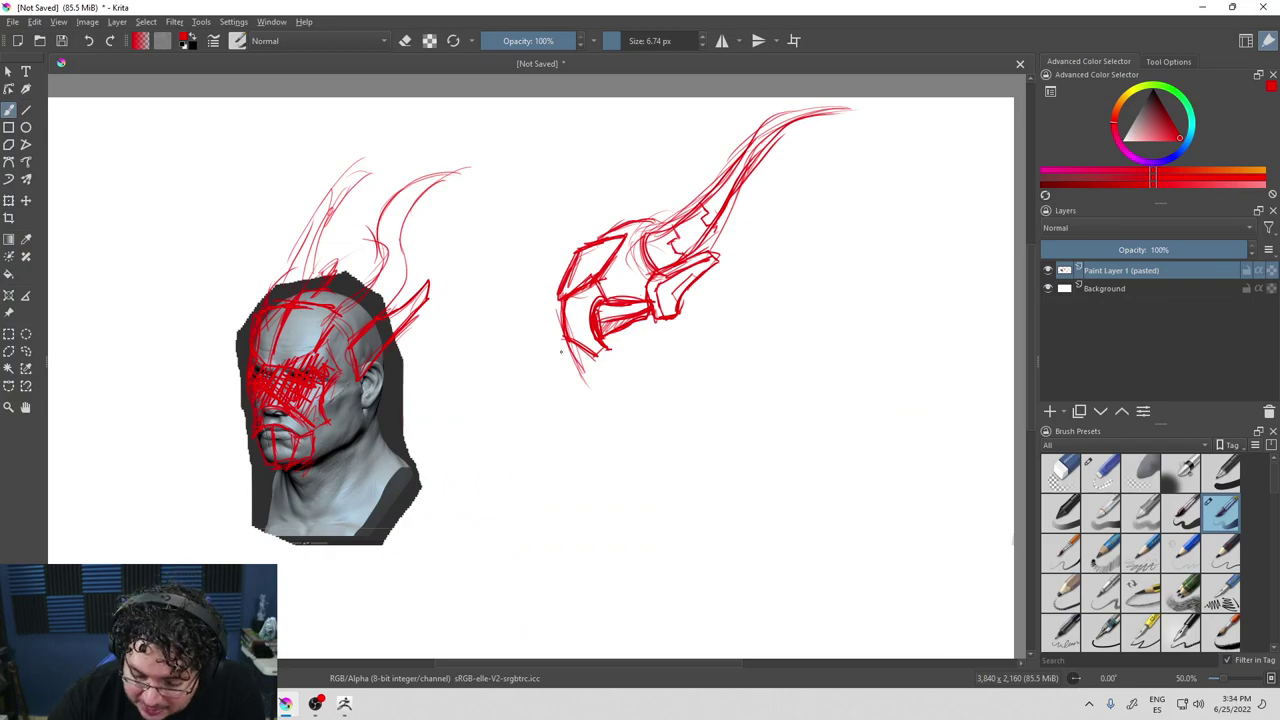
pyautogui.moveTo(564, 331); pyautogui.dragTo(561, 360)
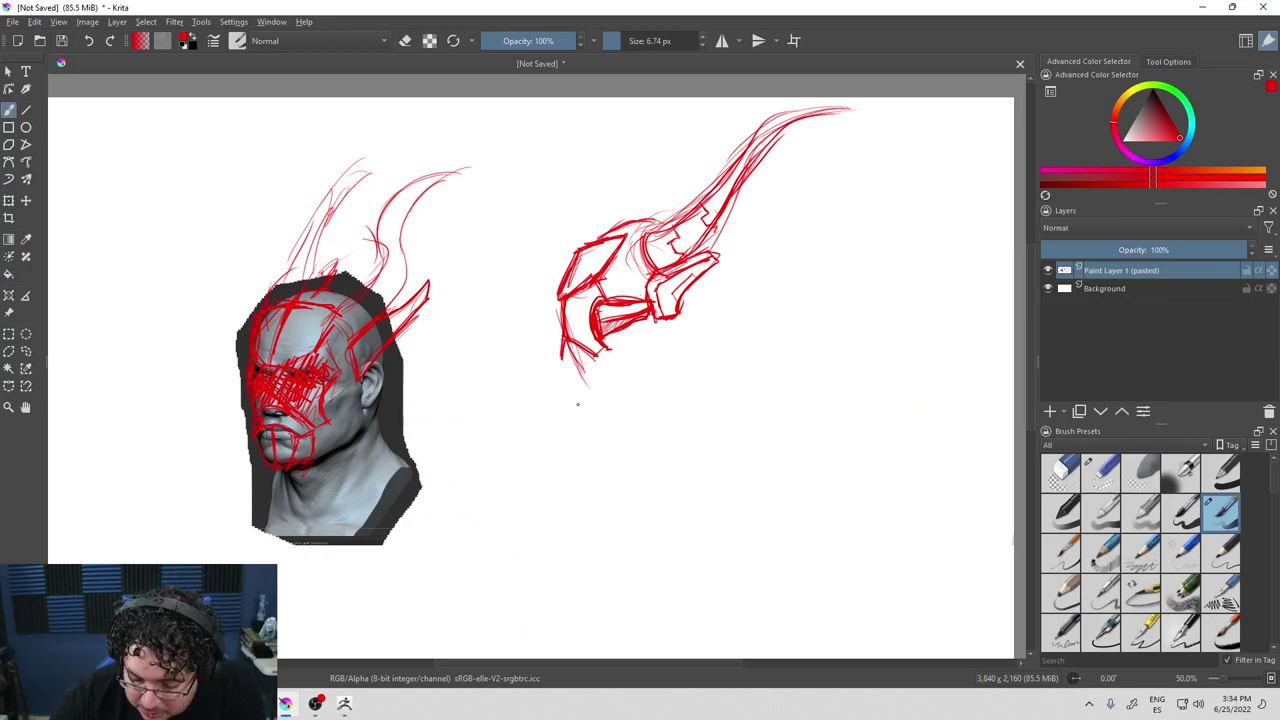
pyautogui.hotkey('alt', 'Tab')
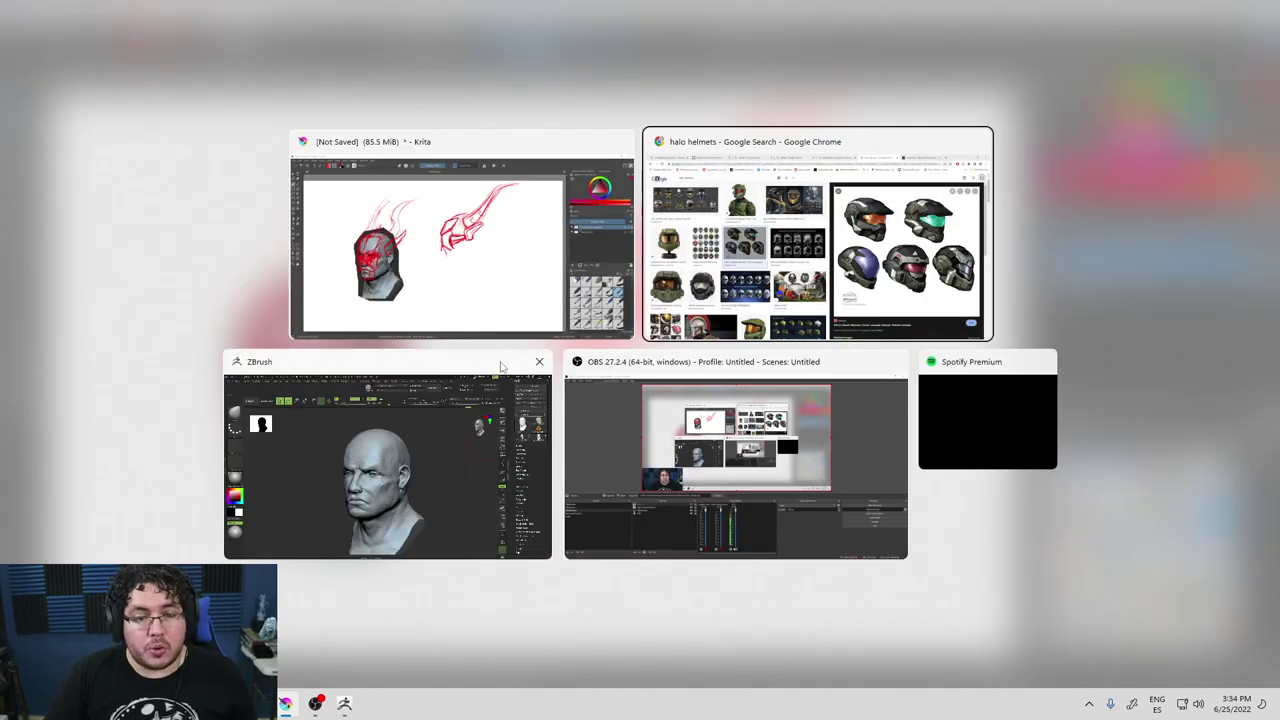
pyautogui.hotkey('alt', 'Tab')
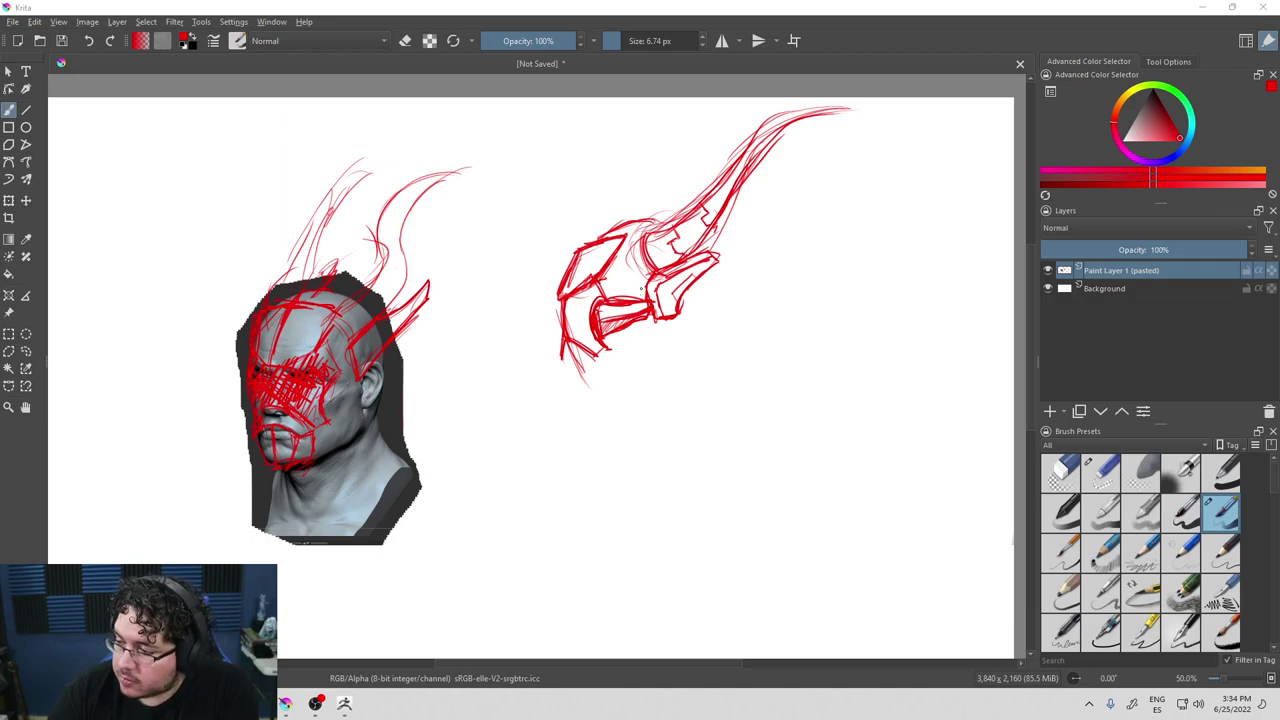
pyautogui.moveTo(608, 346)
pyautogui.mouseDown()
pyautogui.moveTo(578, 372)
pyautogui.moveTo(585, 394)
pyautogui.mouseUp()
pyautogui.moveTo(576, 378)
pyautogui.mouseDown()
pyautogui.moveTo(610, 342)
pyautogui.moveTo(636, 372)
pyautogui.moveTo(624, 384)
pyautogui.moveTo(632, 370)
pyautogui.moveTo(576, 370)
pyautogui.moveTo(636, 365)
pyautogui.mouseUp()
pyautogui.moveTo(636, 364)
pyautogui.mouseDown()
pyautogui.moveTo(597, 399)
pyautogui.moveTo(565, 373)
pyautogui.moveTo(576, 393)
pyautogui.mouseUp()
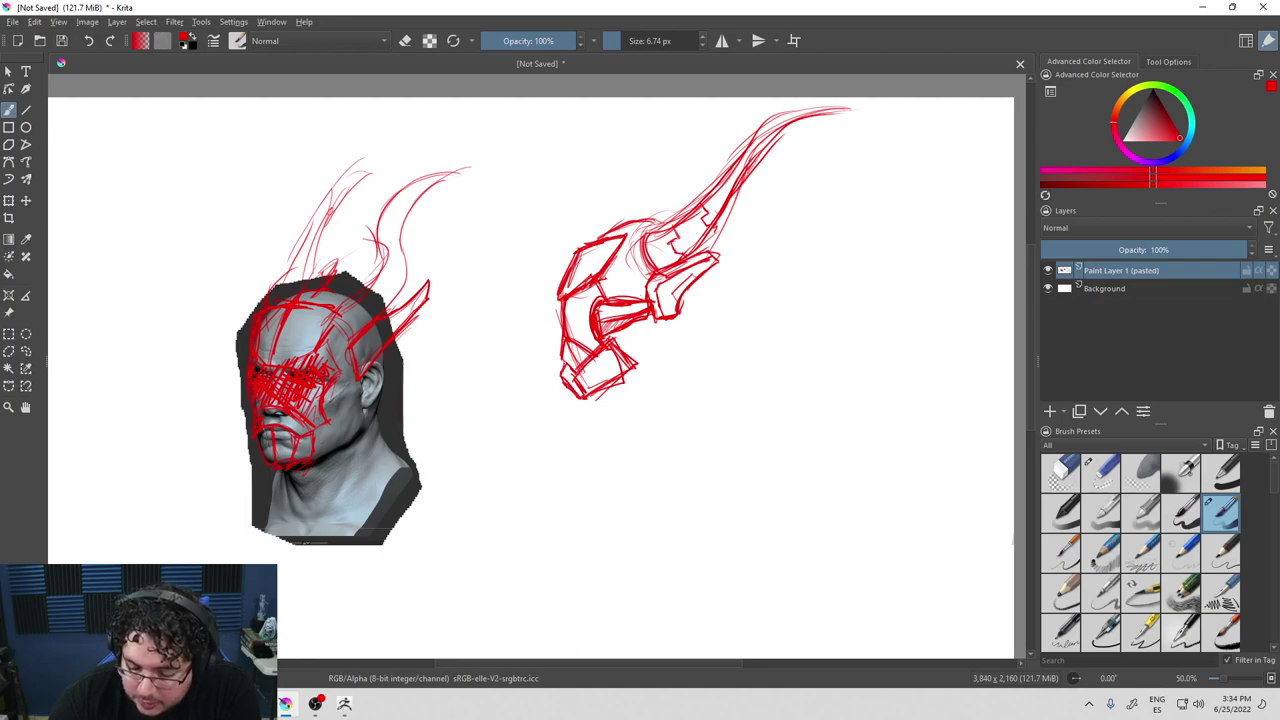
pyautogui.moveTo(562, 362); pyautogui.dragTo(574, 374)
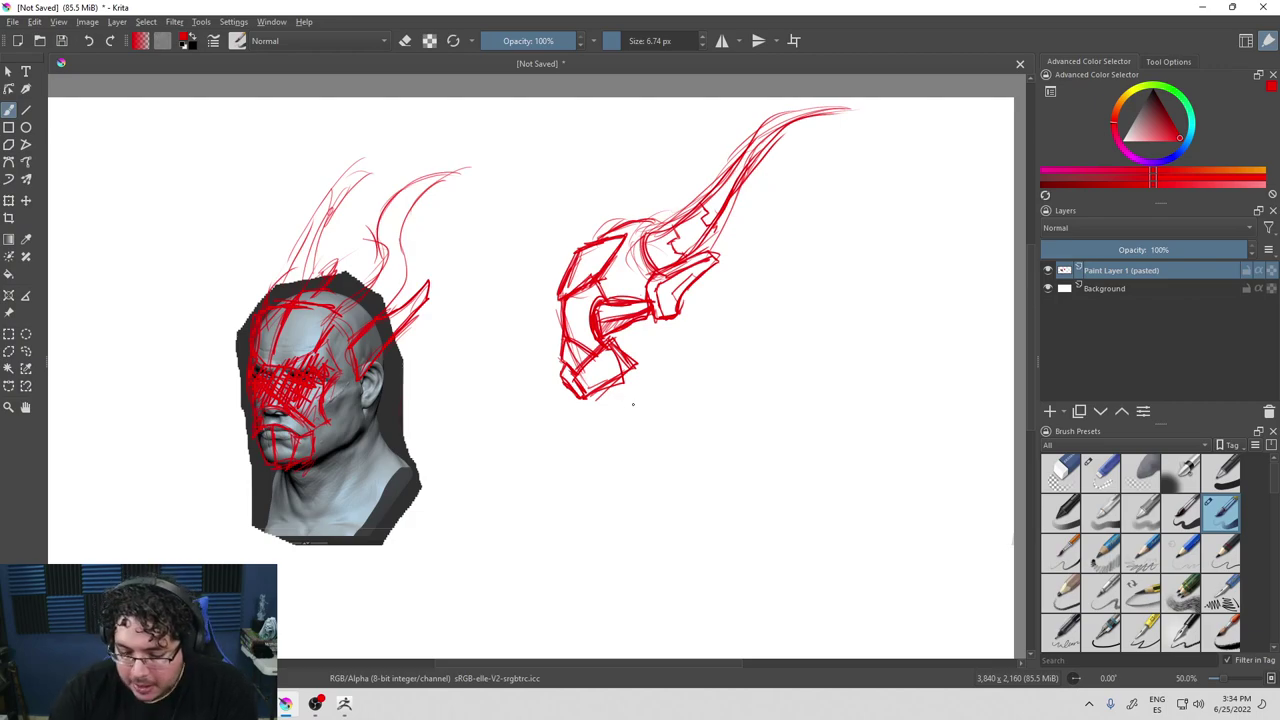
# Lightly sketch the curved underside of the jaw and the back of the skull on the profile helmet.
pyautogui.moveTo(604, 396)
pyautogui.mouseDown()
pyautogui.moveTo(630, 374)
pyautogui.moveTo(685, 369)
pyautogui.mouseUp()
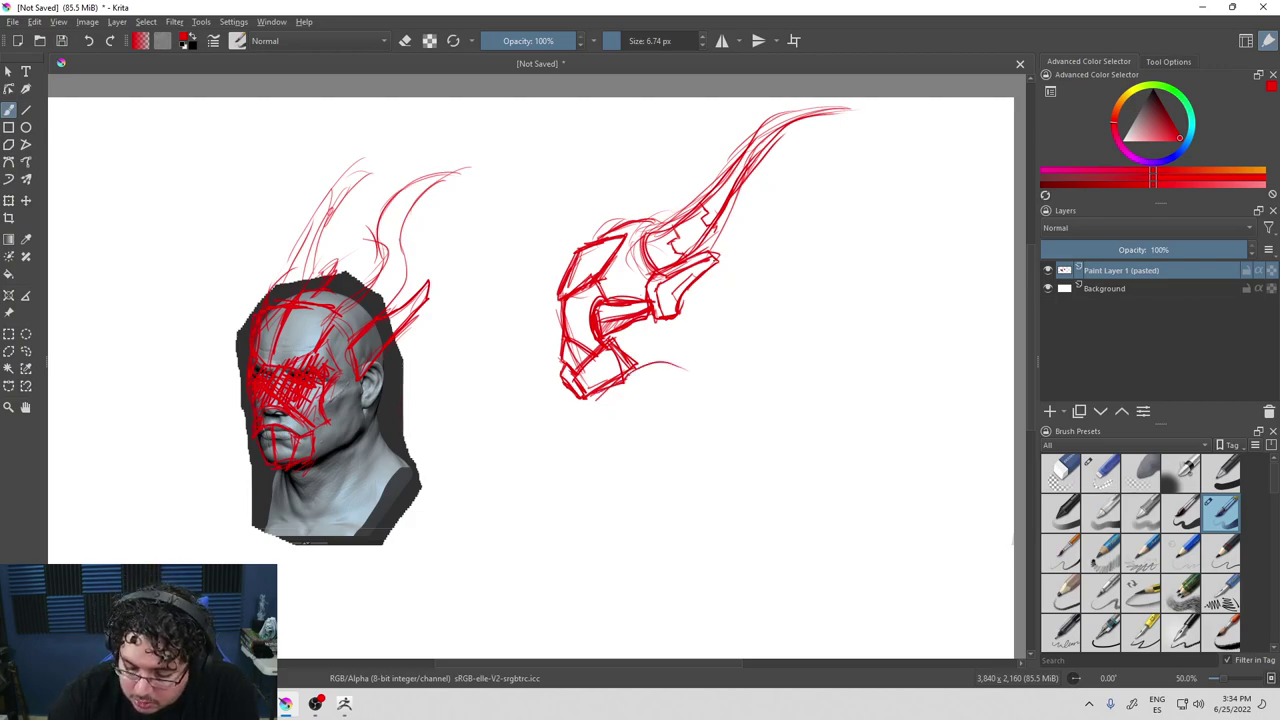
pyautogui.moveTo(706, 232)
pyautogui.mouseDown()
pyautogui.moveTo(738, 290)
pyautogui.moveTo(734, 358)
pyautogui.moveTo(708, 360)
pyautogui.mouseUp()
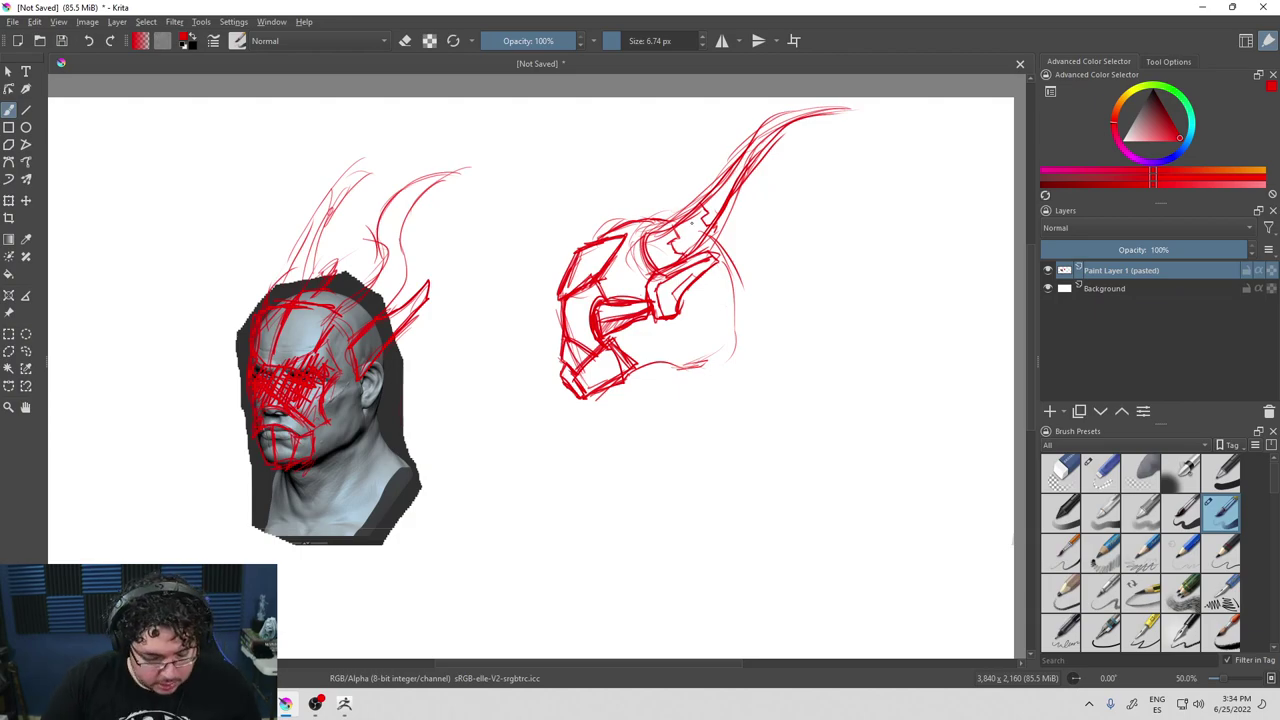
# Switch to Chrome and examine side-view addax photos in the image results for head, ear and horn shapes.
pyautogui.hotkey('alt', 'Tab')
pyautogui.click(538, 187)
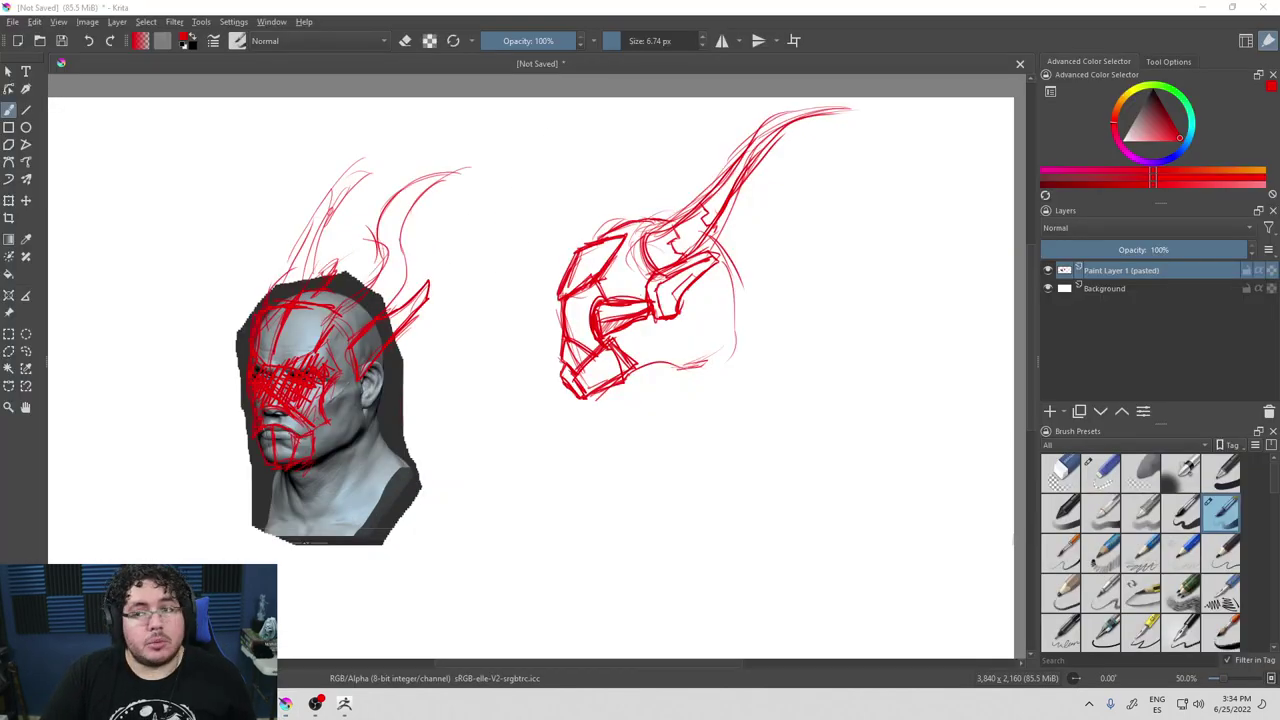
pyautogui.hotkey('alt', 'Tab')
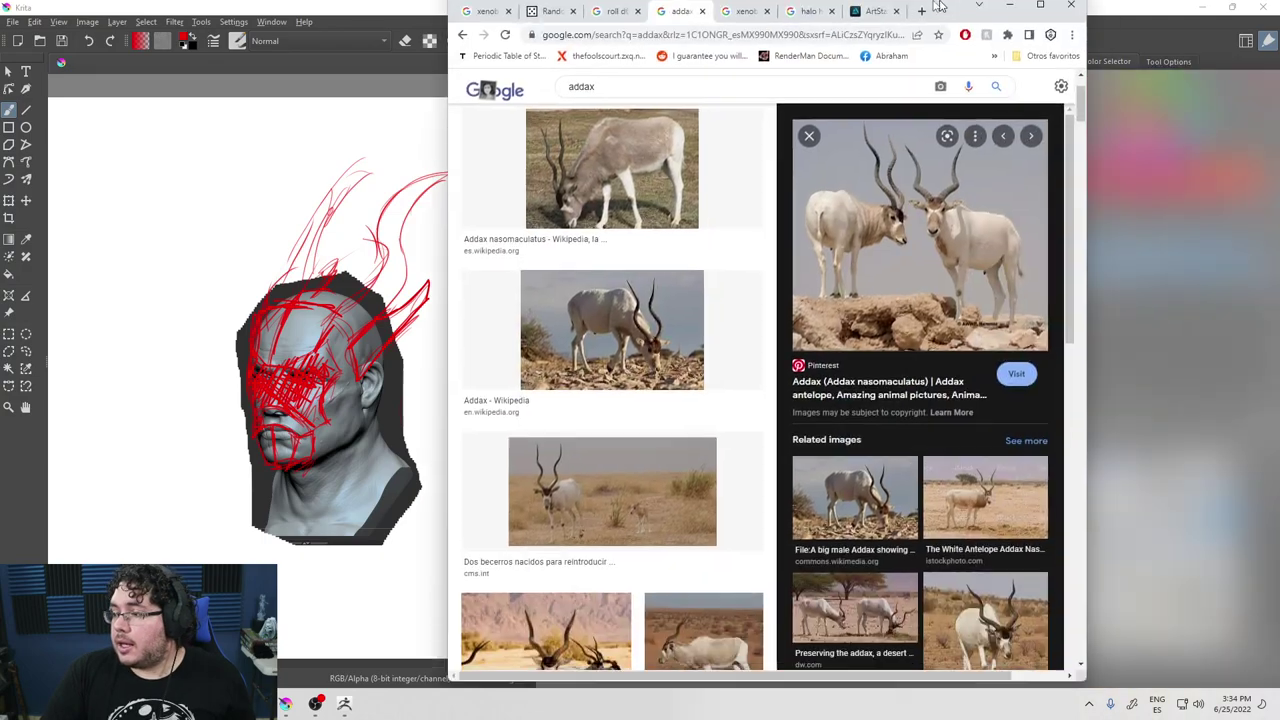
pyautogui.click(676, 328)
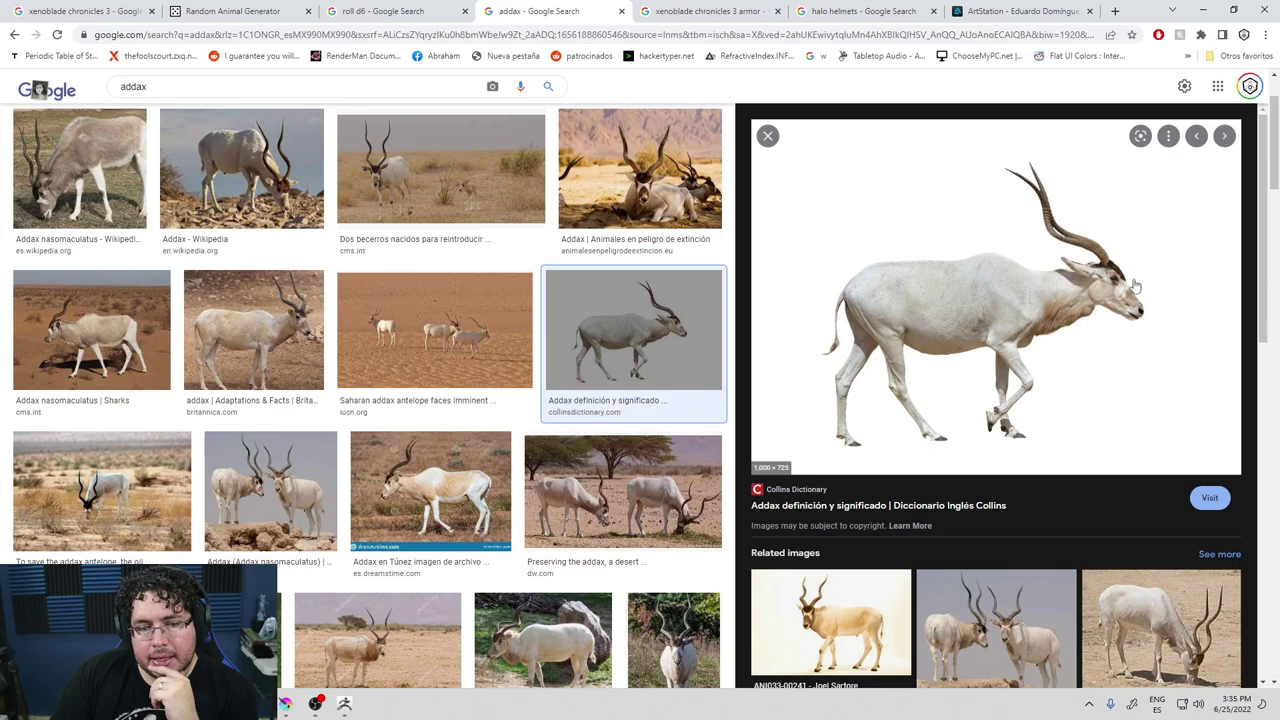
pyautogui.click(443, 494)
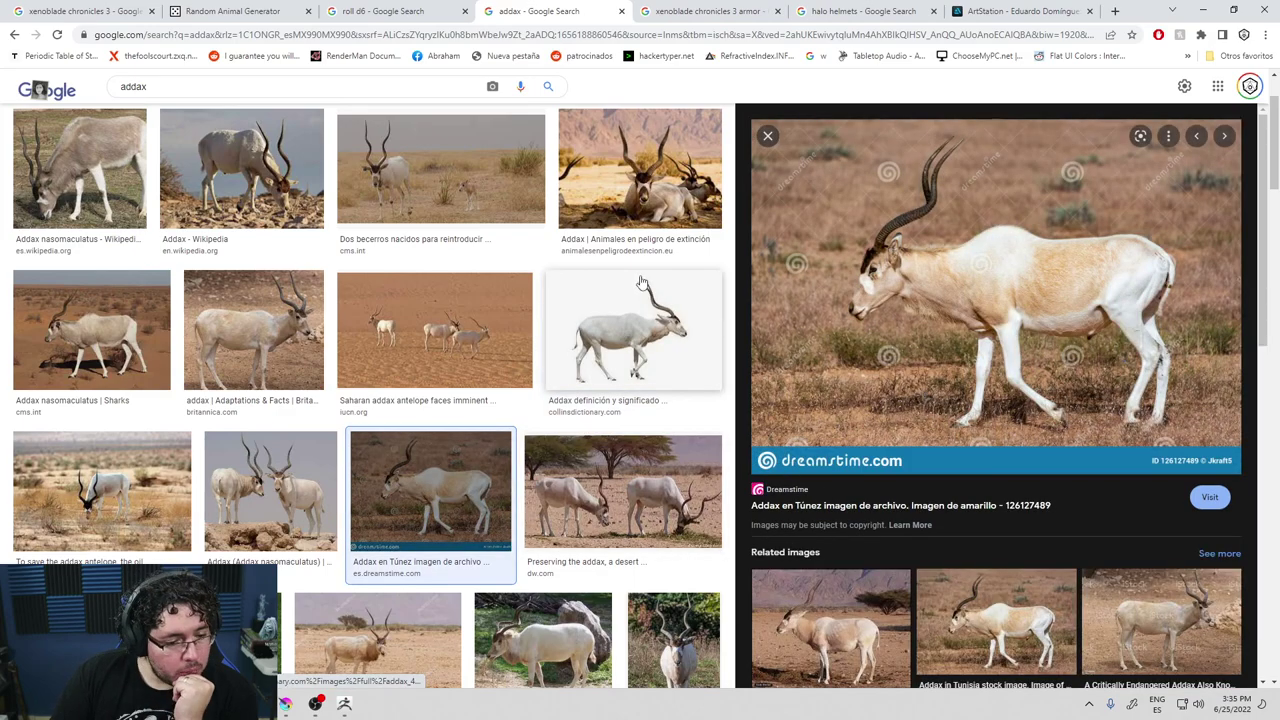
pyautogui.moveTo(1147, 20); pyautogui.dragTo(1279, 22)
# Sketch stepped plates behind the profile helmet's ear piece, reinforce the crown seam, and add a light jaw line behind the muzzle.
pyautogui.moveTo(710, 236)
pyautogui.mouseDown()
pyautogui.moveTo(738, 276)
pyautogui.moveTo(694, 319)
pyautogui.mouseUp()
pyautogui.moveTo(631, 224)
pyautogui.mouseDown()
pyautogui.moveTo(649, 220)
pyautogui.moveTo(634, 220)
pyautogui.mouseUp()
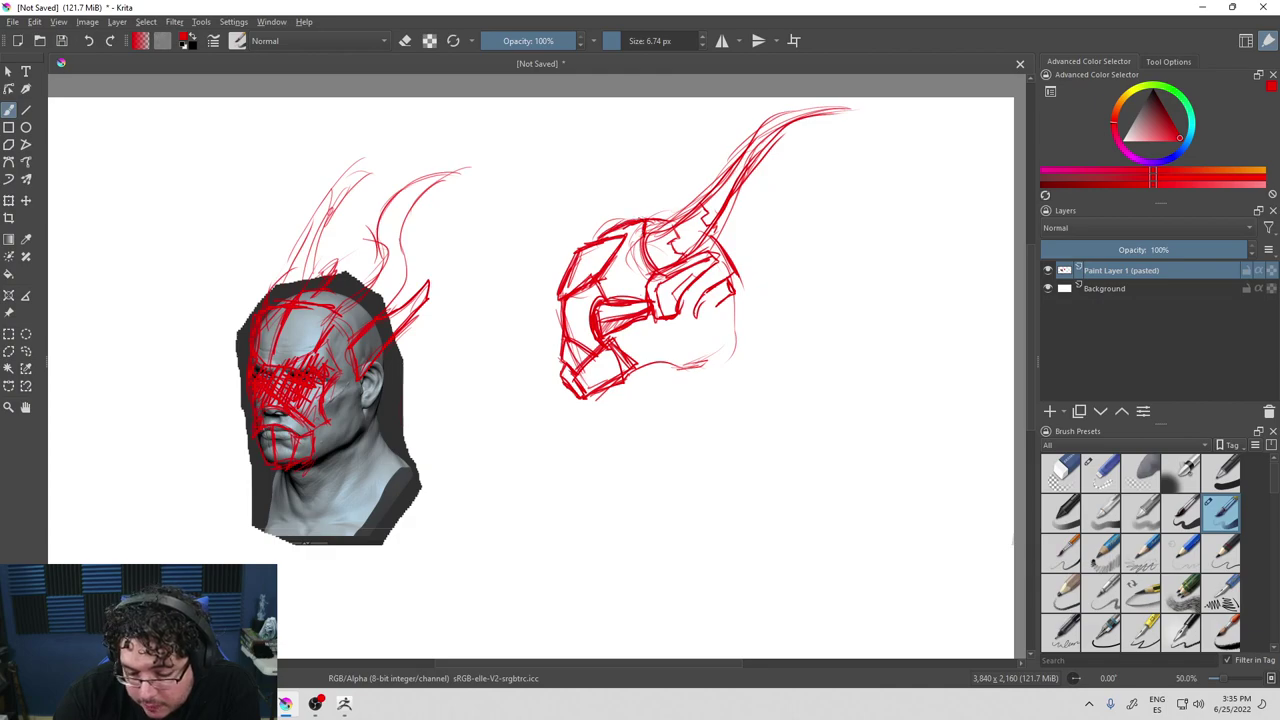
pyautogui.moveTo(685, 300); pyautogui.dragTo(716, 283)
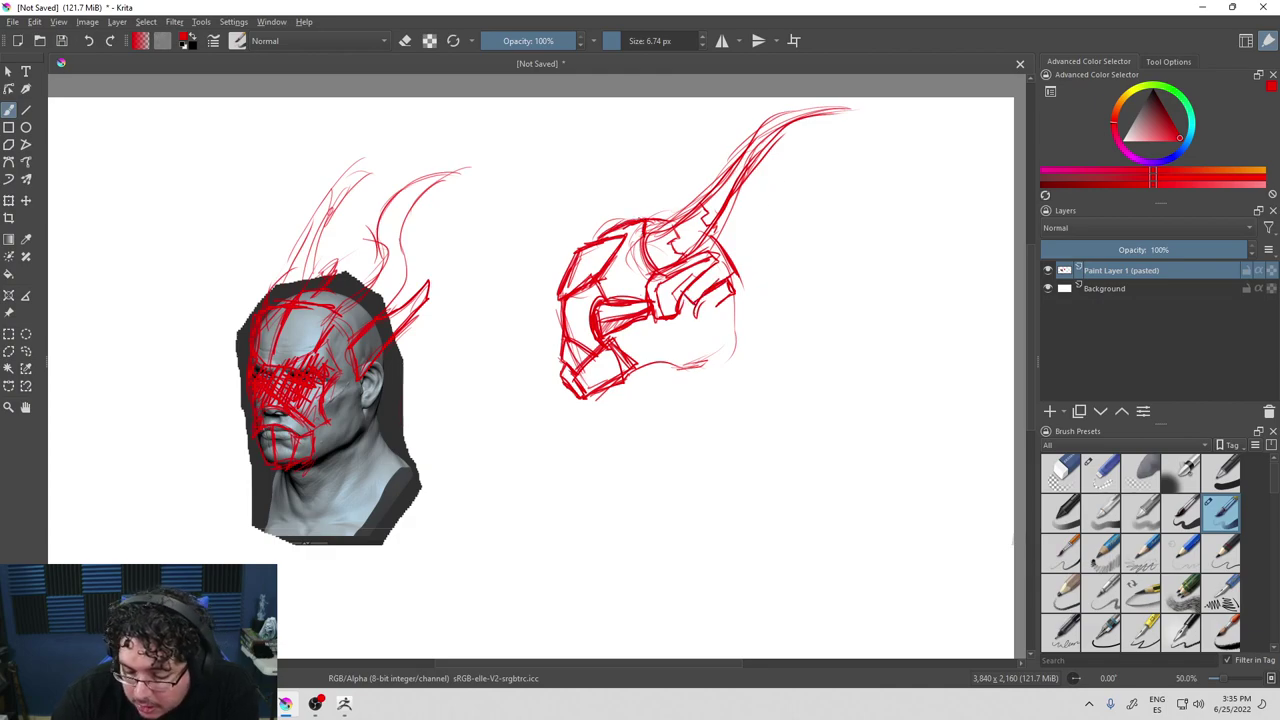
pyautogui.moveTo(620, 345)
pyautogui.mouseDown()
pyautogui.moveTo(650, 355)
pyautogui.moveTo(700, 319)
pyautogui.mouseUp()
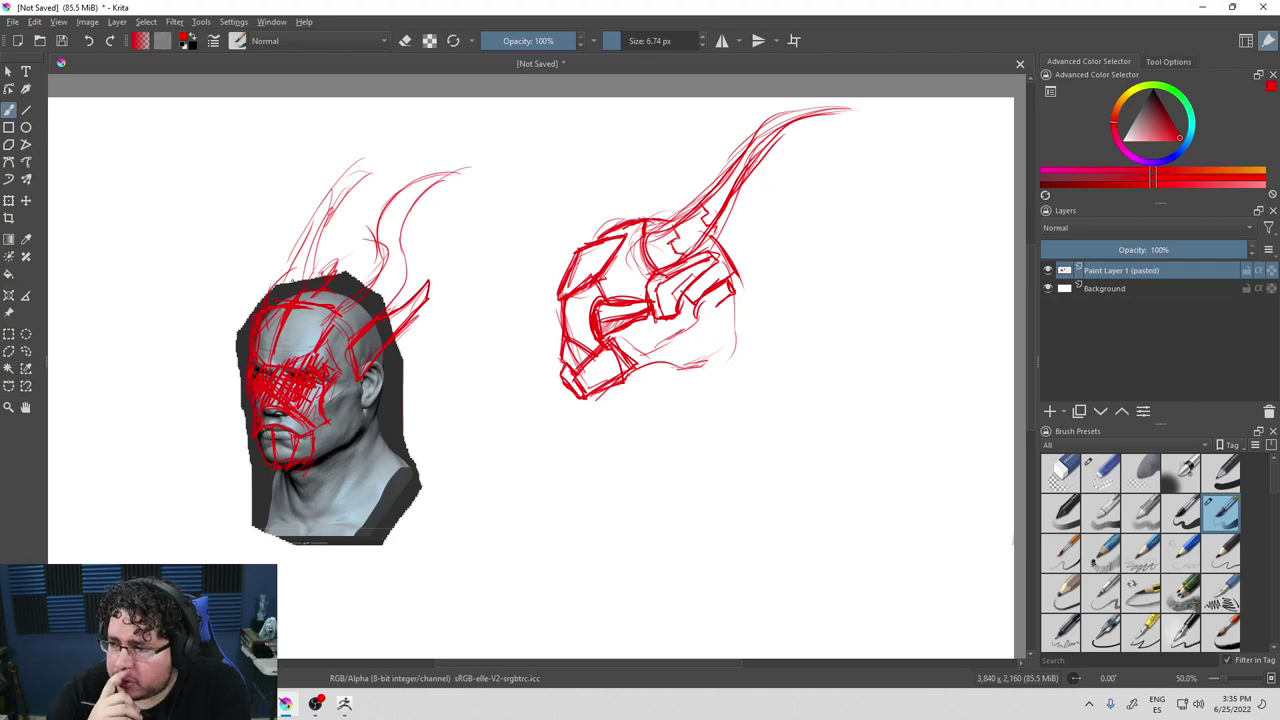
# Add long pointed ear spikes sweeping back below the horns on both the bust drawing and the profile helmet.
pyautogui.press('-')
pyautogui.moveTo(426, 318)
pyautogui.mouseDown()
pyautogui.moveTo(503, 258)
pyautogui.moveTo(472, 300)
pyautogui.moveTo(432, 312)
pyautogui.mouseUp()
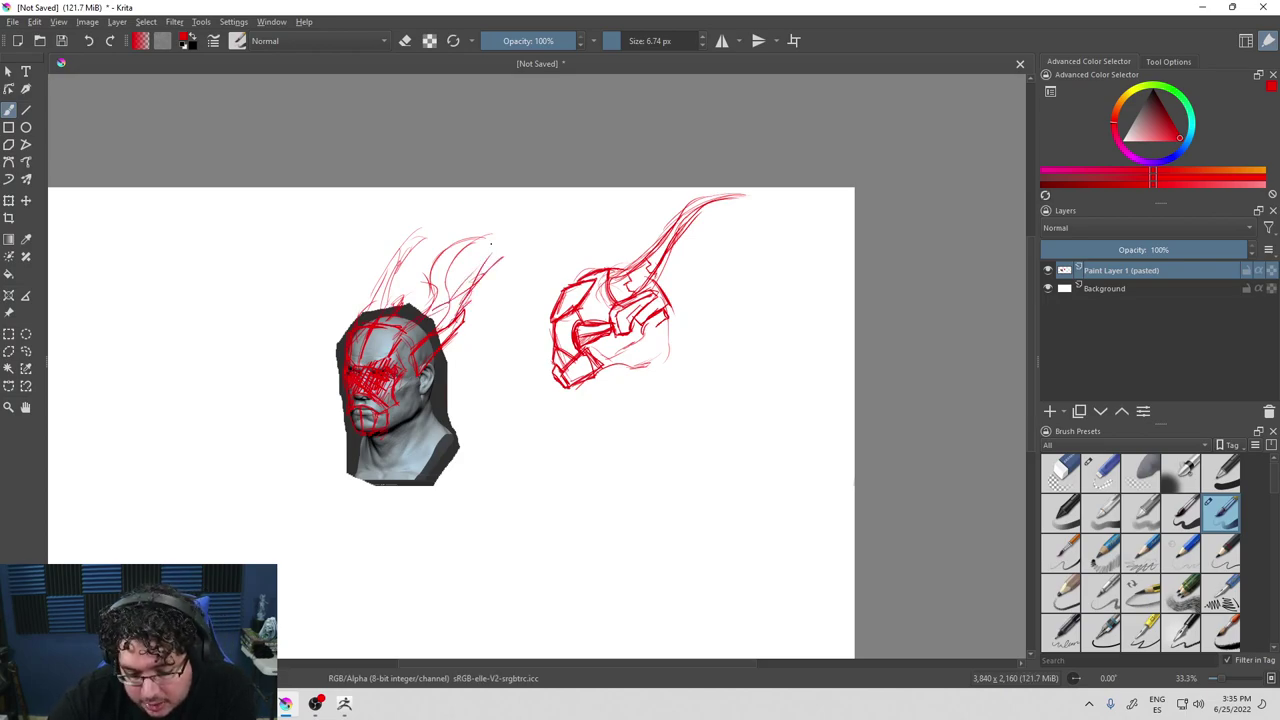
pyautogui.moveTo(660, 263)
pyautogui.mouseDown()
pyautogui.moveTo(697, 253)
pyautogui.moveTo(663, 290)
pyautogui.moveTo(692, 252)
pyautogui.moveTo(638, 295)
pyautogui.moveTo(663, 263)
pyautogui.moveTo(679, 259)
pyautogui.moveTo(678, 277)
pyautogui.mouseUp()
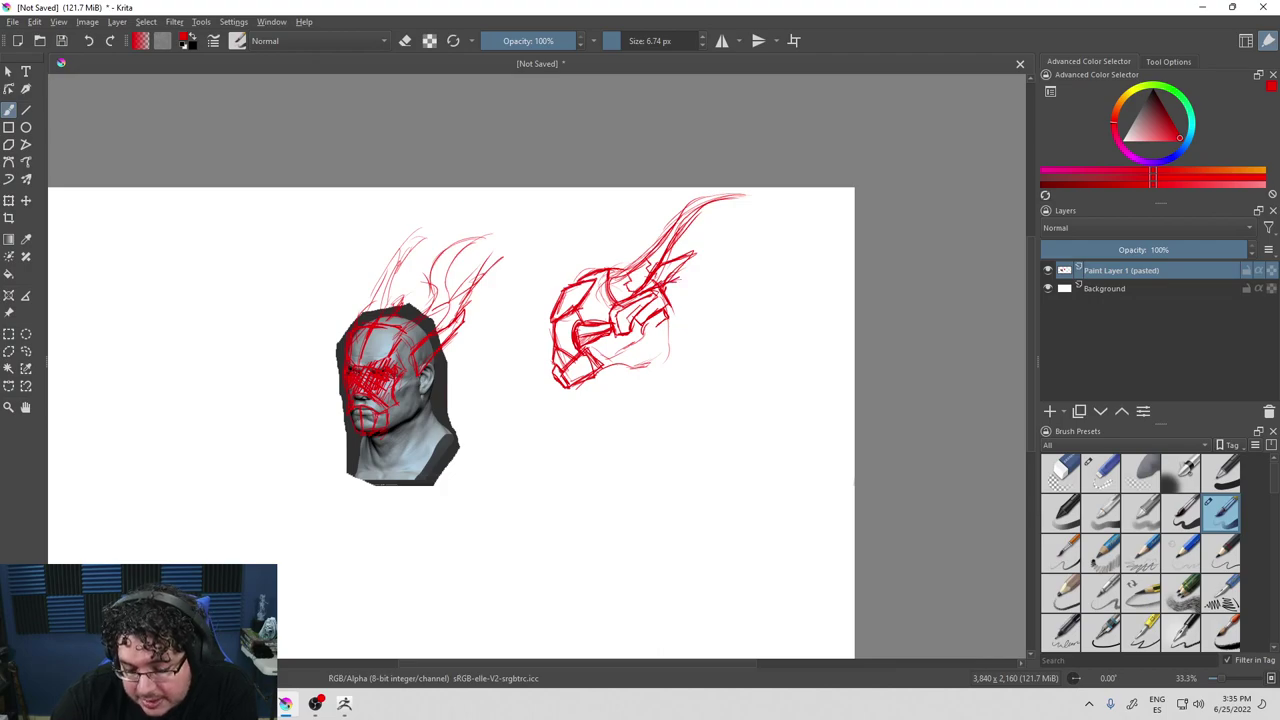
pyautogui.moveTo(638, 314)
pyautogui.mouseDown()
pyautogui.moveTo(676, 286)
pyautogui.moveTo(640, 296)
pyautogui.moveTo(654, 290)
pyautogui.mouseUp()
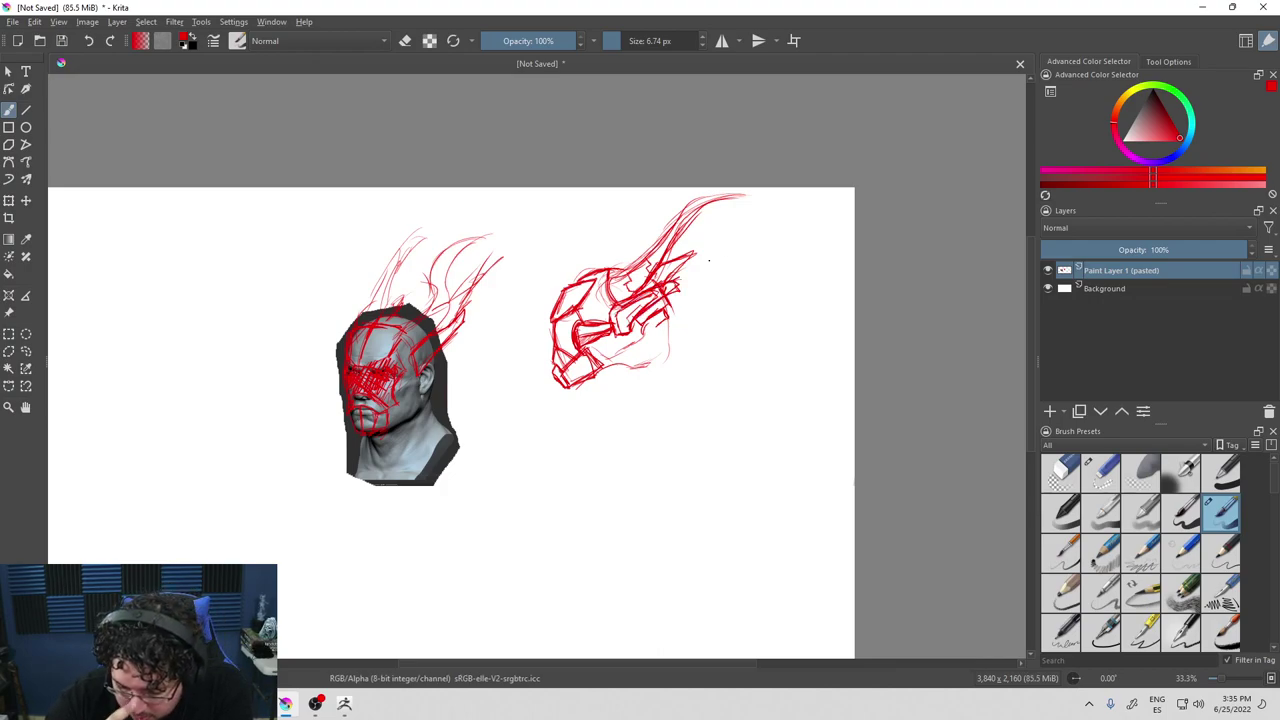
# Fill the front face area between the nose line and the cheek piece with a cracked, scale-like cell pattern.
pyautogui.scroll(3, 595, 330)
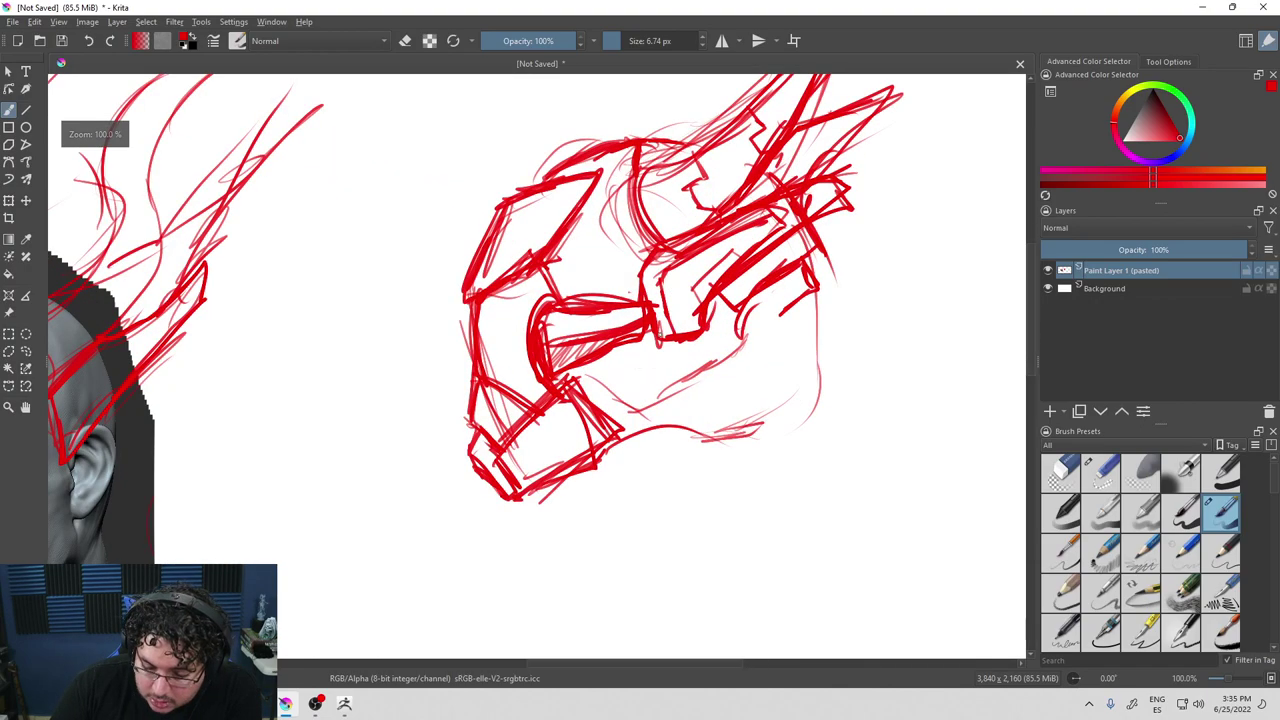
pyautogui.moveTo(486, 350); pyautogui.dragTo(497, 319)
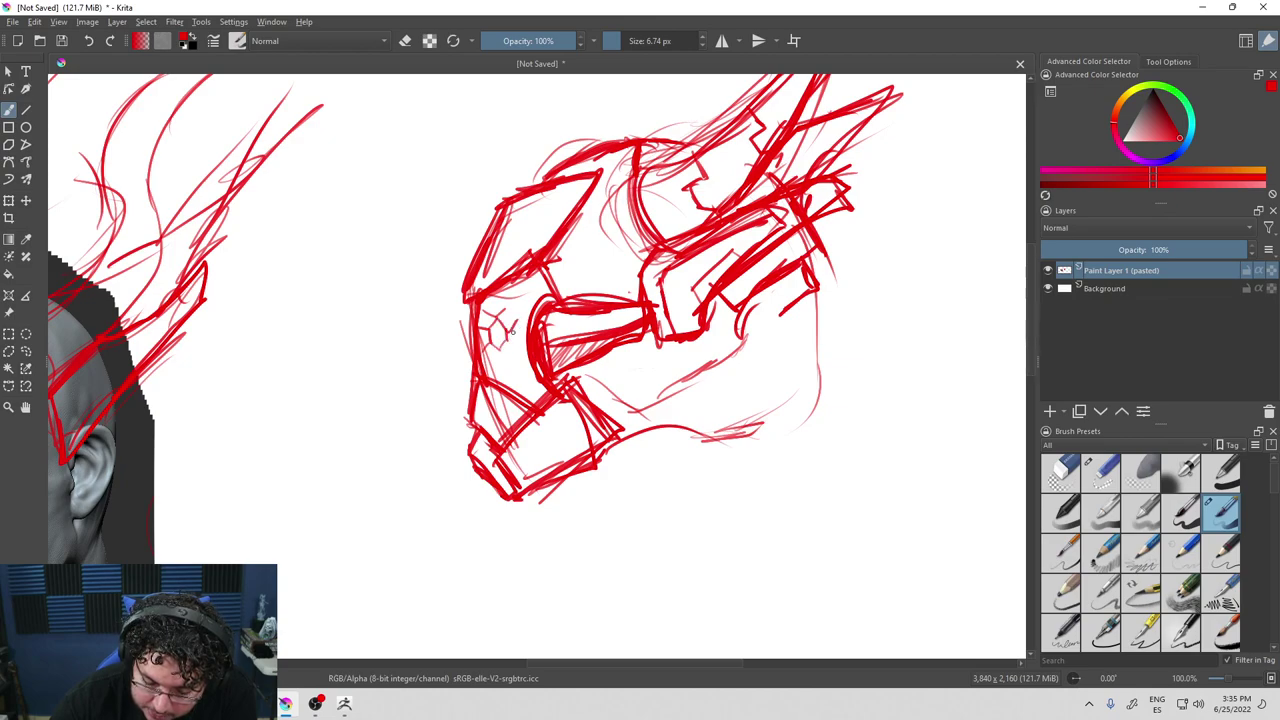
pyautogui.moveTo(518, 330); pyautogui.dragTo(511, 303)
pyautogui.moveTo(507, 323); pyautogui.dragTo(531, 283)
pyautogui.moveTo(514, 350)
pyautogui.mouseDown()
pyautogui.moveTo(506, 338)
pyautogui.moveTo(482, 368)
pyautogui.moveTo(502, 380)
pyautogui.moveTo(528, 368)
pyautogui.mouseUp()
pyautogui.moveTo(502, 368)
pyautogui.mouseDown()
pyautogui.moveTo(512, 388)
pyautogui.moveTo(534, 378)
pyautogui.mouseUp()
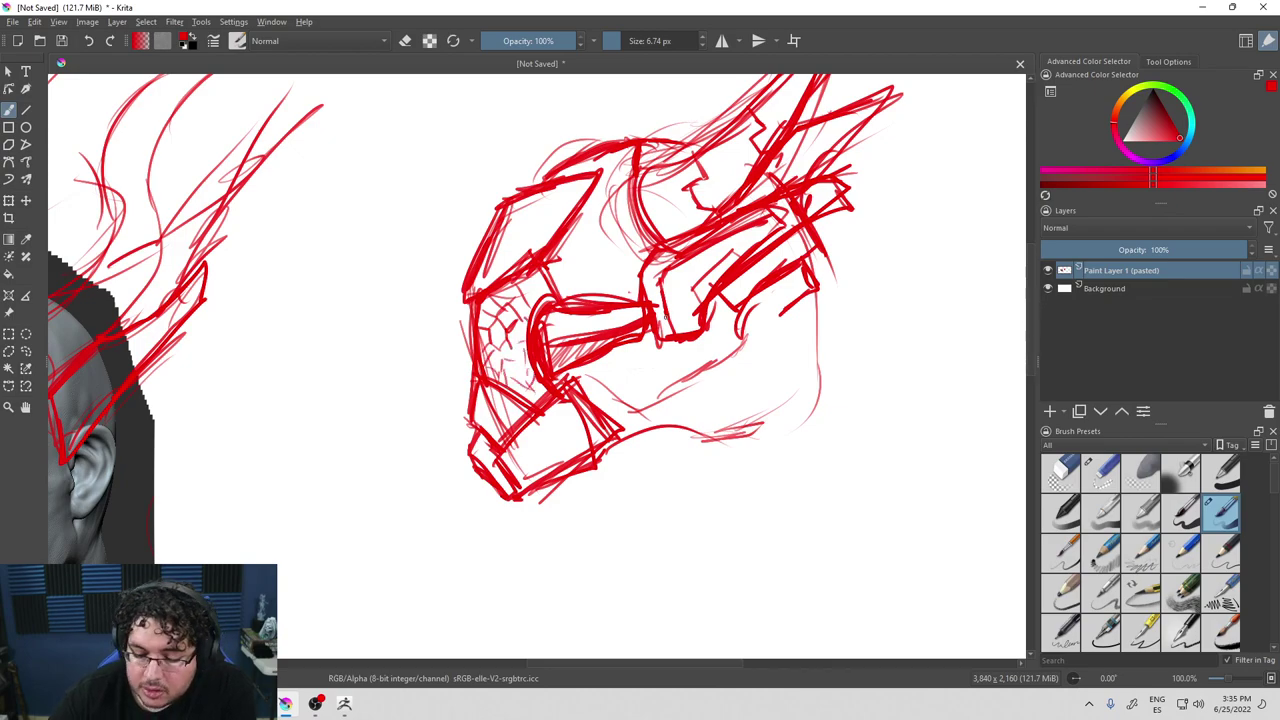
# Reinforce the profile helmet's jaw and back-of-skull outline, adding an inner contour behind the cheek.
pyautogui.moveTo(606, 429); pyautogui.dragTo(686, 428)
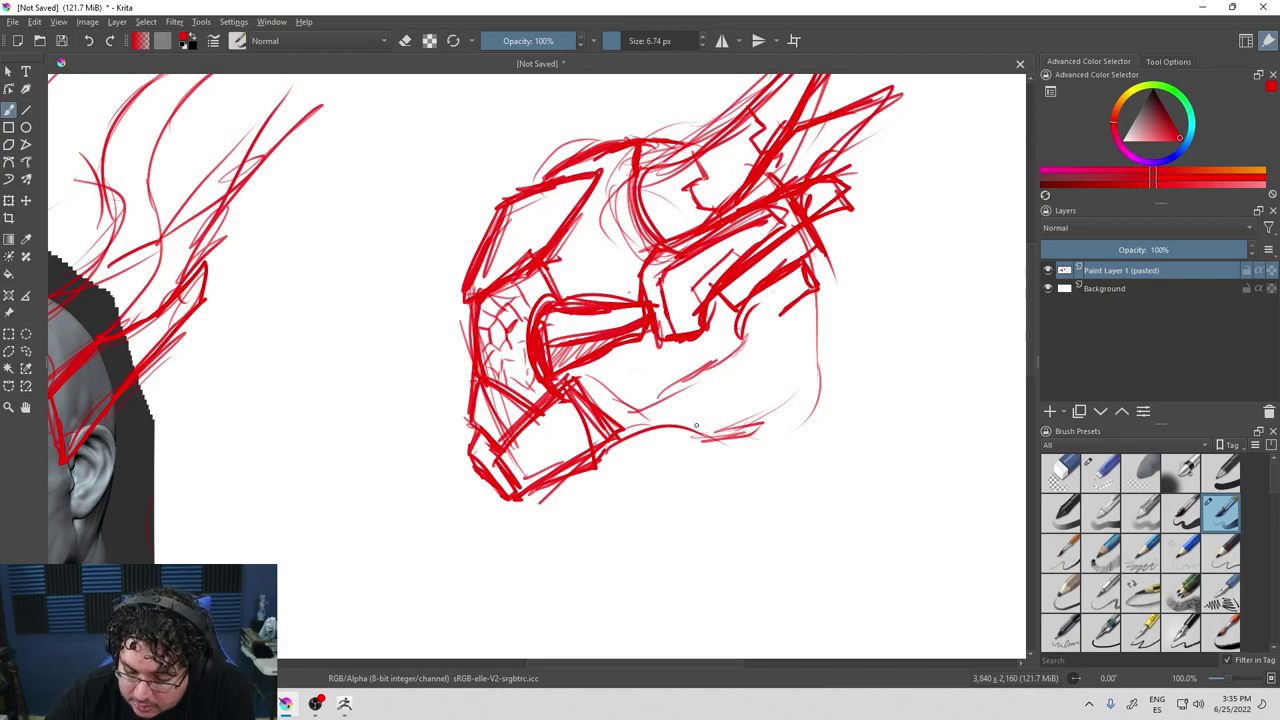
pyautogui.moveTo(808, 260); pyautogui.dragTo(820, 305)
pyautogui.moveTo(815, 308)
pyautogui.mouseDown()
pyautogui.moveTo(778, 333)
pyautogui.moveTo(815, 352)
pyautogui.moveTo(813, 410)
pyautogui.mouseUp()
pyautogui.moveTo(800, 318)
pyautogui.mouseDown()
pyautogui.moveTo(728, 331)
pyautogui.moveTo(694, 388)
pyautogui.moveTo(736, 430)
pyautogui.moveTo(814, 340)
pyautogui.moveTo(724, 428)
pyautogui.mouseUp()
pyautogui.moveTo(712, 330); pyautogui.dragTo(698, 376)
pyautogui.moveTo(620, 426)
pyautogui.mouseDown()
pyautogui.moveTo(720, 388)
pyautogui.moveTo(674, 398)
pyautogui.moveTo(724, 430)
pyautogui.moveTo(626, 436)
pyautogui.mouseUp()
# Sketch the neck and a high angular collar with sloping shoulder lines beneath the profile helmet.
pyautogui.moveTo(562, 490); pyautogui.dragTo(602, 532)
pyautogui.moveTo(598, 472)
pyautogui.mouseDown()
pyautogui.moveTo(626, 518)
pyautogui.moveTo(610, 514)
pyautogui.mouseUp()
pyautogui.moveTo(761, 446)
pyautogui.mouseDown()
pyautogui.moveTo(790, 505)
pyautogui.moveTo(776, 482)
pyautogui.mouseUp()
pyautogui.moveTo(600, 510)
pyautogui.mouseDown()
pyautogui.moveTo(614, 538)
pyautogui.moveTo(600, 540)
pyautogui.mouseUp()
pyautogui.moveTo(574, 594)
pyautogui.mouseDown()
pyautogui.moveTo(590, 558)
pyautogui.moveTo(854, 406)
pyautogui.moveTo(862, 555)
pyautogui.moveTo(508, 648)
pyautogui.mouseUp()
pyautogui.moveTo(922, 498)
pyautogui.mouseDown()
pyautogui.moveTo(897, 625)
pyautogui.moveTo(846, 656)
pyautogui.mouseUp()
pyautogui.moveTo(876, 479); pyautogui.dragTo(866, 492)
pyautogui.moveTo(860, 548); pyautogui.dragTo(754, 601)
pyautogui.moveTo(864, 467); pyautogui.dragTo(716, 577)
pyautogui.moveTo(628, 598); pyautogui.dragTo(590, 644)
# Rough in a smaller three-quarter front view of the head beside the profile helmet, with light construction lines.
pyautogui.scroll(-1, 889, 578)
pyautogui.scroll(1, 849, 514)
pyautogui.scroll(-2, 849, 514)
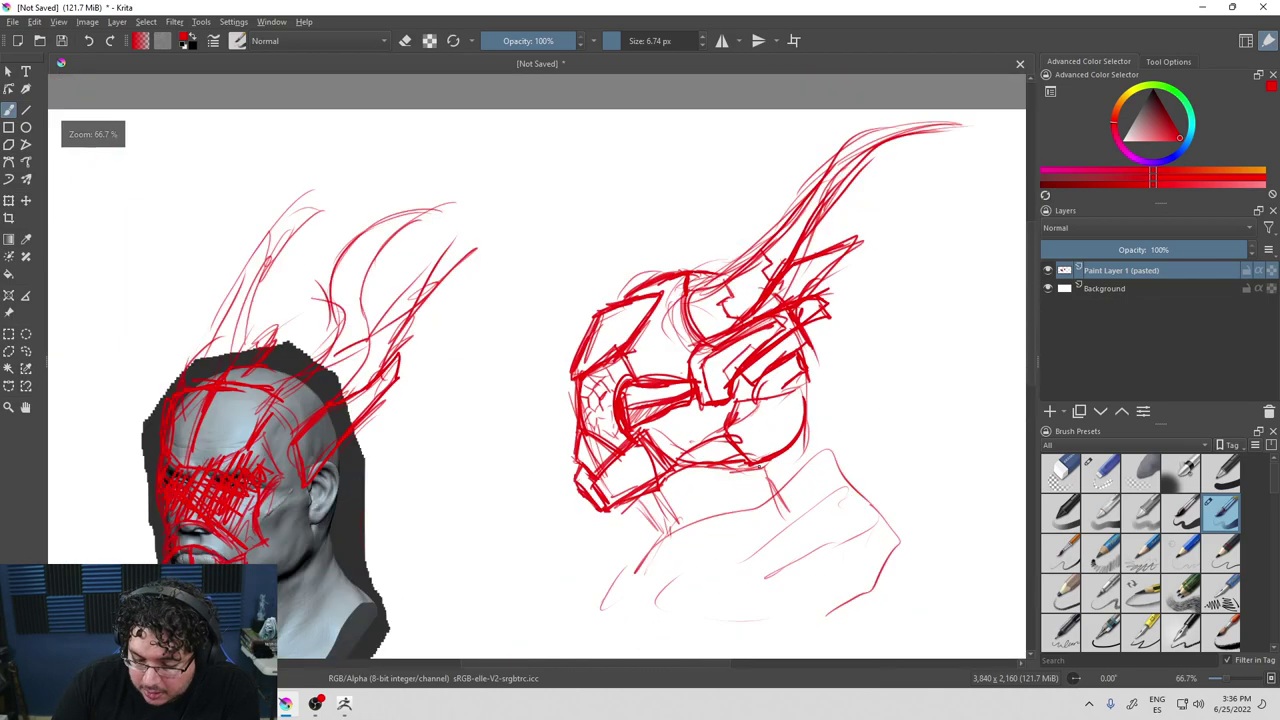
pyautogui.scroll(2, 763, 427)
pyautogui.keyDown('ctrl'); pyautogui.scroll(-4, 762, 427); pyautogui.keyUp('ctrl')
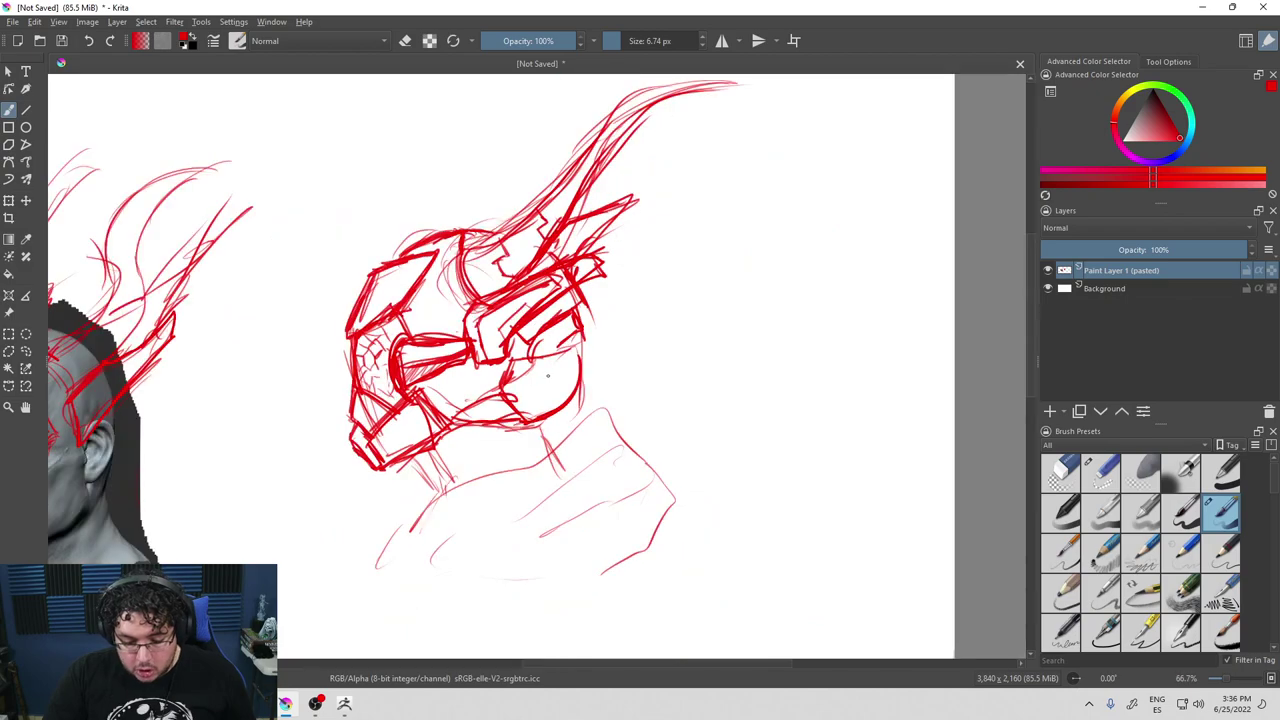
pyautogui.moveTo(560, 396)
pyautogui.mouseDown(button='middle')
pyautogui.moveTo(687, 392)
pyautogui.moveTo(536, 390)
pyautogui.mouseUp(button='middle')
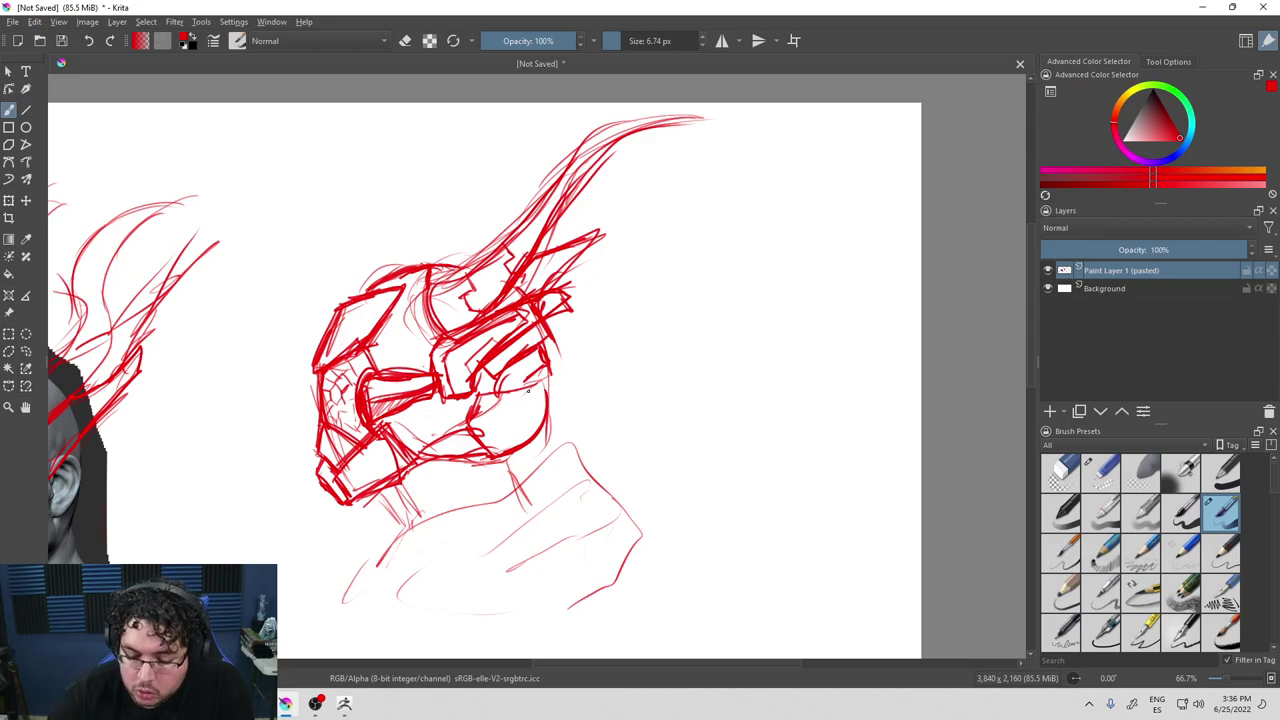
pyautogui.moveTo(725, 305)
pyautogui.mouseDown()
pyautogui.moveTo(655, 330)
pyautogui.moveTo(700, 355)
pyautogui.moveTo(635, 375)
pyautogui.moveTo(661, 296)
pyautogui.moveTo(735, 360)
pyautogui.moveTo(625, 370)
pyautogui.moveTo(715, 310)
pyautogui.moveTo(673, 305)
pyautogui.moveTo(675, 442)
pyautogui.mouseUp()
pyautogui.moveTo(635, 338)
pyautogui.mouseDown()
pyautogui.moveTo(631, 405)
pyautogui.moveTo(672, 450)
pyautogui.mouseUp()
pyautogui.moveTo(638, 400)
pyautogui.mouseDown()
pyautogui.moveTo(668, 450)
pyautogui.moveTo(728, 408)
pyautogui.mouseUp()
pyautogui.moveTo(742, 334)
pyautogui.mouseDown()
pyautogui.moveTo(738, 395)
pyautogui.moveTo(731, 304)
pyautogui.moveTo(724, 344)
pyautogui.moveTo(760, 196)
pyautogui.moveTo(776, 184)
pyautogui.moveTo(730, 350)
pyautogui.mouseUp()
# Sketch two tall horns rising from the sides of the three-quarter head, reinforcing the edges of the near one.
pyautogui.moveTo(764, 208); pyautogui.dragTo(736, 332)
pyautogui.moveTo(620, 362); pyautogui.dragTo(662, 174)
pyautogui.moveTo(627, 355); pyautogui.dragTo(670, 173)
pyautogui.moveTo(670, 173); pyautogui.dragTo(634, 341)
pyautogui.moveTo(645, 314); pyautogui.dragTo(656, 243)
pyautogui.moveTo(668, 198); pyautogui.dragTo(655, 246)
pyautogui.moveTo(659, 194); pyautogui.dragTo(659, 222)
pyautogui.moveTo(654, 258)
pyautogui.mouseDown()
pyautogui.moveTo(622, 358)
pyautogui.moveTo(662, 200)
pyautogui.moveTo(644, 304)
pyautogui.mouseUp()
pyautogui.moveTo(654, 296); pyautogui.dragTo(624, 350)
pyautogui.moveTo(651, 305); pyautogui.dragTo(632, 335)
# Draw the three-quarter head's muzzle with an arched upper plate, angular cheek guards and a hatched mouth grille.
pyautogui.moveTo(702, 362)
pyautogui.mouseDown()
pyautogui.moveTo(709, 376)
pyautogui.moveTo(660, 375)
pyautogui.moveTo(699, 363)
pyautogui.moveTo(705, 404)
pyautogui.moveTo(668, 422)
pyautogui.moveTo(641, 403)
pyautogui.moveTo(684, 374)
pyautogui.mouseUp()
pyautogui.moveTo(668, 419); pyautogui.dragTo(652, 410)
pyautogui.moveTo(656, 410); pyautogui.dragTo(652, 420)
pyautogui.moveTo(642, 406)
pyautogui.mouseDown()
pyautogui.moveTo(683, 430)
pyautogui.moveTo(704, 408)
pyautogui.mouseUp()
pyautogui.moveTo(706, 406)
pyautogui.mouseDown()
pyautogui.moveTo(720, 431)
pyautogui.moveTo(694, 459)
pyautogui.mouseUp()
pyautogui.moveTo(694, 459)
pyautogui.mouseDown()
pyautogui.moveTo(721, 429)
pyautogui.moveTo(684, 434)
pyautogui.mouseUp()
pyautogui.moveTo(687, 449); pyautogui.dragTo(692, 459)
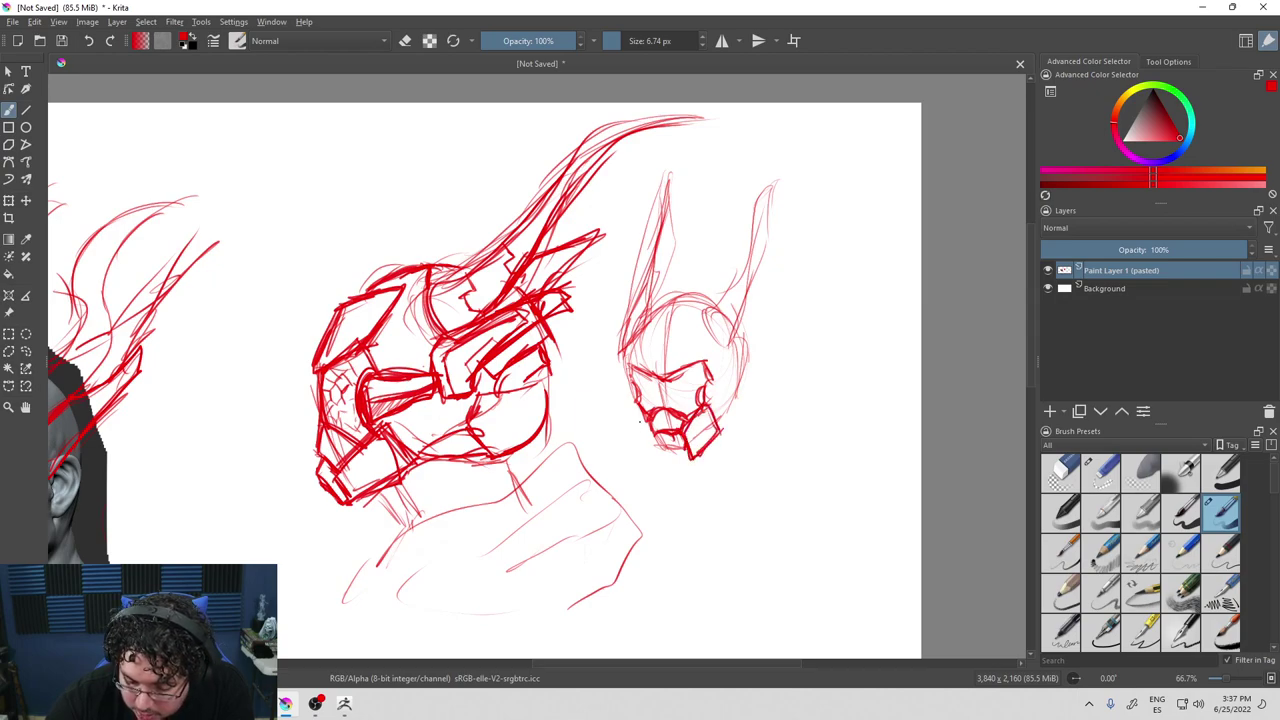
pyautogui.moveTo(638, 416)
pyautogui.mouseDown()
pyautogui.moveTo(660, 462)
pyautogui.moveTo(655, 452)
pyautogui.moveTo(684, 460)
pyautogui.moveTo(666, 444)
pyautogui.moveTo(664, 458)
pyautogui.moveTo(686, 462)
pyautogui.mouseUp()
pyautogui.moveTo(674, 440); pyautogui.dragTo(680, 454)
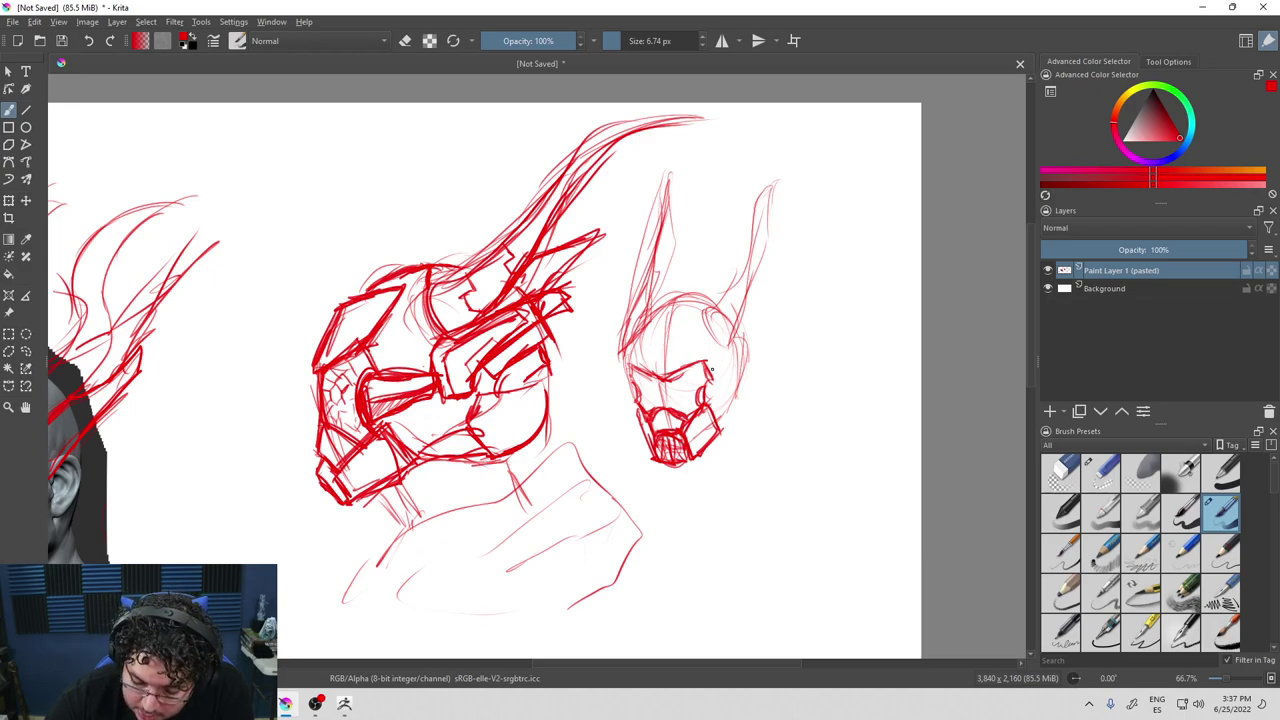
# Strengthen the V-shaped brow of the three-quarter head and outline a notched forehead plate above it.
pyautogui.moveTo(714, 338)
pyautogui.mouseDown()
pyautogui.moveTo(704, 374)
pyautogui.moveTo(656, 386)
pyautogui.mouseUp()
pyautogui.moveTo(628, 350); pyautogui.dragTo(624, 370)
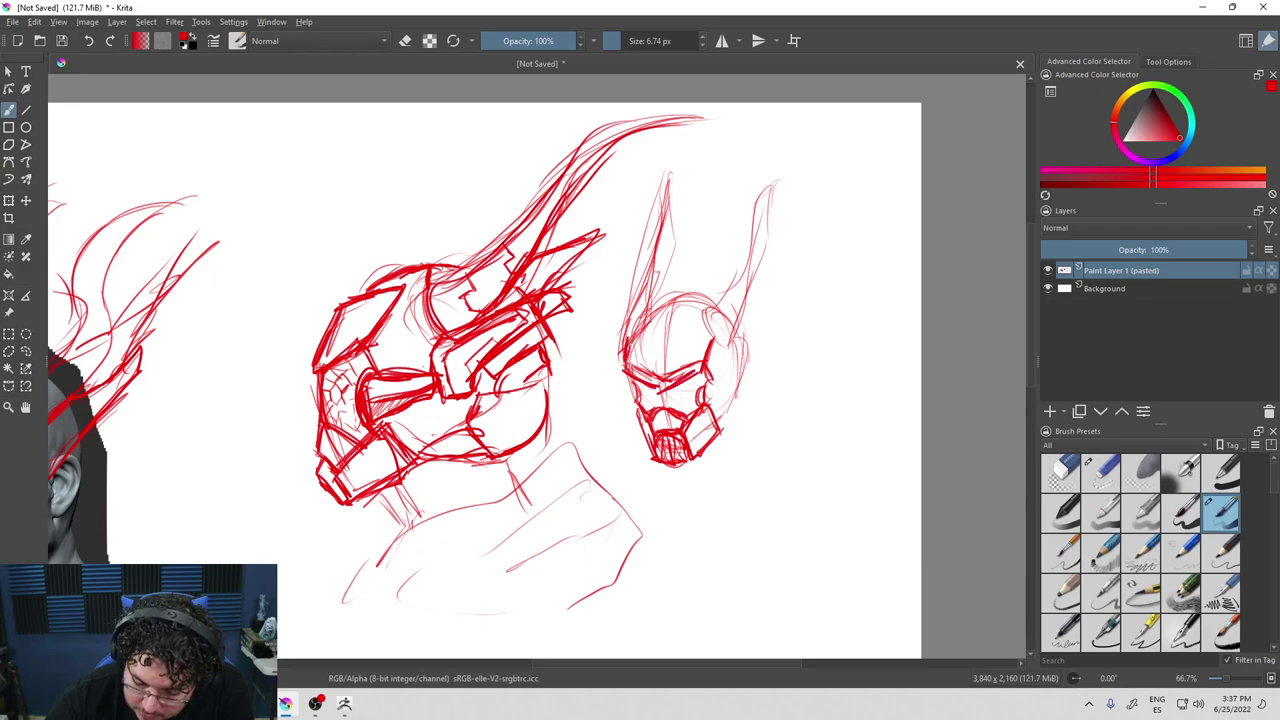
pyautogui.moveTo(694, 330)
pyautogui.mouseDown()
pyautogui.moveTo(664, 348)
pyautogui.moveTo(708, 328)
pyautogui.moveTo(716, 352)
pyautogui.moveTo(636, 338)
pyautogui.mouseUp()
pyautogui.moveTo(628, 322)
pyautogui.mouseDown()
pyautogui.moveTo(624, 364)
pyautogui.moveTo(712, 326)
pyautogui.mouseUp()
# Sketch a pointed ear plate and an angular jaw plate on the far side of the three-quarter head.
pyautogui.moveTo(716, 332)
pyautogui.mouseDown()
pyautogui.moveTo(708, 372)
pyautogui.moveTo(726, 372)
pyautogui.moveTo(762, 296)
pyautogui.mouseUp()
pyautogui.moveTo(762, 294)
pyautogui.mouseDown()
pyautogui.moveTo(772, 306)
pyautogui.moveTo(748, 346)
pyautogui.mouseUp()
pyautogui.moveTo(754, 328); pyautogui.dragTo(734, 370)
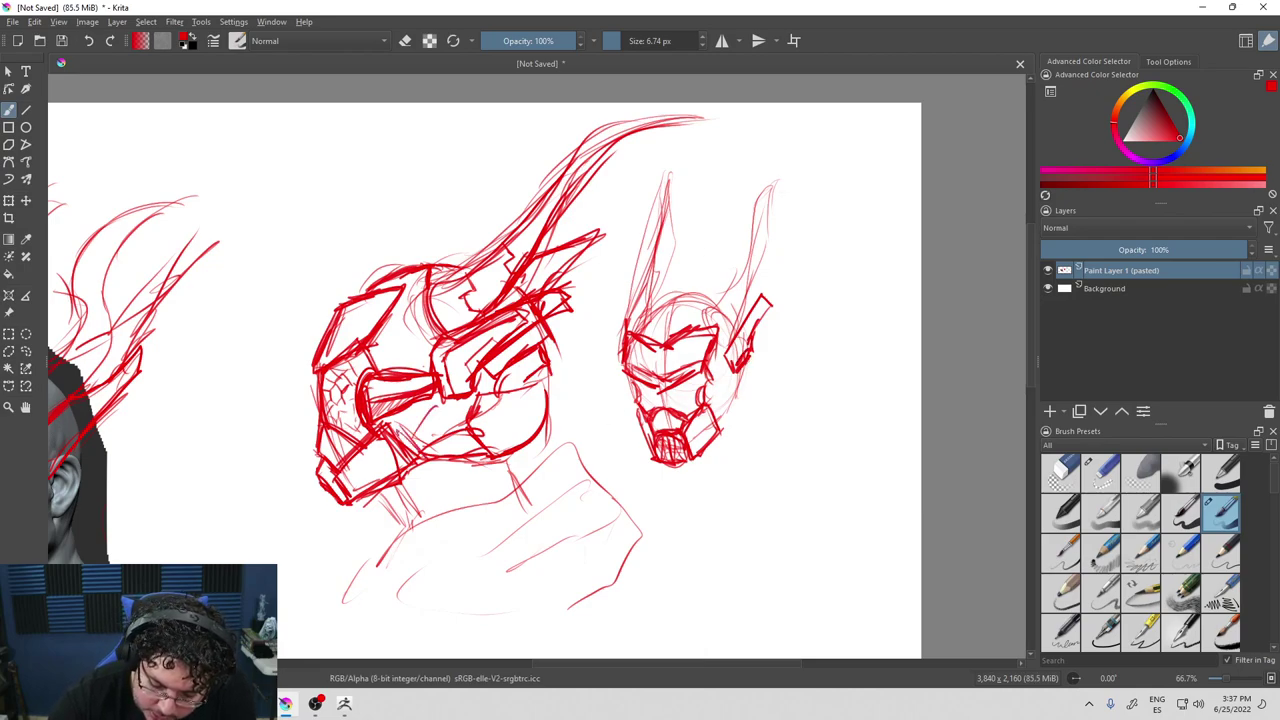
pyautogui.moveTo(728, 376)
pyautogui.mouseDown()
pyautogui.moveTo(744, 392)
pyautogui.moveTo(713, 408)
pyautogui.moveTo(722, 434)
pyautogui.moveTo(745, 394)
pyautogui.mouseUp()
pyautogui.moveTo(734, 368); pyautogui.dragTo(728, 380)
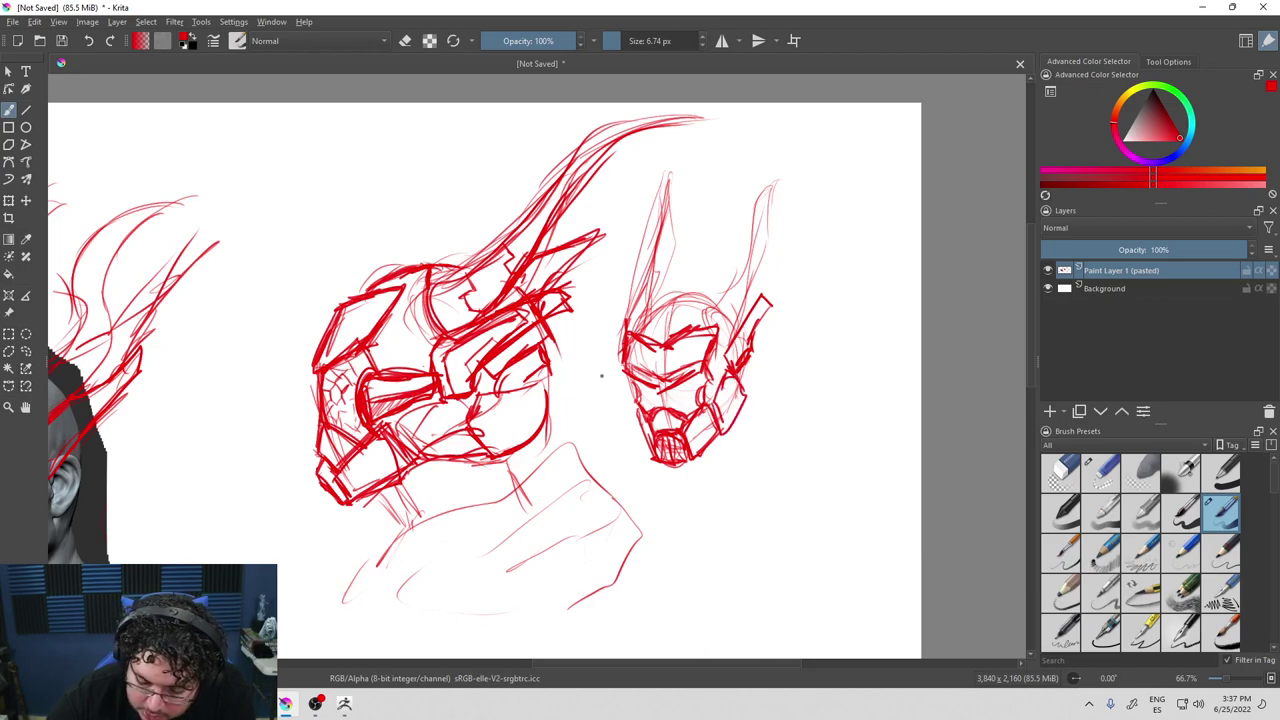
# Outline an angular jaw plate between the muzzle and the ear piece on the profile helmet.
pyautogui.moveTo(398, 440); pyautogui.dragTo(422, 478)
pyautogui.moveTo(390, 425); pyautogui.dragTo(437, 405)
pyautogui.moveTo(453, 399)
pyautogui.mouseDown()
pyautogui.moveTo(469, 427)
pyautogui.moveTo(410, 476)
pyautogui.mouseUp()
pyautogui.moveTo(461, 444); pyautogui.dragTo(414, 472)
pyautogui.moveTo(389, 421)
pyautogui.mouseDown()
pyautogui.moveTo(419, 411)
pyautogui.moveTo(471, 426)
pyautogui.mouseUp()
pyautogui.moveTo(472, 439); pyautogui.dragTo(418, 470)
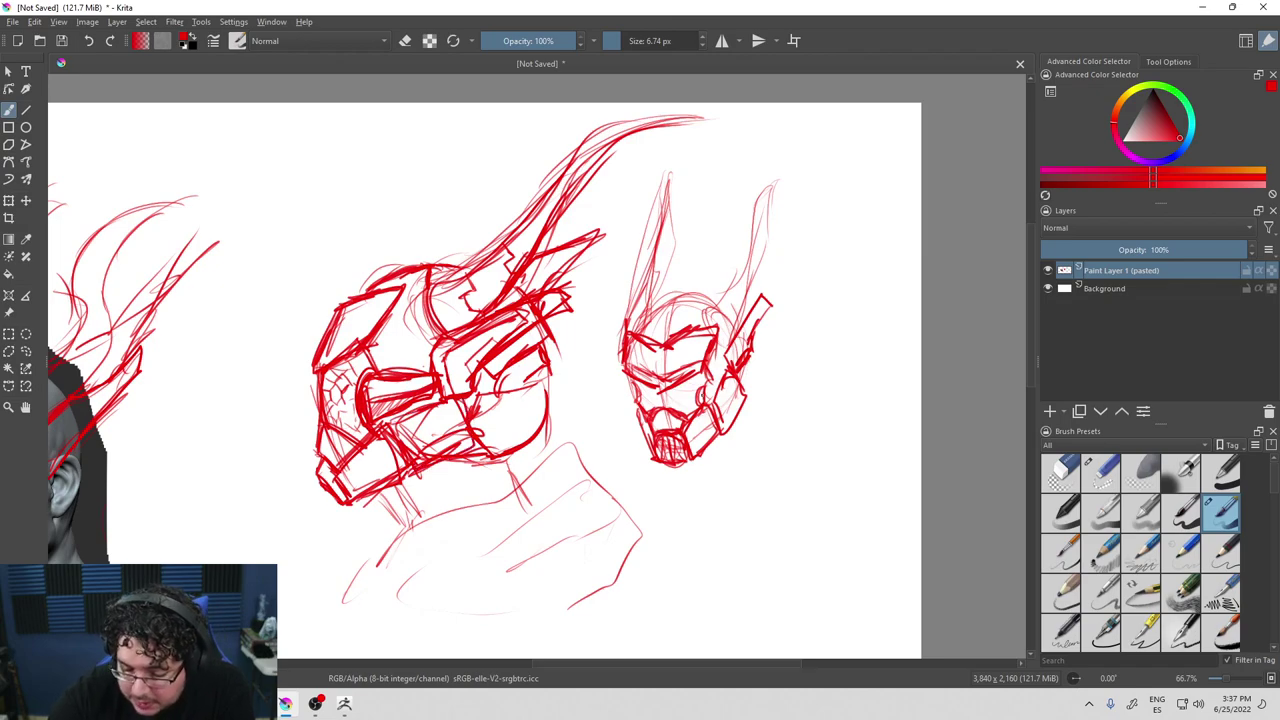
# Add the opposite jaw plate to the three-quarter head, then outline its crown edge and the base of the far horn.
pyautogui.moveTo(626, 390); pyautogui.dragTo(634, 432)
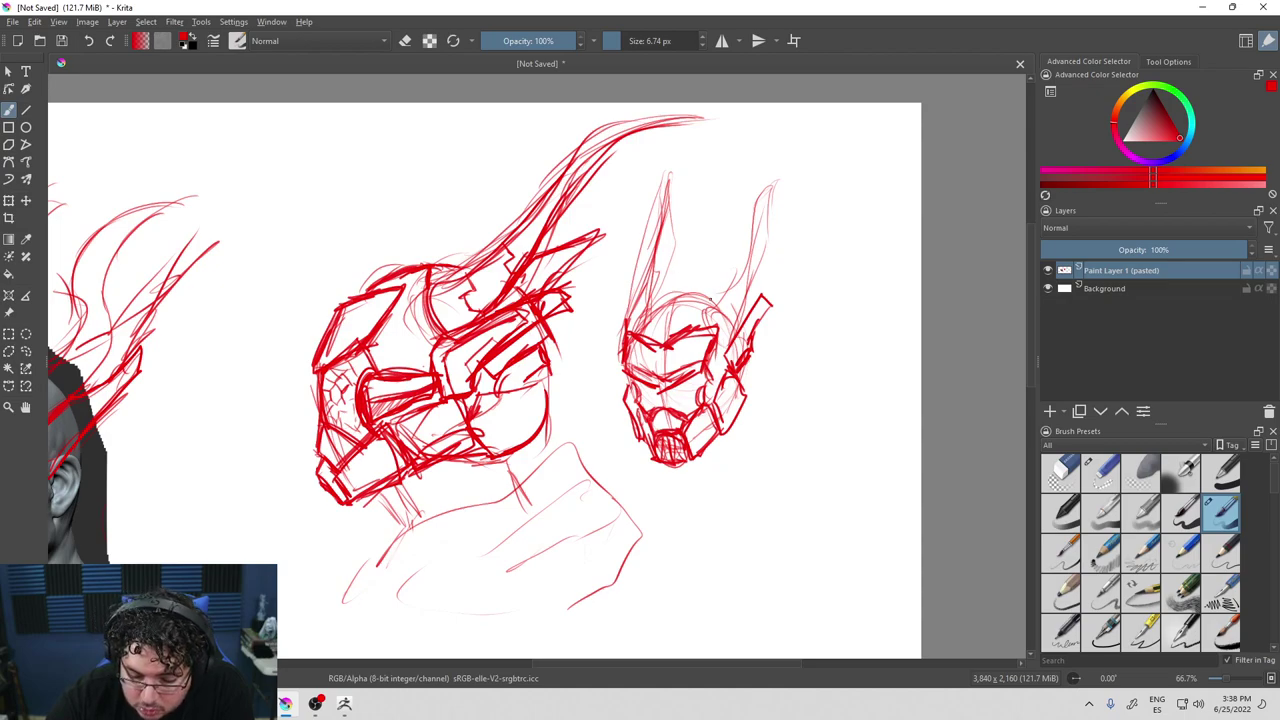
pyautogui.moveTo(670, 310)
pyautogui.mouseDown()
pyautogui.moveTo(704, 316)
pyautogui.moveTo(648, 312)
pyautogui.moveTo(720, 302)
pyautogui.mouseUp()
pyautogui.moveTo(718, 306); pyautogui.dragTo(740, 254)
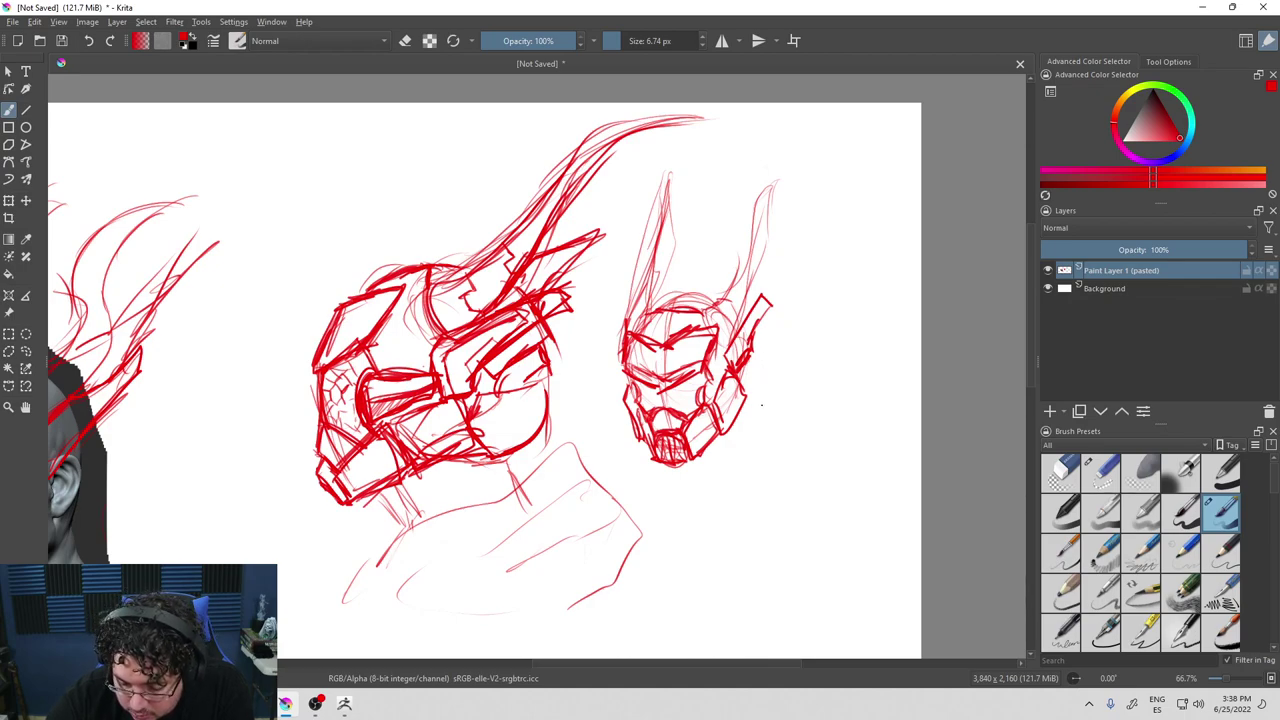
# Sketch light neck, collar and shoulder lines beneath the three-quarter helmet head.
pyautogui.moveTo(626, 424); pyautogui.dragTo(612, 432)
pyautogui.moveTo(608, 410); pyautogui.dragTo(578, 431)
pyautogui.moveTo(744, 402)
pyautogui.mouseDown()
pyautogui.moveTo(794, 428)
pyautogui.moveTo(810, 454)
pyautogui.mouseUp()
pyautogui.moveTo(808, 456); pyautogui.dragTo(730, 509)
pyautogui.moveTo(596, 460); pyautogui.dragTo(670, 519)
pyautogui.moveTo(558, 436); pyautogui.dragTo(578, 458)
pyautogui.moveTo(661, 484); pyautogui.dragTo(658, 512)
# Rough in three light oval head shapes with curved centre lines in the empty space below the helmet sketches.
pyautogui.scroll(-4, 706, 362)
pyautogui.scroll(3, 656, 352)
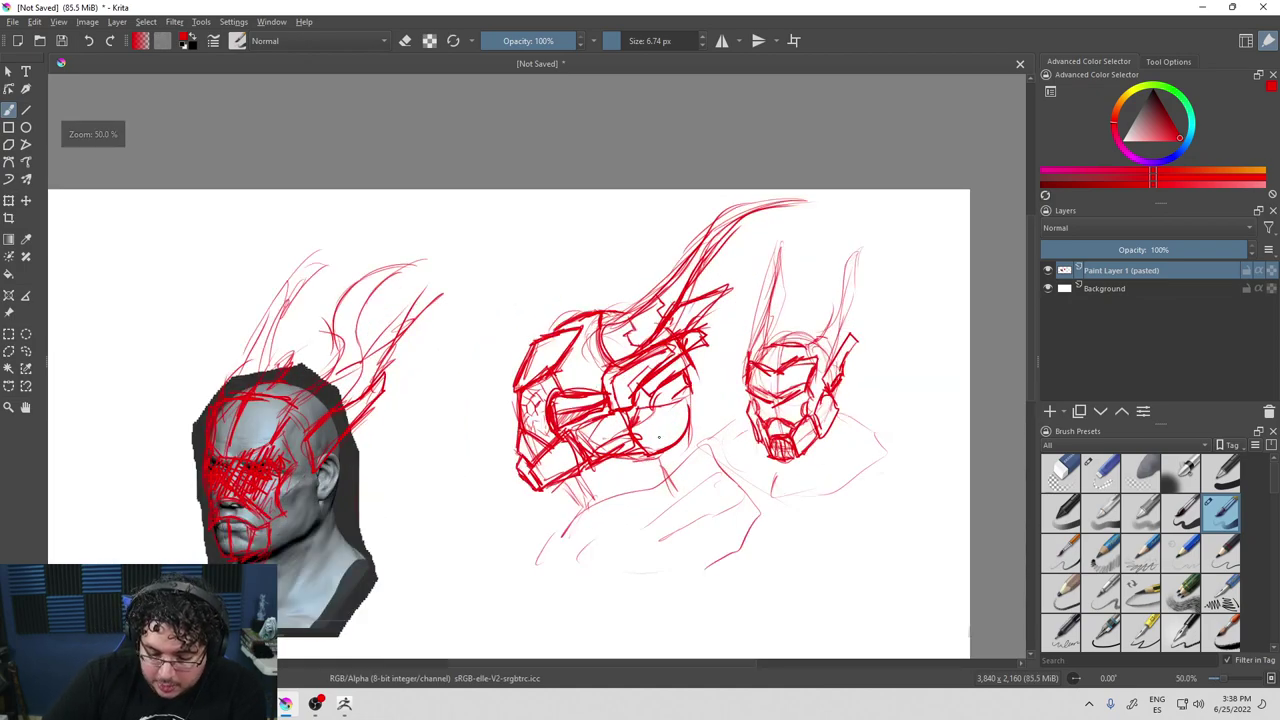
pyautogui.scroll(1, 683, 445)
pyautogui.scroll(-2, 683, 445)
pyautogui.press('=')
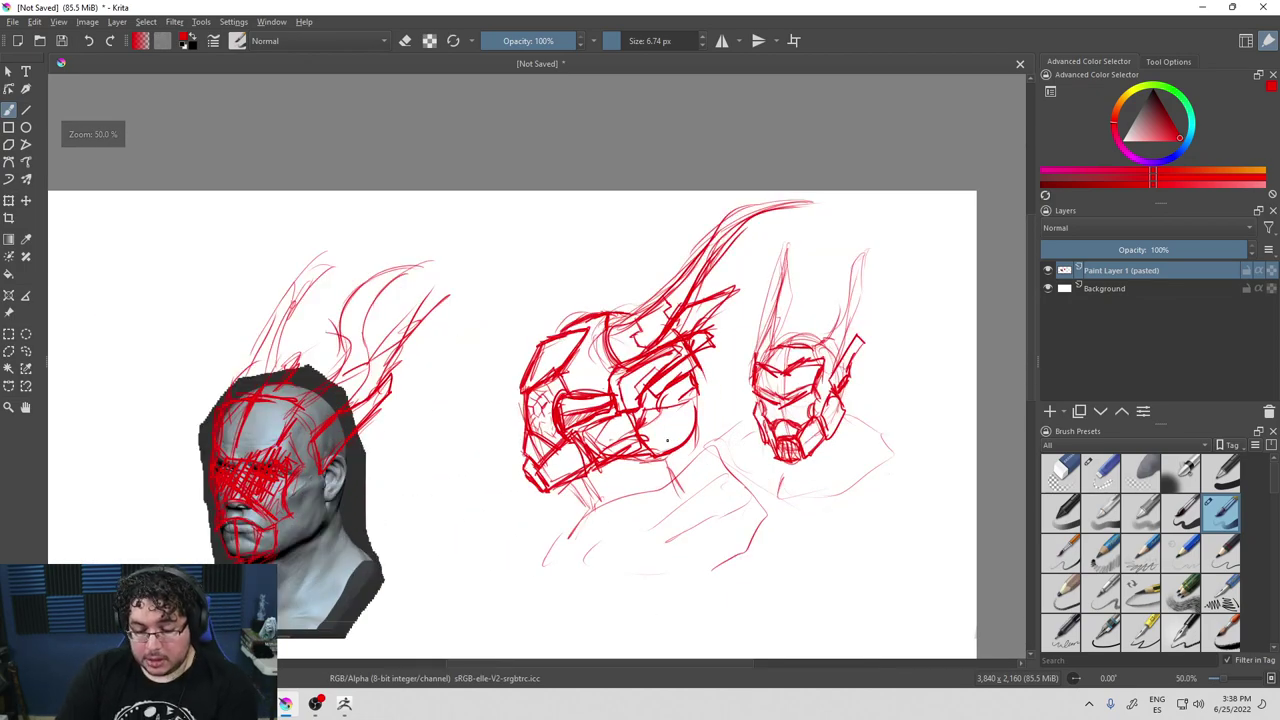
pyautogui.moveTo(537, 527); pyautogui.dragTo(620, 442, button='middle')
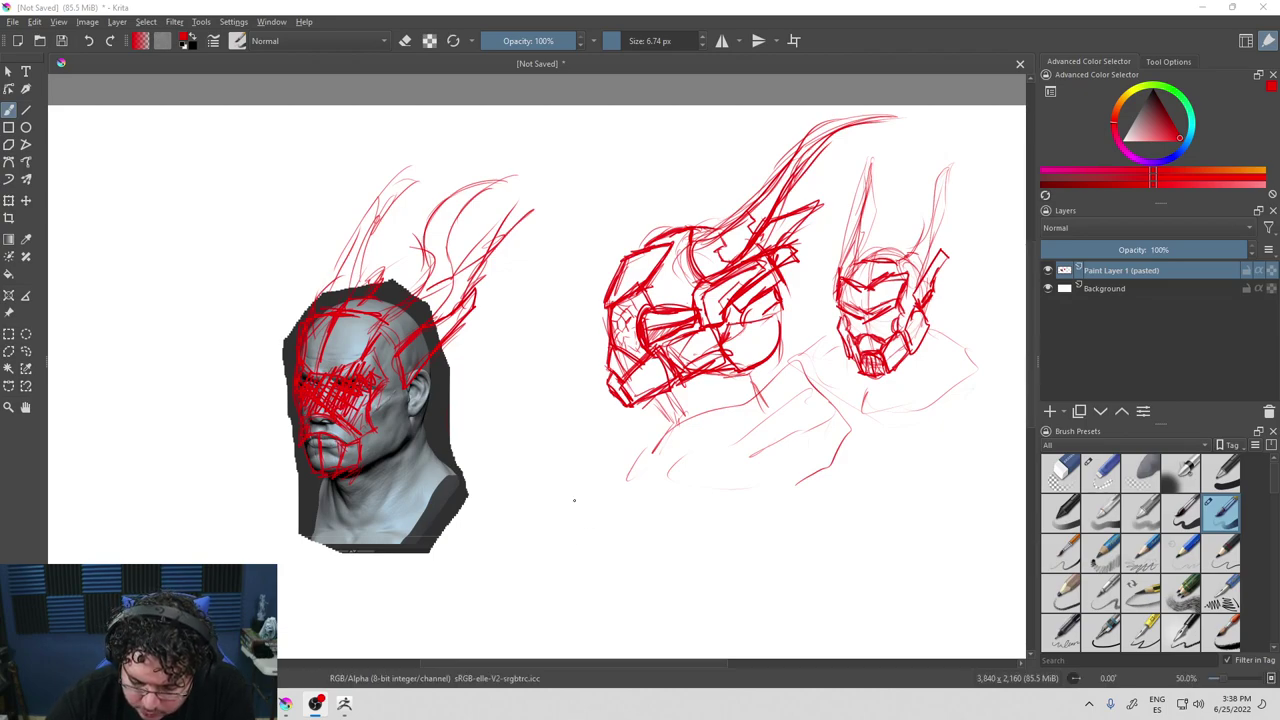
pyautogui.moveTo(562, 480)
pyautogui.mouseDown()
pyautogui.moveTo(642, 500)
pyautogui.moveTo(560, 470)
pyautogui.moveTo(586, 590)
pyautogui.mouseUp()
pyautogui.moveTo(785, 458)
pyautogui.mouseDown()
pyautogui.moveTo(728, 505)
pyautogui.moveTo(815, 465)
pyautogui.moveTo(778, 536)
pyautogui.moveTo(772, 584)
pyautogui.mouseUp()
pyautogui.moveTo(750, 482); pyautogui.dragTo(748, 528)
pyautogui.moveTo(945, 468)
pyautogui.mouseDown()
pyautogui.moveTo(990, 545)
pyautogui.moveTo(878, 540)
pyautogui.mouseUp()
pyautogui.moveTo(967, 512); pyautogui.dragTo(968, 556)
pyautogui.moveTo(935, 446); pyautogui.dragTo(940, 602)
pyautogui.moveTo(920, 470); pyautogui.dragTo(914, 590)
# Refine the first two oval heads with jaw and side contours, and draw a small downward arrow above the profile helmet.
pyautogui.moveTo(551, 468)
pyautogui.mouseDown()
pyautogui.moveTo(570, 590)
pyautogui.moveTo(606, 604)
pyautogui.moveTo(628, 586)
pyautogui.mouseUp()
pyautogui.moveTo(664, 498); pyautogui.dragTo(648, 570)
pyautogui.moveTo(530, 548); pyautogui.dragTo(531, 510)
pyautogui.moveTo(532, 512)
pyautogui.mouseDown()
pyautogui.moveTo(644, 466)
pyautogui.moveTo(654, 514)
pyautogui.mouseUp()
pyautogui.moveTo(740, 462)
pyautogui.mouseDown()
pyautogui.moveTo(728, 565)
pyautogui.moveTo(762, 606)
pyautogui.moveTo(788, 598)
pyautogui.mouseUp()
pyautogui.moveTo(616, 140); pyautogui.dragTo(641, 206)
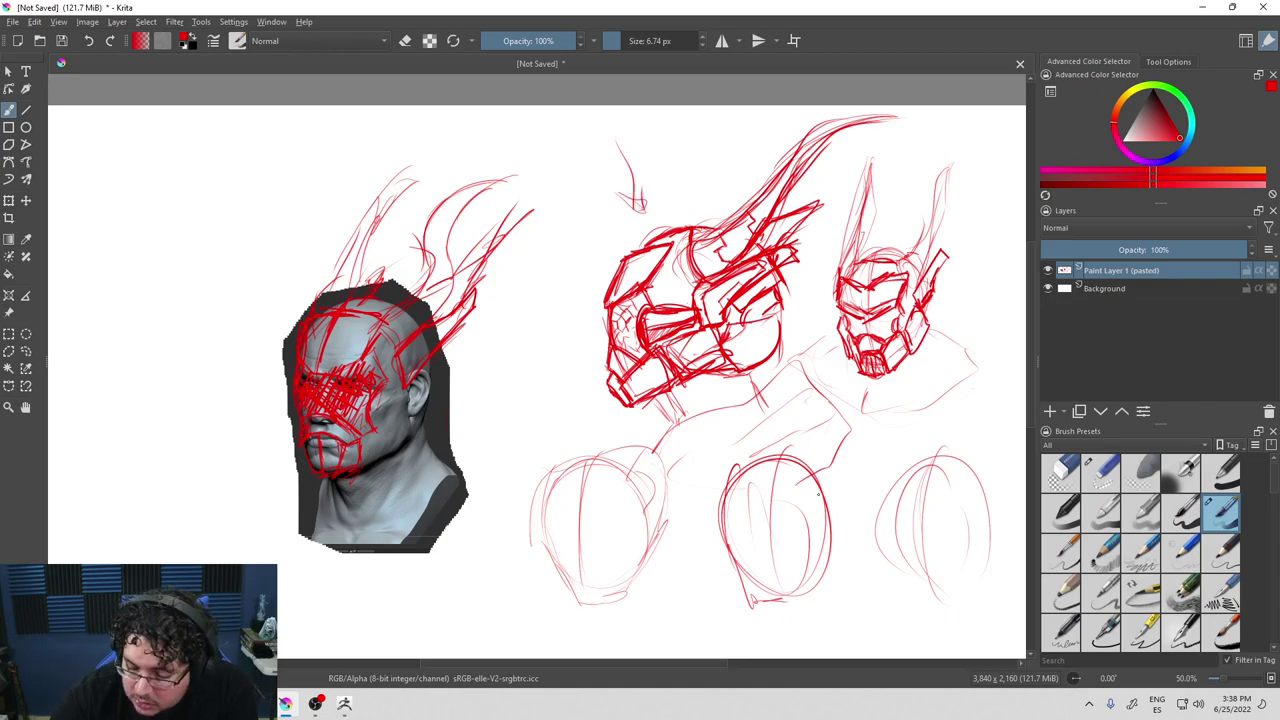
pyautogui.moveTo(831, 471); pyautogui.dragTo(812, 592)
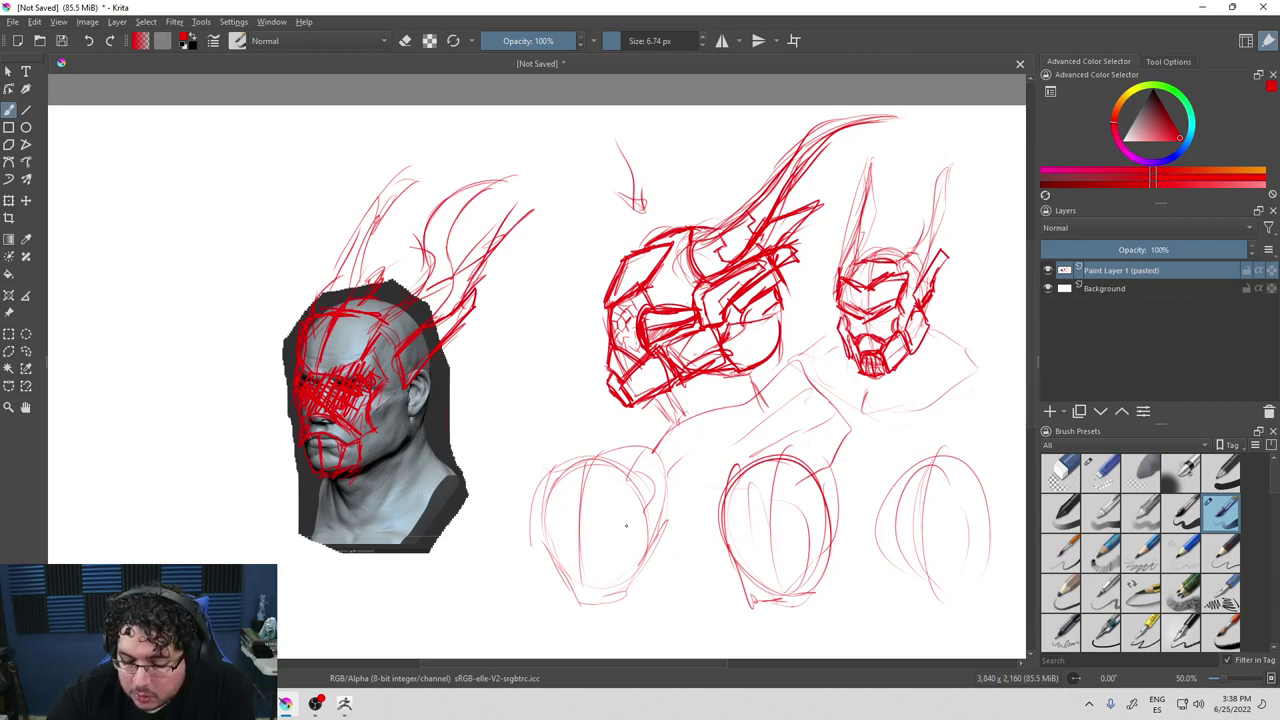
# Switch to the addax image results in Chrome, examine the photo of two standing addaxes, and return to Krita.
pyautogui.hotkey('alt', 'Tab')
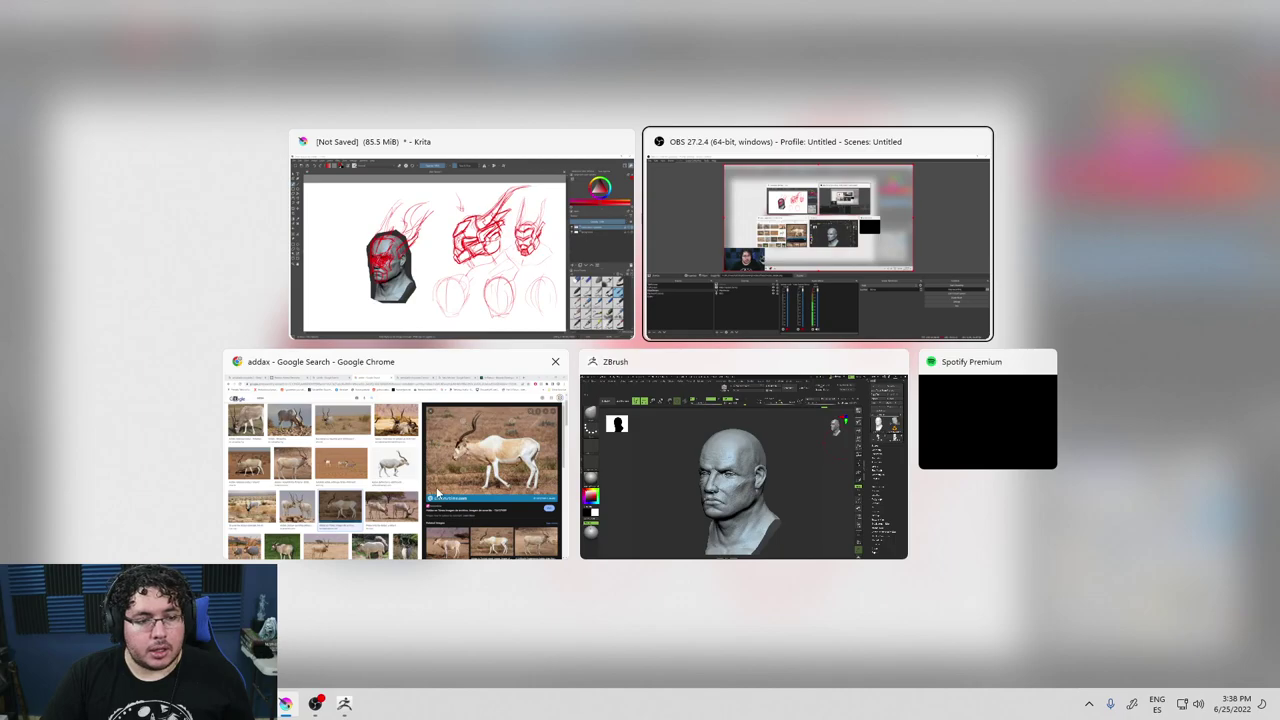
pyautogui.click(435, 487)
pyautogui.hotkey('alt', 'Tab')
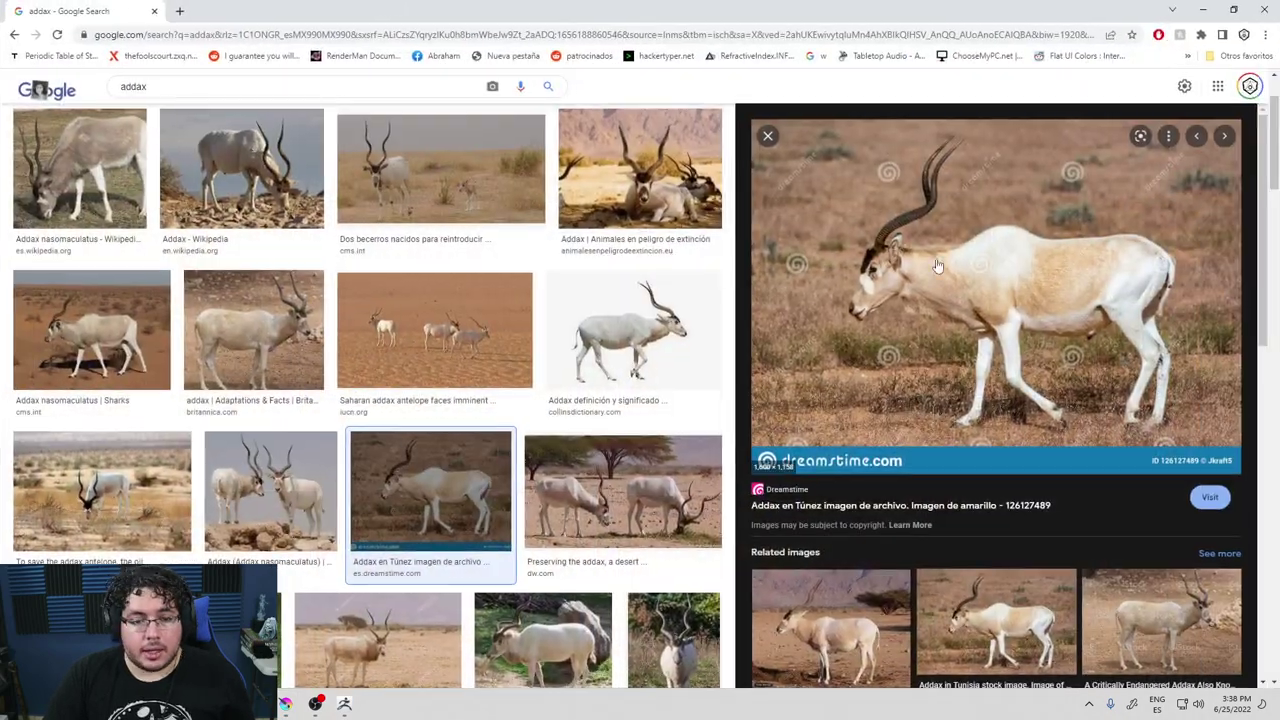
pyautogui.click(227, 512)
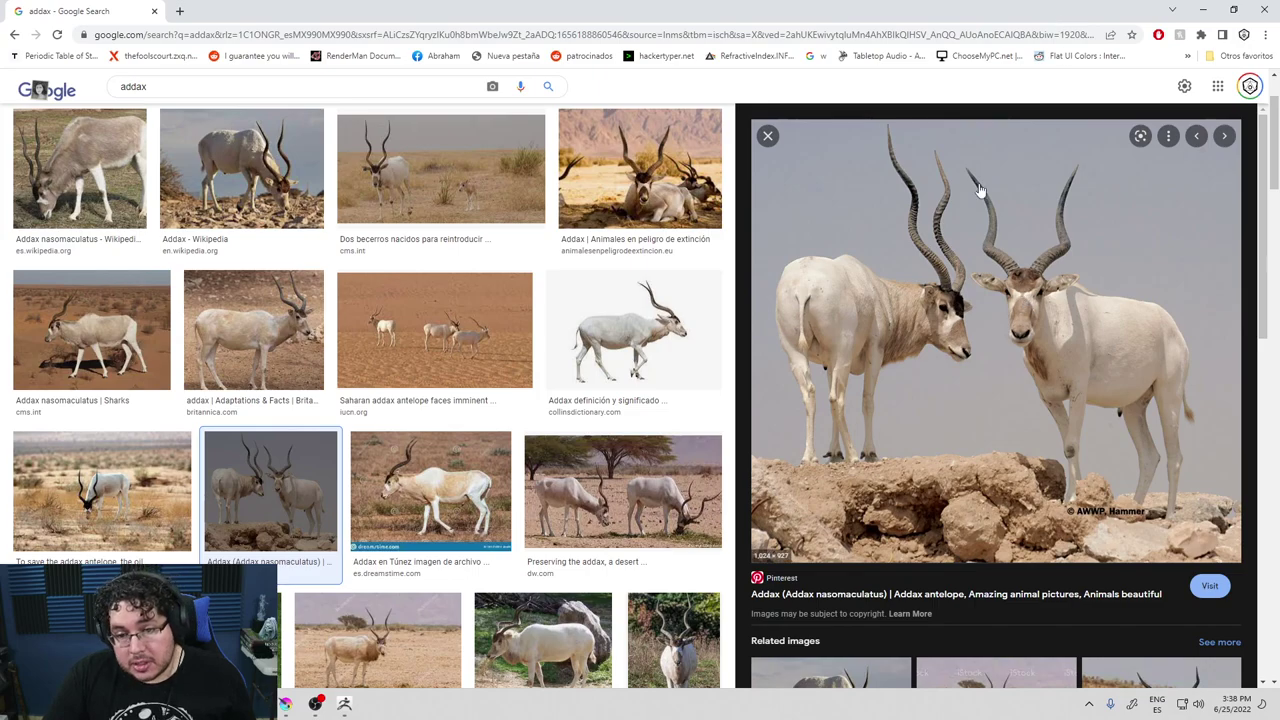
pyautogui.moveTo(960, 10); pyautogui.dragTo(1183, 260)
pyautogui.hotkey('alt', 'Tab')
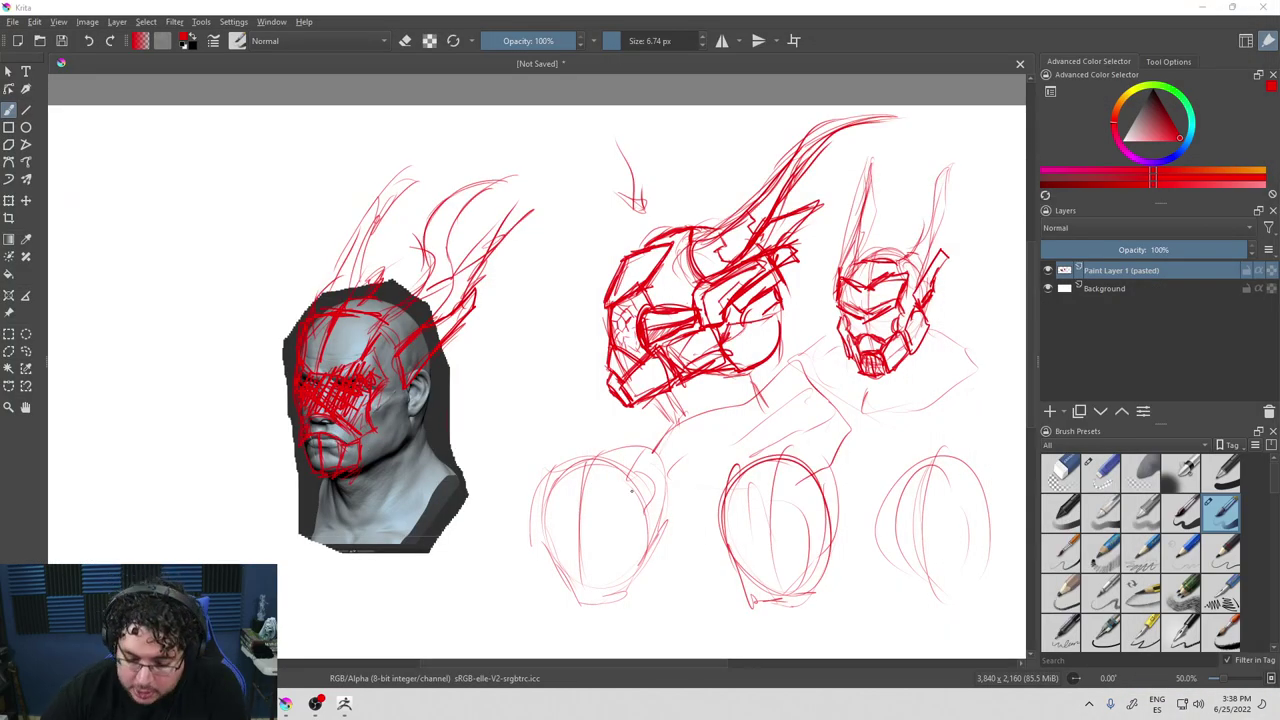
# Outline angular cheek plates on both sides of the centre line of the first oval head.
pyautogui.moveTo(614, 497)
pyautogui.mouseDown()
pyautogui.moveTo(591, 524)
pyautogui.moveTo(628, 583)
pyautogui.mouseUp()
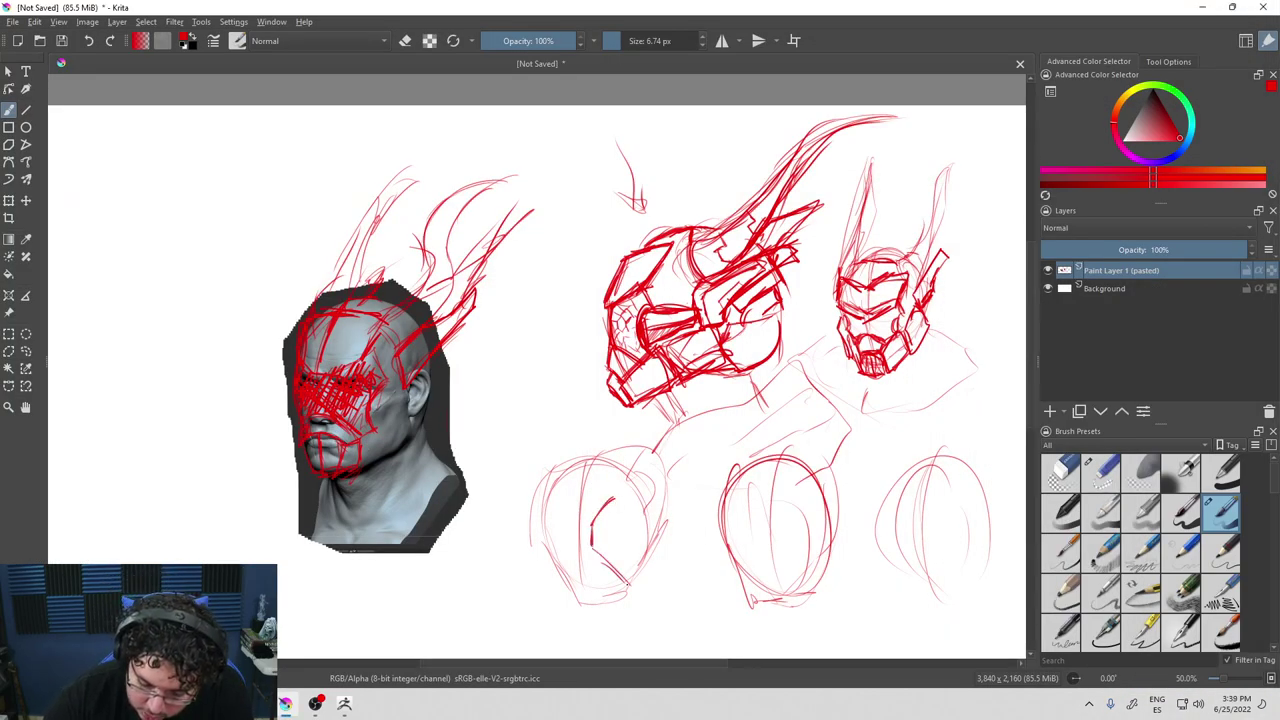
pyautogui.moveTo(632, 516)
pyautogui.mouseDown()
pyautogui.moveTo(615, 534)
pyautogui.moveTo(637, 576)
pyautogui.mouseUp()
pyautogui.moveTo(574, 528); pyautogui.dragTo(574, 547)
pyautogui.moveTo(548, 496)
pyautogui.mouseDown()
pyautogui.moveTo(570, 519)
pyautogui.moveTo(563, 585)
pyautogui.moveTo(634, 603)
pyautogui.mouseUp()
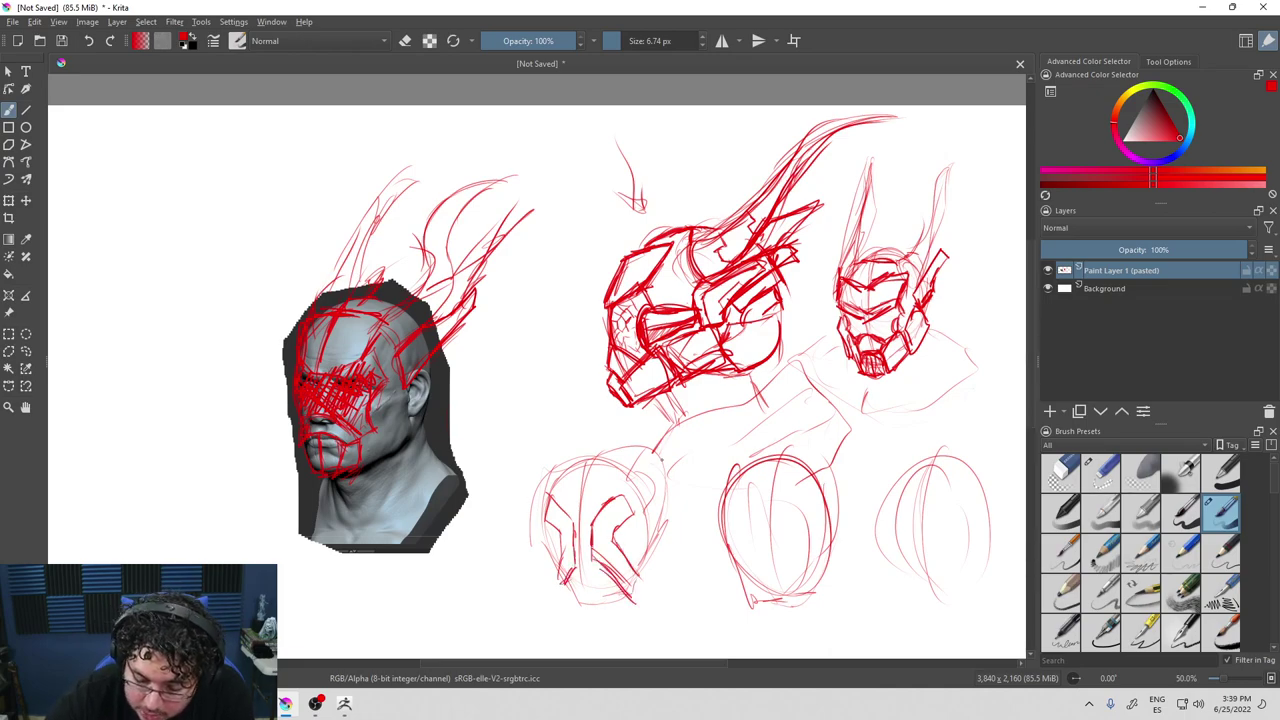
# Draw a long wavy horn on each side of the first oval head and mark its brow edge.
pyautogui.moveTo(539, 504); pyautogui.dragTo(517, 338)
pyautogui.moveTo(519, 334)
pyautogui.mouseDown()
pyautogui.moveTo(560, 500)
pyautogui.moveTo(517, 334)
pyautogui.moveTo(528, 424)
pyautogui.mouseUp()
pyautogui.moveTo(628, 500); pyautogui.dragTo(698, 378)
pyautogui.moveTo(692, 398)
pyautogui.mouseDown()
pyautogui.moveTo(634, 506)
pyautogui.moveTo(625, 466)
pyautogui.mouseUp()
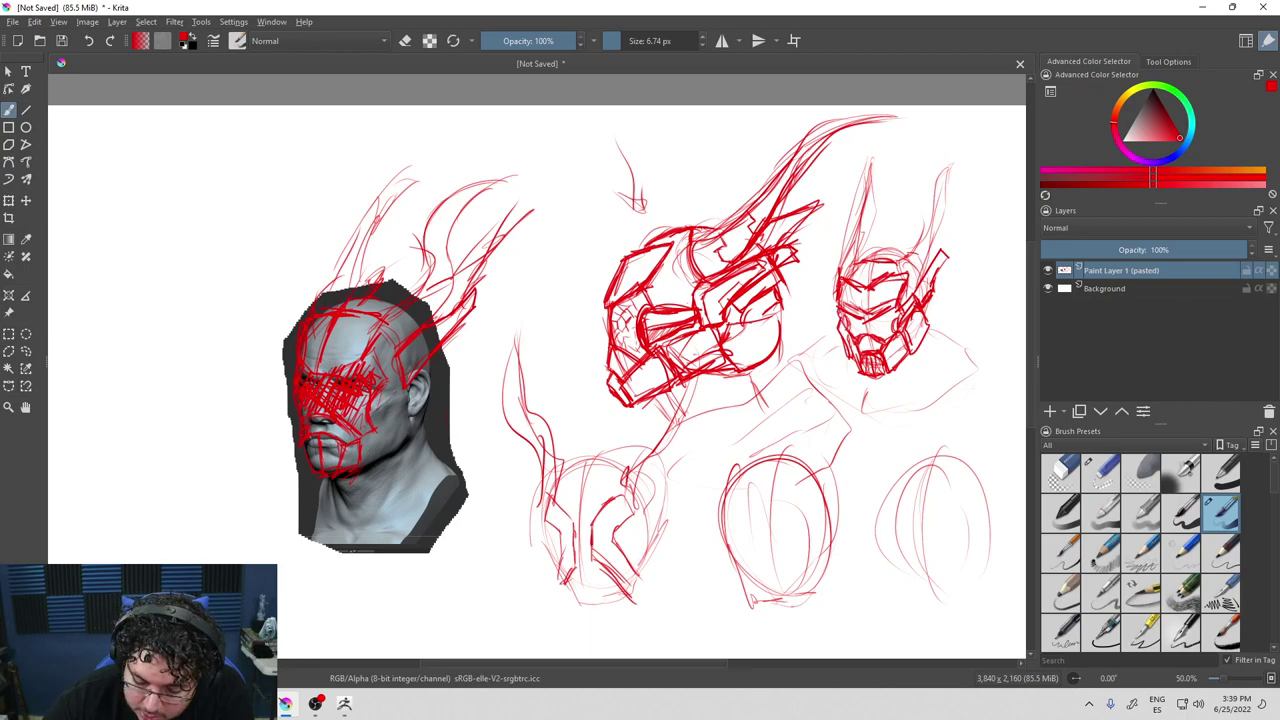
pyautogui.moveTo(624, 530)
pyautogui.mouseDown()
pyautogui.moveTo(598, 575)
pyautogui.moveTo(625, 597)
pyautogui.mouseUp()
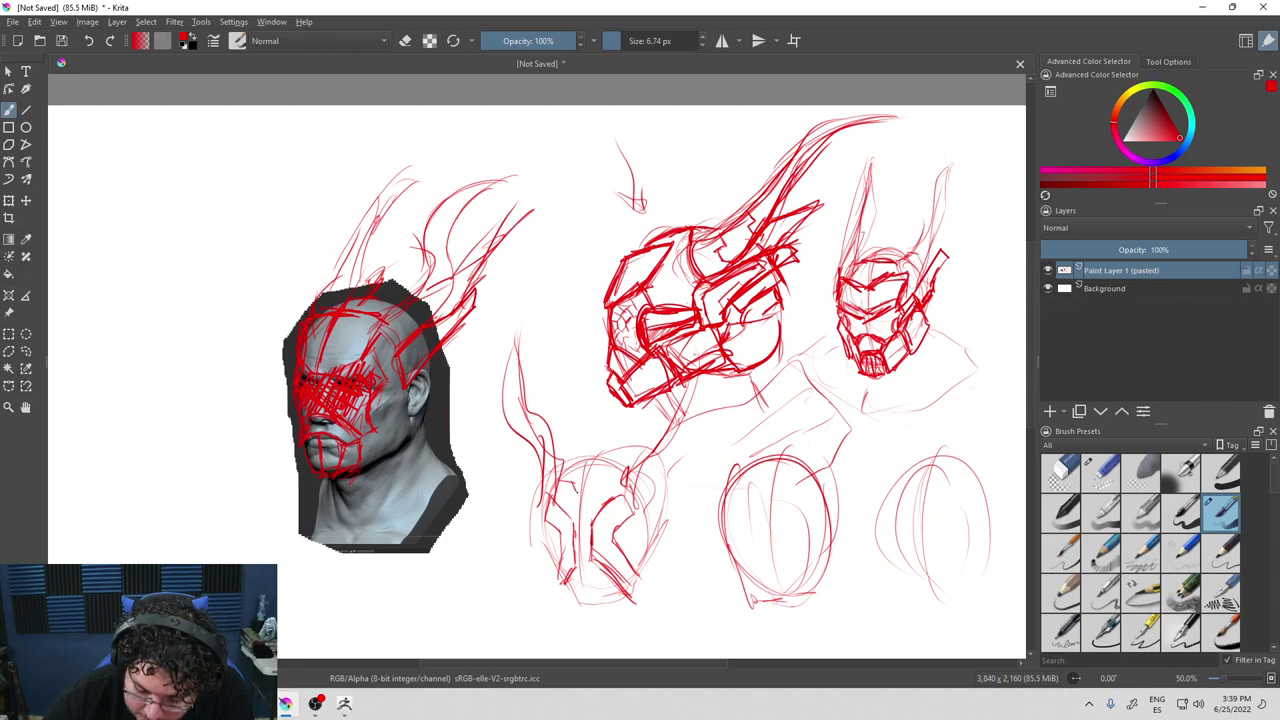
pyautogui.moveTo(600, 485); pyautogui.dragTo(628, 480)
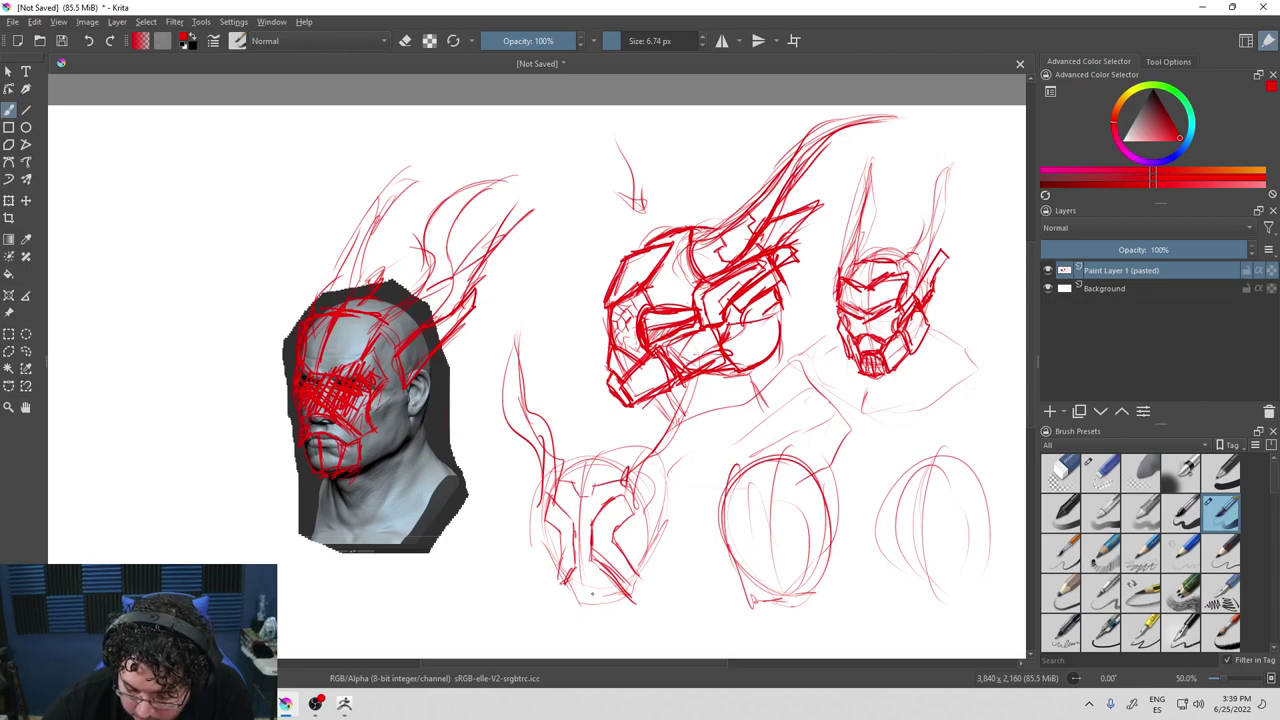
# Add a small muzzle, a pointed ear plate and side contours to the first oval head.
pyautogui.moveTo(588, 590)
pyautogui.mouseDown()
pyautogui.moveTo(574, 606)
pyautogui.moveTo(590, 582)
pyautogui.moveTo(606, 606)
pyautogui.moveTo(606, 584)
pyautogui.moveTo(579, 601)
pyautogui.mouseUp()
pyautogui.moveTo(650, 512)
pyautogui.mouseDown()
pyautogui.moveTo(662, 548)
pyautogui.moveTo(638, 592)
pyautogui.mouseUp()
pyautogui.moveTo(662, 468)
pyautogui.mouseDown()
pyautogui.moveTo(680, 490)
pyautogui.moveTo(641, 545)
pyautogui.moveTo(660, 512)
pyautogui.mouseUp()
pyautogui.moveTo(684, 458)
pyautogui.mouseDown()
pyautogui.moveTo(662, 514)
pyautogui.moveTo(644, 502)
pyautogui.mouseUp()
pyautogui.moveTo(546, 534)
pyautogui.mouseDown()
pyautogui.moveTo(542, 506)
pyautogui.moveTo(542, 522)
pyautogui.mouseUp()
pyautogui.moveTo(538, 522); pyautogui.dragTo(554, 572)
pyautogui.moveTo(568, 586); pyautogui.dragTo(570, 618)
pyautogui.moveTo(586, 606); pyautogui.dragTo(594, 620)
# Sketch an X-shaped face mask with curved upper and lower edges on the middle oval head.
pyautogui.moveTo(874, 480); pyautogui.dragTo(729, 491, button='middle')
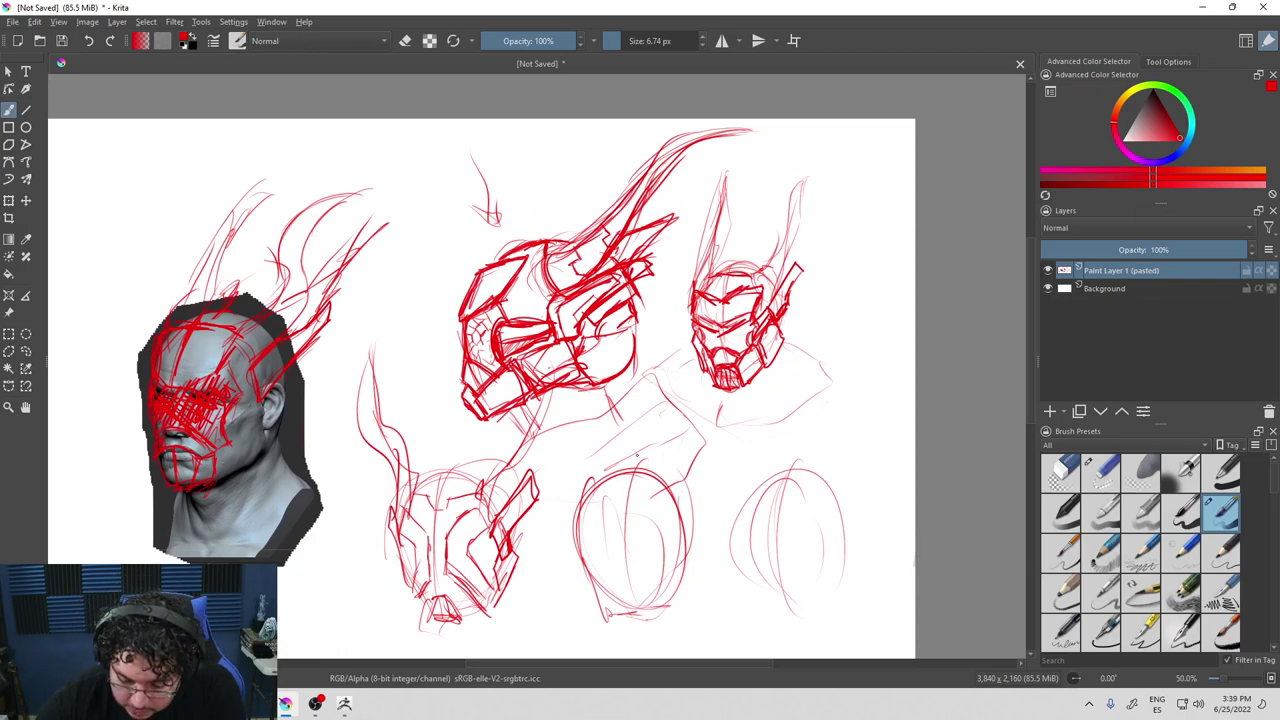
pyautogui.moveTo(596, 518)
pyautogui.mouseDown()
pyautogui.moveTo(646, 566)
pyautogui.moveTo(660, 524)
pyautogui.moveTo(666, 572)
pyautogui.mouseUp()
pyautogui.moveTo(666, 522)
pyautogui.mouseDown()
pyautogui.moveTo(600, 575)
pyautogui.moveTo(616, 516)
pyautogui.moveTo(584, 528)
pyautogui.moveTo(605, 550)
pyautogui.moveTo(604, 577)
pyautogui.mouseUp()
pyautogui.moveTo(597, 518)
pyautogui.mouseDown()
pyautogui.moveTo(665, 524)
pyautogui.moveTo(648, 582)
pyautogui.mouseUp()
pyautogui.moveTo(606, 568); pyautogui.dragTo(660, 578)
pyautogui.moveTo(614, 564); pyautogui.dragTo(656, 574)
pyautogui.moveTo(668, 494)
pyautogui.mouseDown()
pyautogui.moveTo(680, 510)
pyautogui.moveTo(672, 482)
pyautogui.mouseUp()
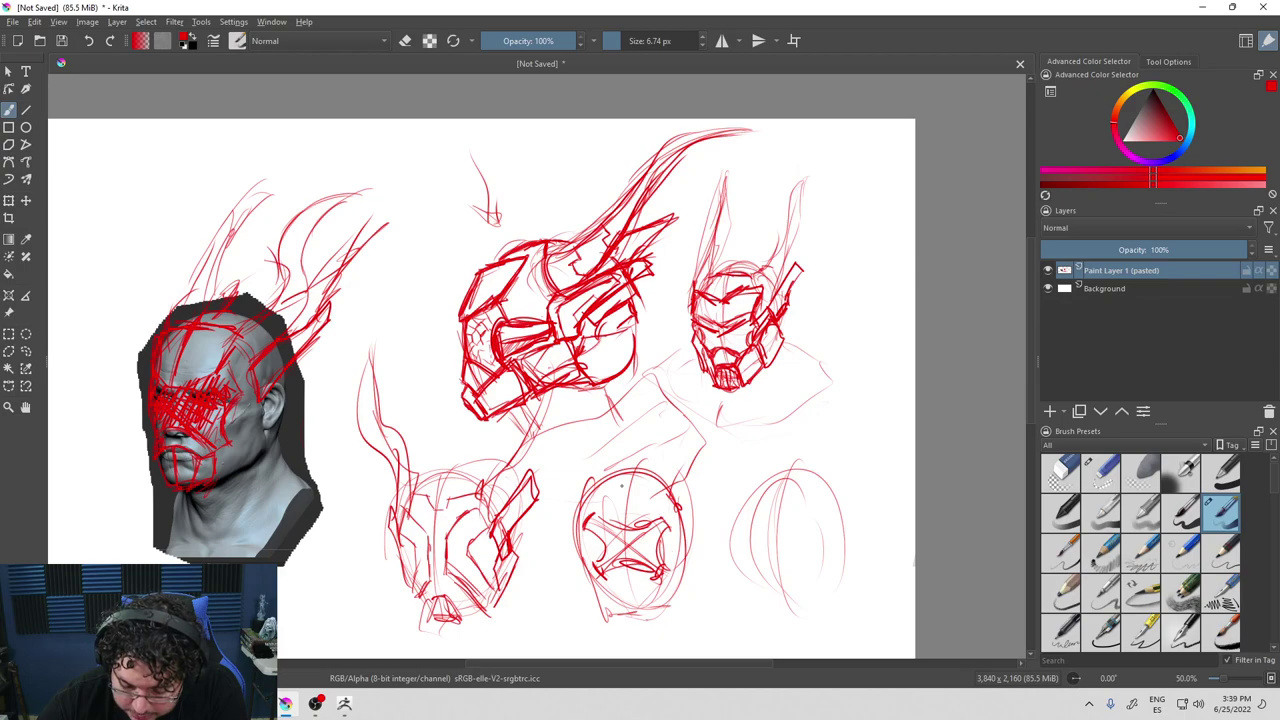
# Draw long side plates flaring downward from the crown on both sides of the middle head.
pyautogui.moveTo(578, 508); pyautogui.dragTo(550, 596)
pyautogui.moveTo(581, 504); pyautogui.dragTo(551, 592)
pyautogui.moveTo(554, 602); pyautogui.dragTo(568, 610)
pyautogui.moveTo(672, 490)
pyautogui.mouseDown()
pyautogui.moveTo(710, 600)
pyautogui.moveTo(698, 618)
pyautogui.mouseUp()
pyautogui.moveTo(694, 522); pyautogui.dragTo(716, 620)
pyautogui.moveTo(602, 512); pyautogui.dragTo(570, 604)
pyautogui.moveTo(586, 534); pyautogui.dragTo(566, 606)
pyautogui.moveTo(566, 560)
pyautogui.mouseDown()
pyautogui.moveTo(538, 606)
pyautogui.moveTo(559, 591)
pyautogui.mouseUp()
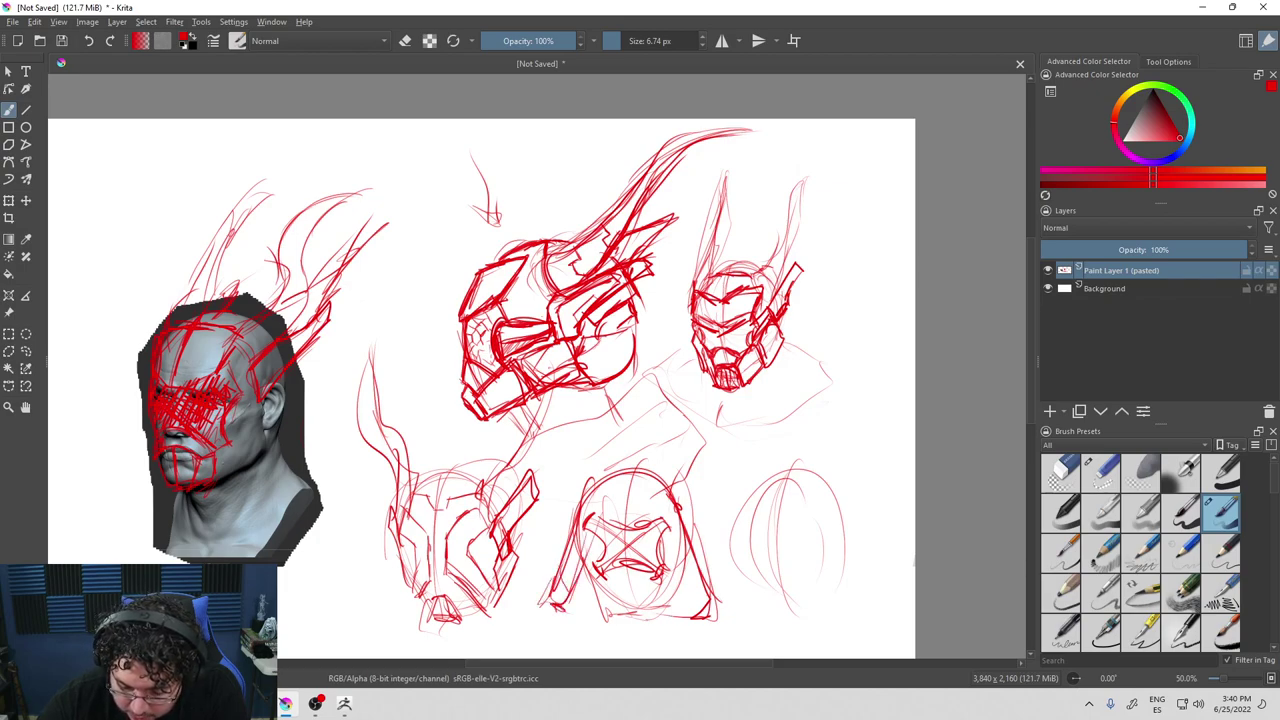
# Add two straight, outward-slanting horns with base lines to the crown of the middle head.
pyautogui.moveTo(674, 474); pyautogui.dragTo(660, 488)
pyautogui.moveTo(716, 392)
pyautogui.mouseDown()
pyautogui.moveTo(674, 498)
pyautogui.moveTo(680, 480)
pyautogui.mouseUp()
pyautogui.moveTo(574, 398); pyautogui.dragTo(578, 494)
pyautogui.moveTo(580, 480); pyautogui.dragTo(606, 490)
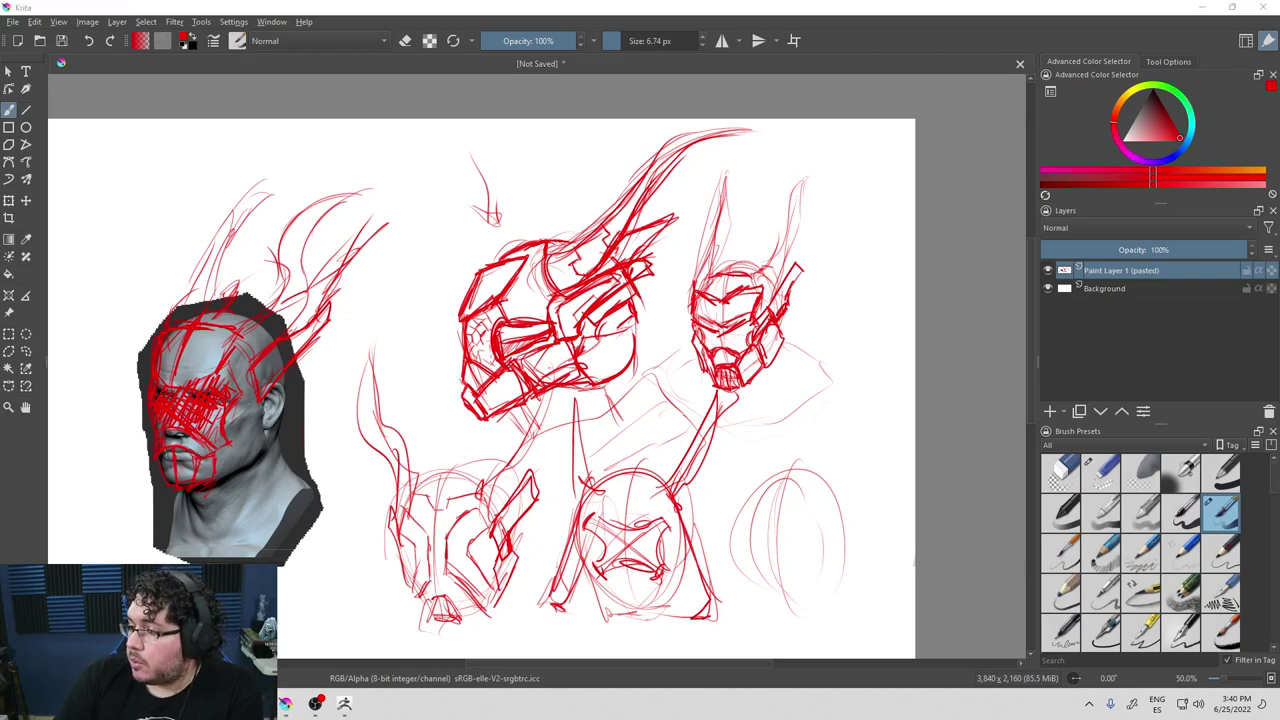
# Darken the lower mask edge of the middle head and add a rectangular chin plate with jaw lines beneath it.
pyautogui.moveTo(605, 562); pyautogui.dragTo(664, 577)
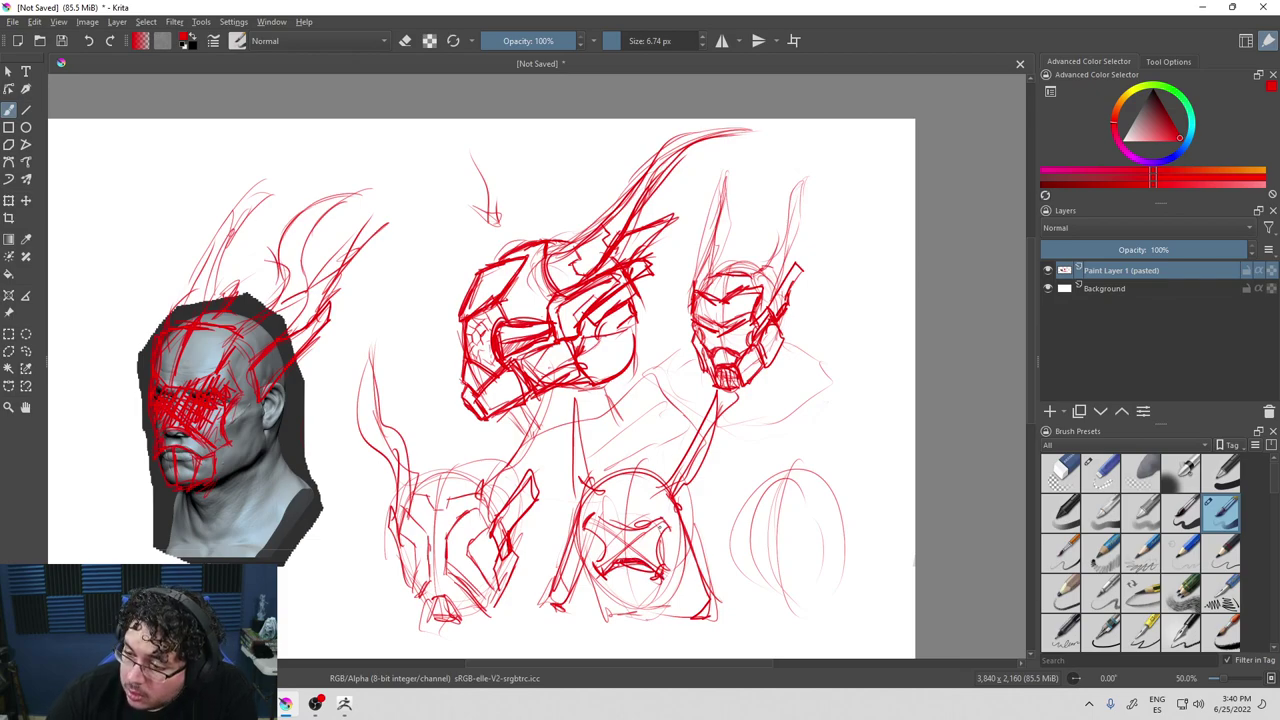
pyautogui.moveTo(616, 578)
pyautogui.mouseDown()
pyautogui.moveTo(617, 618)
pyautogui.moveTo(652, 577)
pyautogui.moveTo(657, 621)
pyautogui.mouseUp()
pyautogui.moveTo(617, 580)
pyautogui.mouseDown()
pyautogui.moveTo(620, 627)
pyautogui.moveTo(622, 582)
pyautogui.moveTo(612, 620)
pyautogui.mouseUp()
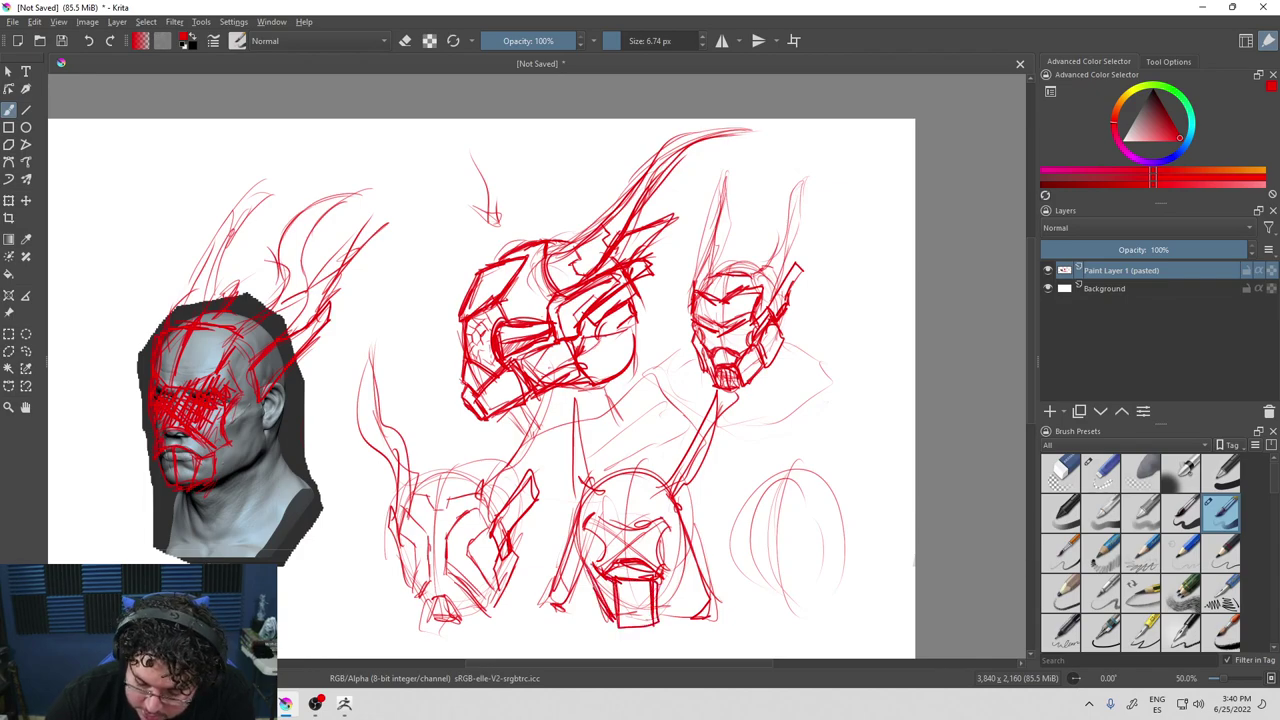
pyautogui.moveTo(654, 552)
pyautogui.mouseDown()
pyautogui.moveTo(674, 575)
pyautogui.moveTo(674, 620)
pyautogui.mouseUp()
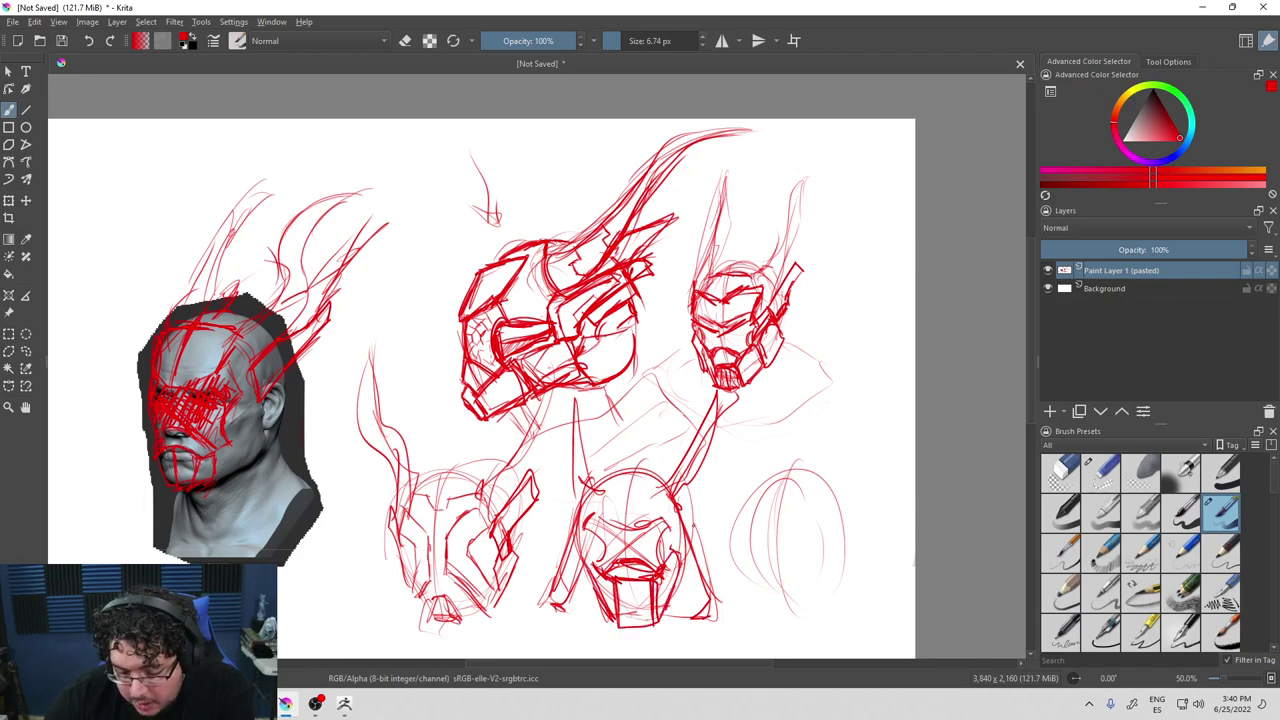
# Outline a face mask with a notched forehead, angular cheek cut-out and chin line on the third oval head.
pyautogui.moveTo(793, 567); pyautogui.dragTo(737, 549, button='middle')
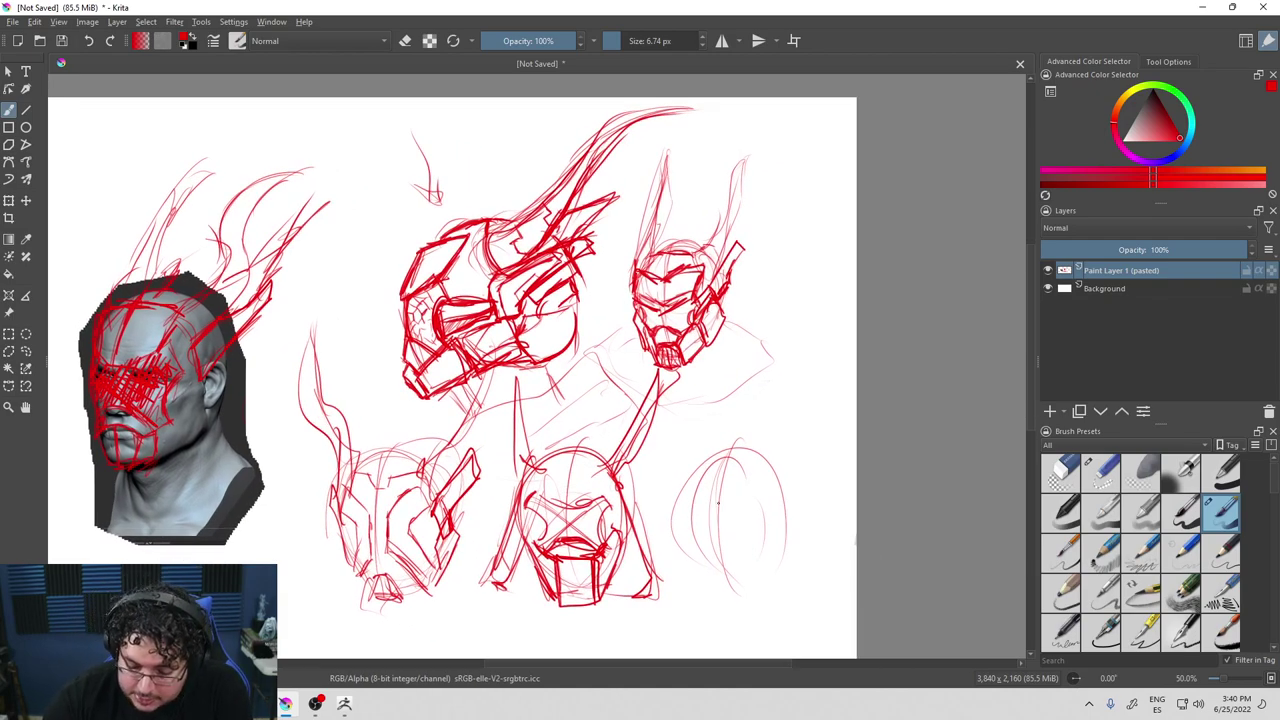
pyautogui.moveTo(700, 498)
pyautogui.mouseDown()
pyautogui.moveTo(752, 486)
pyautogui.moveTo(758, 472)
pyautogui.moveTo(771, 515)
pyautogui.moveTo(763, 566)
pyautogui.moveTo(714, 592)
pyautogui.mouseUp()
pyautogui.moveTo(760, 484)
pyautogui.mouseDown()
pyautogui.moveTo(762, 514)
pyautogui.moveTo(702, 508)
pyautogui.moveTo(745, 524)
pyautogui.moveTo(744, 544)
pyautogui.mouseUp()
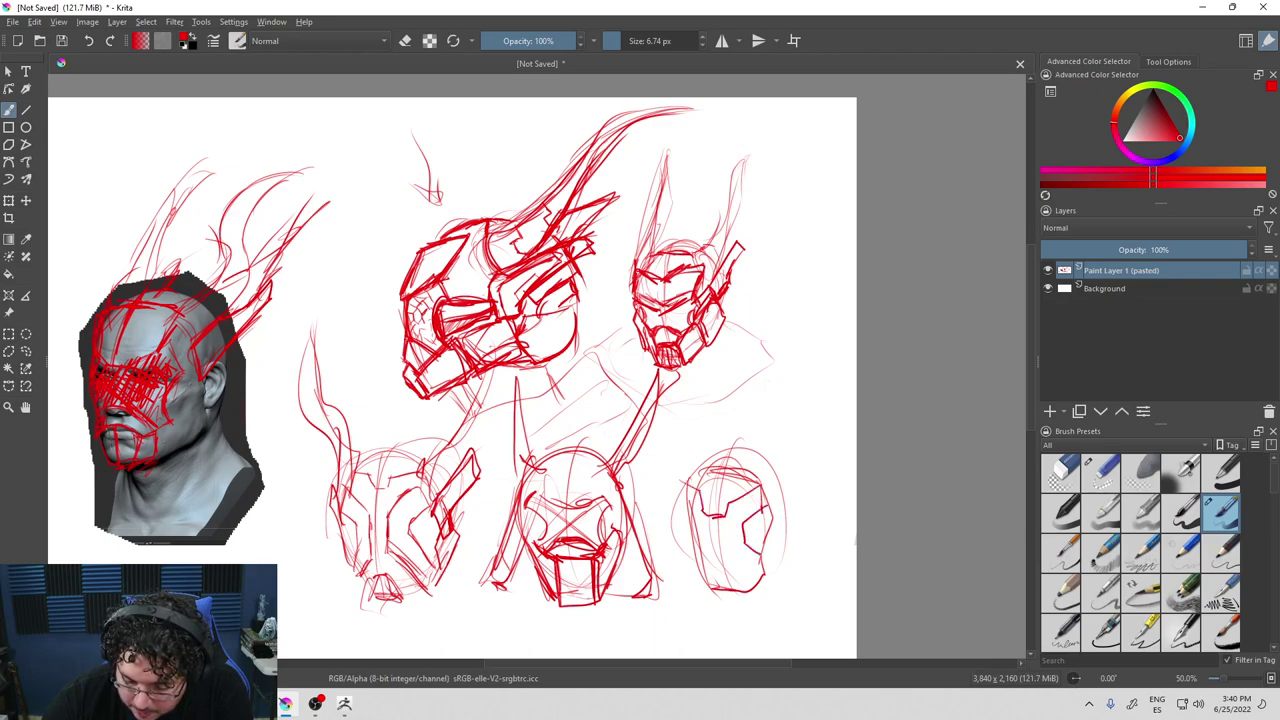
pyautogui.moveTo(759, 588); pyautogui.dragTo(708, 583)
pyautogui.moveTo(688, 538); pyautogui.dragTo(697, 565)
pyautogui.moveTo(688, 490)
pyautogui.mouseDown()
pyautogui.moveTo(700, 585)
pyautogui.moveTo(759, 588)
pyautogui.mouseUp()
pyautogui.moveTo(762, 542)
pyautogui.mouseDown()
pyautogui.moveTo(756, 558)
pyautogui.moveTo(772, 516)
pyautogui.mouseUp()
pyautogui.moveTo(734, 476)
pyautogui.mouseDown()
pyautogui.moveTo(762, 474)
pyautogui.moveTo(786, 300)
pyautogui.moveTo(764, 490)
pyautogui.mouseUp()
# Draw two tall, narrow upright horns on the third oval head.
pyautogui.moveTo(782, 446); pyautogui.dragTo(788, 332)
pyautogui.moveTo(702, 420); pyautogui.dragTo(694, 466)
pyautogui.moveTo(718, 318); pyautogui.dragTo(704, 422)
pyautogui.moveTo(716, 336); pyautogui.dragTo(702, 470)
pyautogui.moveTo(716, 366); pyautogui.dragTo(708, 474)
# Strengthen the side and back contours of the third head and define its crown edge between the horns.
pyautogui.moveTo(788, 490)
pyautogui.mouseDown()
pyautogui.moveTo(774, 532)
pyautogui.moveTo(766, 490)
pyautogui.moveTo(800, 456)
pyautogui.moveTo(770, 546)
pyautogui.moveTo(784, 514)
pyautogui.moveTo(772, 546)
pyautogui.moveTo(788, 530)
pyautogui.moveTo(746, 582)
pyautogui.moveTo(748, 600)
pyautogui.mouseUp()
pyautogui.moveTo(684, 534)
pyautogui.mouseDown()
pyautogui.moveTo(710, 588)
pyautogui.moveTo(682, 588)
pyautogui.moveTo(682, 568)
pyautogui.mouseUp()
pyautogui.moveTo(698, 552); pyautogui.dragTo(696, 567)
pyautogui.moveTo(696, 518); pyautogui.dragTo(684, 550)
pyautogui.moveTo(688, 470)
pyautogui.mouseDown()
pyautogui.moveTo(680, 526)
pyautogui.moveTo(712, 461)
pyautogui.moveTo(728, 457)
pyautogui.mouseUp()
pyautogui.moveTo(724, 458); pyautogui.dragTo(768, 456)
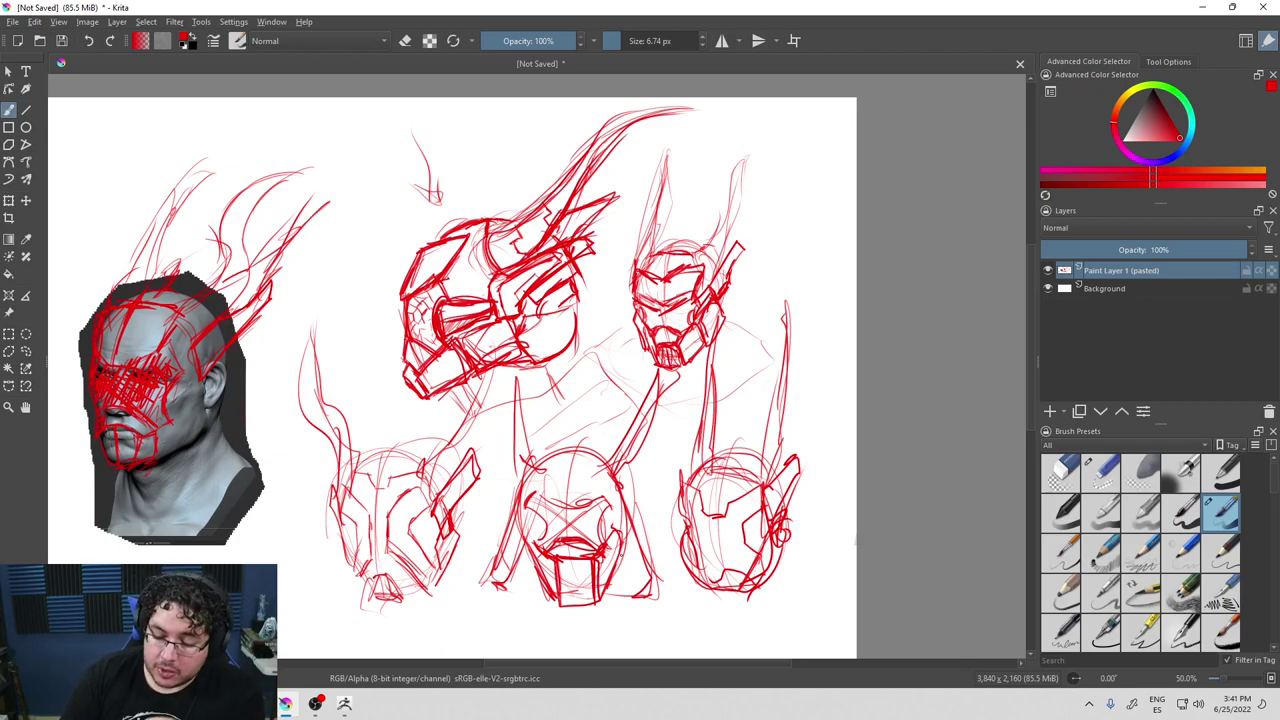
# Add a light arc above the profile helmet, then darken the cheek plate edges on the first lower head.
pyautogui.moveTo(596, 101)
pyautogui.mouseDown()
pyautogui.moveTo(478, 232)
pyautogui.moveTo(600, 255)
pyautogui.moveTo(605, 210)
pyautogui.mouseUp()
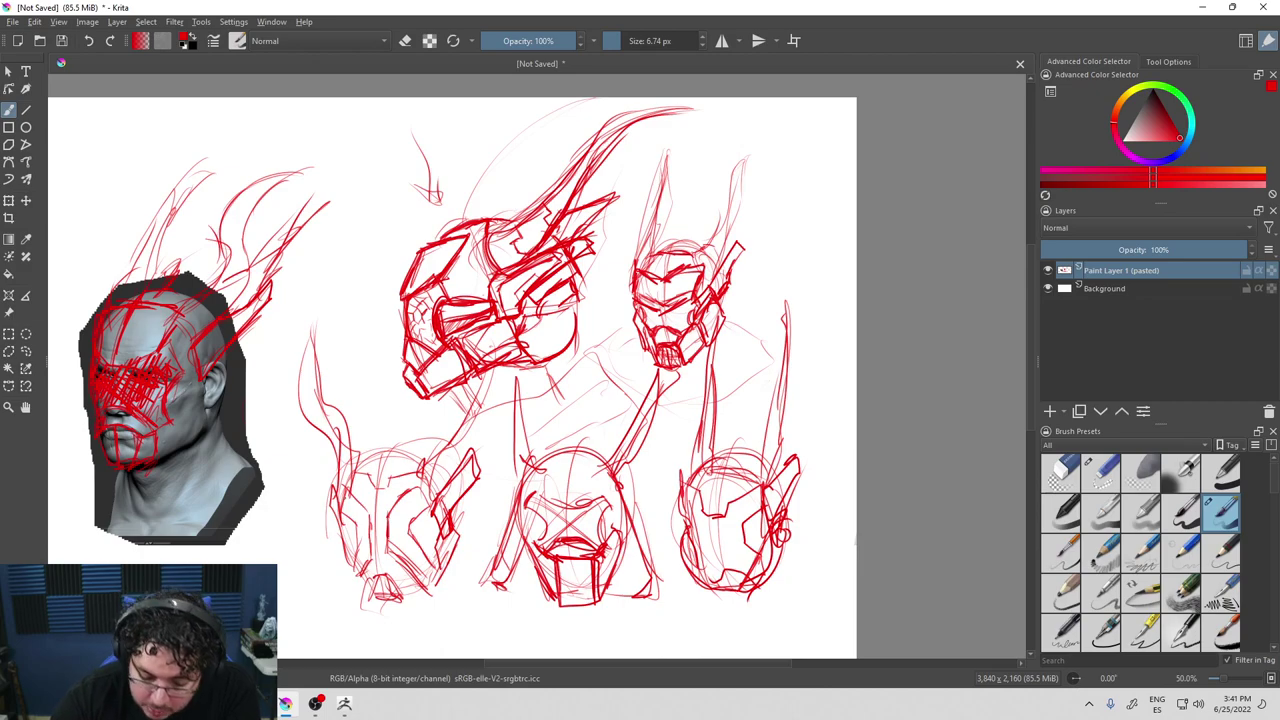
pyautogui.press('+')
pyautogui.moveTo(381, 488); pyautogui.dragTo(435, 359, button='middle')
pyautogui.moveTo(436, 398)
pyautogui.mouseDown()
pyautogui.moveTo(390, 439)
pyautogui.moveTo(390, 488)
pyautogui.moveTo(446, 536)
pyautogui.mouseUp()
pyautogui.moveTo(444, 422)
pyautogui.mouseDown()
pyautogui.moveTo(424, 472)
pyautogui.moveTo(448, 426)
pyautogui.moveTo(460, 504)
pyautogui.mouseUp()
pyautogui.moveTo(438, 512); pyautogui.dragTo(454, 528)
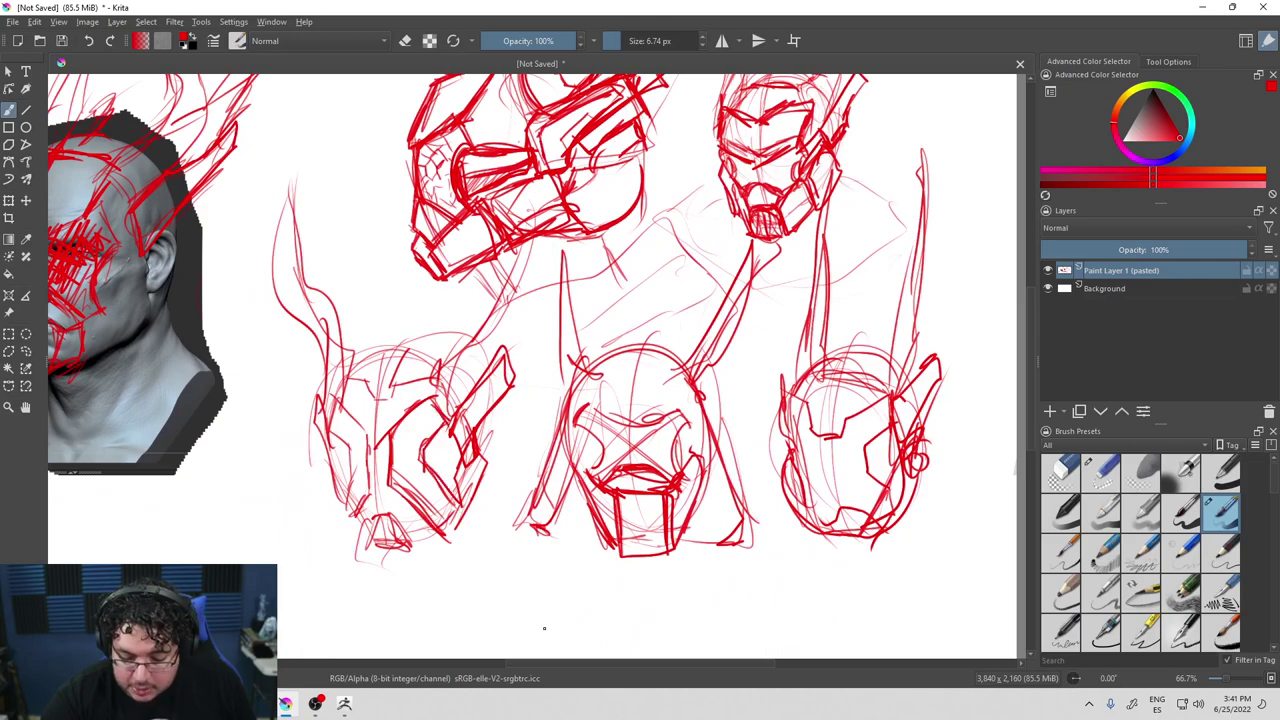
pyautogui.moveTo(503, 476); pyautogui.dragTo(803, 525, button='middle')
pyautogui.scroll(-2, 723, 351)
pyautogui.scroll(1, 704, 250)
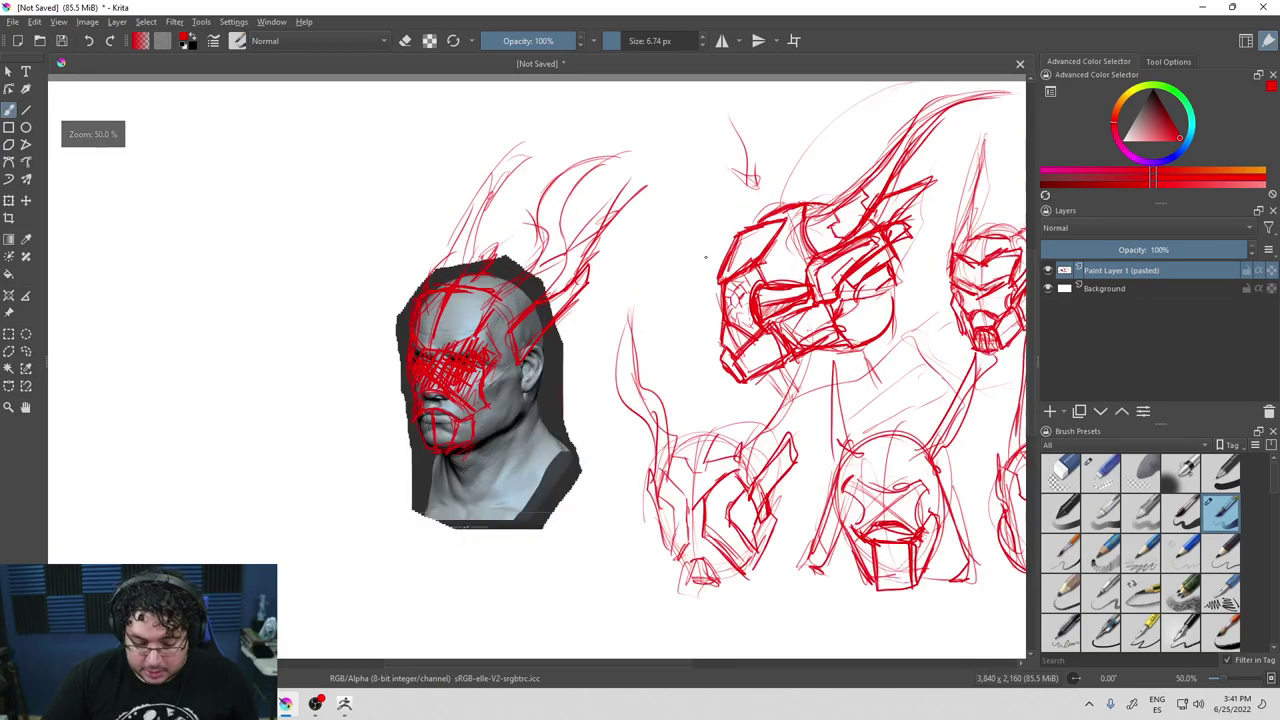
pyautogui.scroll(-1, 754, 250)
pyautogui.moveTo(715, 220); pyautogui.dragTo(756, 222, button='middle')
pyautogui.press('Insert')
pyautogui.hotkey('ctrl', 'z')
# Switch to ZBrush and capture the three-quarter view of the sculpted bust with the Snipping Tool.
pyautogui.hotkey('alt', 'Tab')
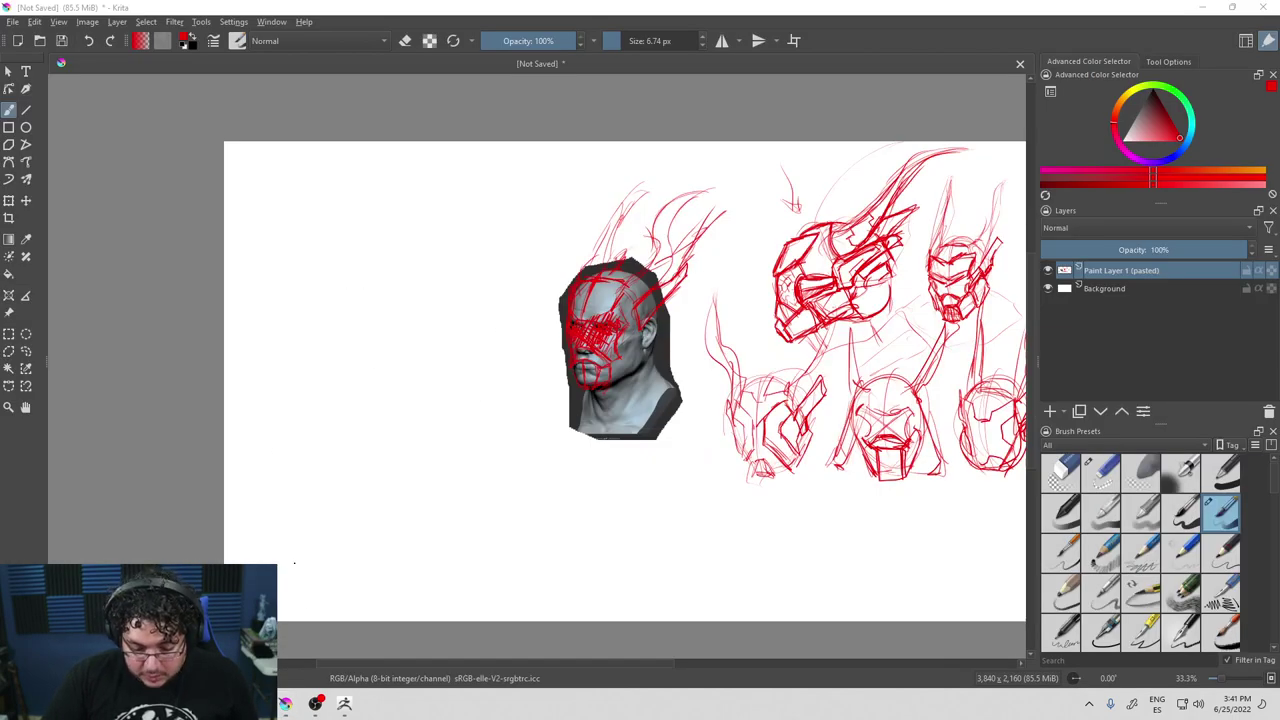
pyautogui.click(344, 703)
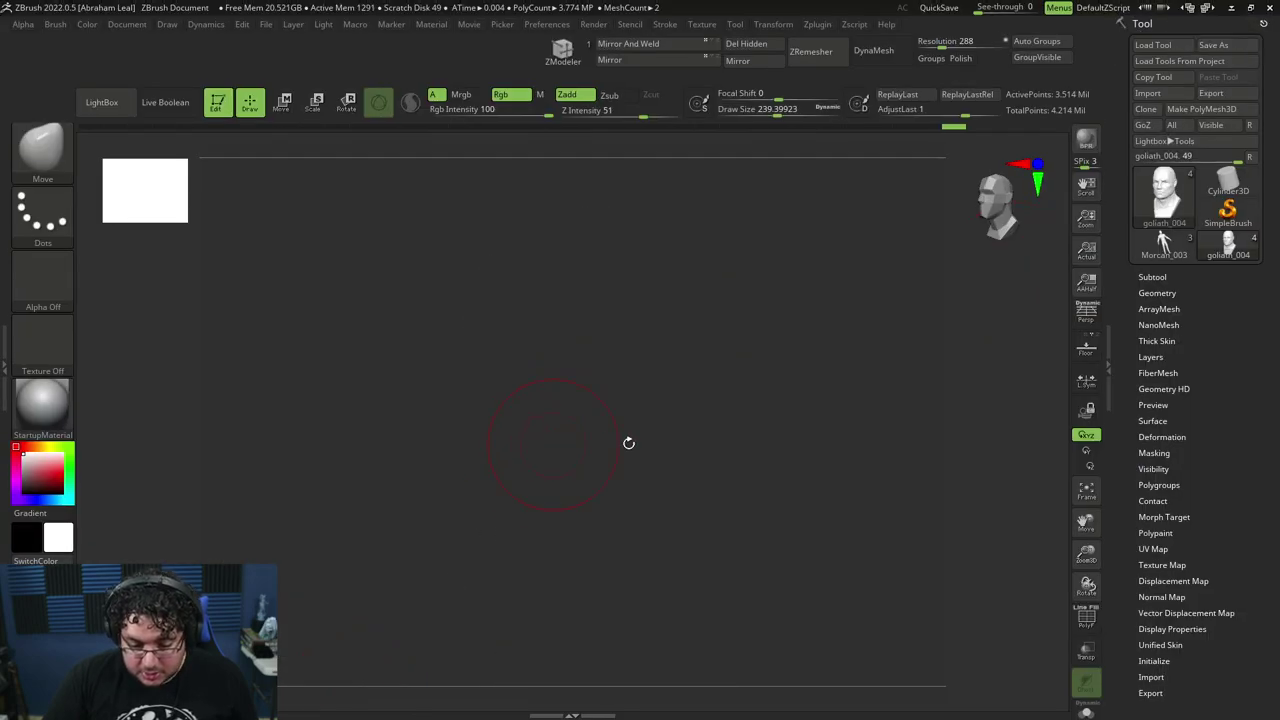
pyautogui.moveTo(741, 444)
pyautogui.mouseDown()
pyautogui.moveTo(705, 443)
pyautogui.moveTo(745, 441)
pyautogui.mouseUp()
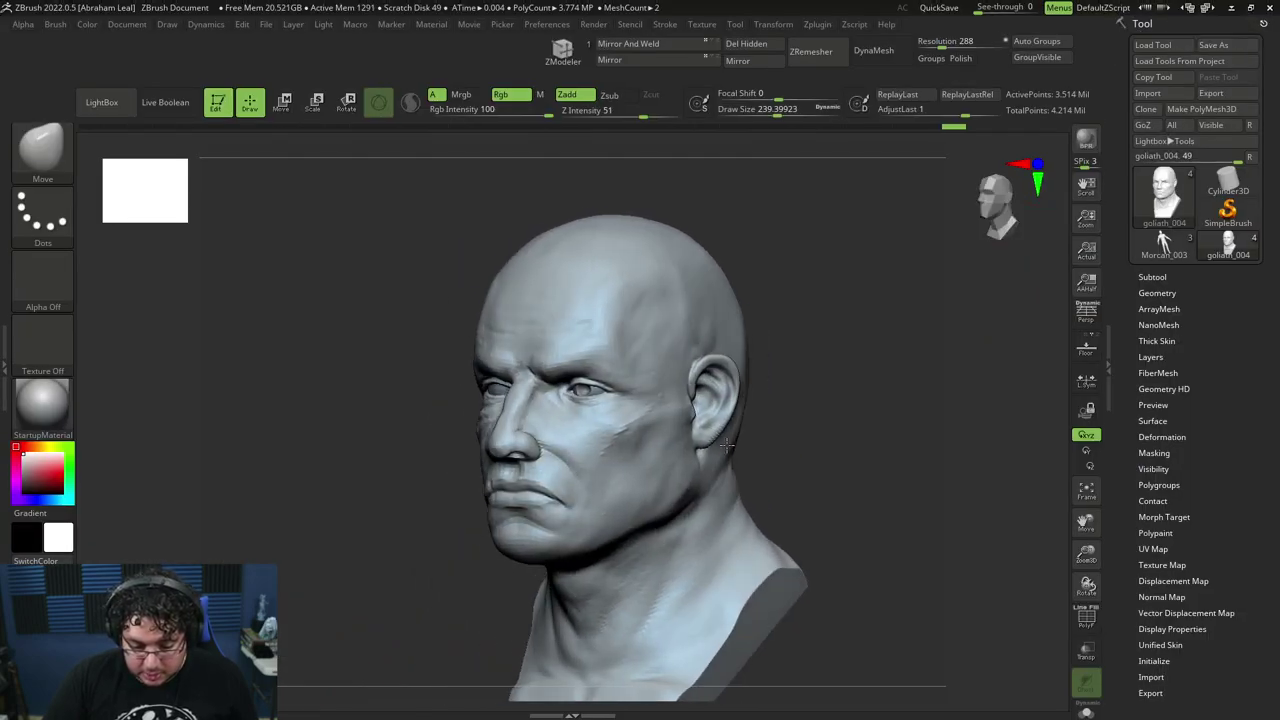
pyautogui.press('super')
pyautogui.write('snipping tool')
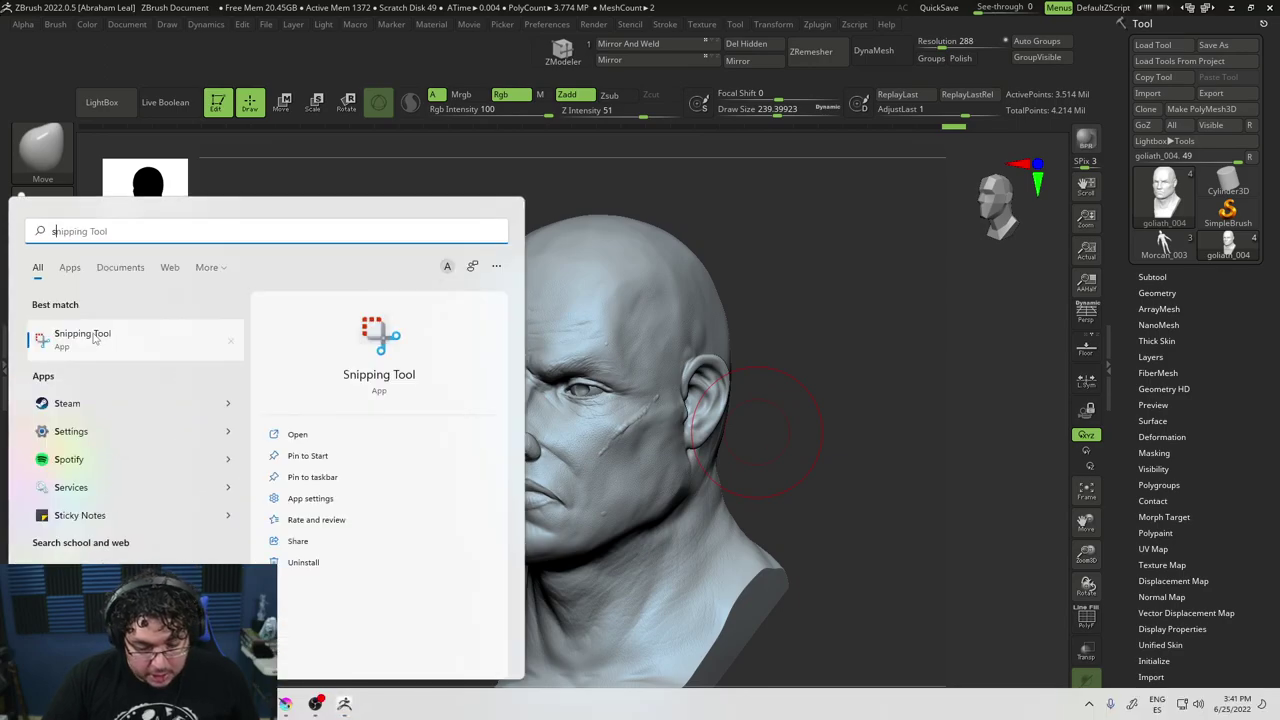
pyautogui.press('Return')
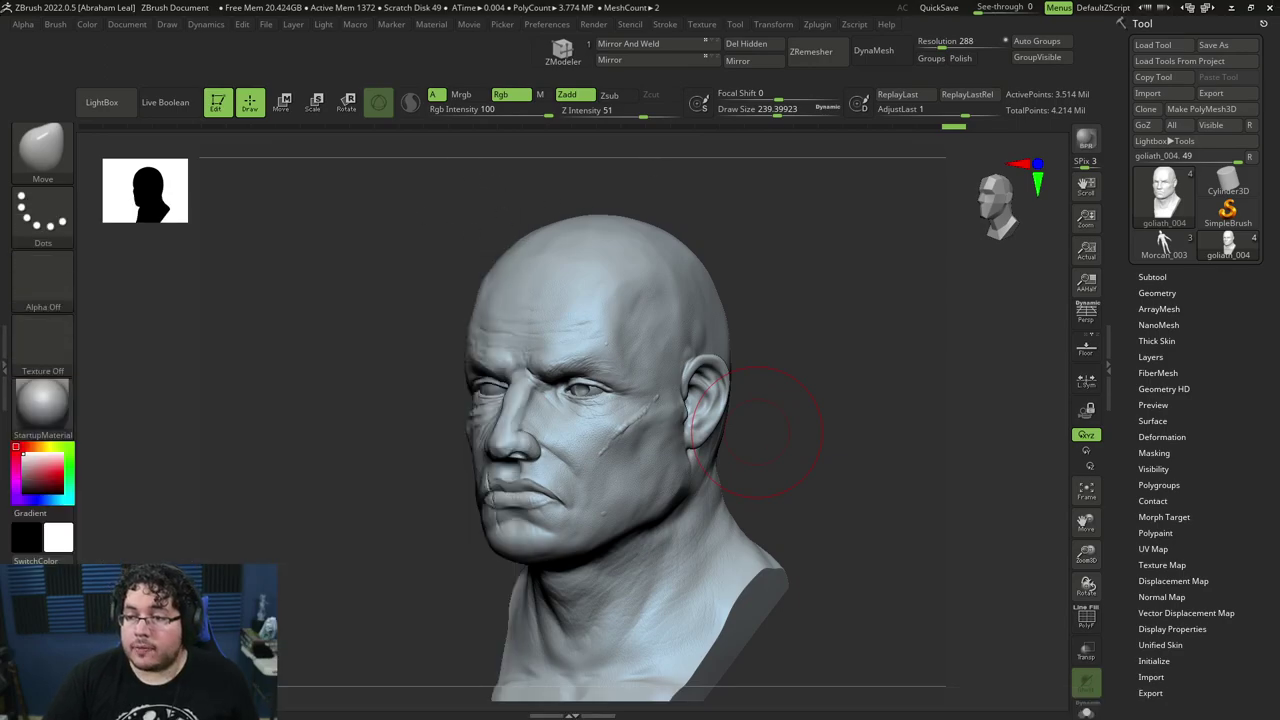
pyautogui.moveTo(390, 174); pyautogui.dragTo(820, 660)
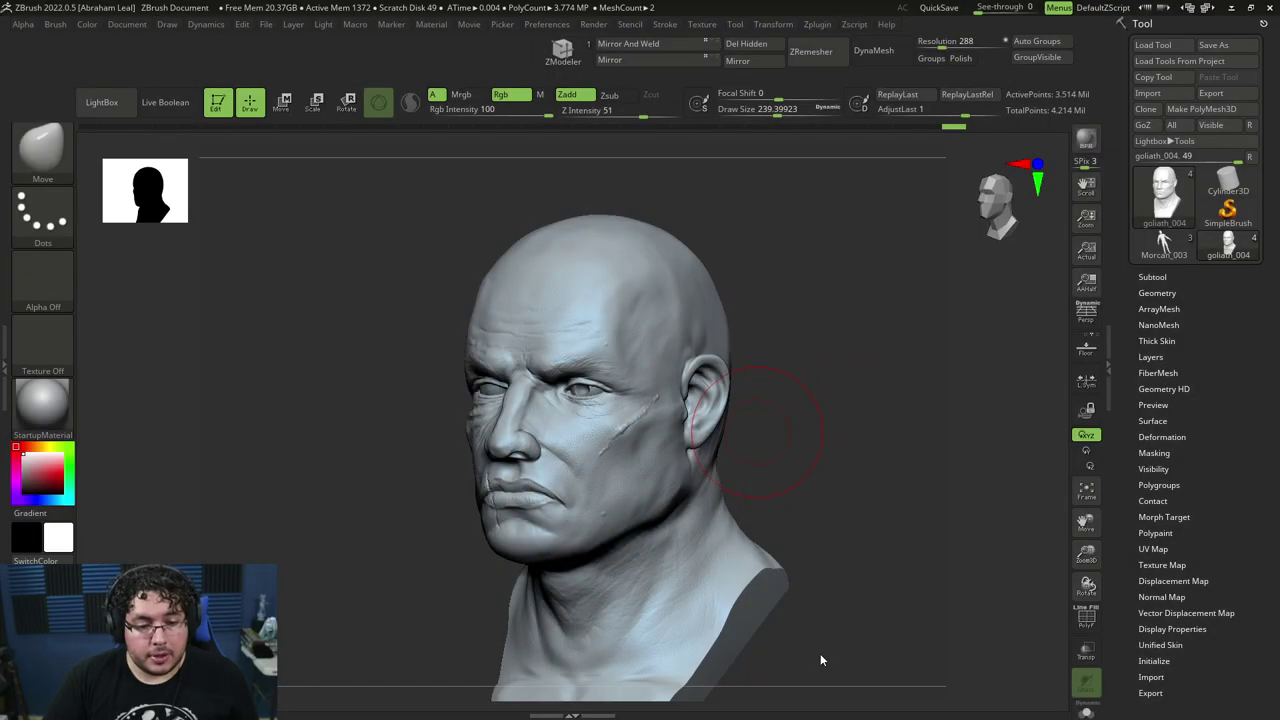
# Return to Krita and paste the captured bust image into the drawing as a new layer.
pyautogui.press('super+Tab')
pyautogui.click(1040, 315)
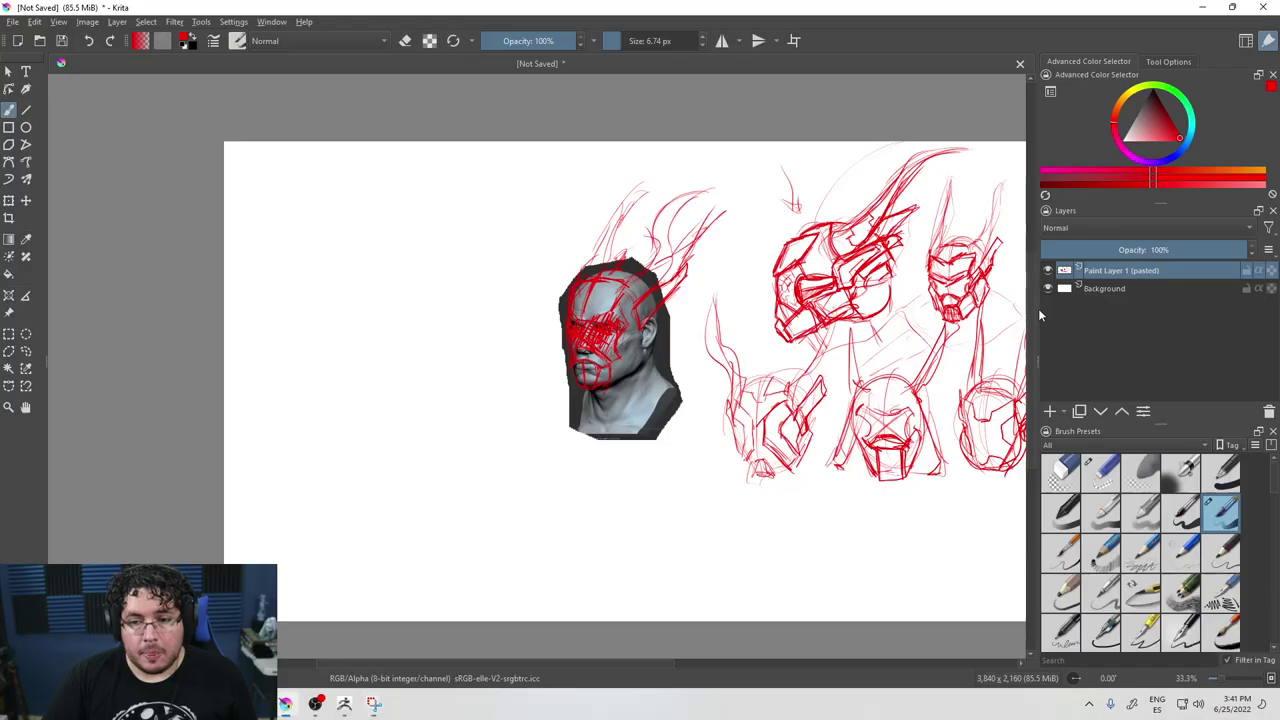
pyautogui.hotkey('ctrl', 'v')
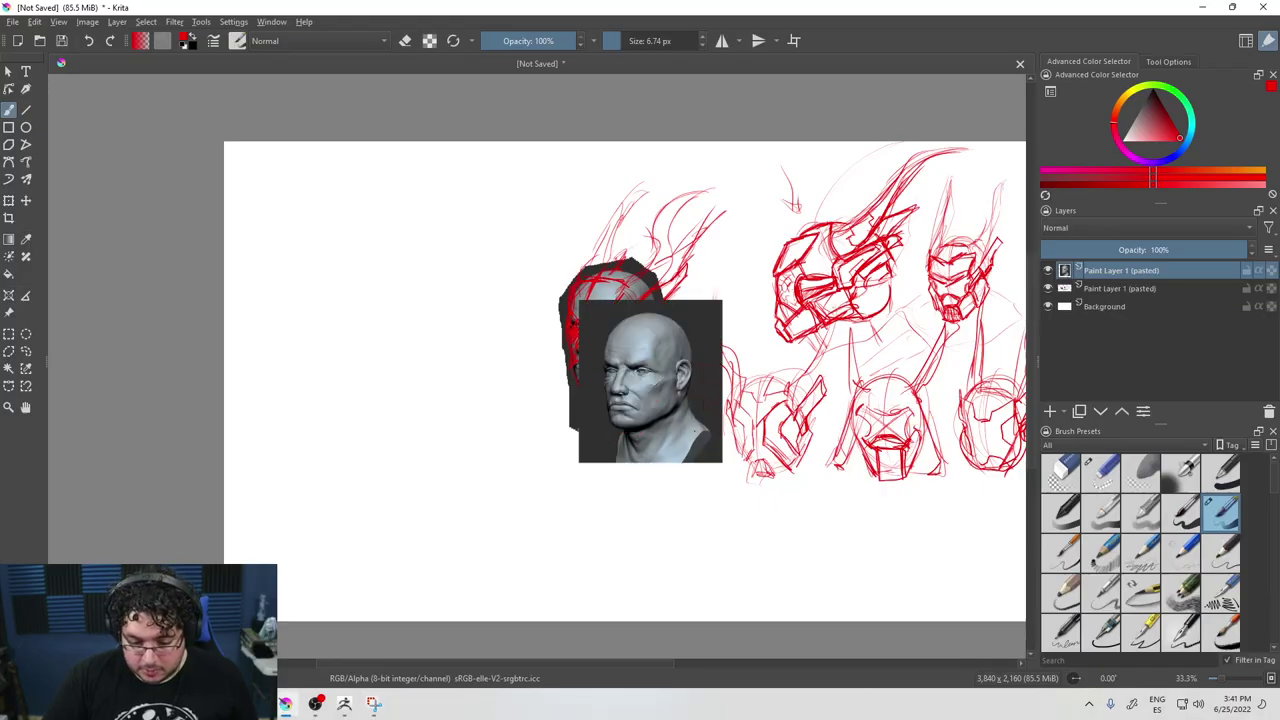
# Move the pasted bust image onto the empty white area beside the earlier painted bust.
pyautogui.click(26, 200)
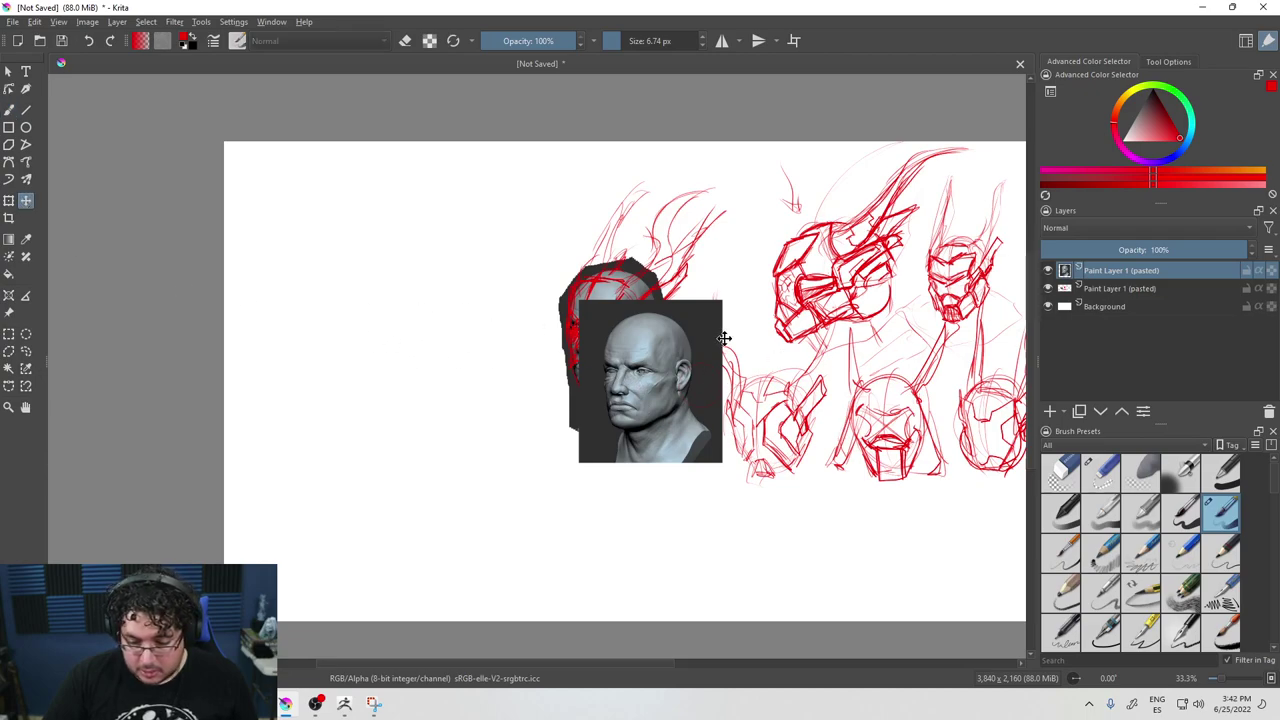
pyautogui.moveTo(657, 356); pyautogui.dragTo(392, 339)
pyautogui.scroll(2, 393, 360)
pyautogui.moveTo(393, 360); pyautogui.dragTo(491, 378, button='middle')
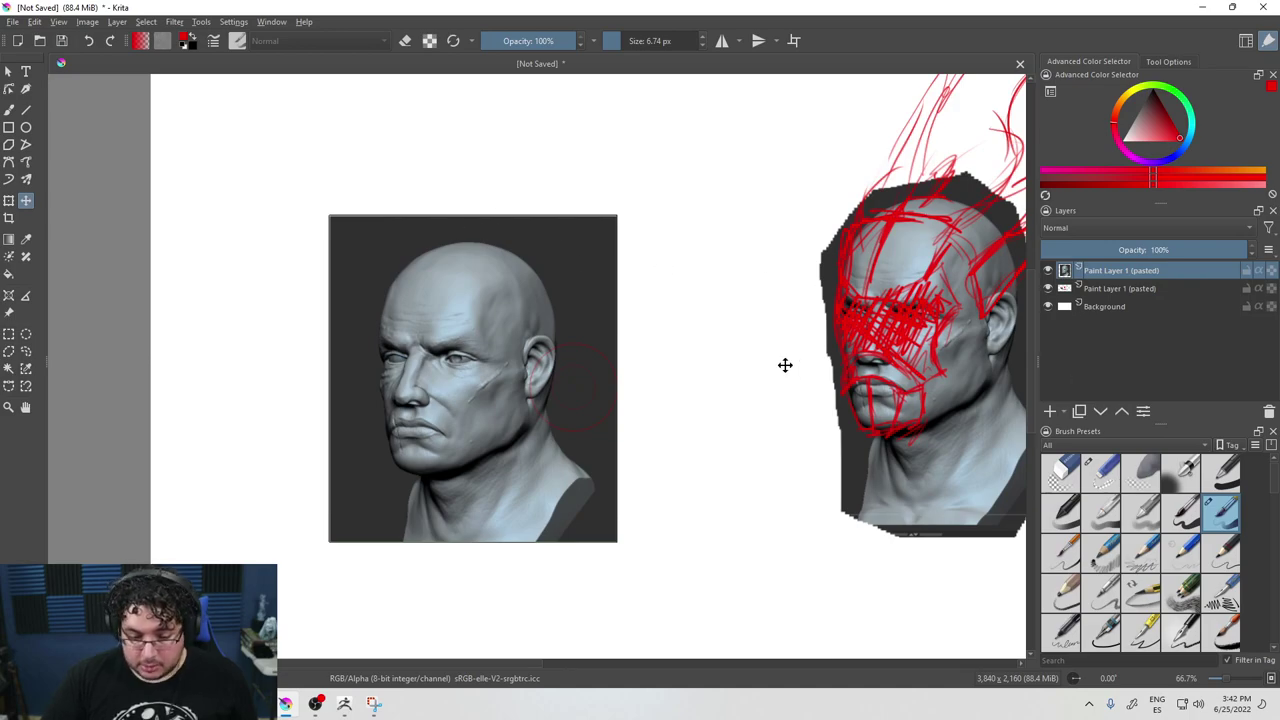
# On a new paint layer, block in two angular orange eye panels over the bust's face.
pyautogui.click(1050, 412)
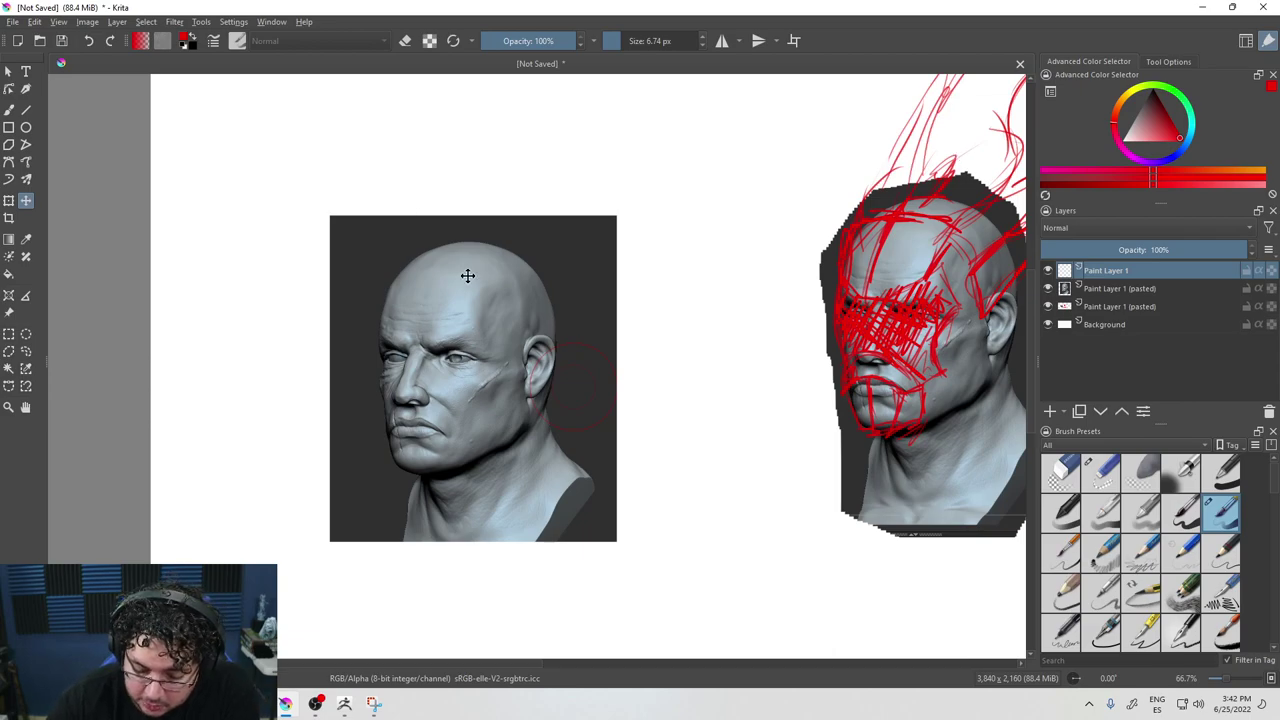
pyautogui.click(9, 111)
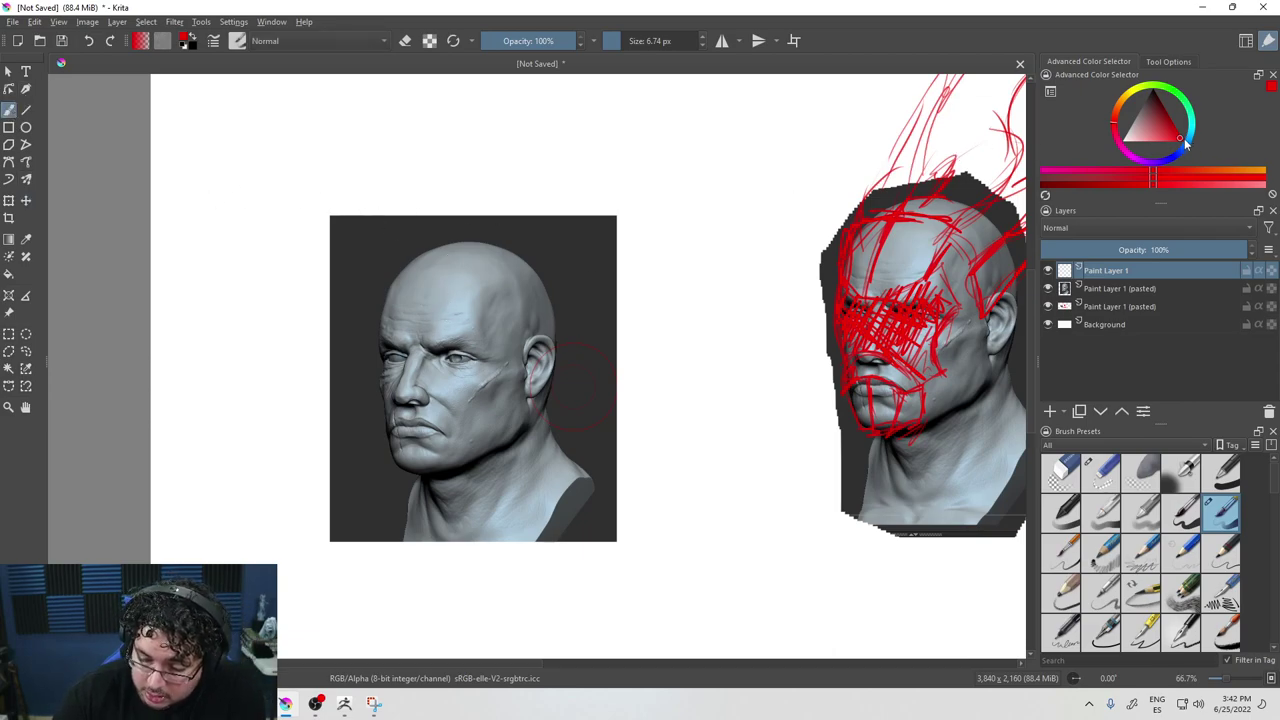
pyautogui.click(1138, 90)
pyautogui.moveTo(1123, 98); pyautogui.dragTo(1123, 98)
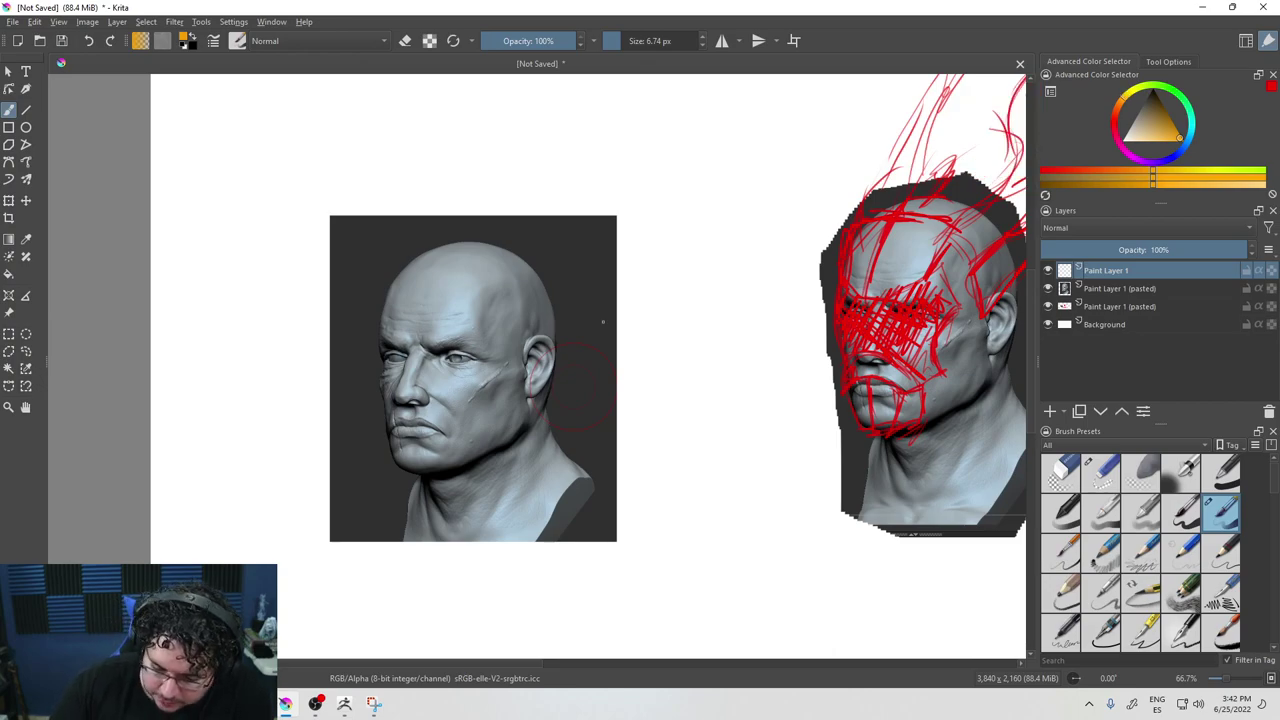
pyautogui.moveTo(380, 382); pyautogui.dragTo(390, 434)
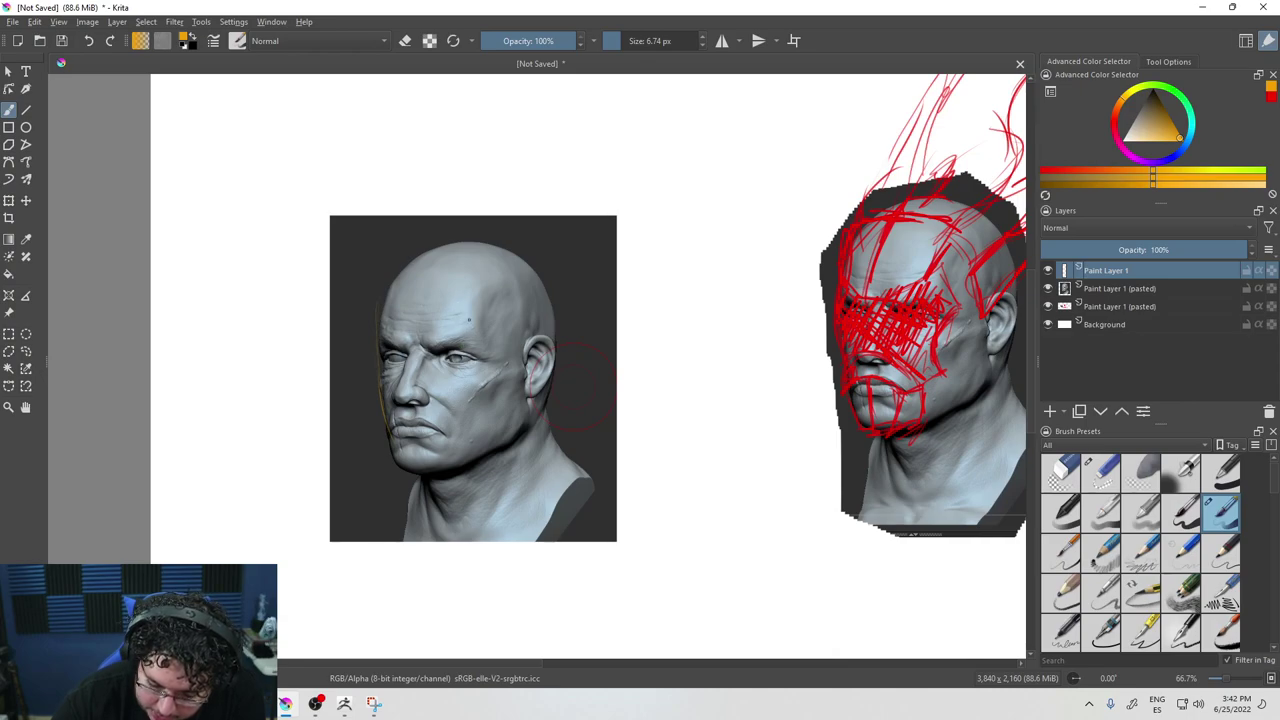
pyautogui.moveTo(444, 332); pyautogui.dragTo(480, 307)
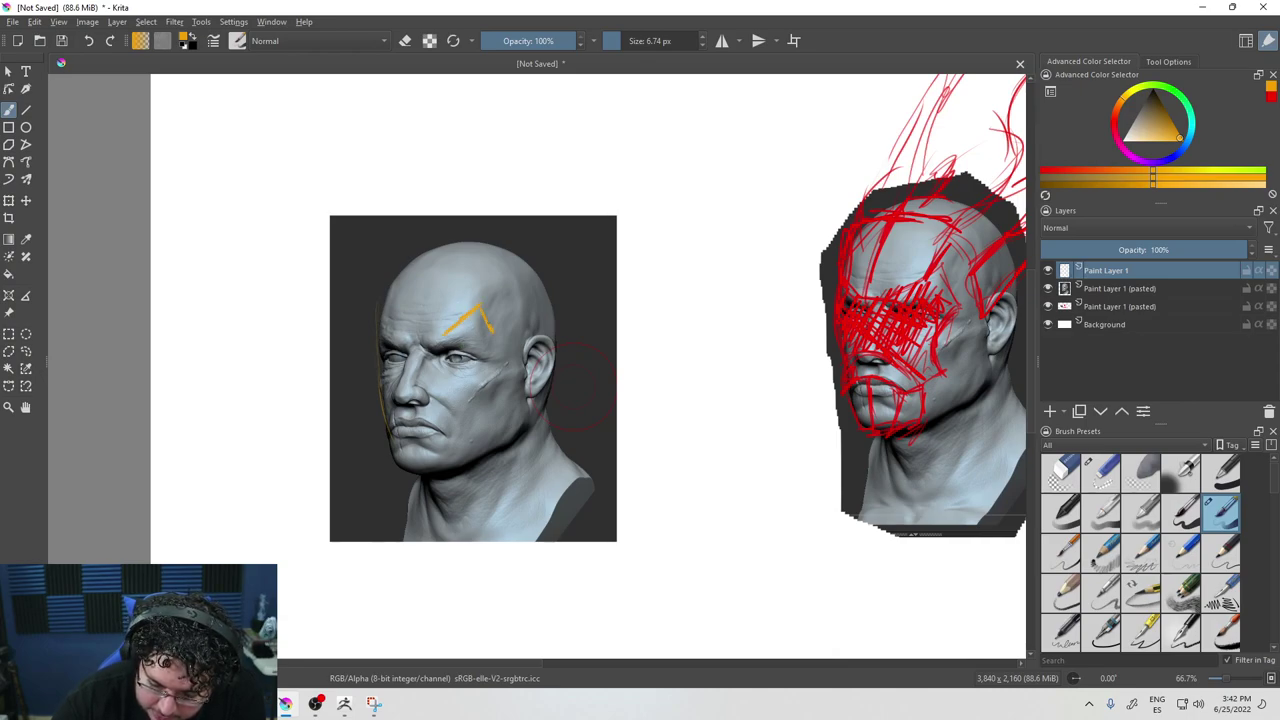
pyautogui.moveTo(441, 338)
pyautogui.mouseDown()
pyautogui.moveTo(431, 390)
pyautogui.moveTo(478, 418)
pyautogui.moveTo(492, 332)
pyautogui.moveTo(452, 340)
pyautogui.moveTo(446, 392)
pyautogui.moveTo(472, 402)
pyautogui.mouseUp()
pyautogui.moveTo(462, 358); pyautogui.dragTo(484, 316)
pyautogui.moveTo(388, 314); pyautogui.dragTo(388, 416)
pyautogui.moveTo(382, 341); pyautogui.dragTo(386, 412)
pyautogui.moveTo(379, 311); pyautogui.dragTo(392, 412)
pyautogui.moveTo(397, 342); pyautogui.dragTo(396, 352)
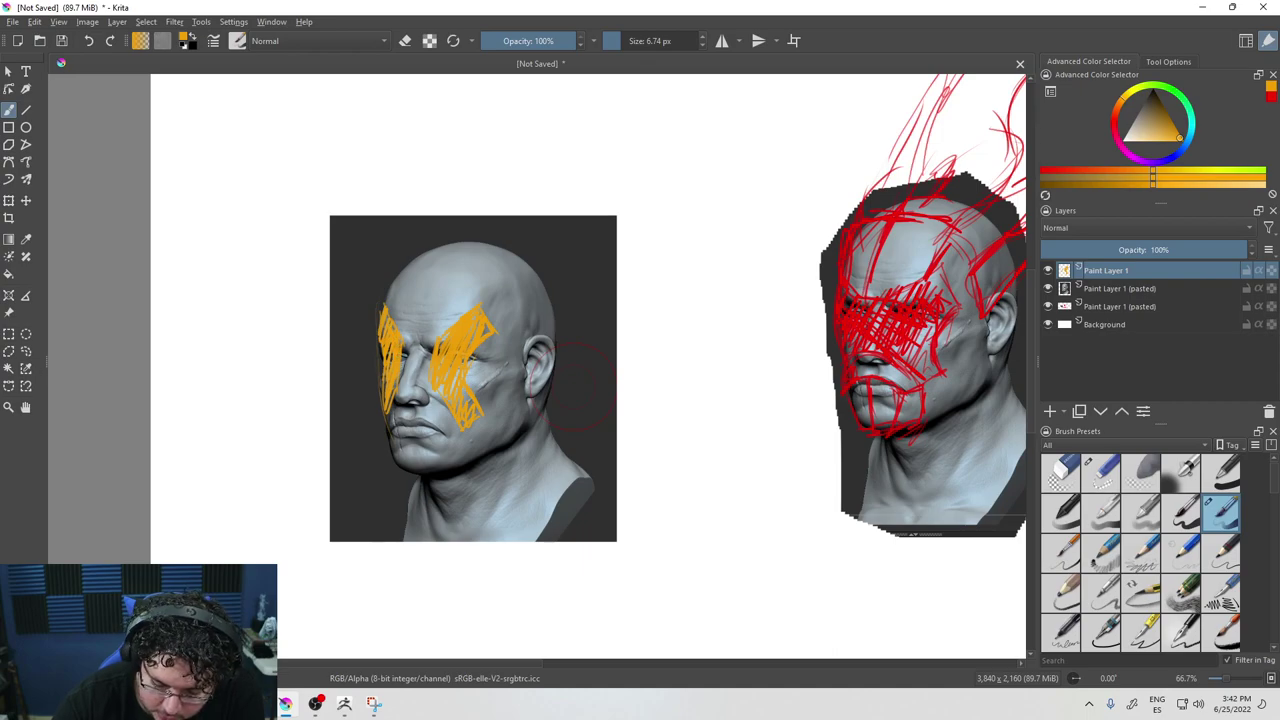
# Sketch a pair of long, swept-back horns in red rising from the top of the bust's head.
pyautogui.click(1115, 122)
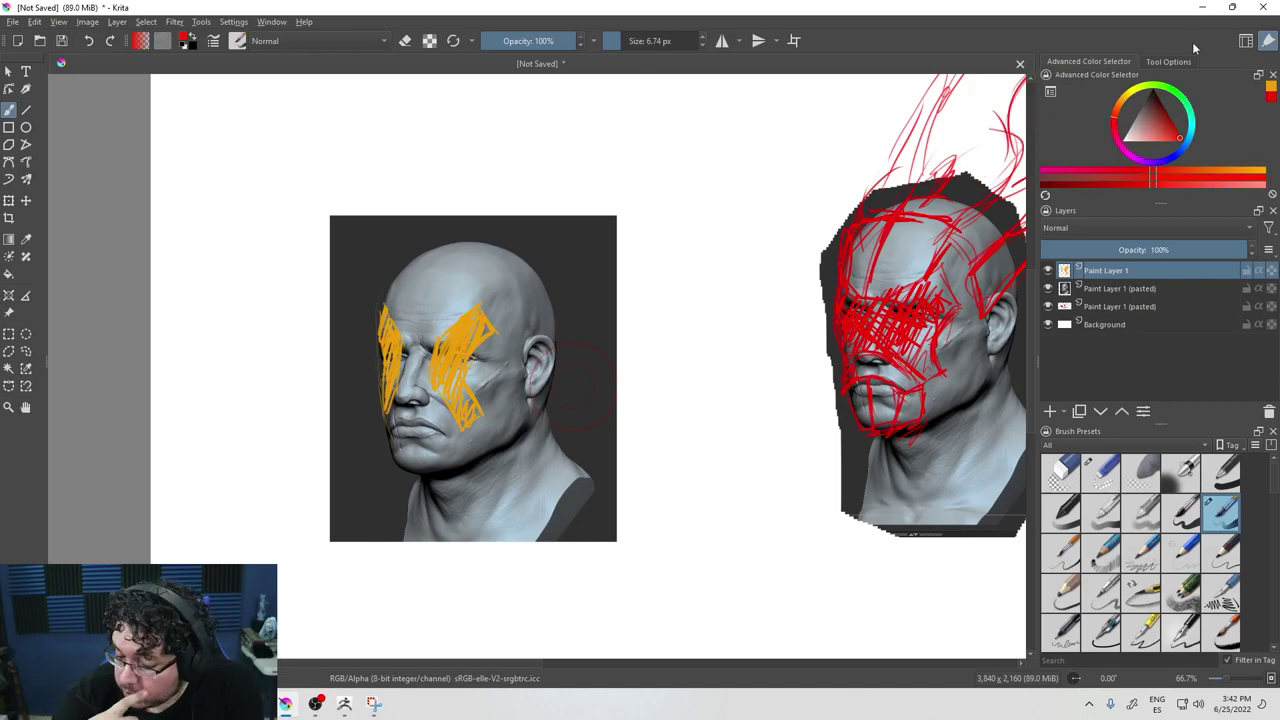
pyautogui.moveTo(519, 290)
pyautogui.mouseDown()
pyautogui.moveTo(496, 252)
pyautogui.moveTo(592, 125)
pyautogui.moveTo(698, 82)
pyautogui.mouseUp()
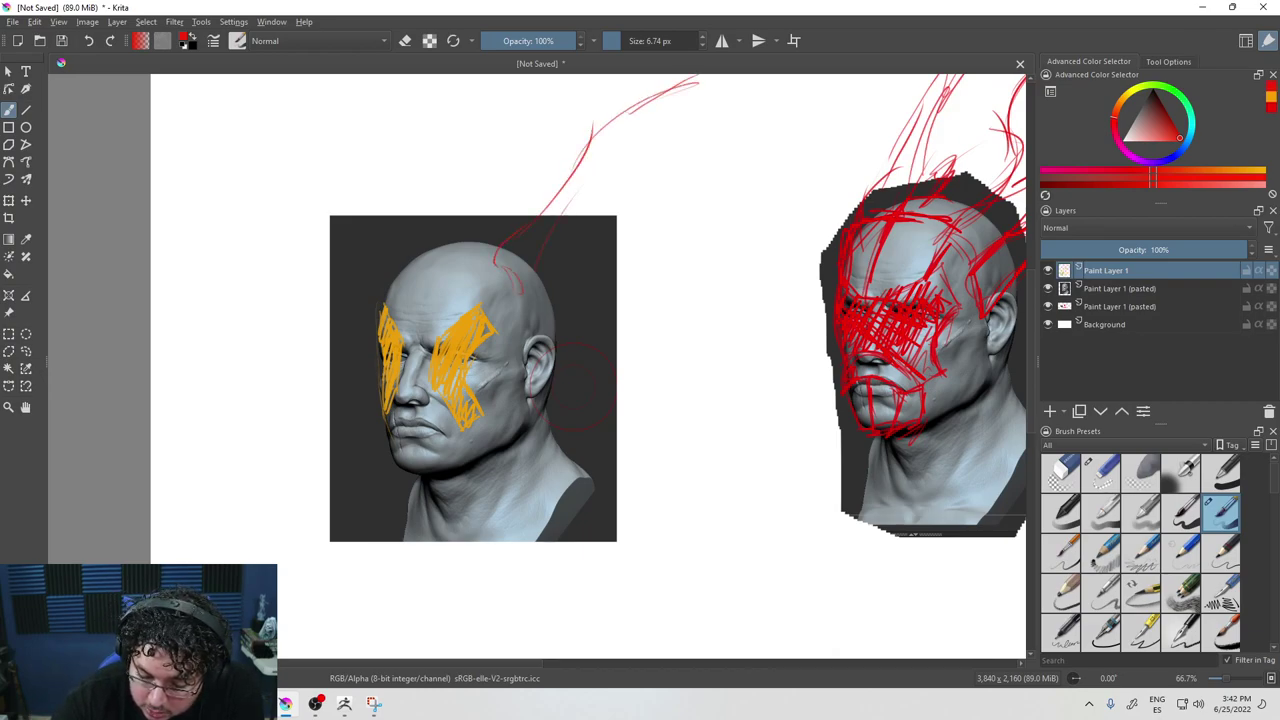
pyautogui.moveTo(567, 247)
pyautogui.mouseDown()
pyautogui.moveTo(630, 118)
pyautogui.moveTo(696, 82)
pyautogui.mouseUp()
pyautogui.moveTo(408, 256)
pyautogui.mouseDown()
pyautogui.moveTo(490, 136)
pyautogui.moveTo(405, 270)
pyautogui.mouseUp()
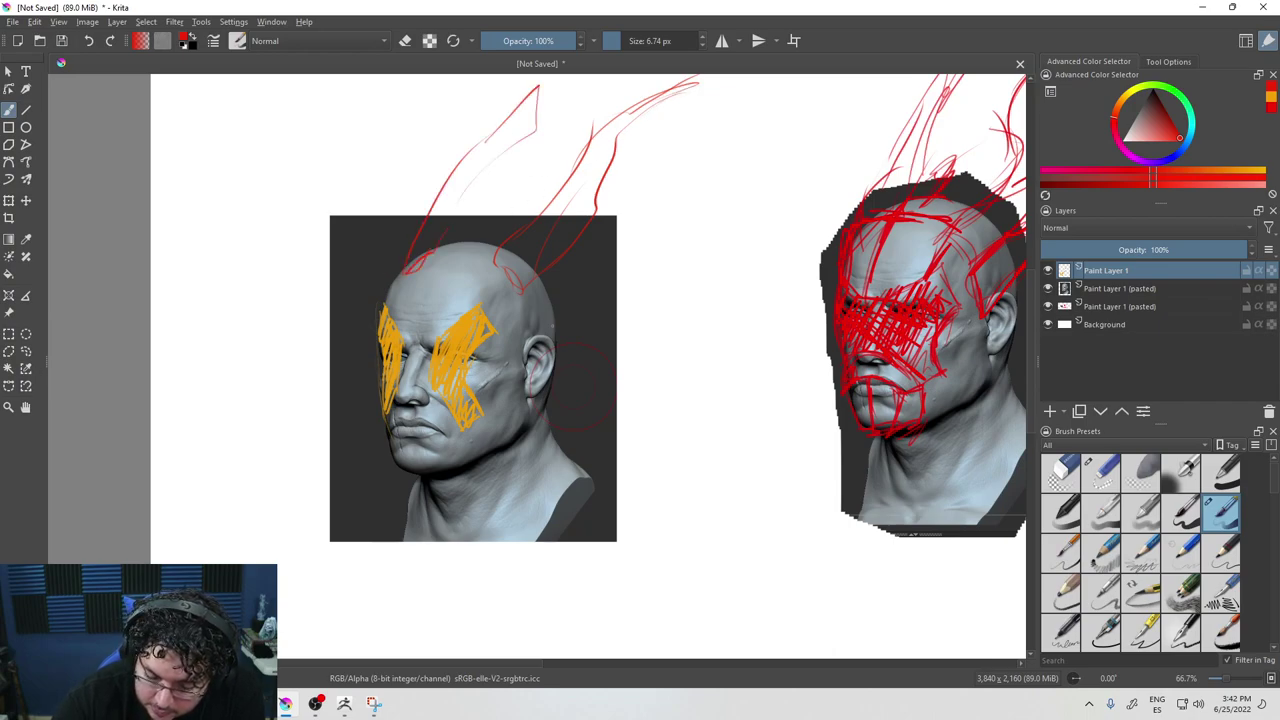
# Draw a red ear guard around the bust's ear with a pointed fin extending up and back.
pyautogui.moveTo(524, 392)
pyautogui.mouseDown()
pyautogui.moveTo(550, 370)
pyautogui.moveTo(590, 286)
pyautogui.mouseUp()
pyautogui.moveTo(524, 318)
pyautogui.mouseDown()
pyautogui.moveTo(592, 254)
pyautogui.moveTo(590, 280)
pyautogui.mouseUp()
pyautogui.moveTo(516, 342); pyautogui.dragTo(520, 370)
pyautogui.moveTo(521, 317); pyautogui.dragTo(535, 373)
pyautogui.moveTo(556, 306); pyautogui.dragTo(598, 255)
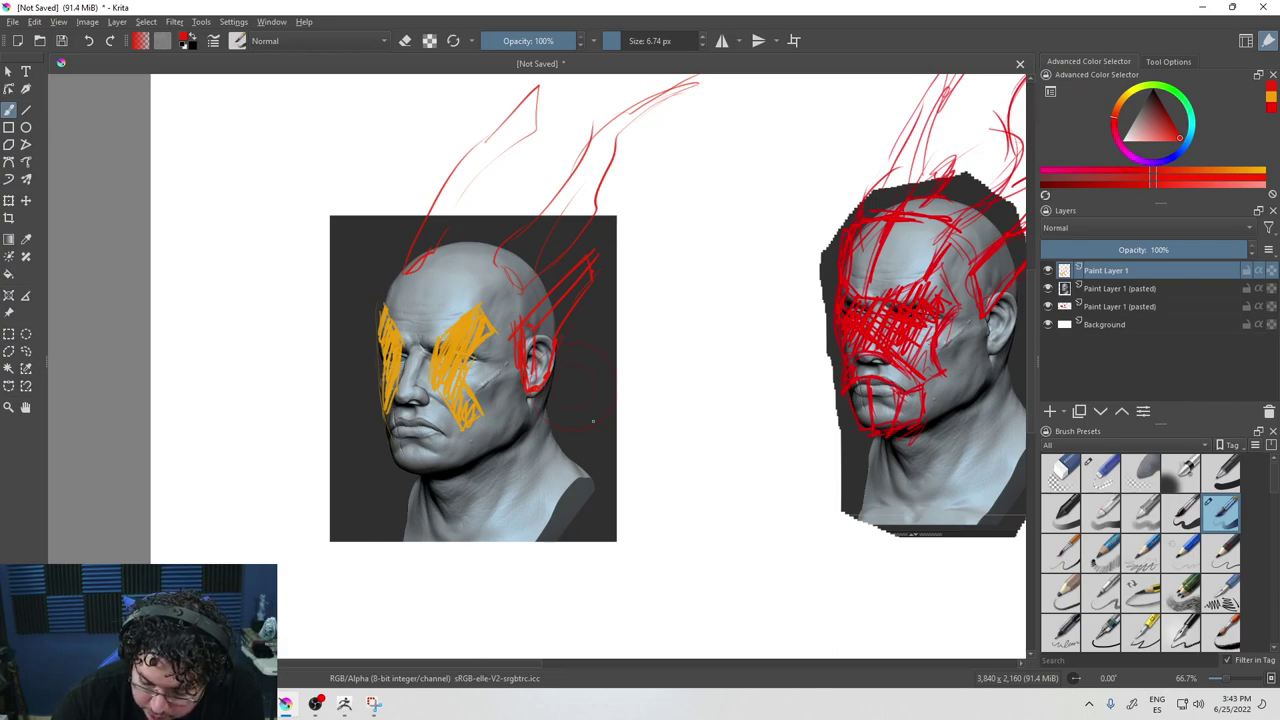
# Sketch the arc above the mouth, the brow lines between the orange panels and the far contour of the face.
pyautogui.moveTo(400, 392)
pyautogui.mouseDown()
pyautogui.moveTo(448, 390)
pyautogui.moveTo(456, 414)
pyautogui.mouseUp()
pyautogui.moveTo(396, 310)
pyautogui.mouseDown()
pyautogui.moveTo(442, 308)
pyautogui.moveTo(418, 322)
pyautogui.moveTo(474, 302)
pyautogui.moveTo(452, 324)
pyautogui.mouseUp()
pyautogui.moveTo(416, 316); pyautogui.dragTo(460, 314)
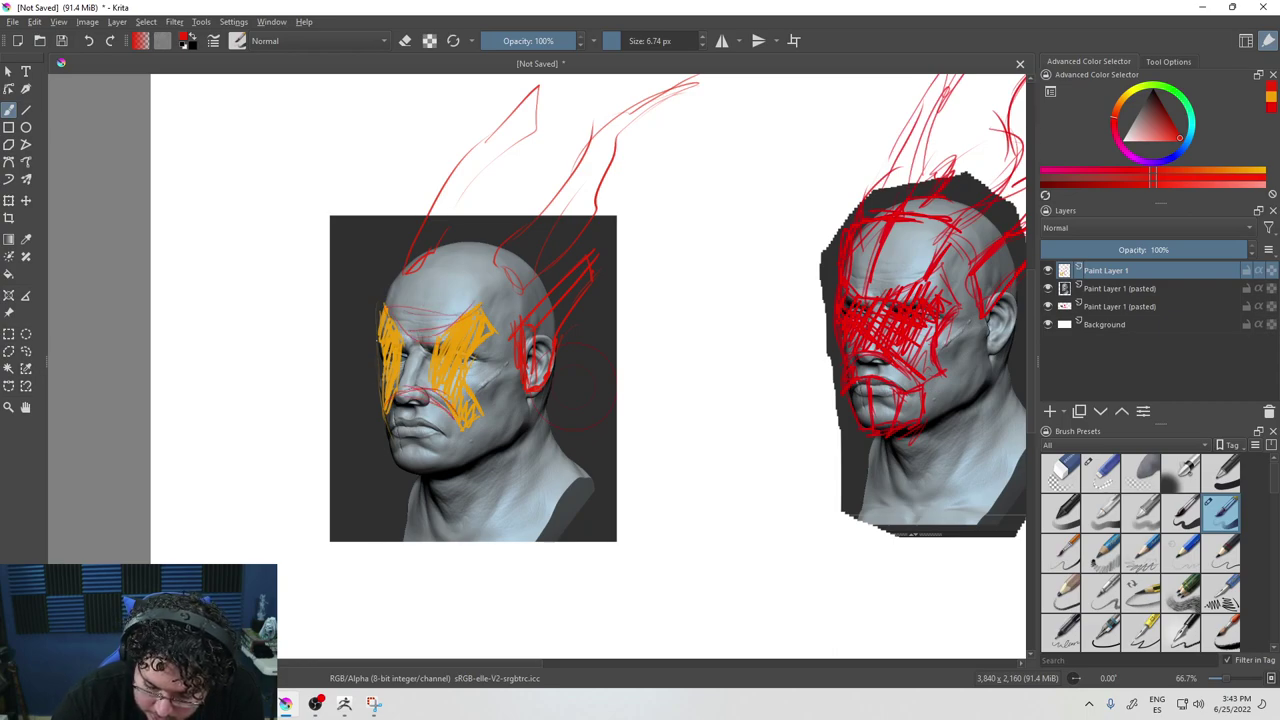
pyautogui.moveTo(382, 304); pyautogui.dragTo(390, 440)
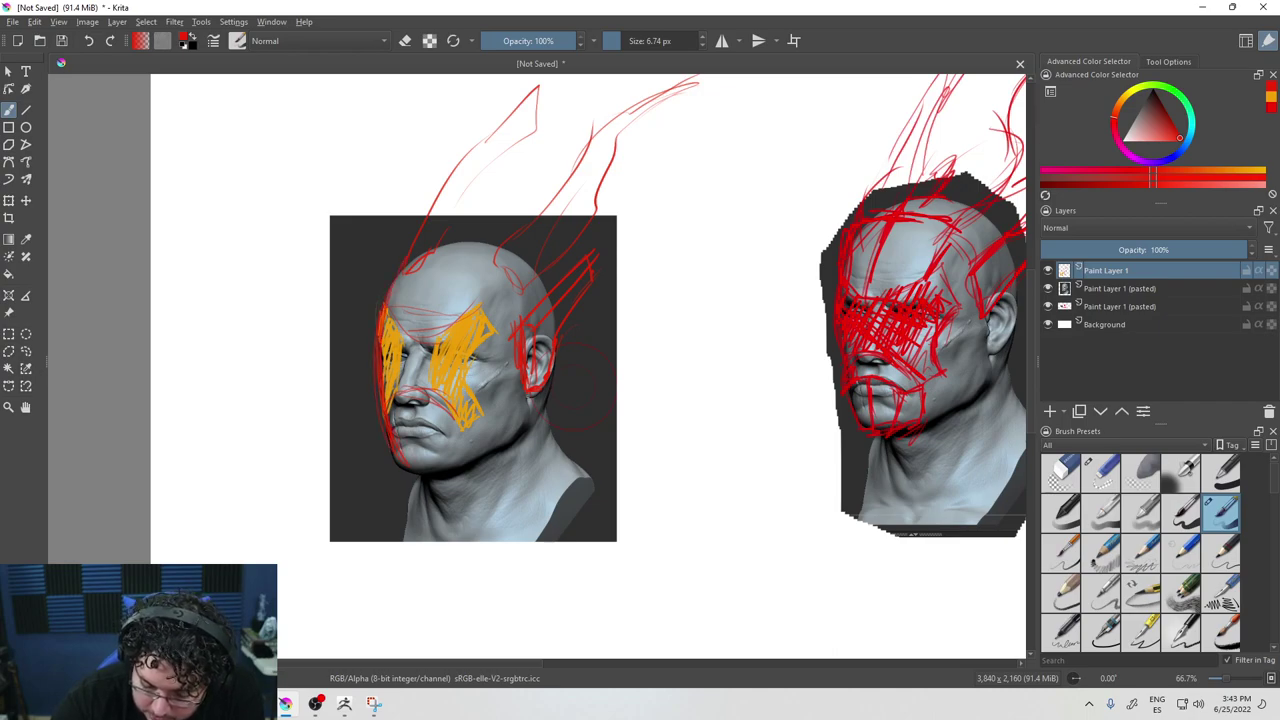
# Outline the jaw guard from the ear to the chin and add a small plate on the far jaw.
pyautogui.moveTo(536, 416); pyautogui.dragTo(492, 460)
pyautogui.moveTo(508, 402)
pyautogui.mouseDown()
pyautogui.moveTo(485, 447)
pyautogui.moveTo(442, 450)
pyautogui.moveTo(450, 462)
pyautogui.moveTo(488, 408)
pyautogui.mouseUp()
pyautogui.moveTo(392, 444); pyautogui.dragTo(398, 478)
pyautogui.moveTo(401, 462); pyautogui.dragTo(389, 472)
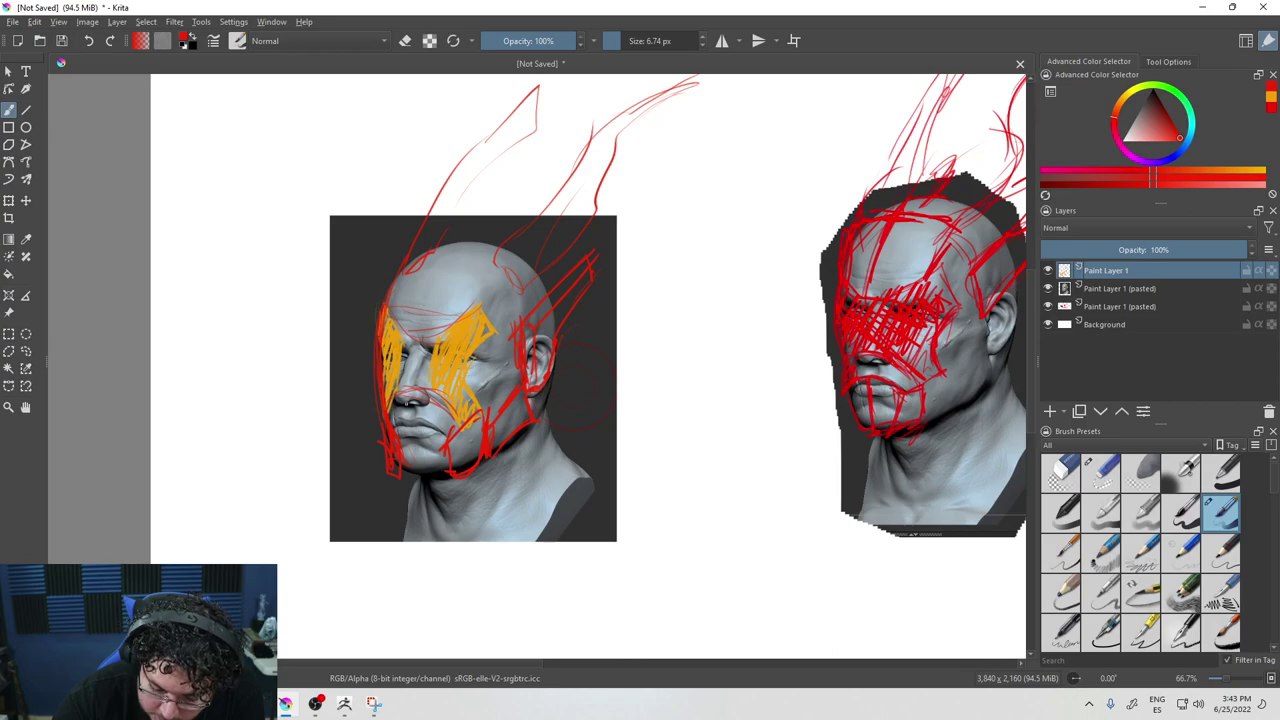
# Fill in the mouth and chin guard with red strokes and outline the inner edges of the orange eye panels.
pyautogui.moveTo(404, 404)
pyautogui.mouseDown()
pyautogui.moveTo(398, 395)
pyautogui.moveTo(390, 412)
pyautogui.moveTo(446, 428)
pyautogui.moveTo(414, 484)
pyautogui.moveTo(436, 468)
pyautogui.moveTo(441, 479)
pyautogui.mouseUp()
pyautogui.moveTo(433, 352)
pyautogui.mouseDown()
pyautogui.moveTo(424, 396)
pyautogui.moveTo(388, 308)
pyautogui.moveTo(403, 339)
pyautogui.moveTo(478, 311)
pyautogui.mouseUp()
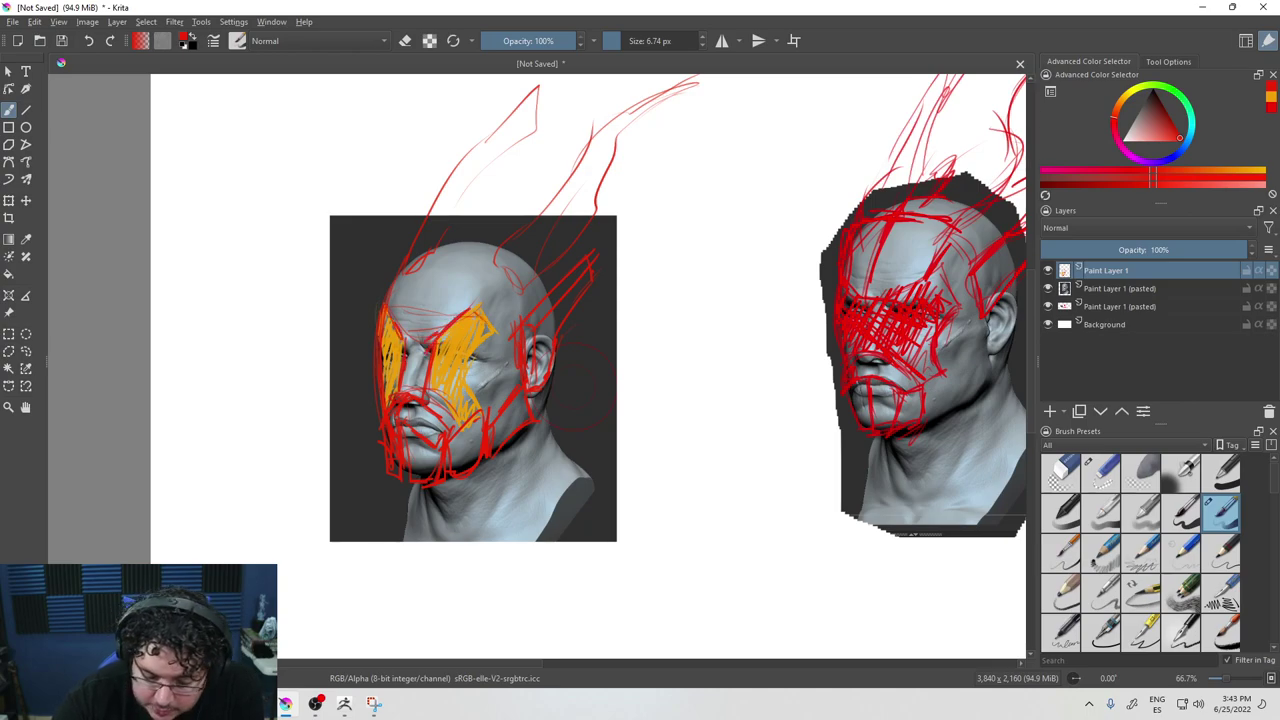
pyautogui.moveTo(398, 402)
pyautogui.mouseDown()
pyautogui.moveTo(434, 434)
pyautogui.moveTo(426, 464)
pyautogui.mouseUp()
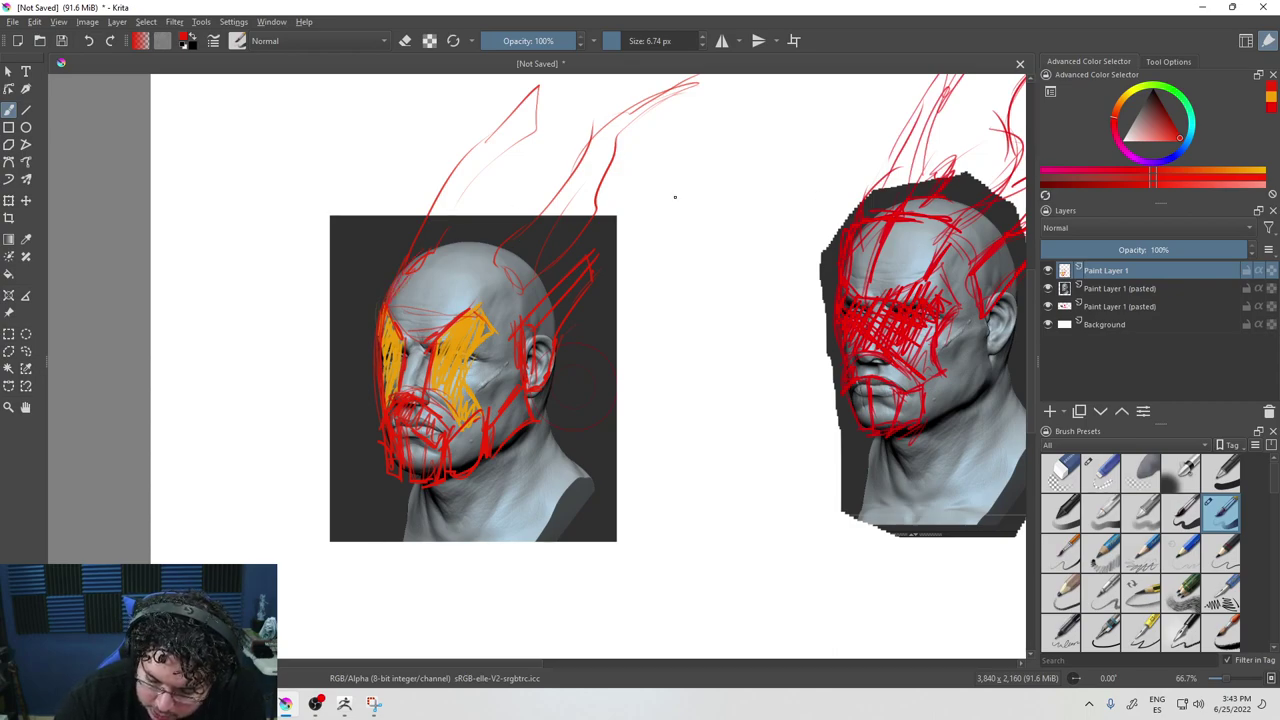
# Draw the V-shaped brow, a central forehead ridge and the crown edge between the horns.
pyautogui.moveTo(394, 278)
pyautogui.mouseDown()
pyautogui.moveTo(377, 312)
pyautogui.moveTo(398, 340)
pyautogui.moveTo(472, 328)
pyautogui.moveTo(458, 334)
pyautogui.mouseUp()
pyautogui.moveTo(470, 330)
pyautogui.mouseDown()
pyautogui.moveTo(502, 278)
pyautogui.moveTo(474, 328)
pyautogui.mouseUp()
pyautogui.moveTo(514, 263); pyautogui.dragTo(472, 325)
pyautogui.moveTo(424, 270)
pyautogui.mouseDown()
pyautogui.moveTo(504, 258)
pyautogui.moveTo(456, 292)
pyautogui.mouseUp()
pyautogui.moveTo(420, 292); pyautogui.dragTo(436, 344)
pyautogui.moveTo(450, 266); pyautogui.dragTo(418, 334)
pyautogui.moveTo(456, 256)
pyautogui.mouseDown()
pyautogui.moveTo(416, 346)
pyautogui.moveTo(418, 322)
pyautogui.moveTo(495, 270)
pyautogui.moveTo(508, 282)
pyautogui.mouseUp()
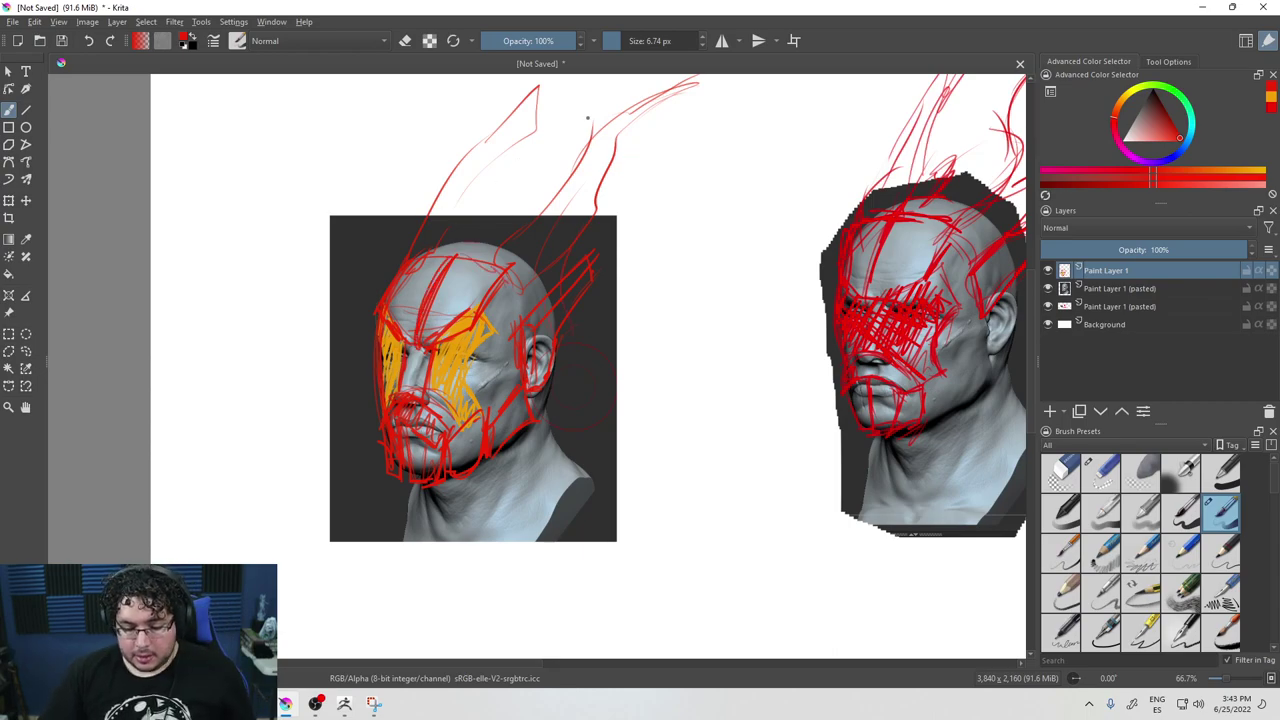
# Handwrite the name ADDAX in large red letters below the two painted busts.
pyautogui.scroll(-5, 474, 203)
pyautogui.scroll(3, 555, 264)
pyautogui.moveTo(583, 258); pyautogui.dragTo(528, 438, button='middle')
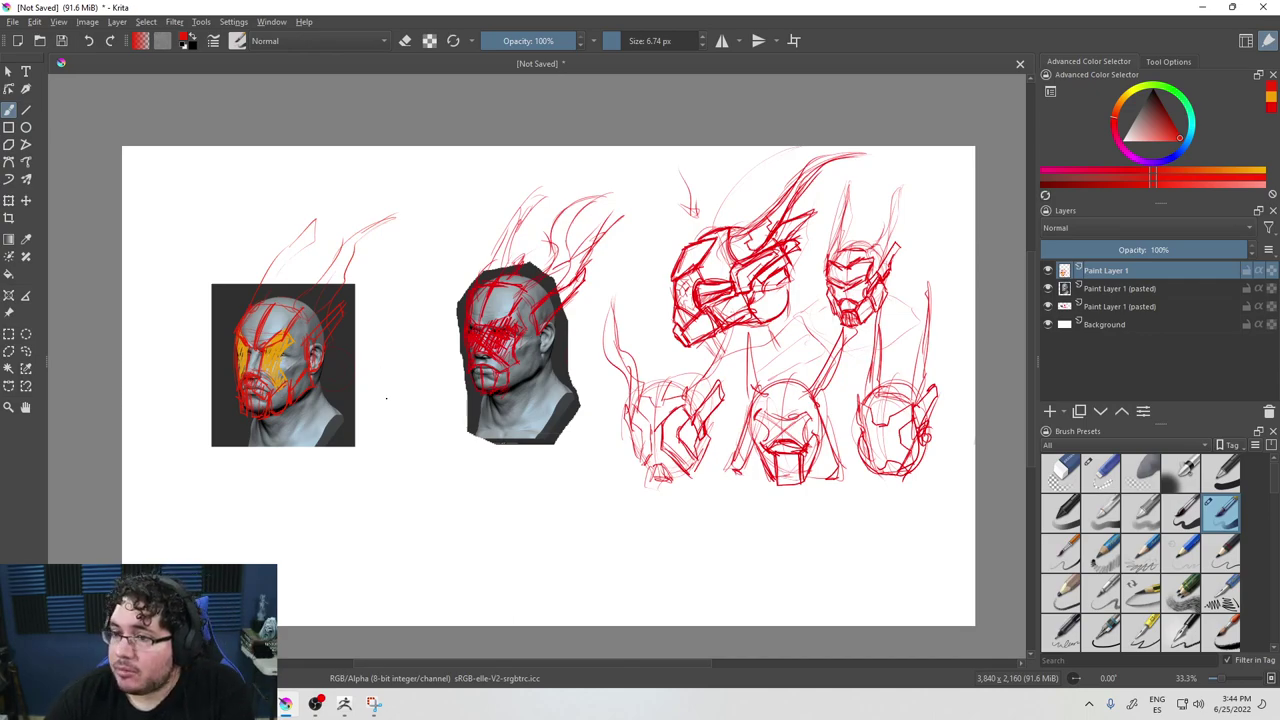
pyautogui.press('super+Tab')
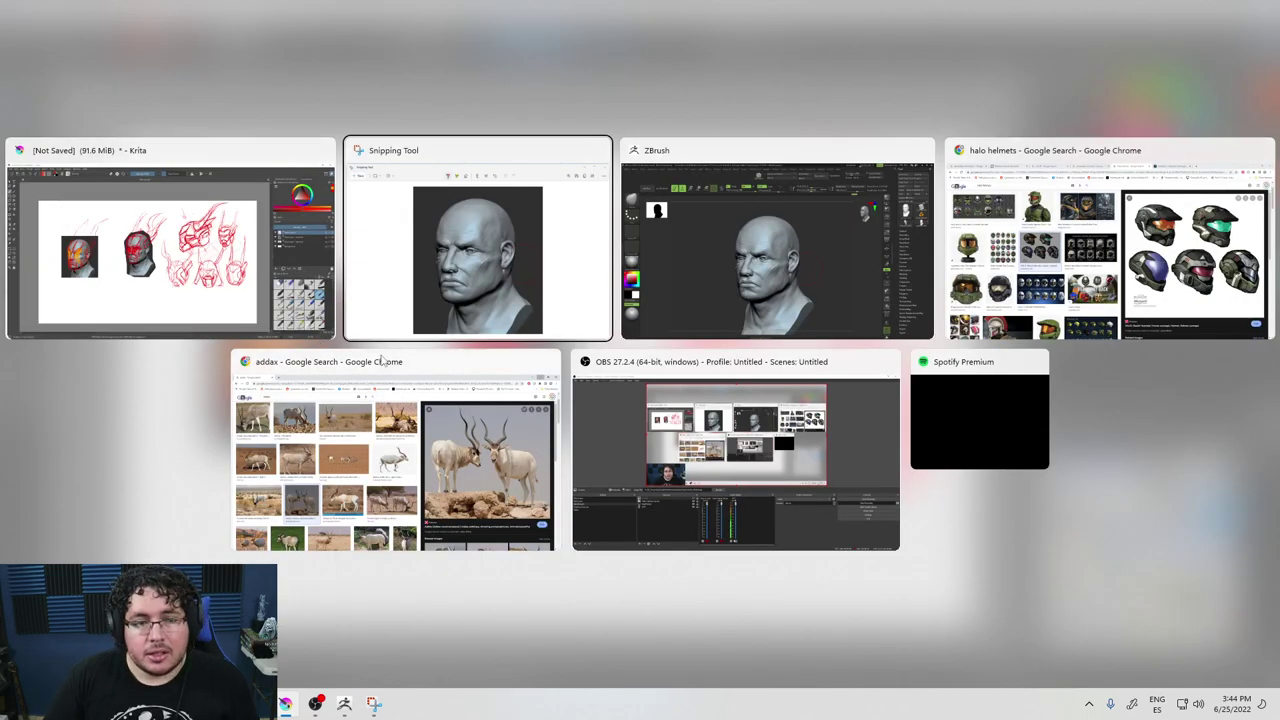
pyautogui.press('Escape')
pyautogui.moveTo(343, 583)
pyautogui.mouseDown()
pyautogui.moveTo(364, 493)
pyautogui.moveTo(380, 576)
pyautogui.mouseUp()
pyautogui.moveTo(348, 555); pyautogui.dragTo(372, 553)
pyautogui.moveTo(404, 503); pyautogui.dragTo(405, 570)
pyautogui.moveTo(404, 506)
pyautogui.mouseDown()
pyautogui.moveTo(434, 552)
pyautogui.moveTo(407, 568)
pyautogui.mouseUp()
pyautogui.moveTo(450, 507)
pyautogui.mouseDown()
pyautogui.moveTo(450, 569)
pyautogui.moveTo(521, 576)
pyautogui.mouseUp()
pyautogui.moveTo(492, 539); pyautogui.dragTo(557, 555)
pyautogui.moveTo(551, 507); pyautogui.dragTo(546, 572)
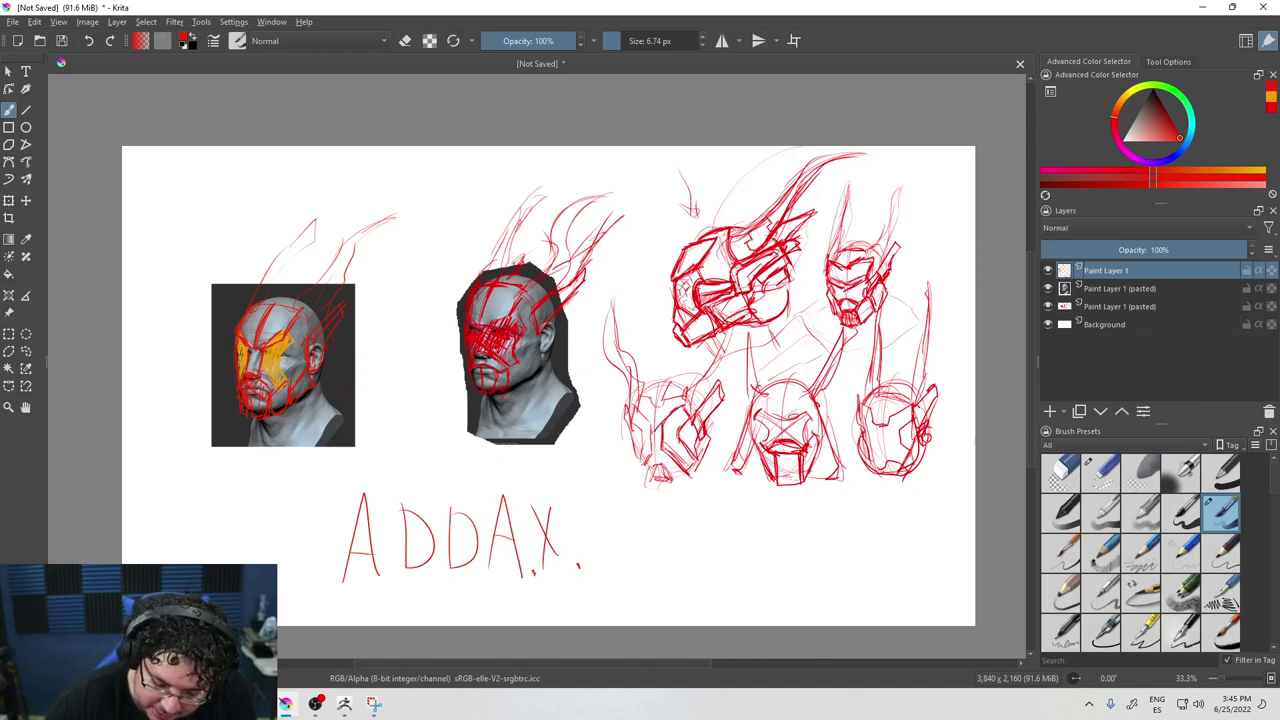
# Turn ADDAX into an acronym with periods between the letters and a slanted leader line above each one.
pyautogui.moveTo(405, 442)
pyautogui.mouseDown()
pyautogui.moveTo(371, 478)
pyautogui.moveTo(412, 503)
pyautogui.mouseUp()
pyautogui.moveTo(486, 471); pyautogui.dragTo(465, 497)
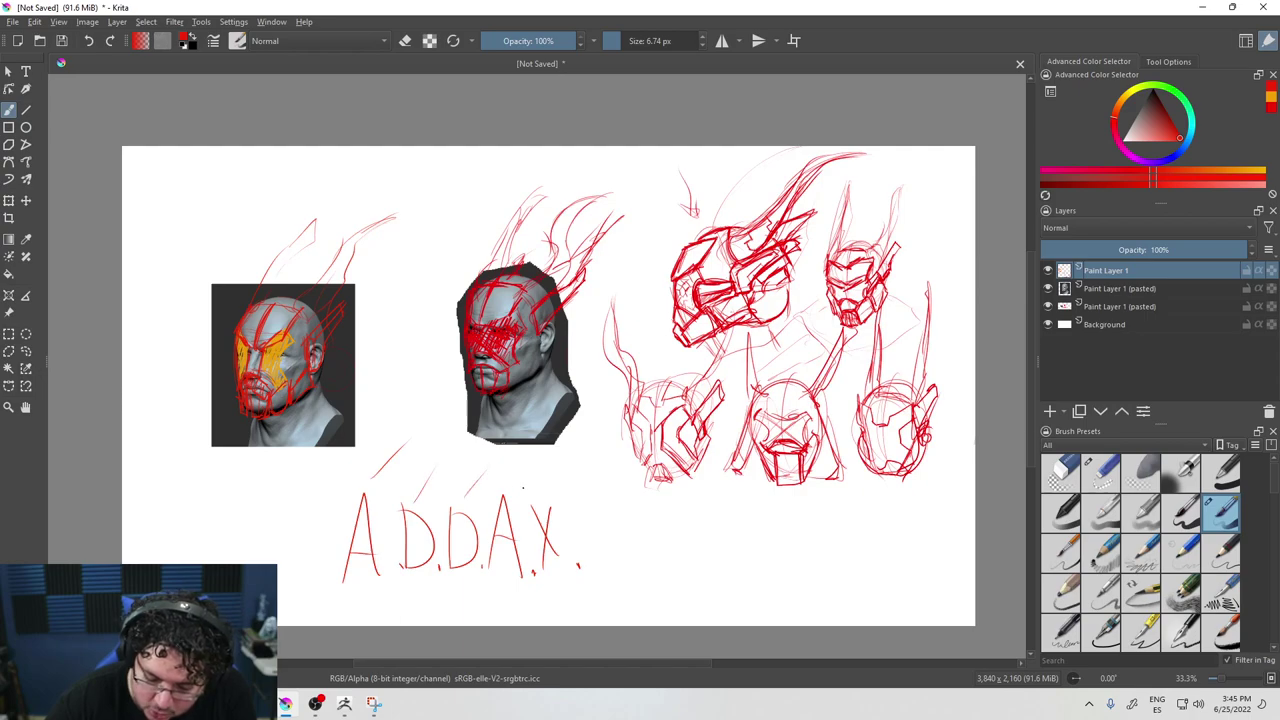
pyautogui.moveTo(535, 449); pyautogui.dragTo(515, 481)
pyautogui.moveTo(606, 437); pyautogui.dragTo(562, 504)
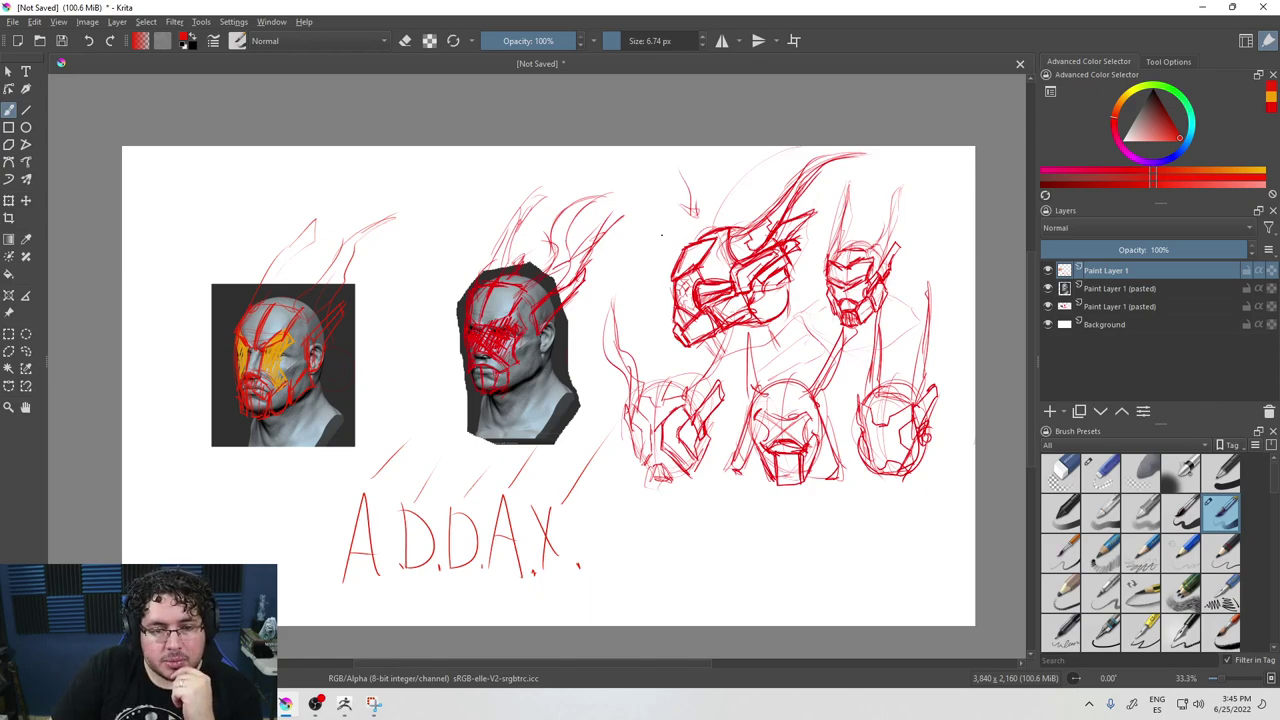
# Add short front prongs to the large profile helmet and write 70% above it.
pyautogui.moveTo(675, 244)
pyautogui.mouseDown()
pyautogui.moveTo(659, 206)
pyautogui.moveTo(719, 198)
pyautogui.mouseUp()
pyautogui.moveTo(733, 181); pyautogui.dragTo(740, 196)
pyautogui.moveTo(749, 190); pyautogui.dragTo(749, 192)
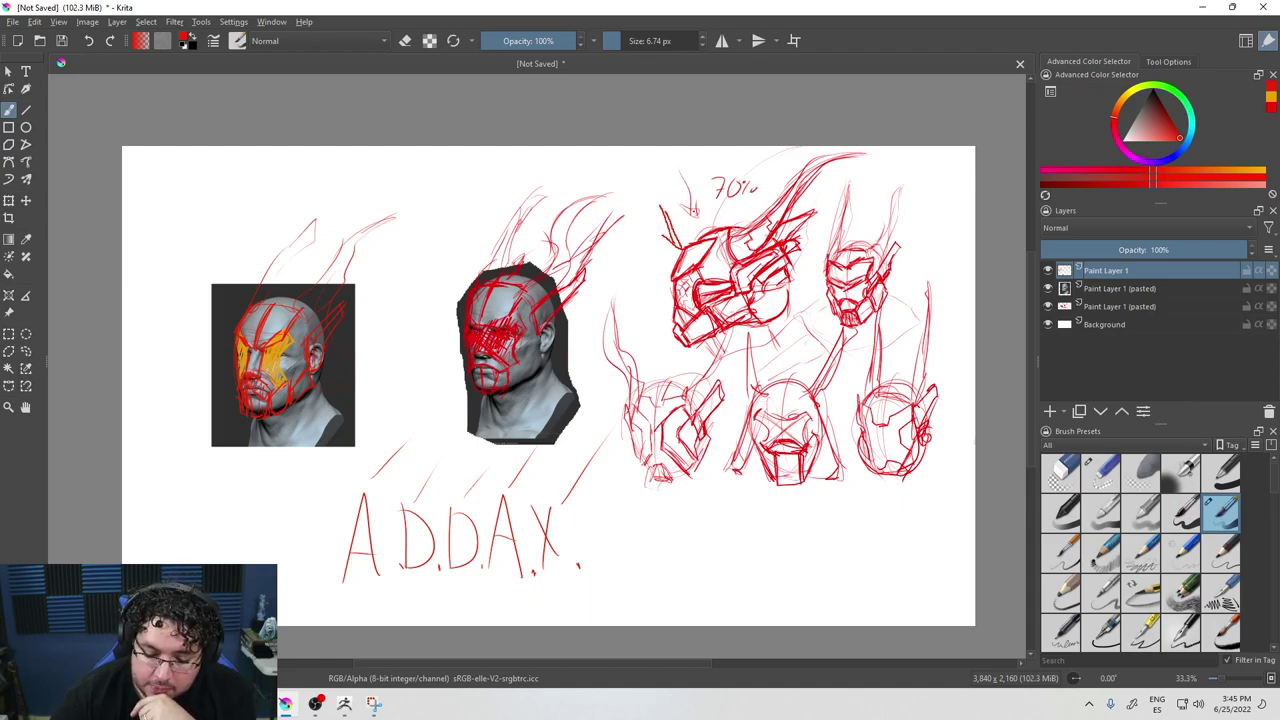
# Add a short stroke above the orange-panelled bust and pointed beard lines under the first lower head.
pyautogui.moveTo(228, 242); pyautogui.dragTo(246, 257)
pyautogui.moveTo(653, 498); pyautogui.dragTo(668, 476)
pyautogui.moveTo(664, 480); pyautogui.dragTo(662, 530)
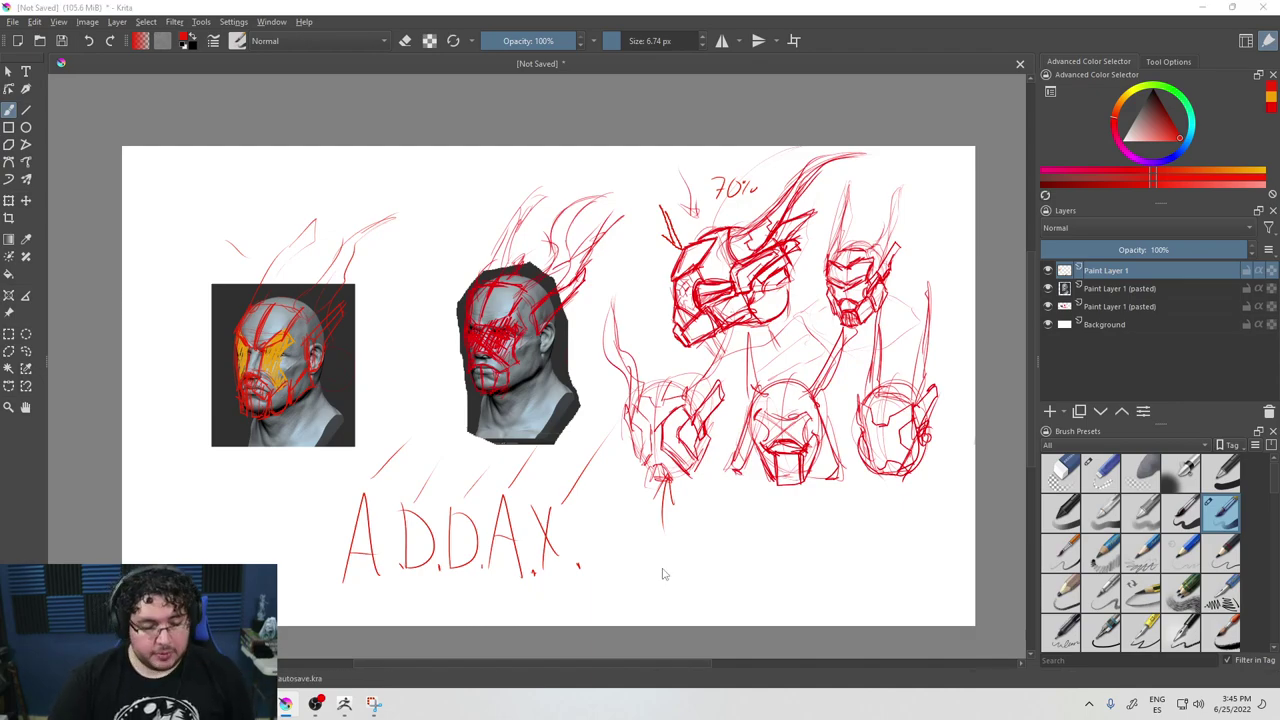
# Switch to ZBrush to examine the sculpted bust from several angles, then return to Krita.
pyautogui.hotkey('alt', 'Tab')
pyautogui.keyDown('shift'); pyautogui.moveTo(766, 462); pyautogui.dragTo(463, 540, button='right'); pyautogui.keyUp('shift')
pyautogui.keyDown('shift'); pyautogui.moveTo(463, 540); pyautogui.dragTo(640, 520, button='right'); pyautogui.keyUp('shift')
pyautogui.keyDown('ctrl'); pyautogui.moveTo(600, 568); pyautogui.dragTo(672, 568, button='right'); pyautogui.keyUp('ctrl')
pyautogui.hotkey('alt', 'Tab')
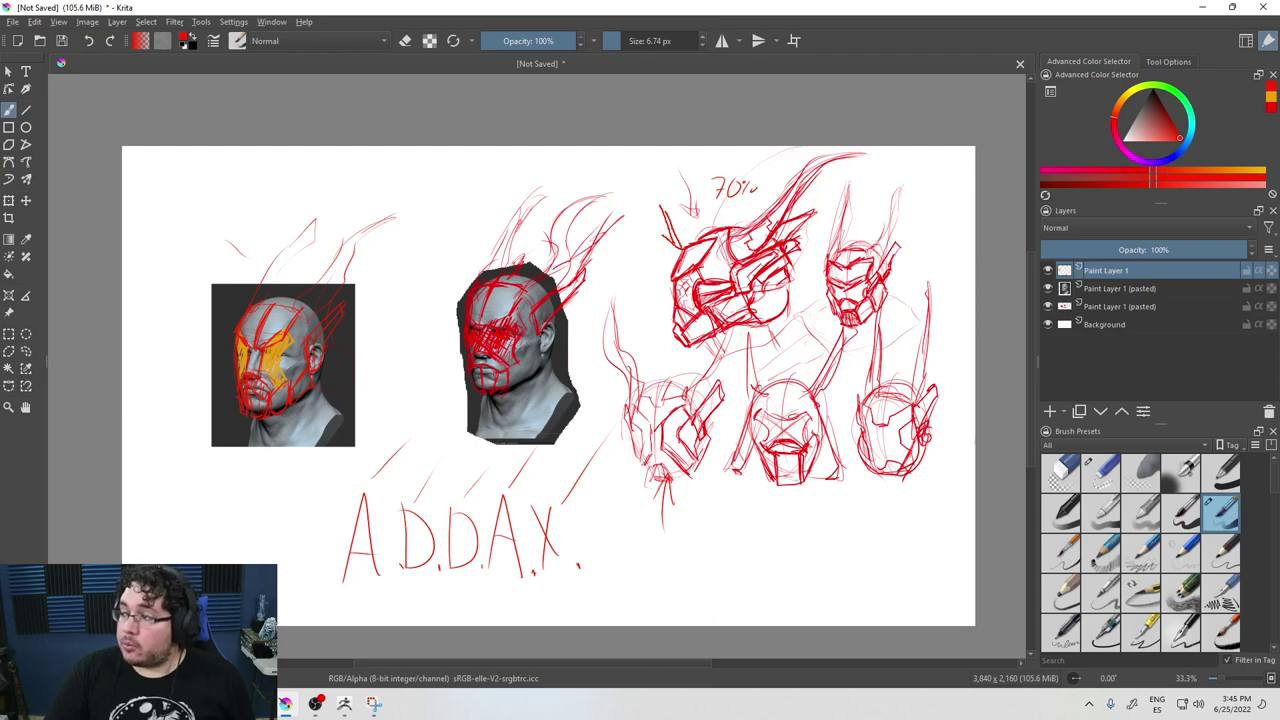
pyautogui.click(315, 703)
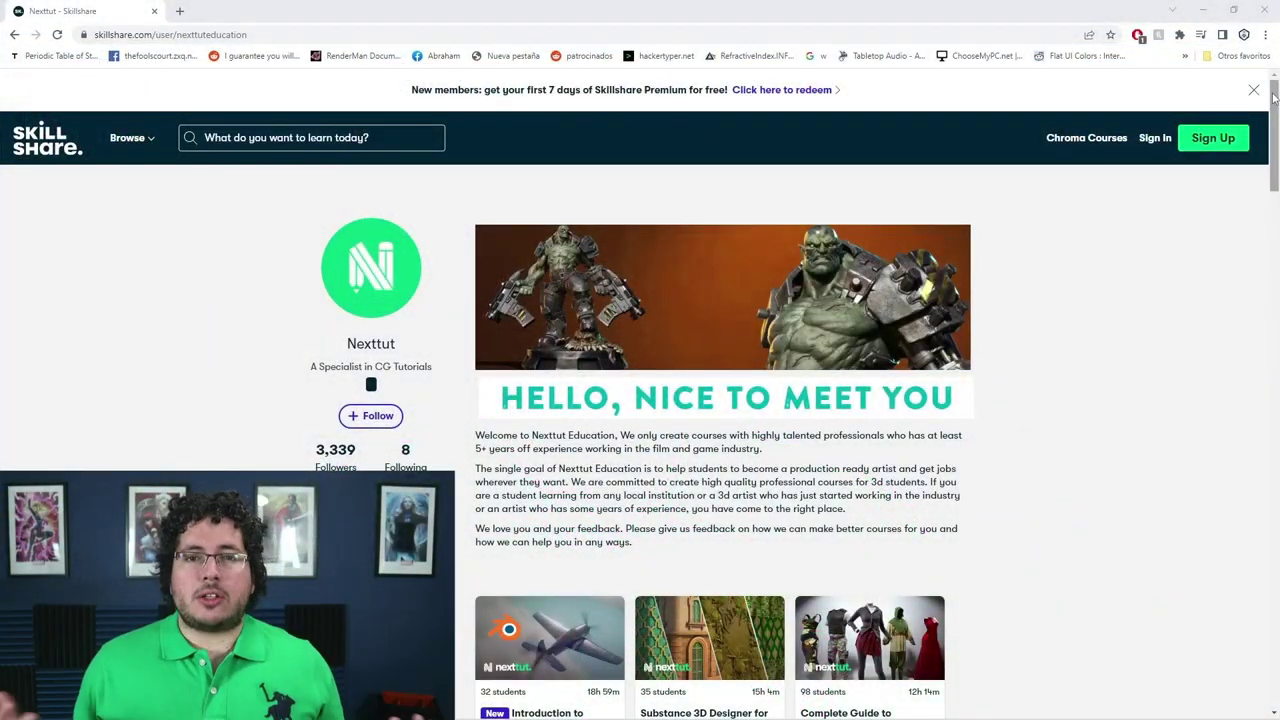
# Look through the course list on Nexttut's Skillshare profile page down to the student reviews.
pyautogui.moveTo(1273, 97); pyautogui.dragTo(1273, 168)
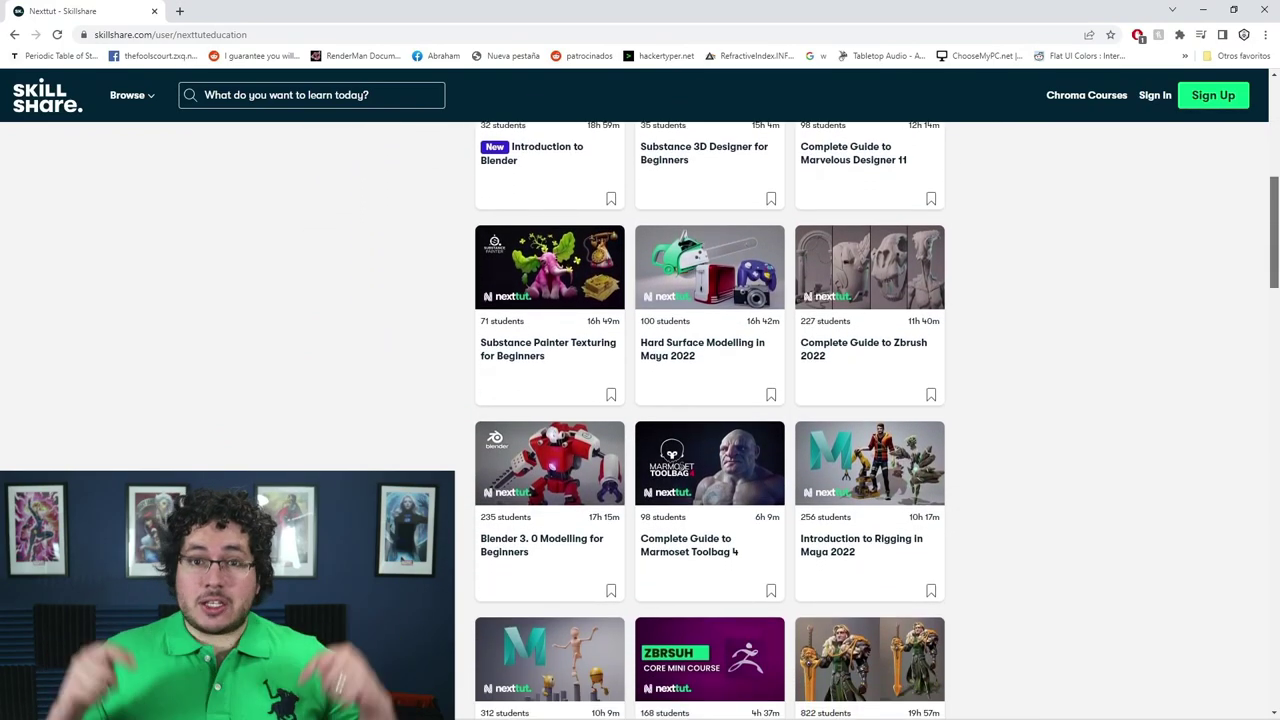
pyautogui.scroll(-1, 1274, 226)
pyautogui.moveTo(1274, 226); pyautogui.dragTo(1241, 373)
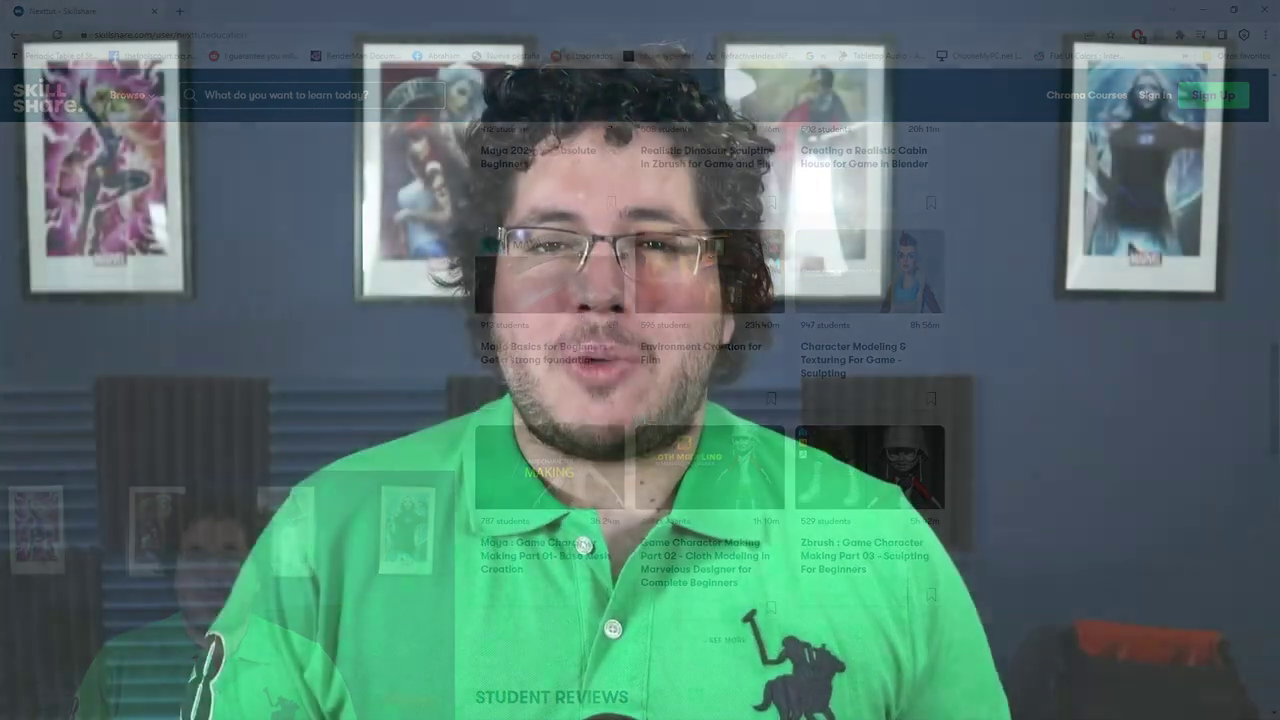